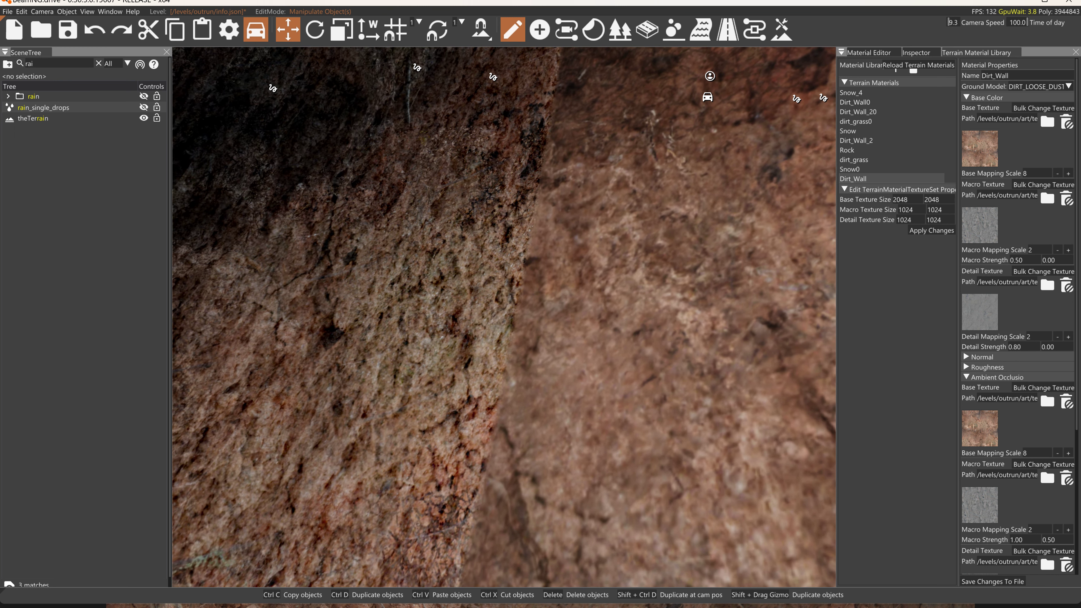
Examine the Dirt_Wall terrain texture in the road's sinkhole at increasing distances, from the wall surface back to the snowy road.
key("s")
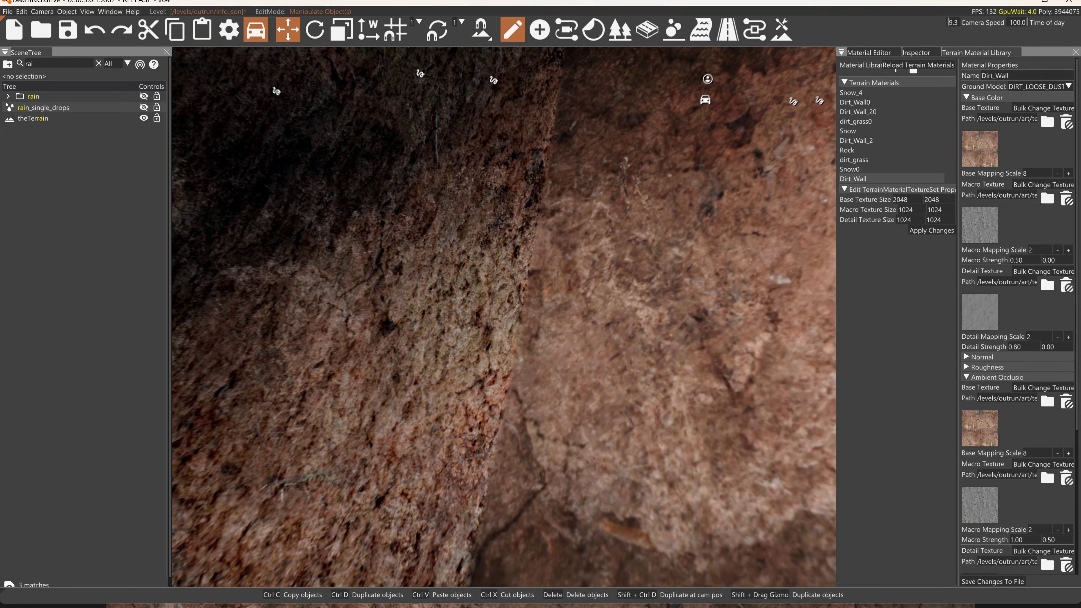
key("s")
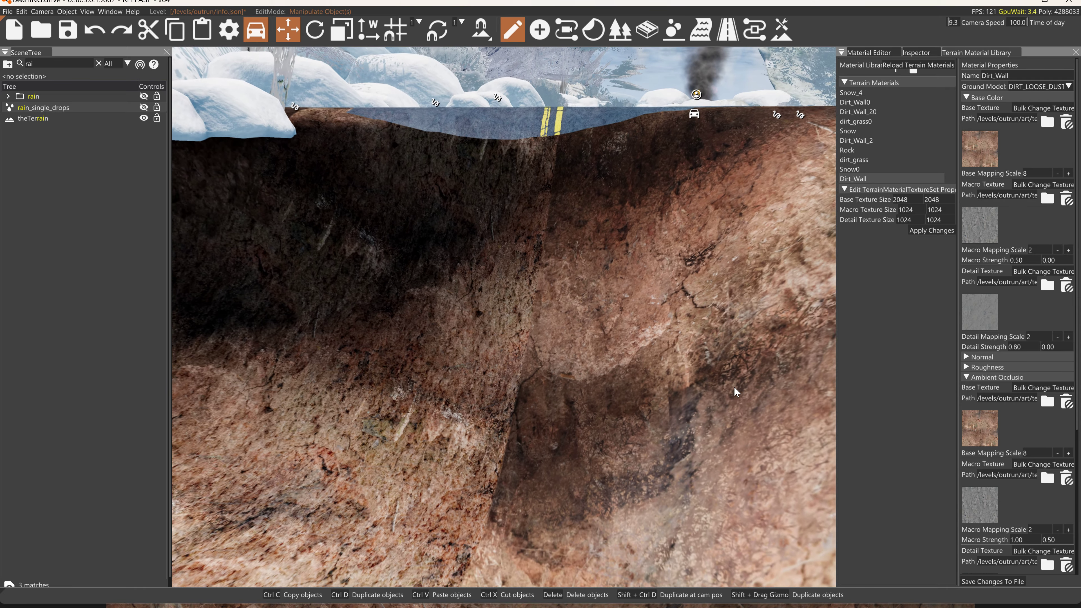
key("s")
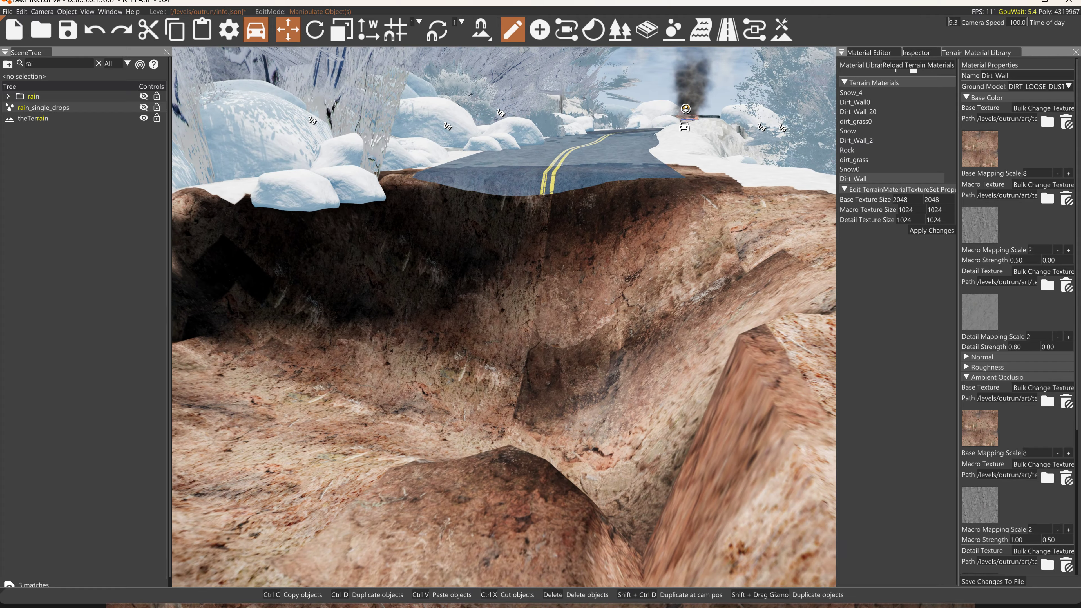
key("s")
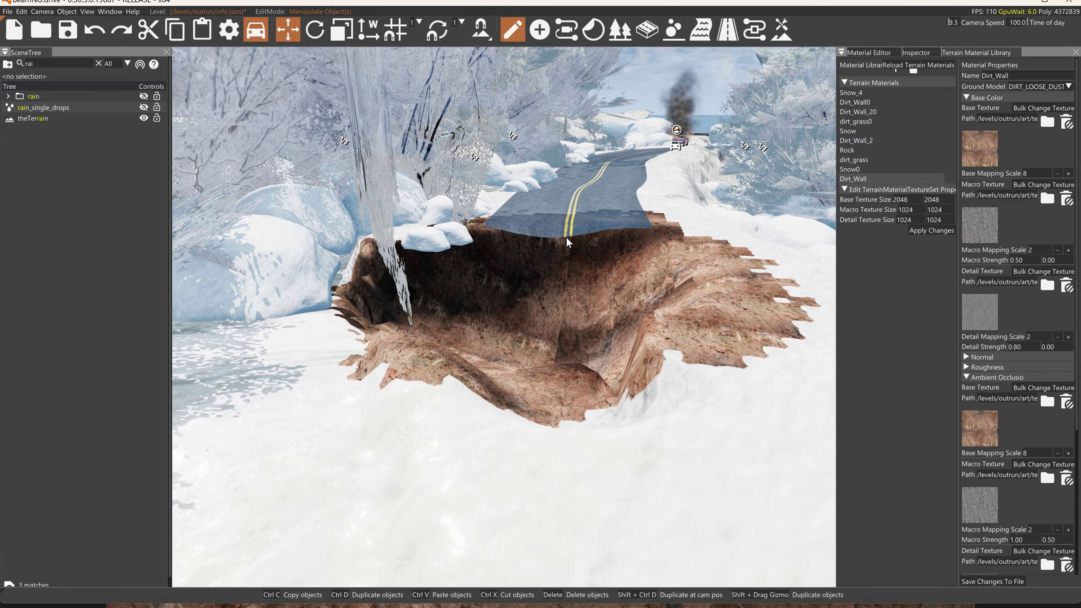
key("s")
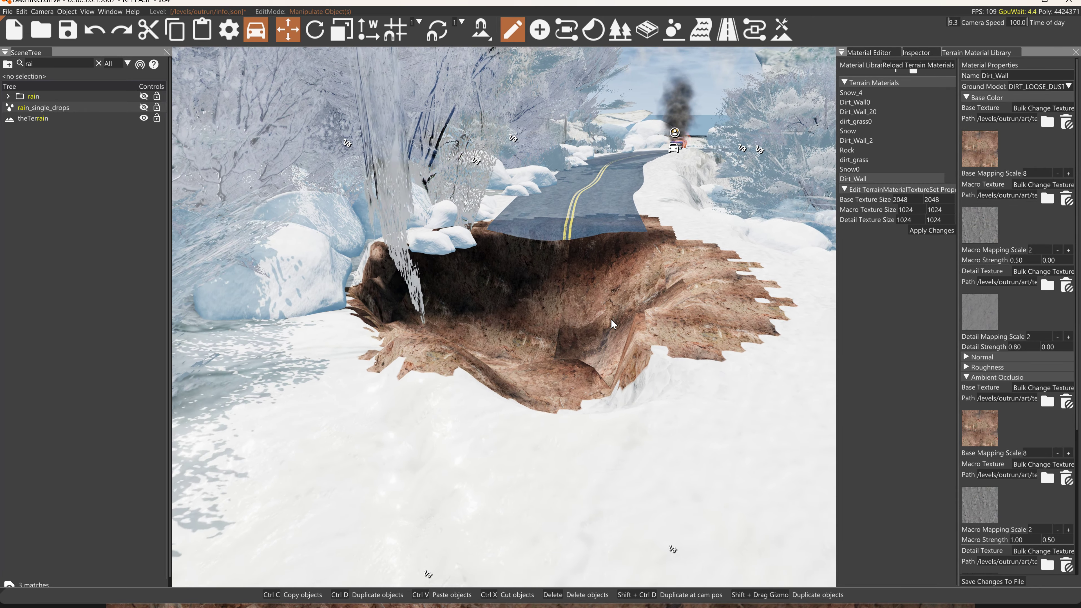
key("s")
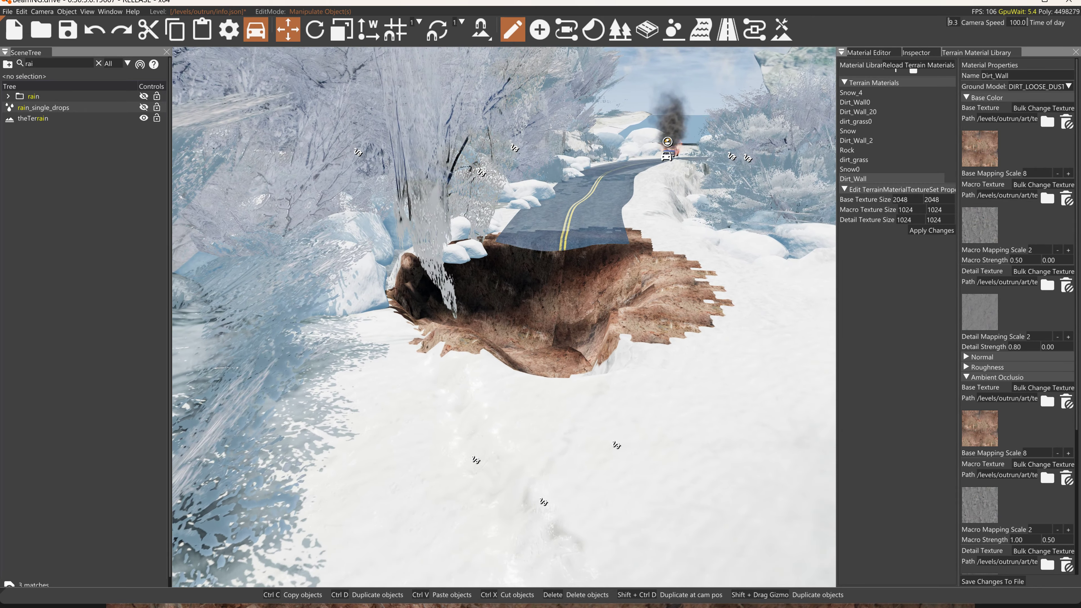
key("s")
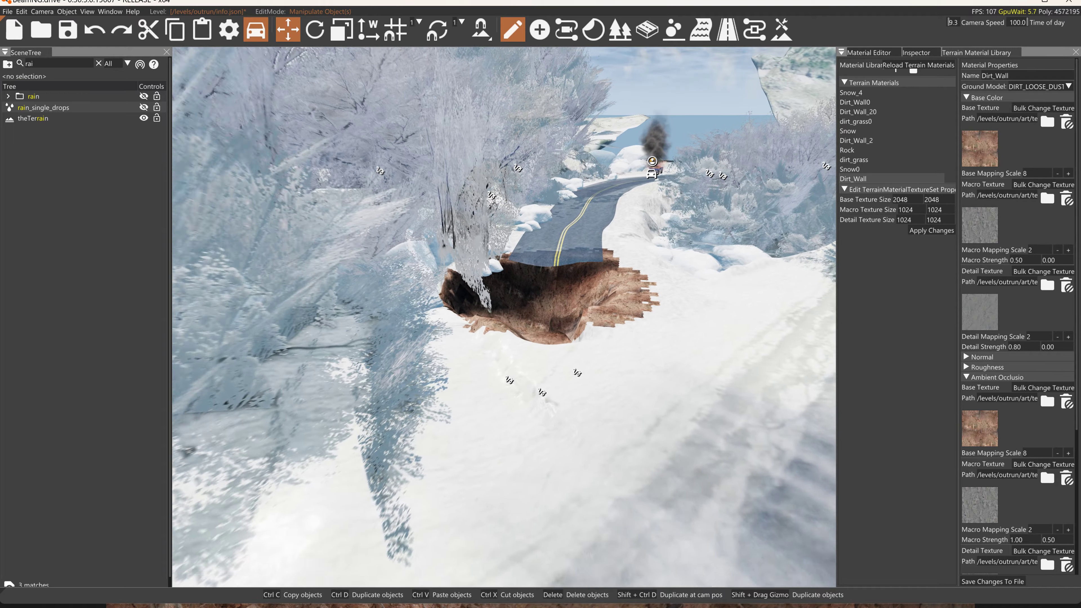
key("s")
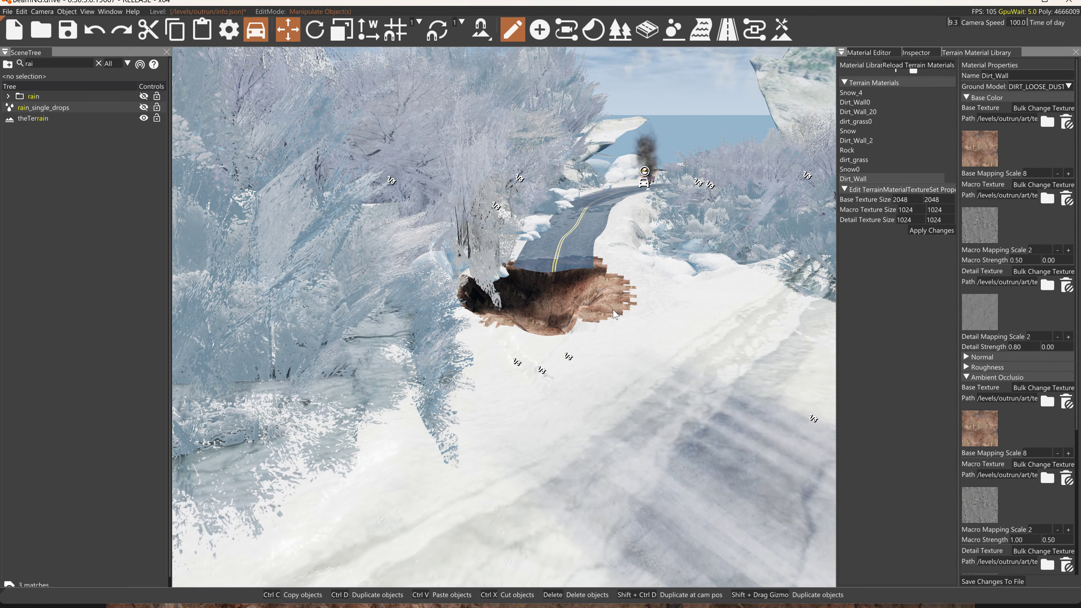
Inspect how the sinkhole's Dirt_Wall texture changes on approach, from the distant road up to the back wall's surface.
key("w")
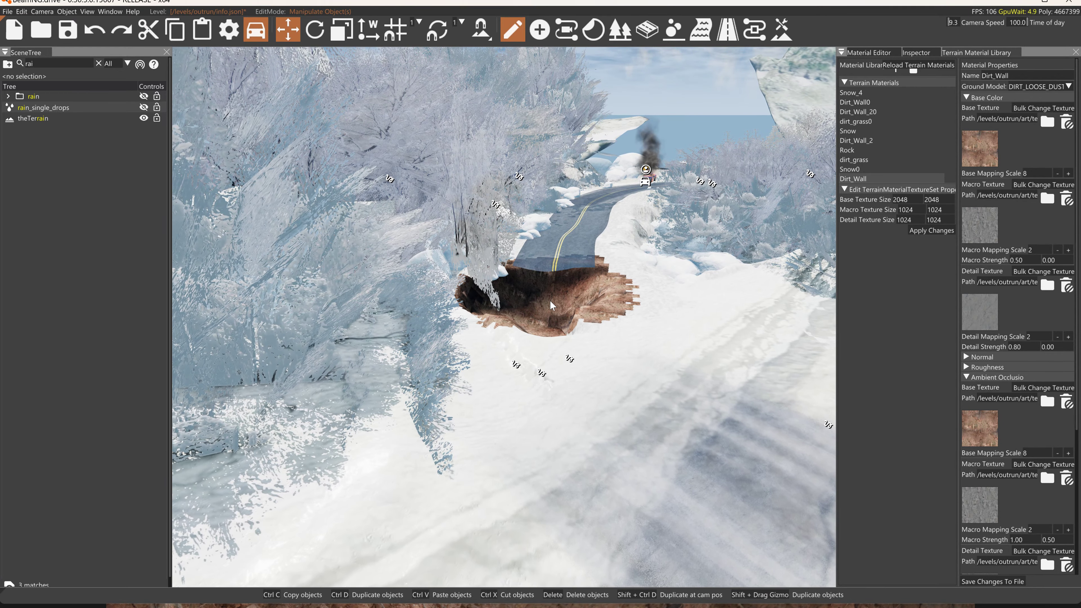
key("w")
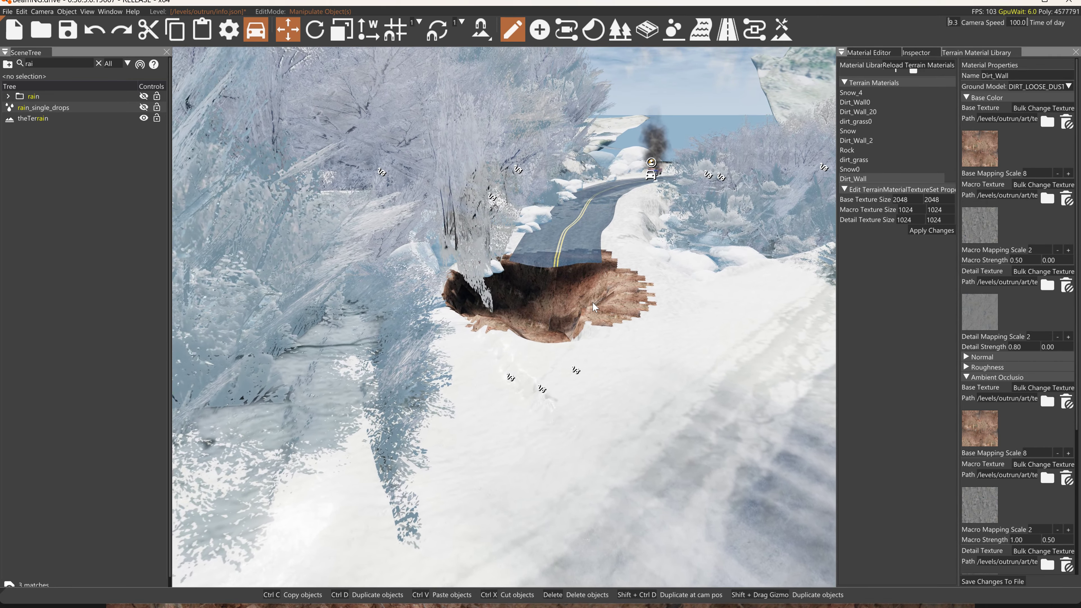
key("w")
key("w")
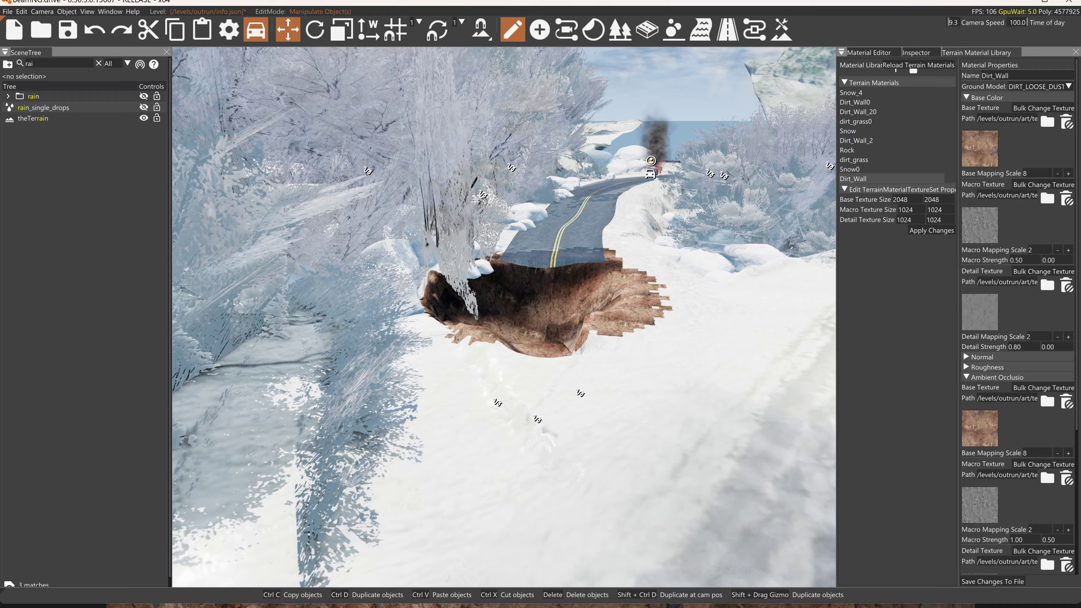
key("w")
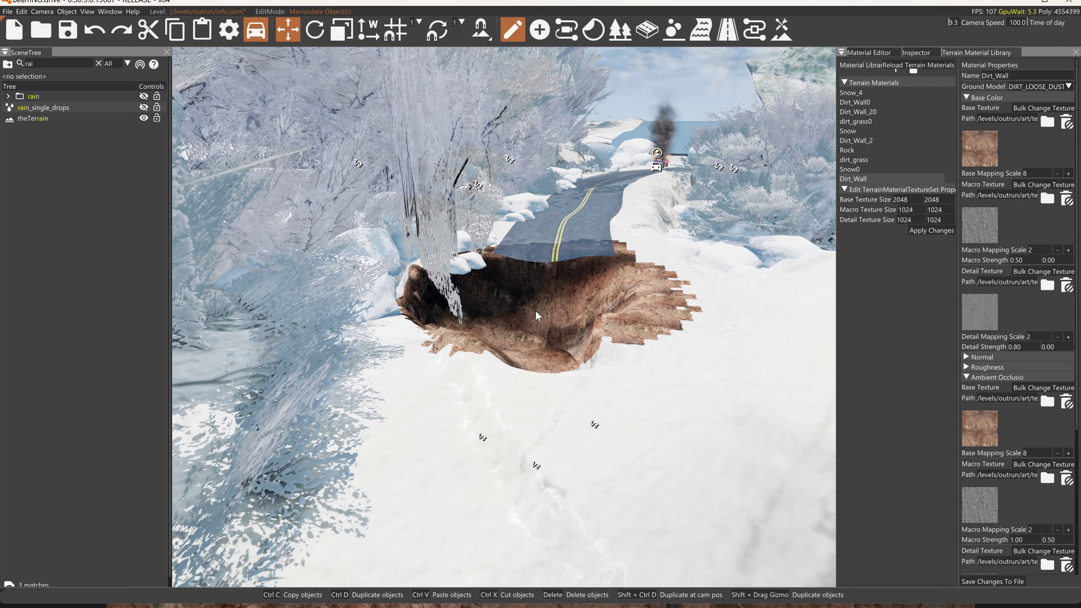
key("w")
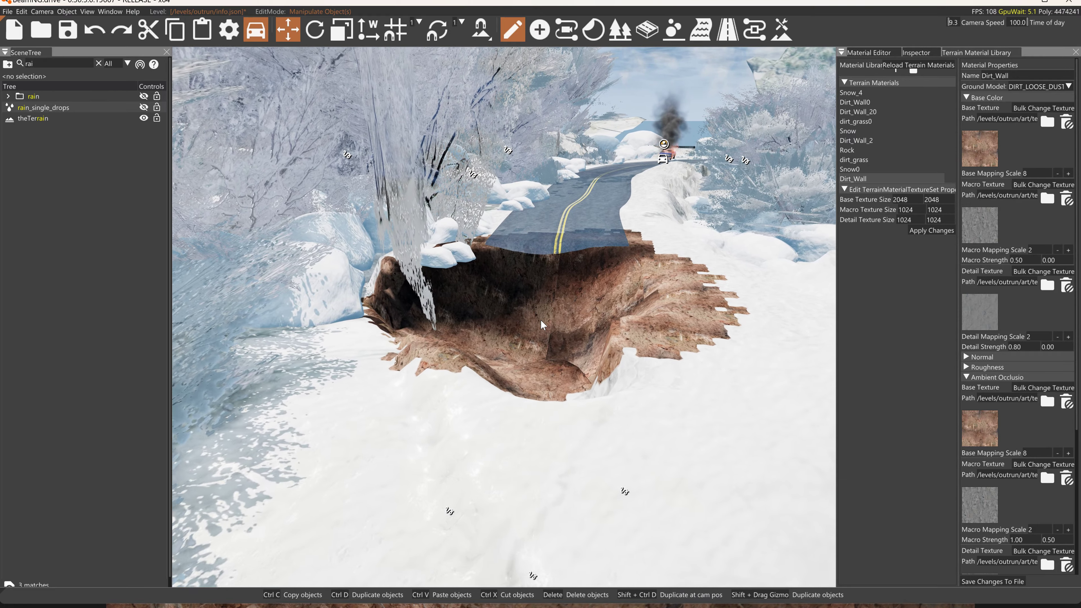
key("w")
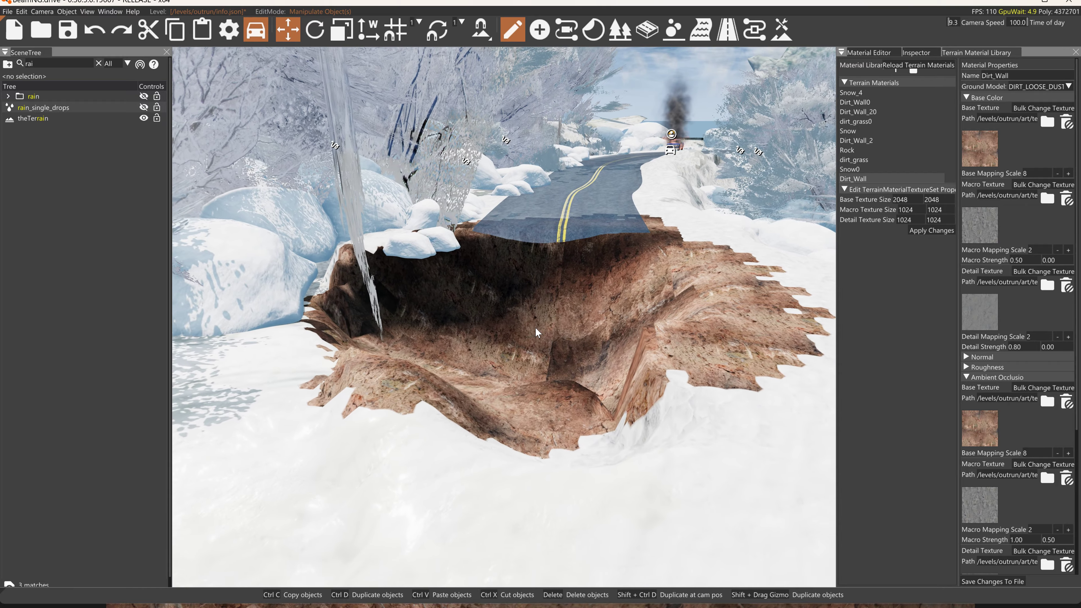
key("w")
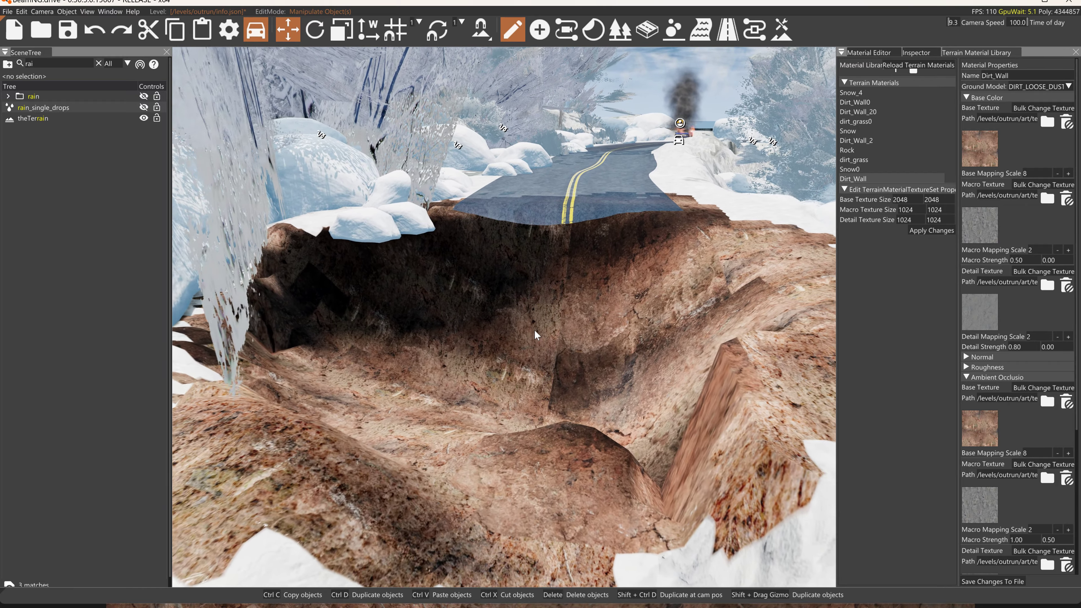
key("w")
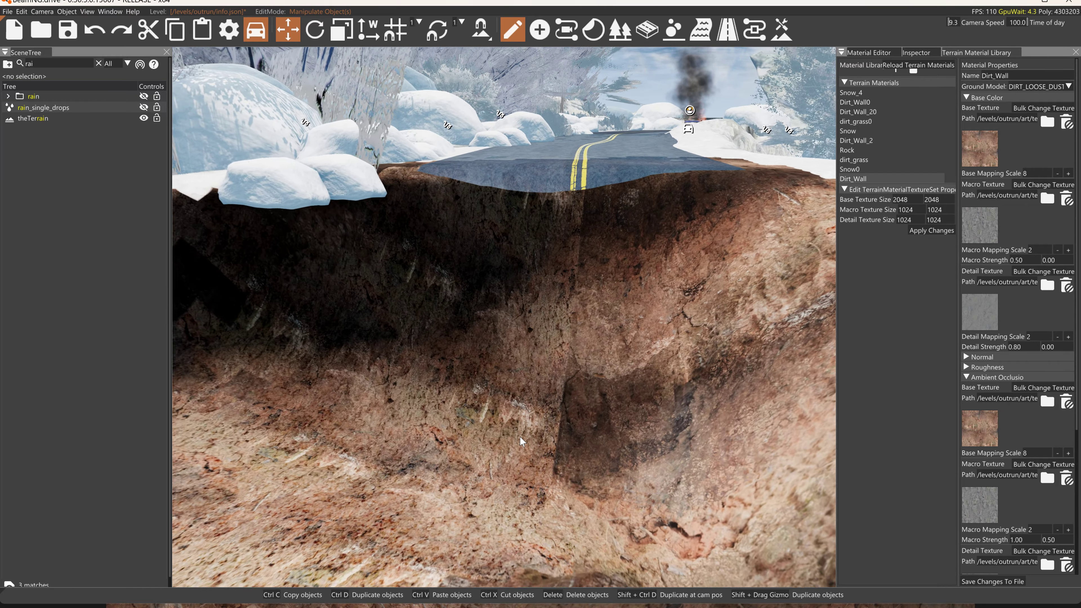
key("w")
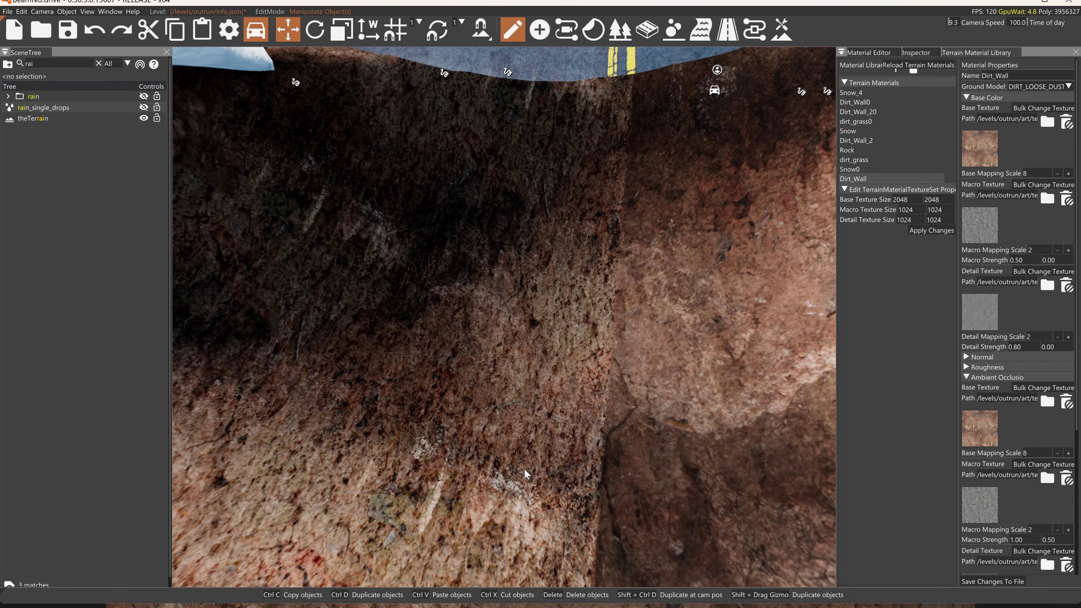
key("w")
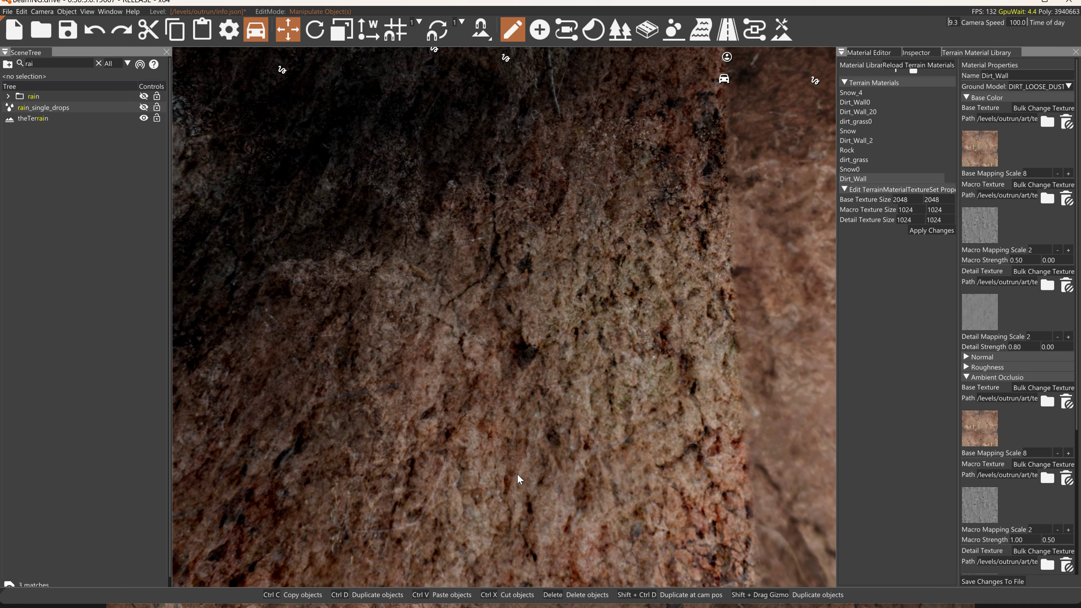
Check the sinkhole's dirt texture from medium range while backing away from the wall beneath the broken road.
key("s")
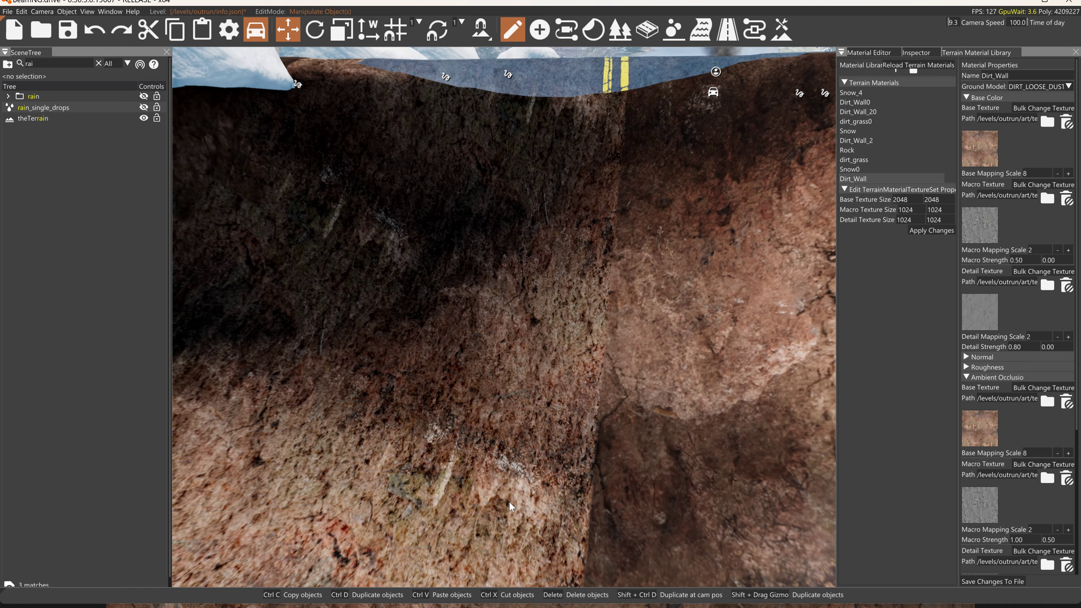
key("s")
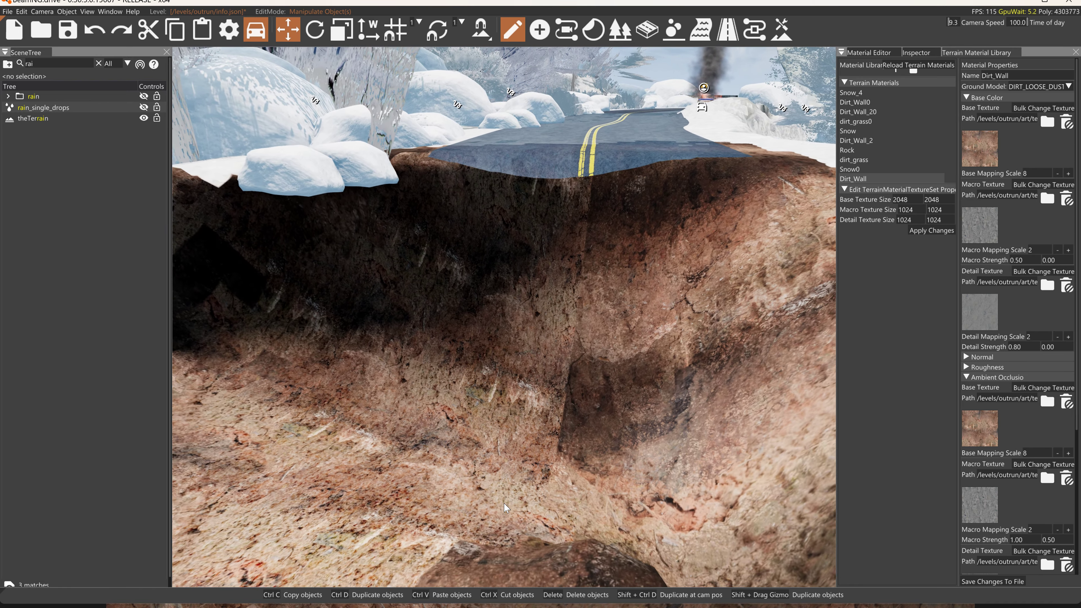
key("s")
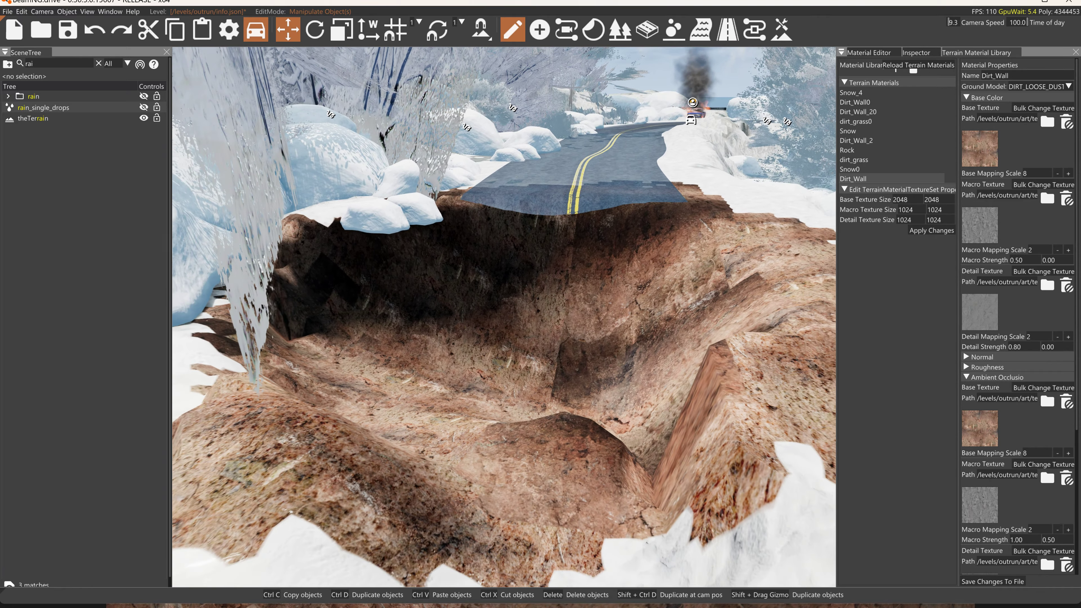
key("s")
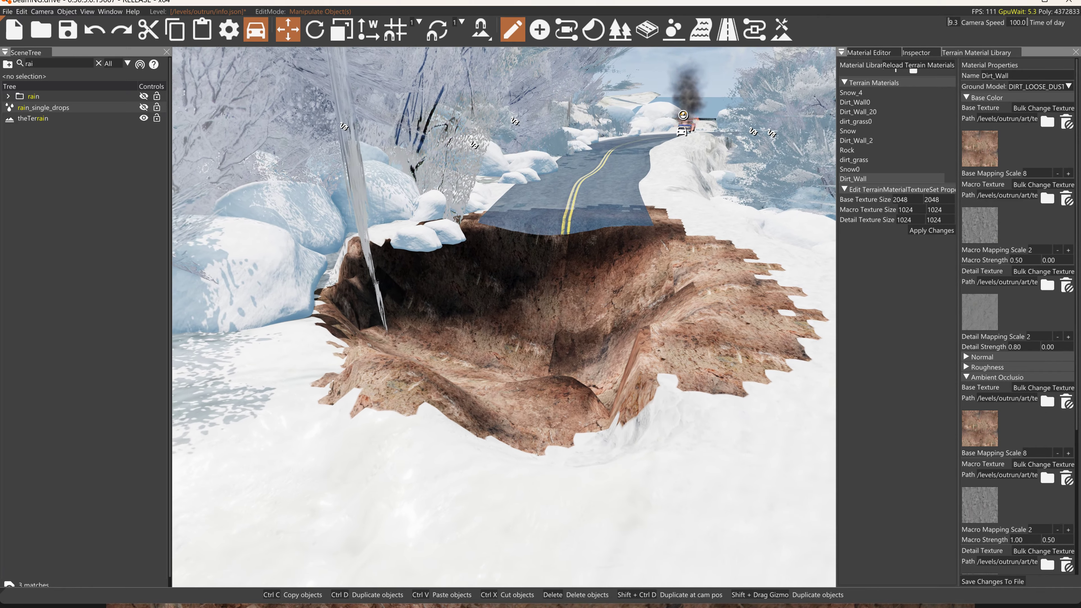
key("s")
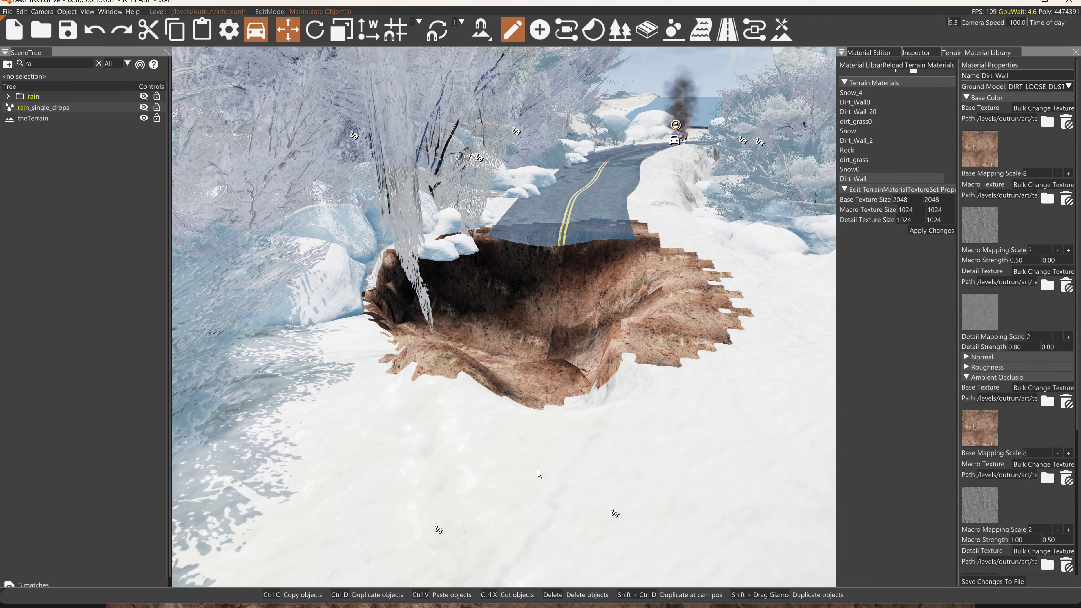
key("s")
right_click_drag(568, 345, 568, 342)
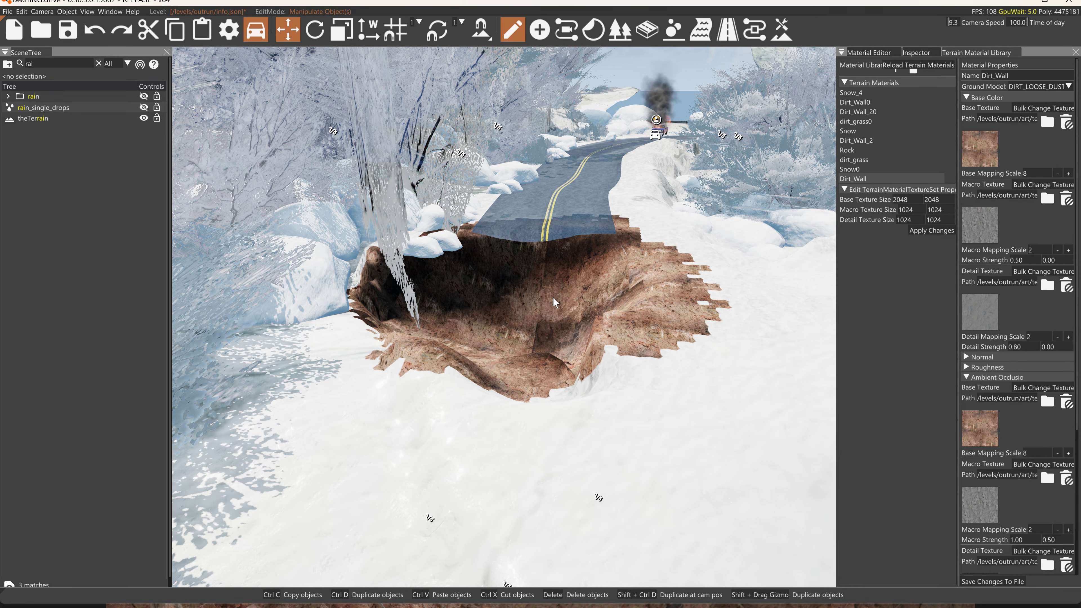
Inspect the Dirt_Wall surface detail up close around the vertical seam in the sinkhole's back wall.
key("w")
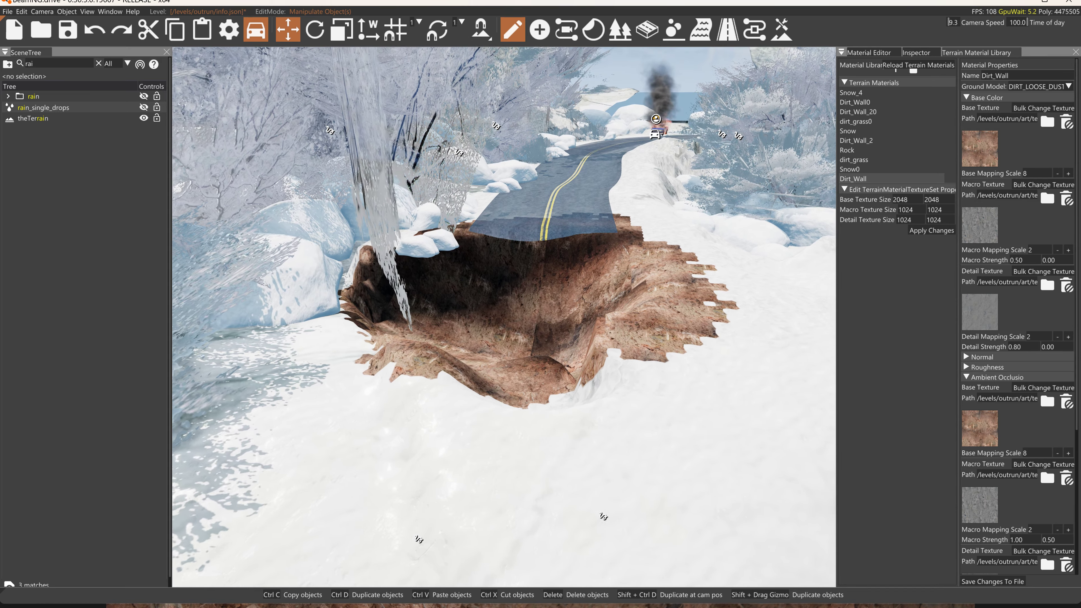
key("w")
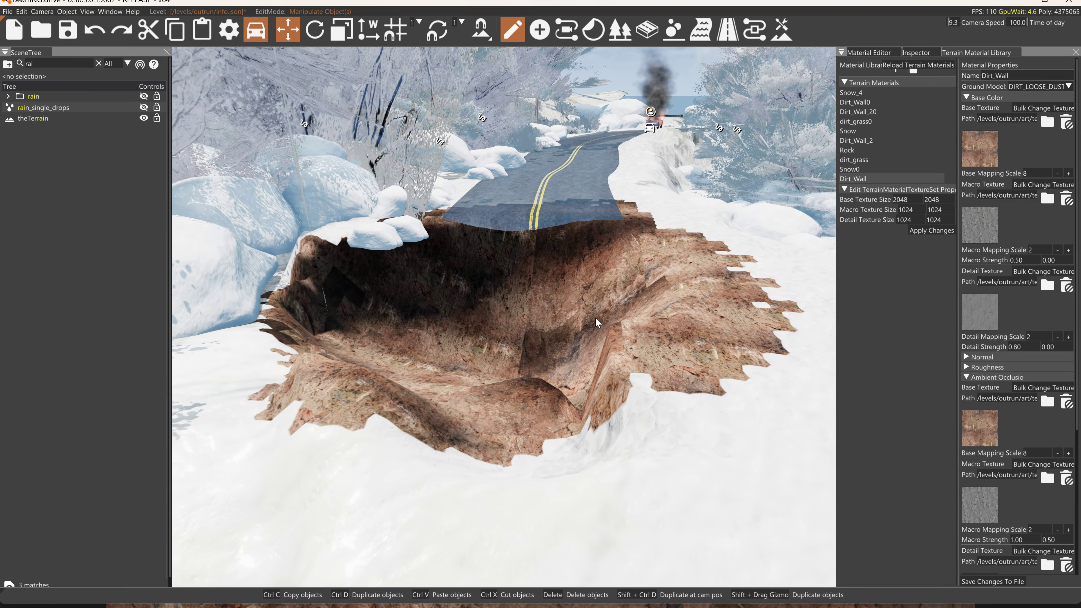
key("w")
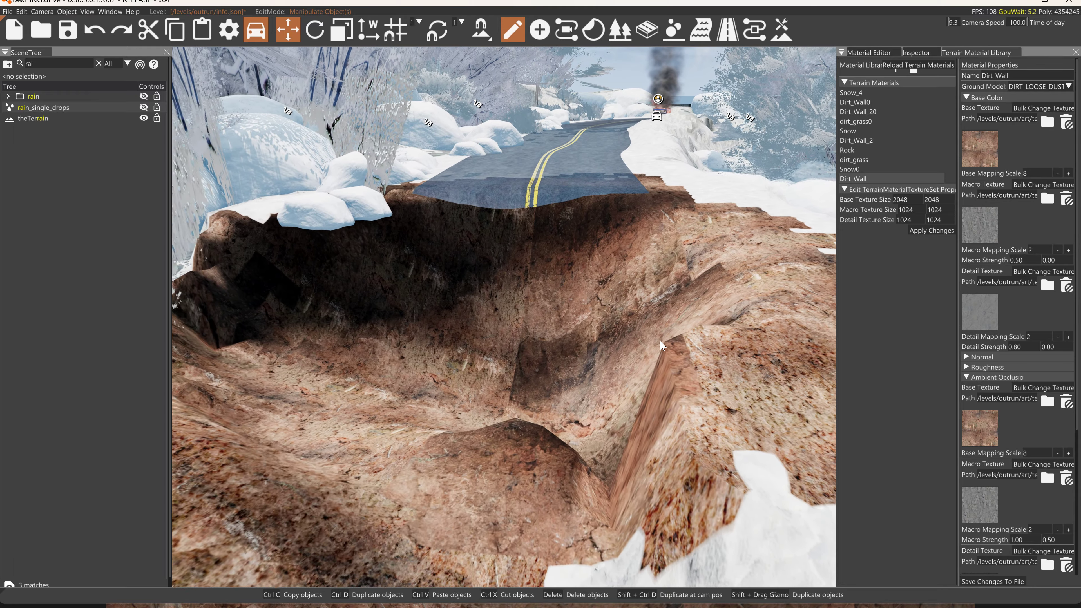
key("w")
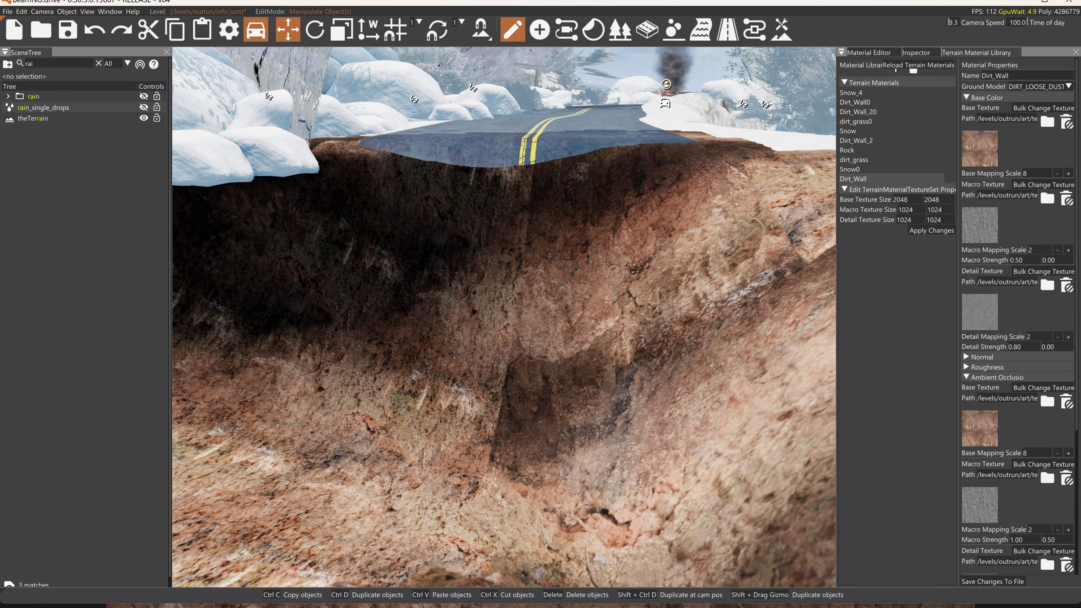
key("w")
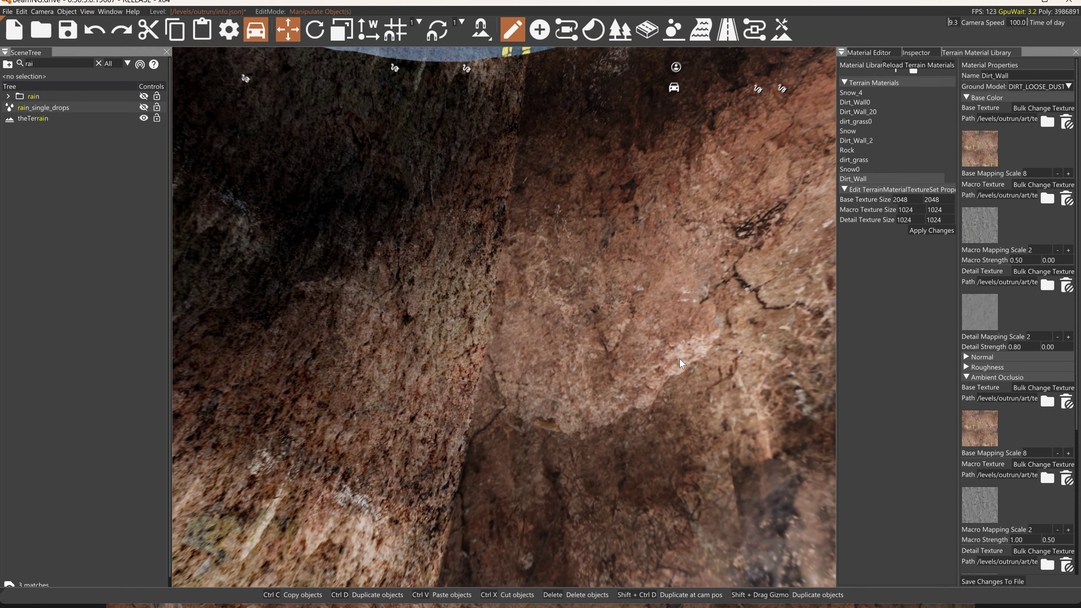
key("w")
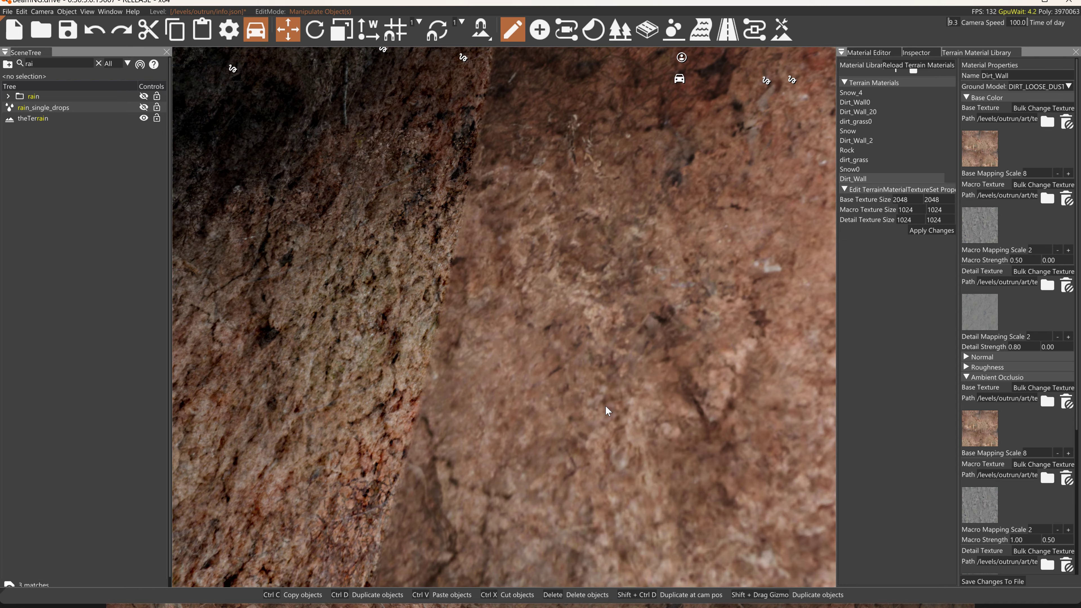
Compare the close-up wall texture with the view of the whole sinkhole from its snowy front edge.
key("s")
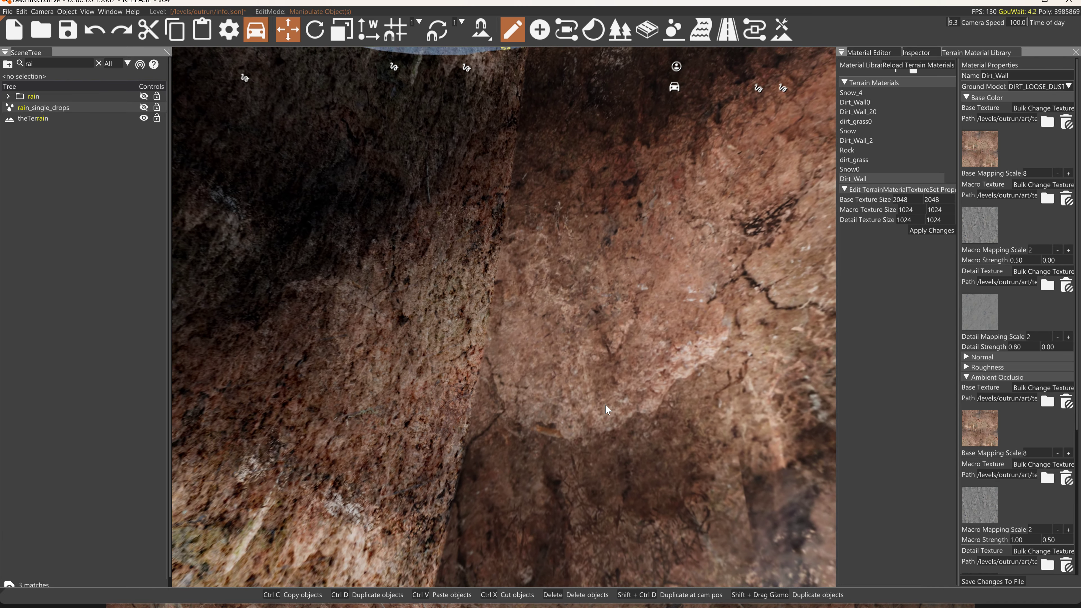
key("s")
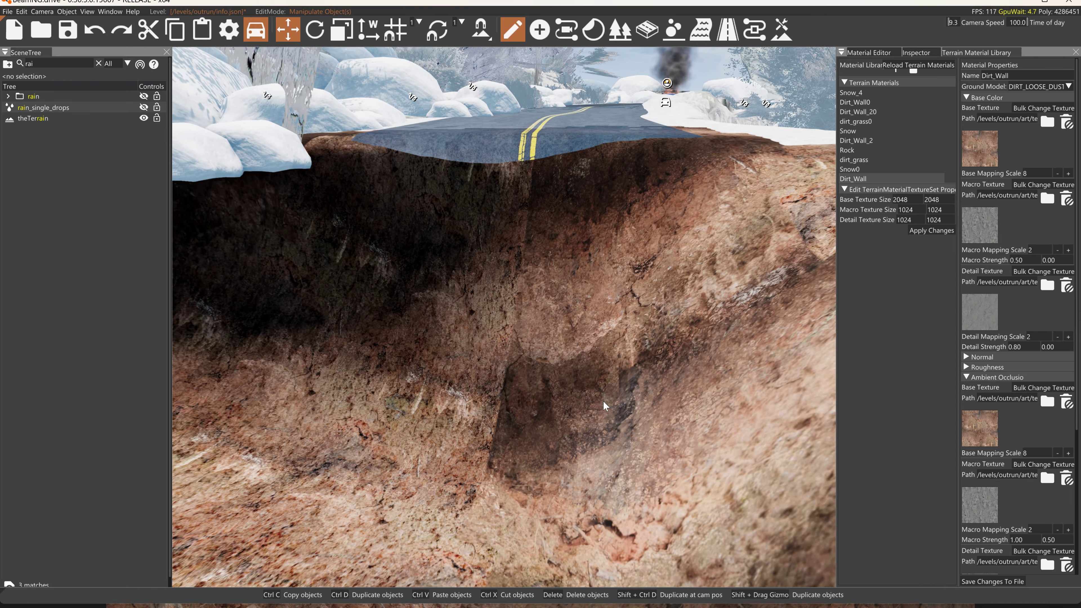
key("s")
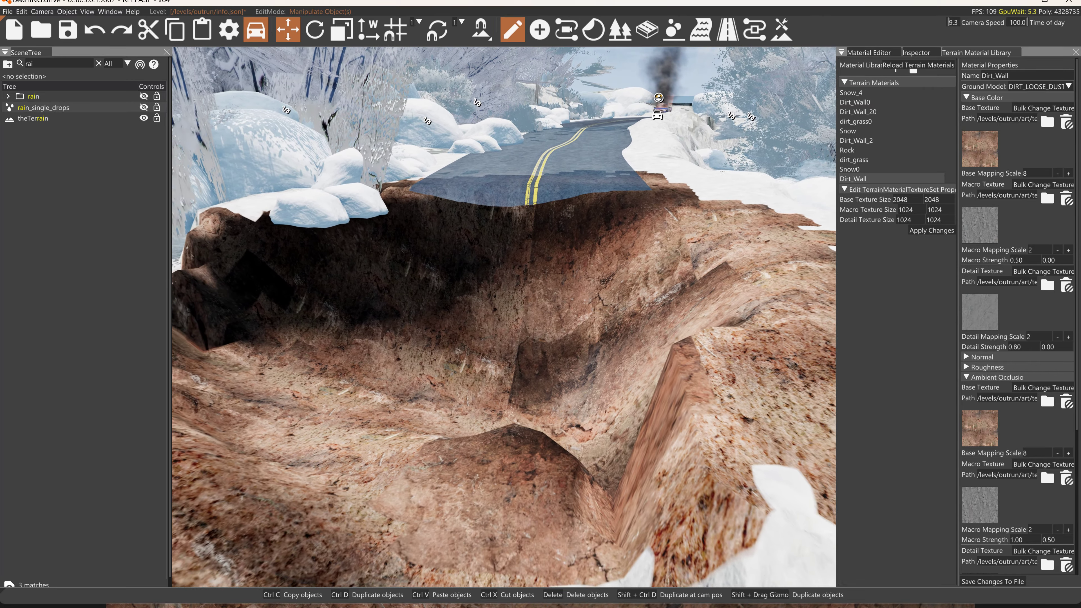
key("s")
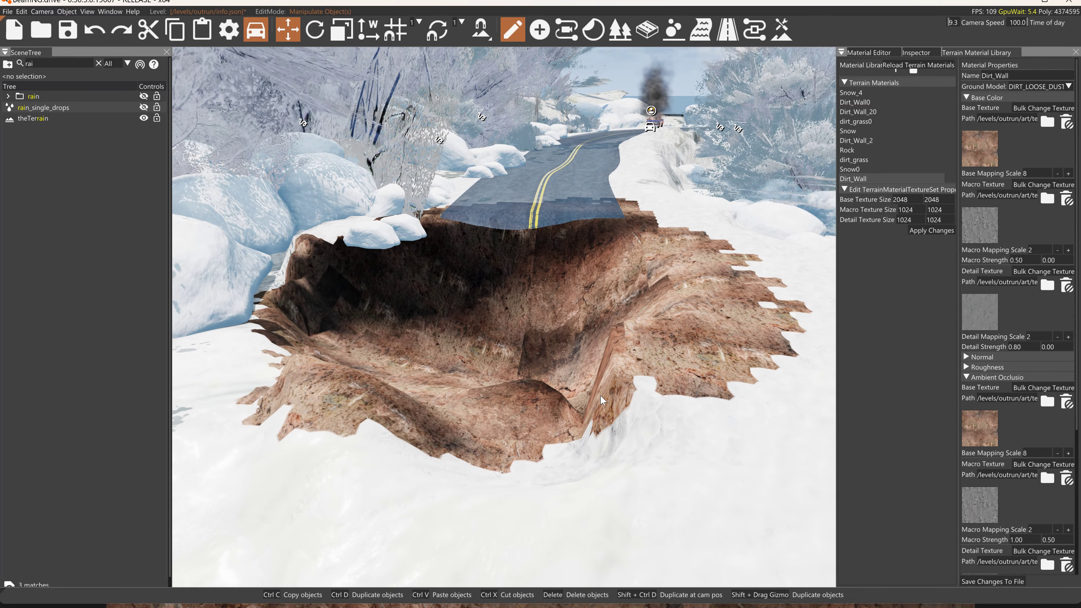
key("w")
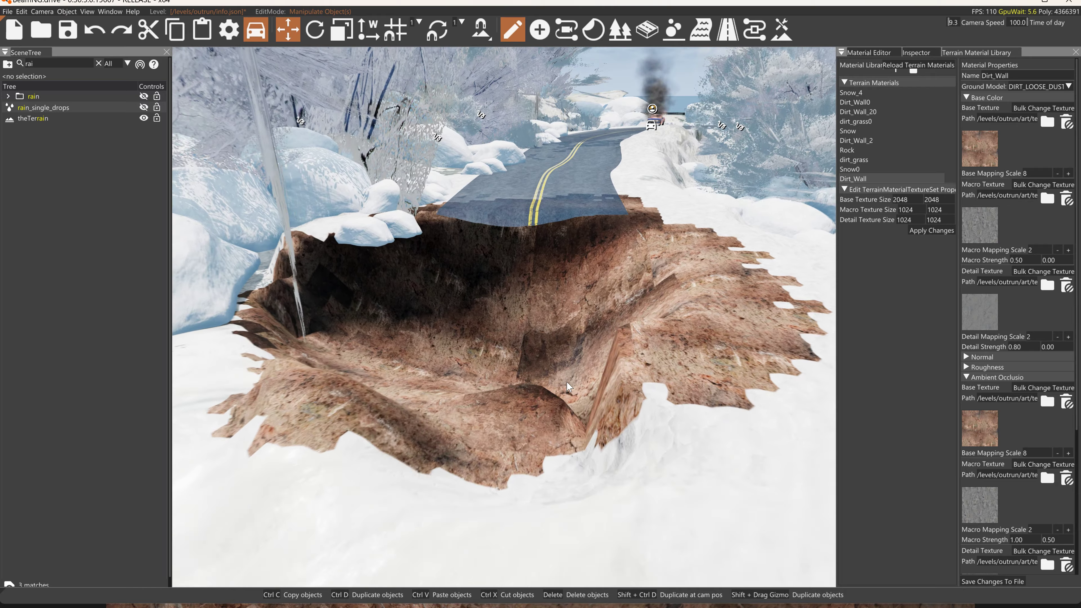
Examine the Dirt_Wall surface up close around the vertical seam beneath the broken road.
key("w")
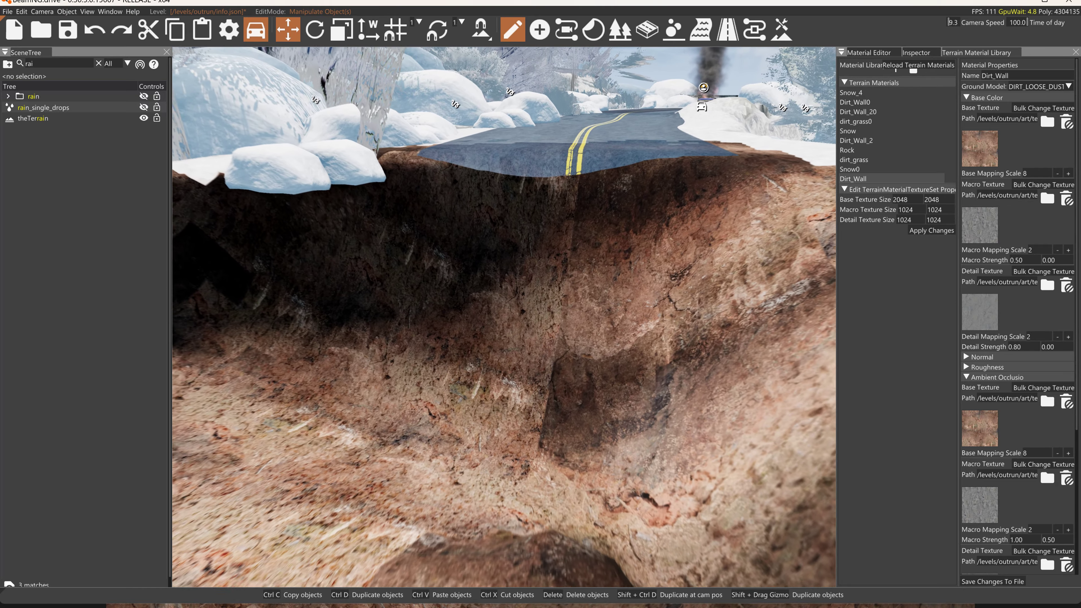
key("w")
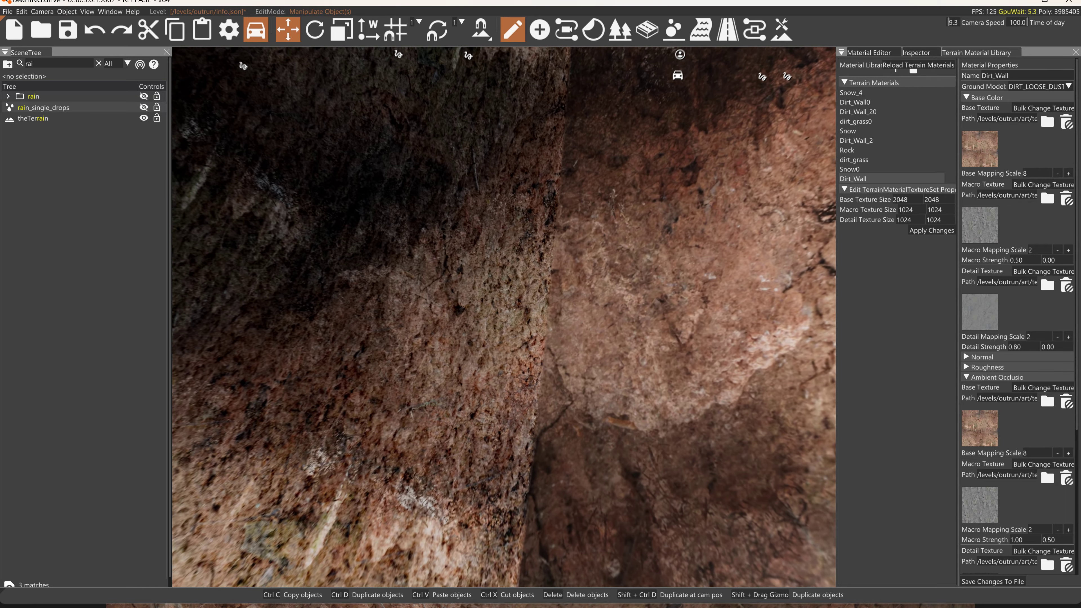
key("d")
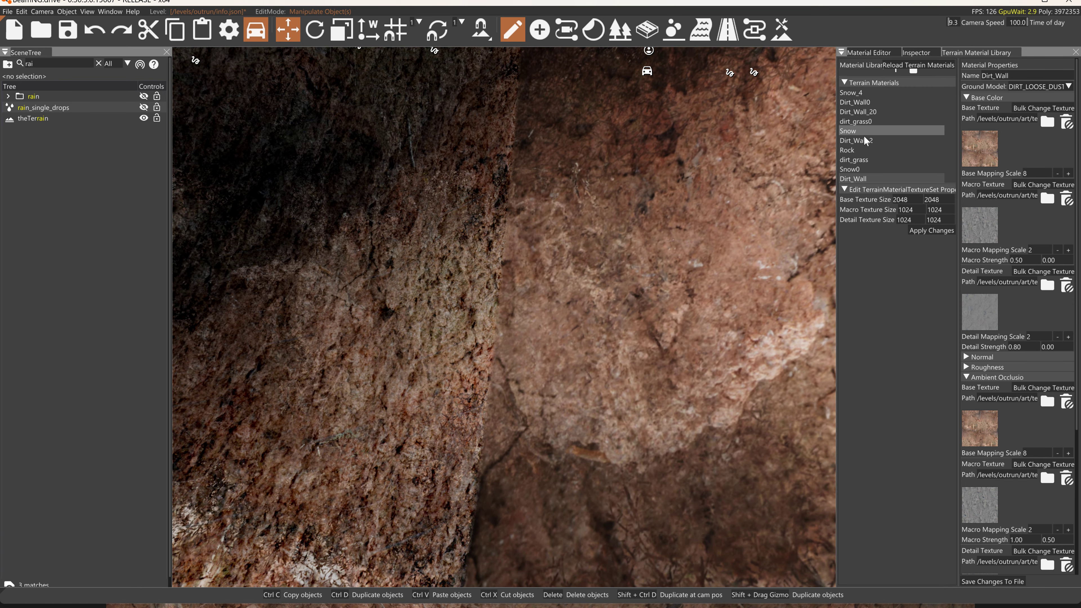
Compare the texture setup of the Dirt_Wall_2 terrain material with that of Dirt_Wall.
left_click(863, 139)
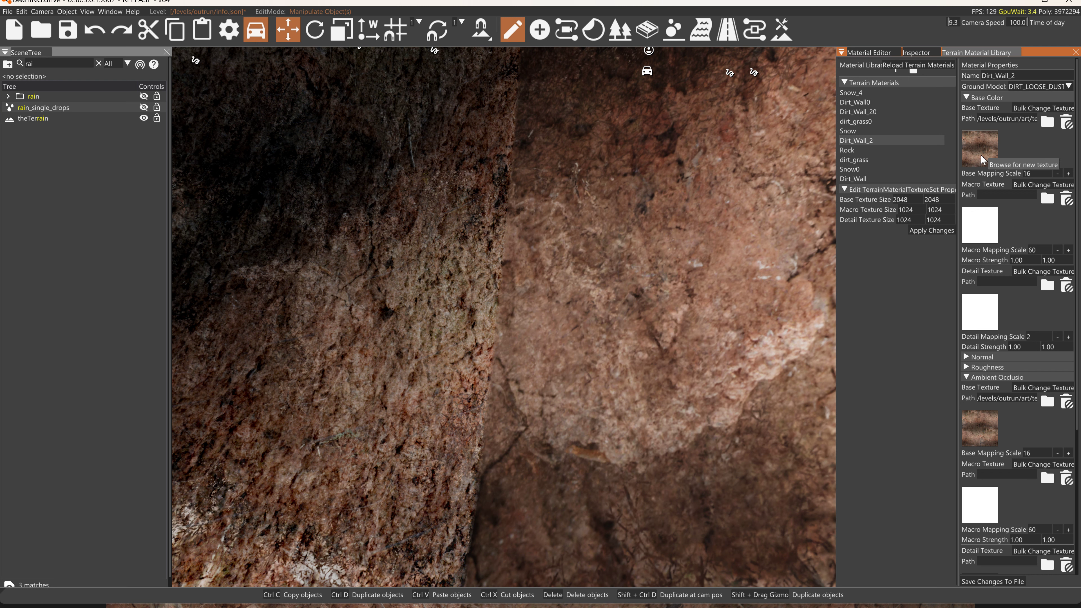
right_click_drag(450, 220, 531, 220)
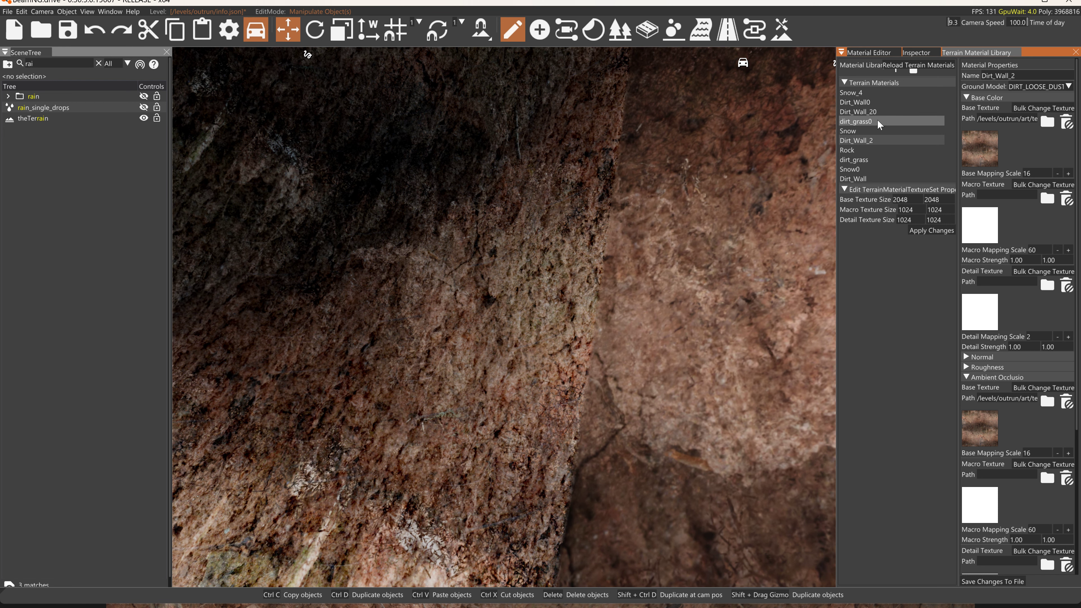
left_click(856, 178)
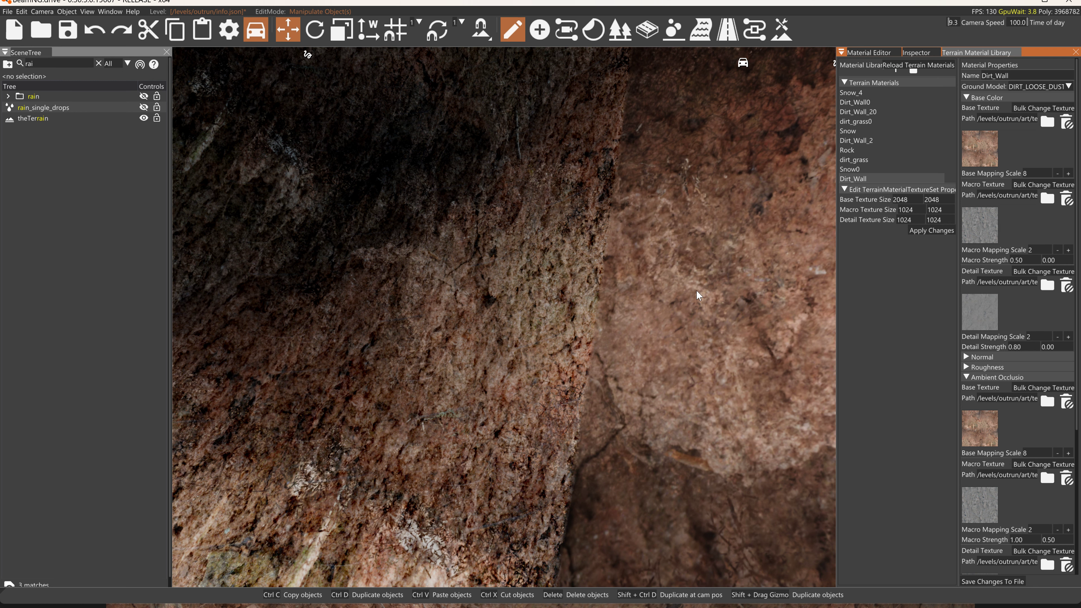
Set Dirt_Wall's base colour macro strength and detail strength to 0.00 and save the changes to file.
mouse_move(696, 291)
right_mouse_down()
mouse_move(638, 292)
mouse_move(697, 294)
right_mouse_up()
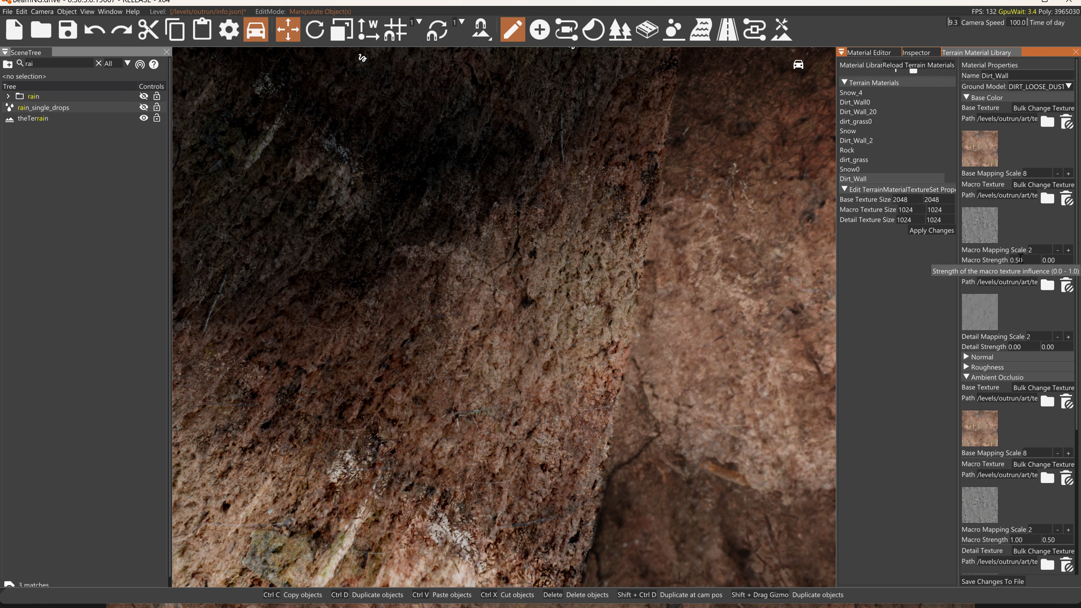
key("Return")
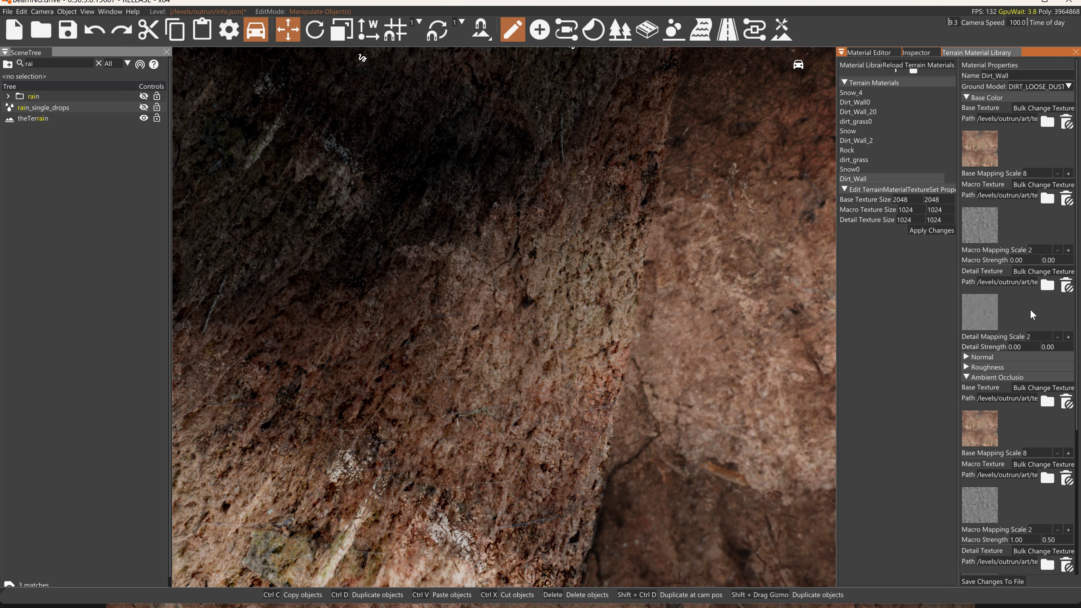
left_click(993, 581)
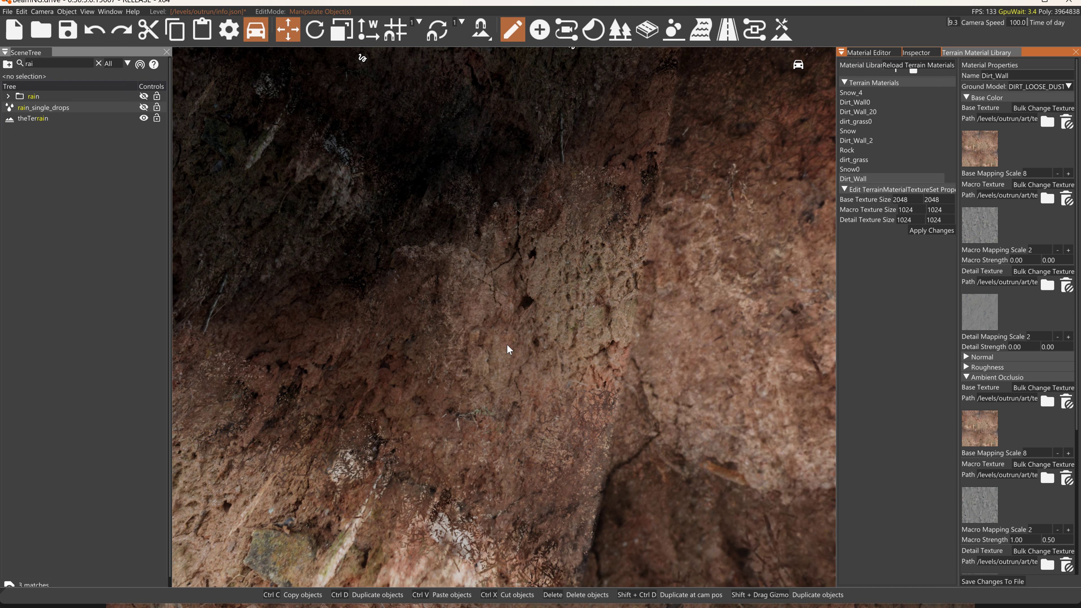
Inspect the sinkhole wall without macro and detail influence, from the snowy front edge and right at the surface.
key("s")
key("s")
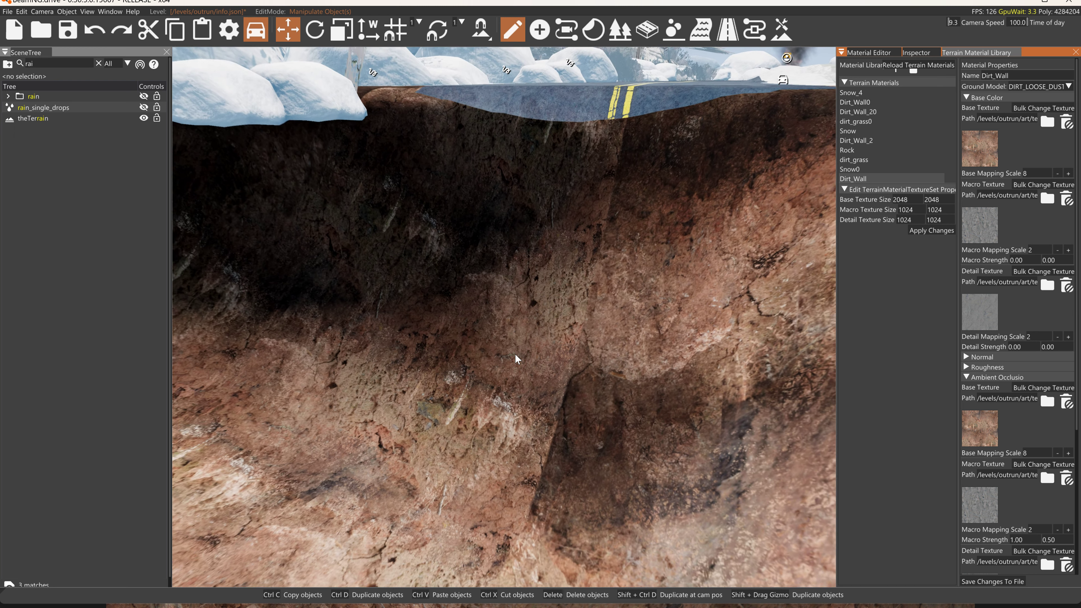
key("s")
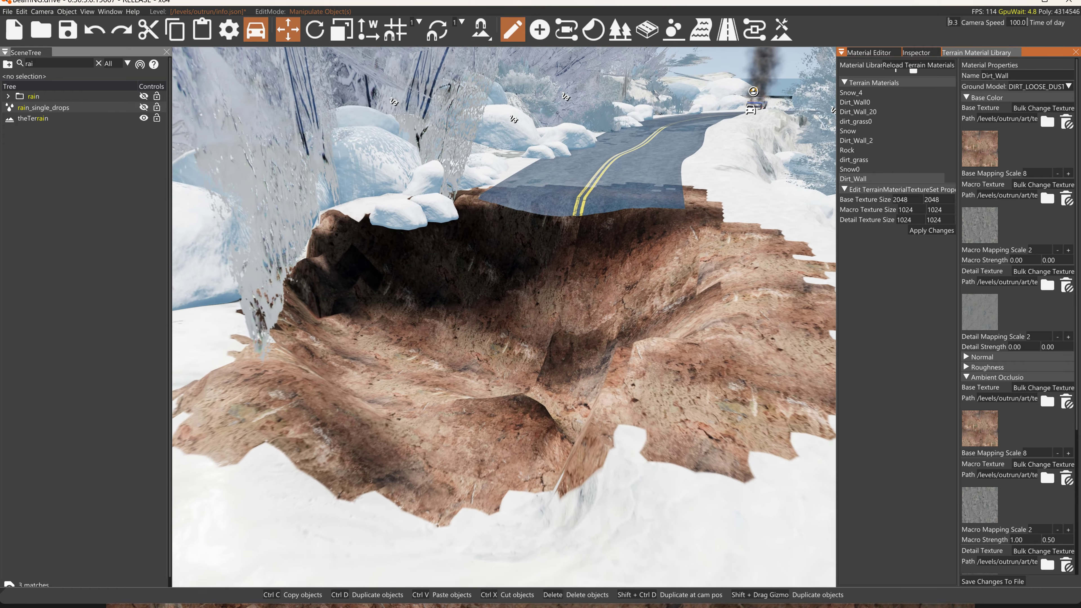
key("w")
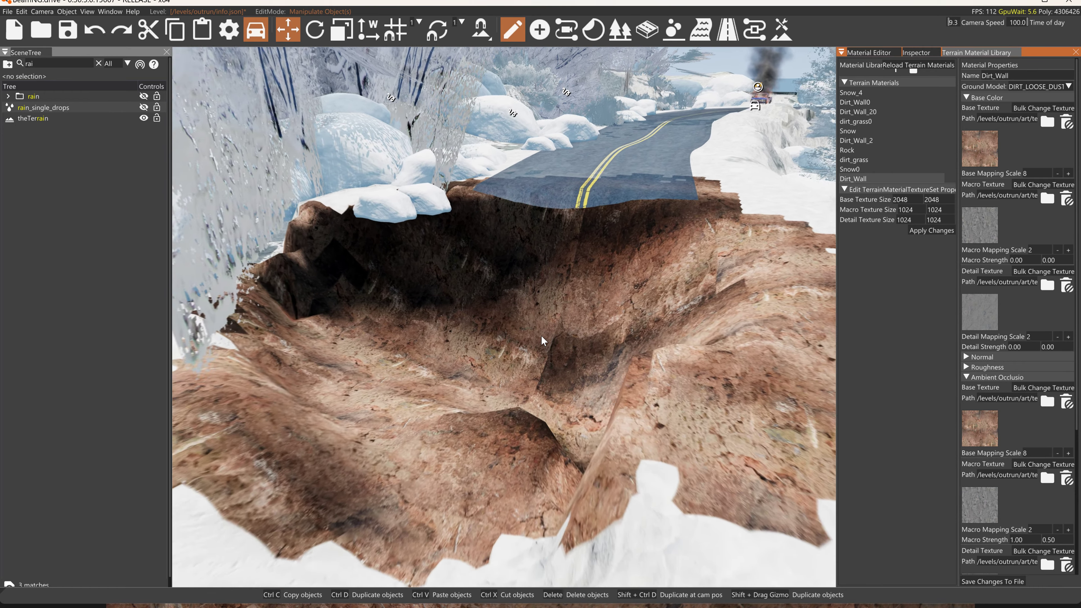
key("w")
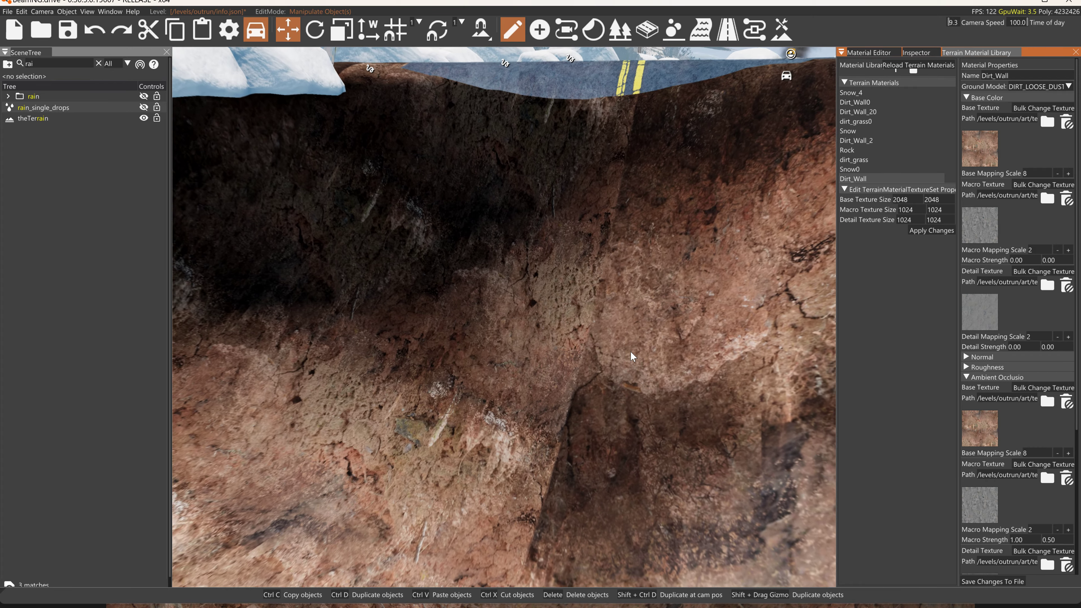
key("w")
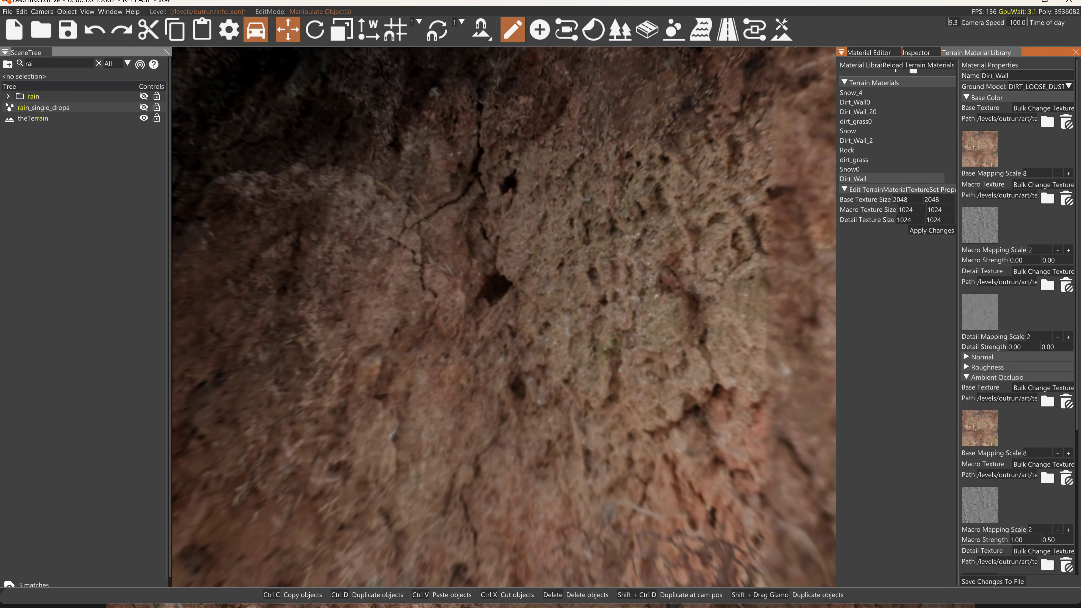
Set Dirt_Wall's base colour macro strength and detail strength to 0.50, saving the material after each change.
key("s")
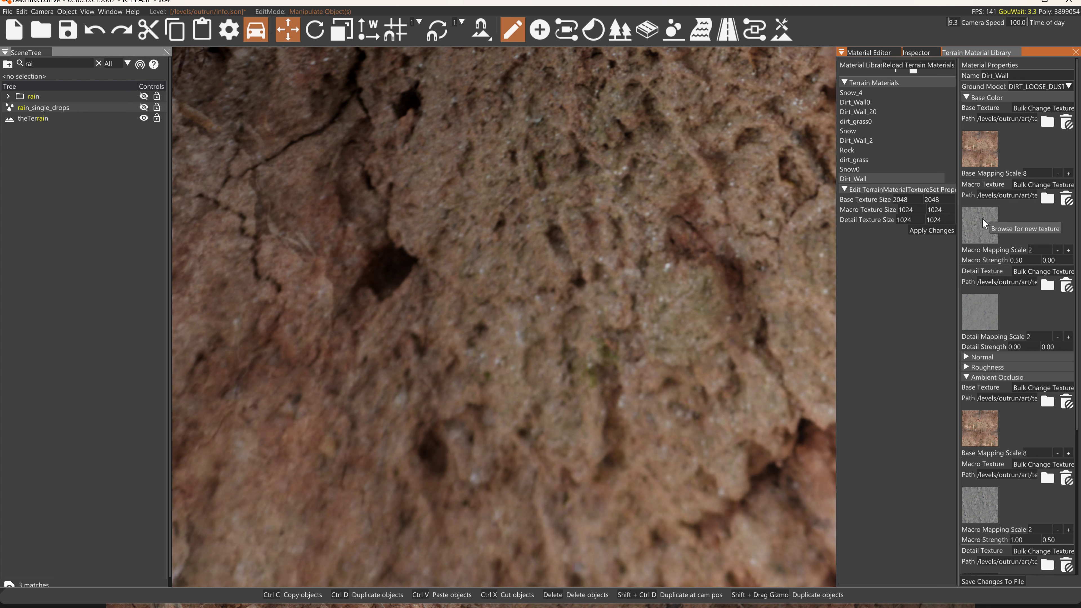
left_click(976, 581)
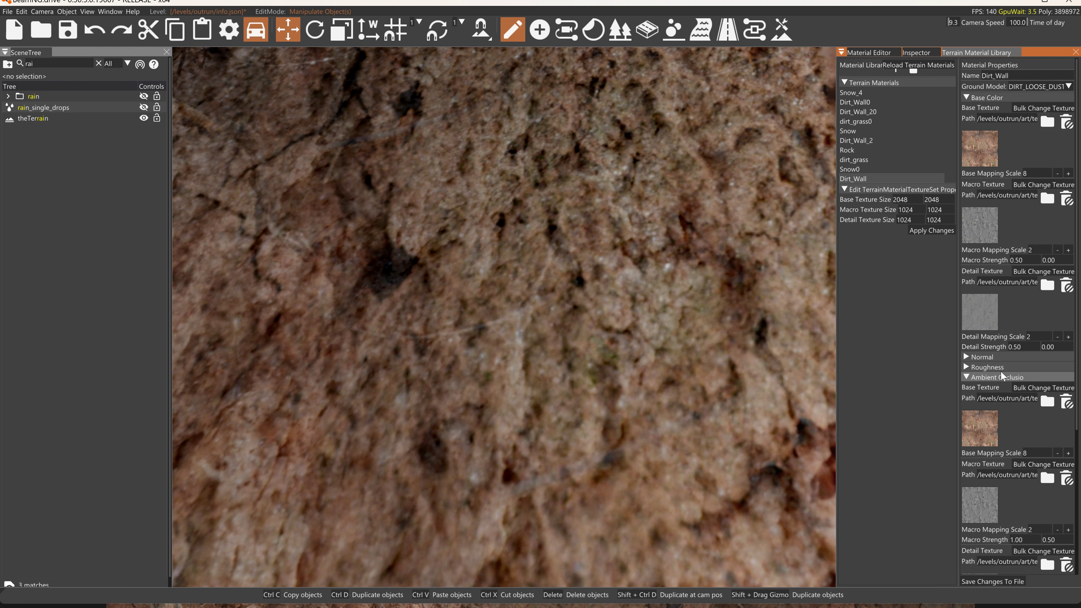
left_click(990, 580)
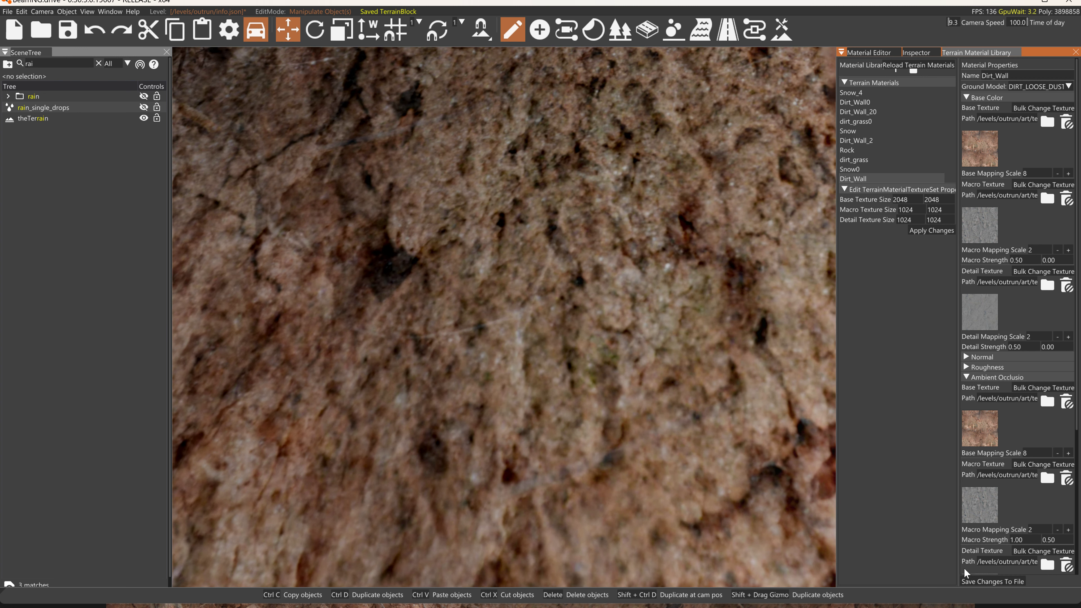
Raise Dirt_Wall's base colour detail strength to 1.00 and save the material.
key("s")
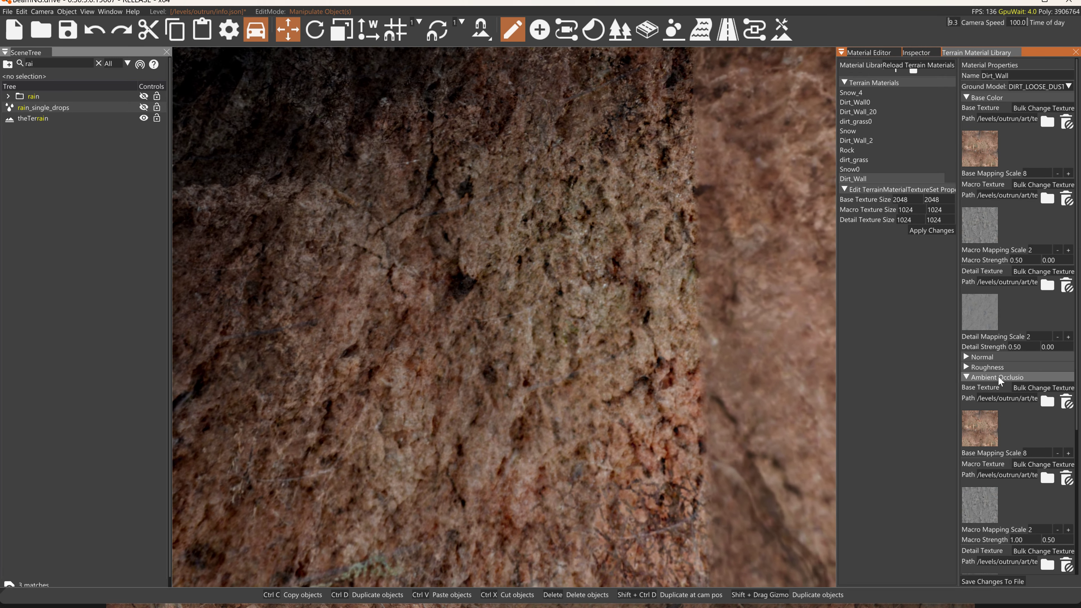
left_click(1025, 347)
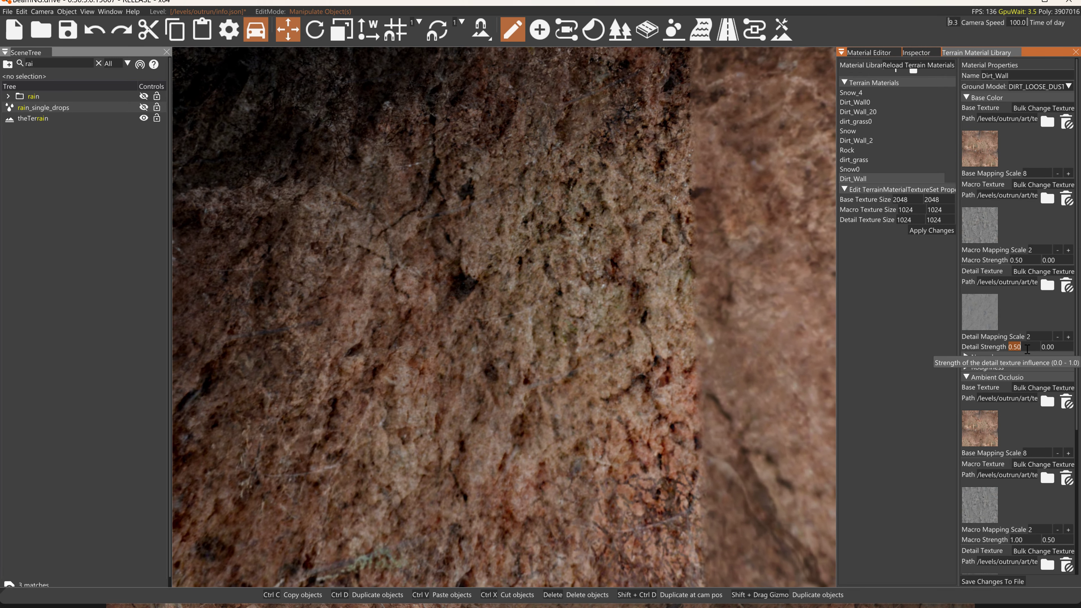
left_click(976, 580)
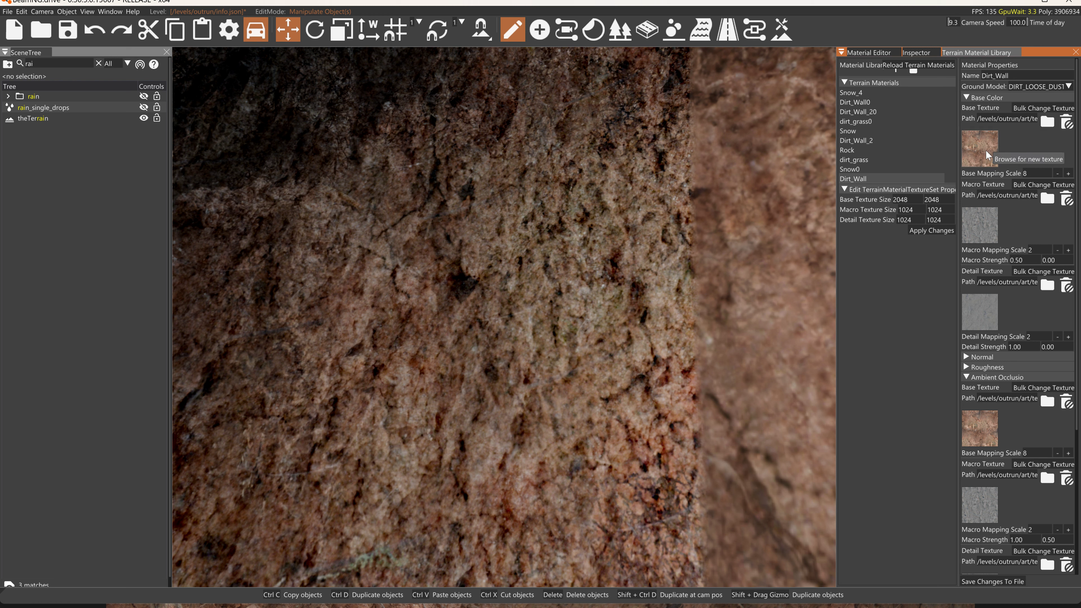
Remove Dirt_Wall's base colour base texture and set its macro strength to 0.00, saving the material after each change.
left_click(1066, 124)
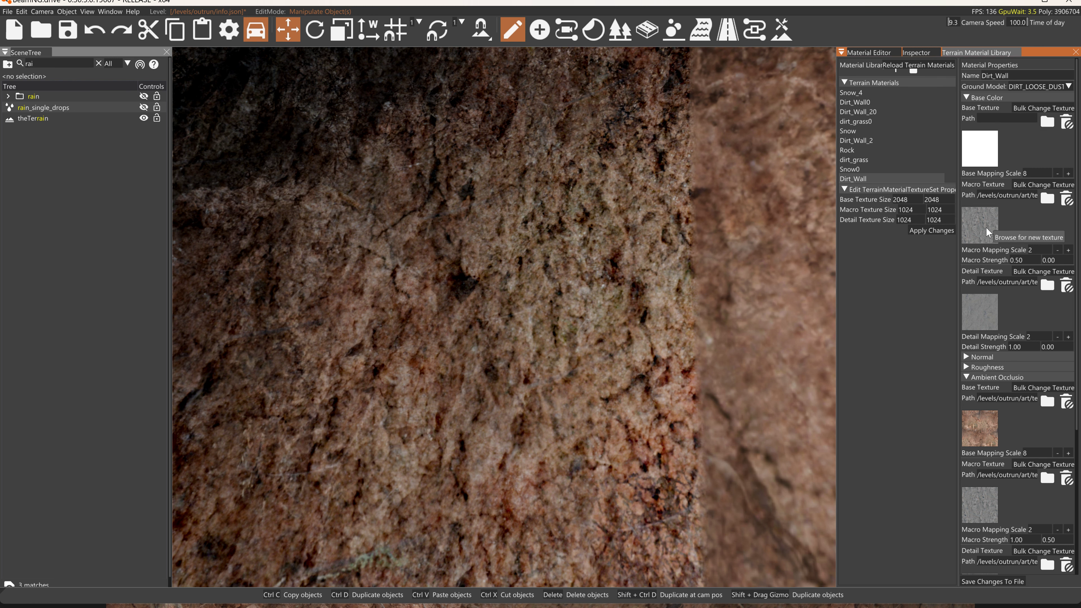
left_click(997, 582)
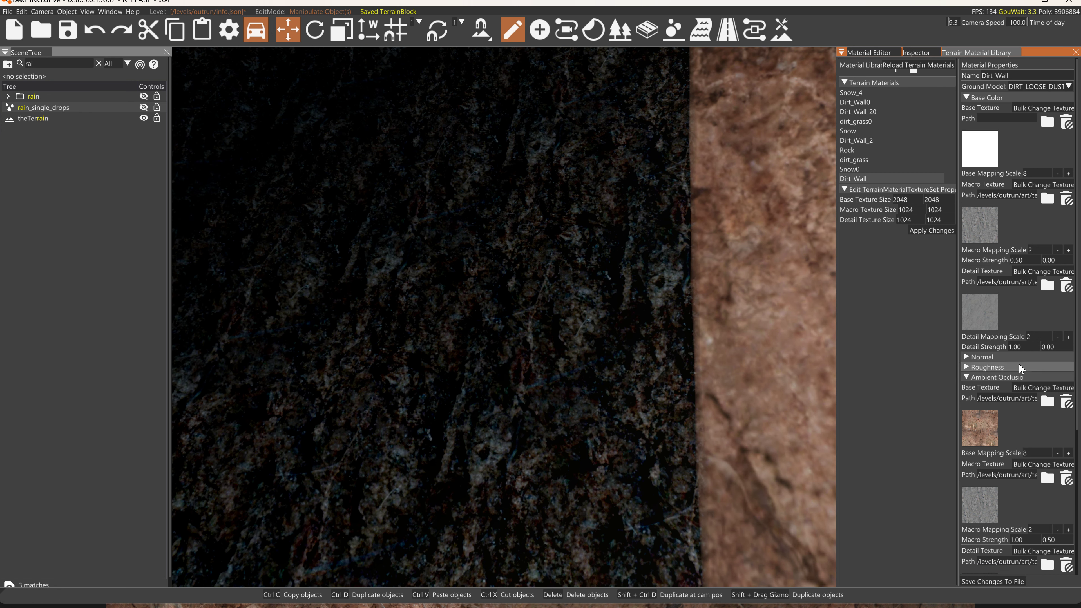
left_click(1030, 259)
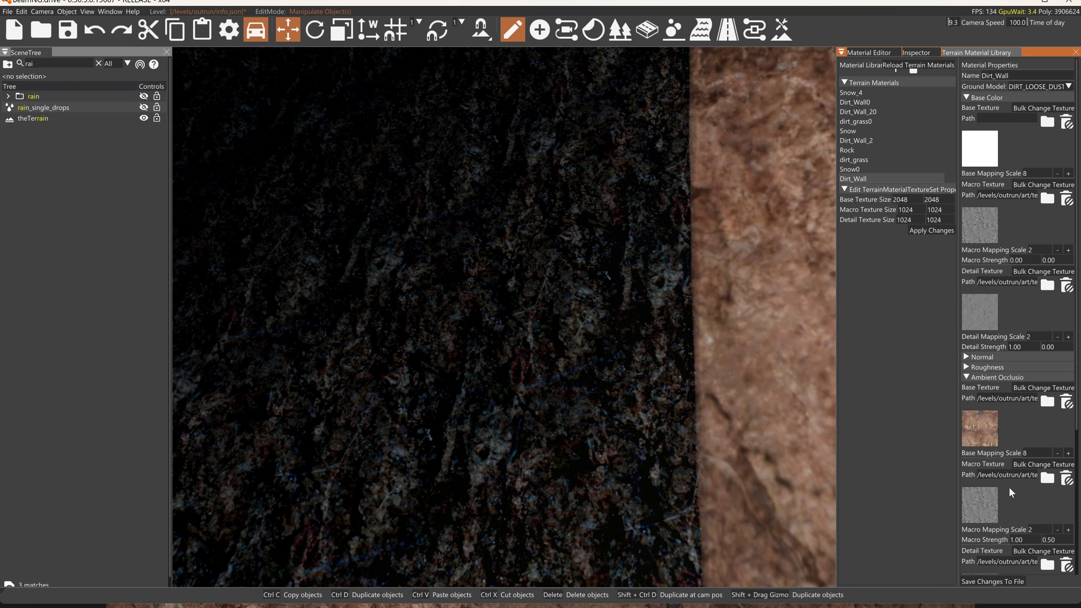
left_click(998, 582)
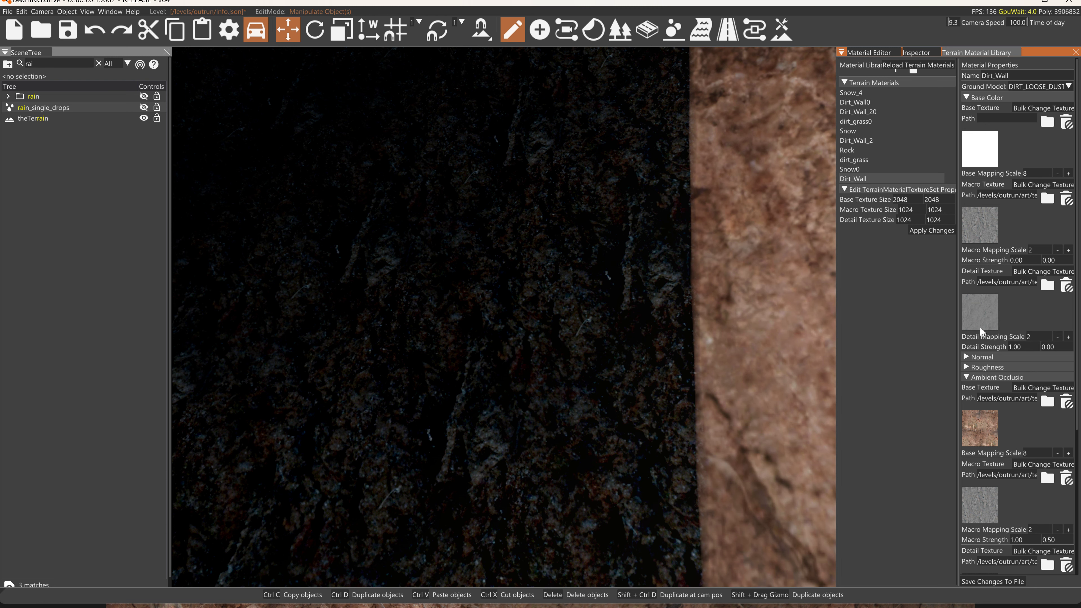
Switch to GIMP and compare the high-pass version of the dirt wall texture with its earlier Tile Seamless state.
key("alt+Tab")
key("alt+Tab")
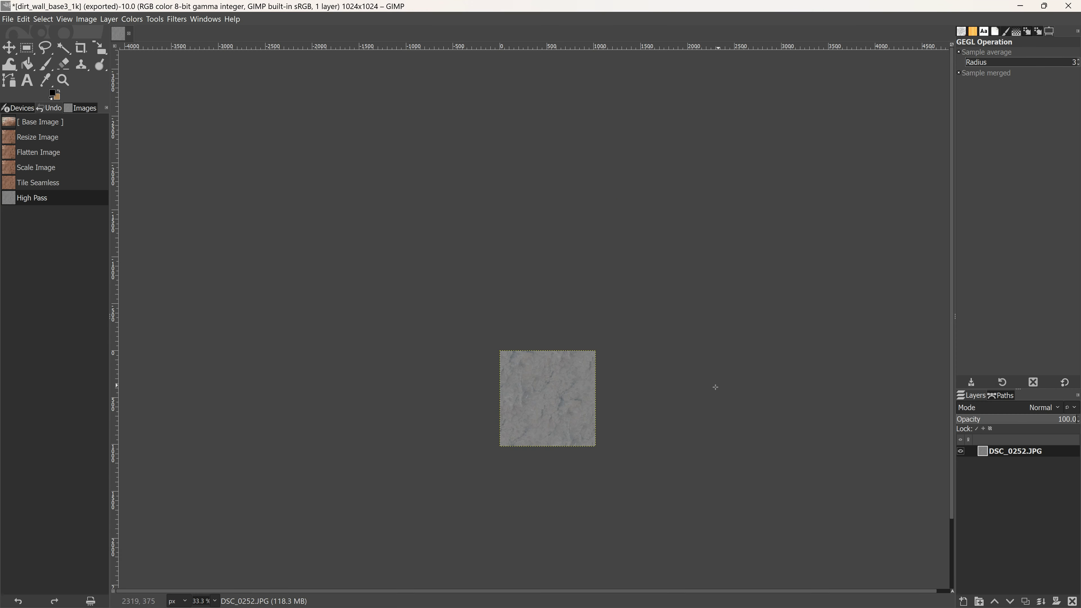
scroll(676, 403, "up", 4, "ctrl")
scroll(760, 370, "left", 5, "shift")
scroll(660, 358, "left", 2, "shift")
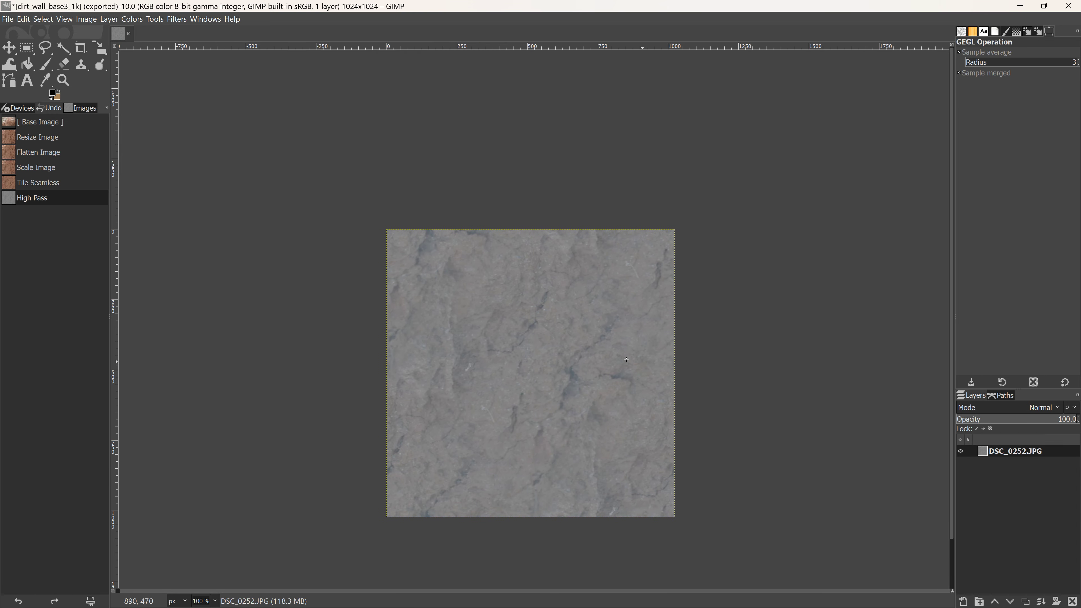
left_click(45, 188)
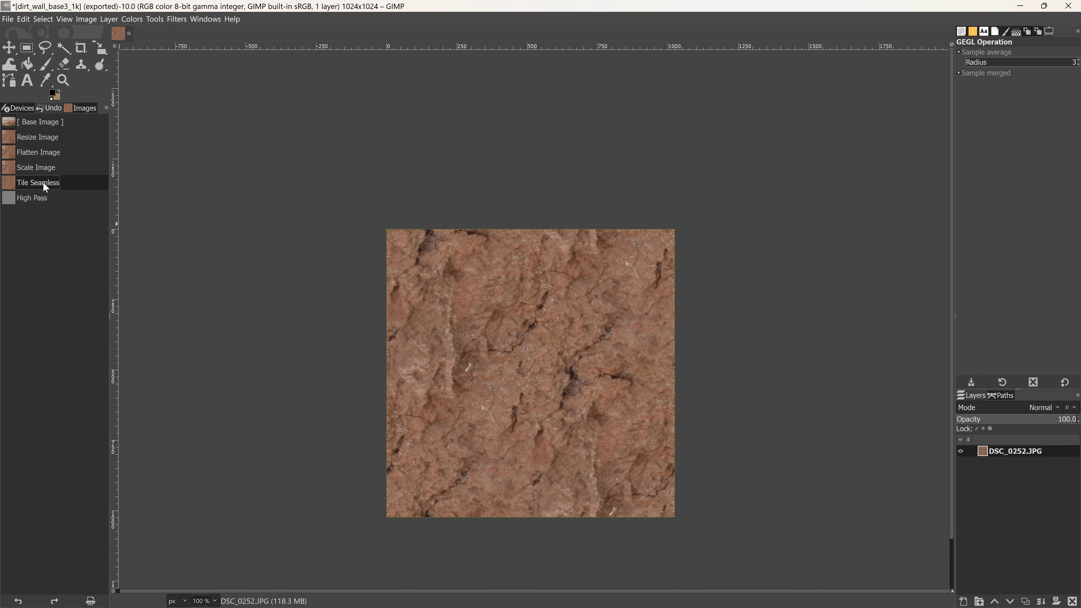
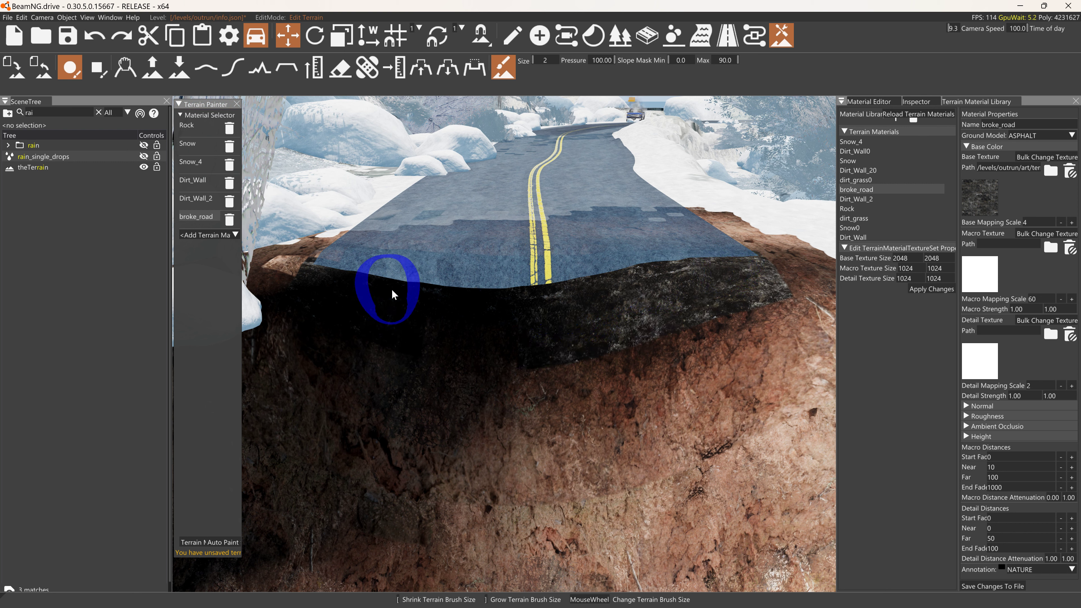
Extend the decal road's broken end slightly further over the sinkhole edge by moving its end node.
left_click(727, 35)
left_click(538, 256)
left_click_drag(538, 284, 539, 305)
left_click(683, 393)
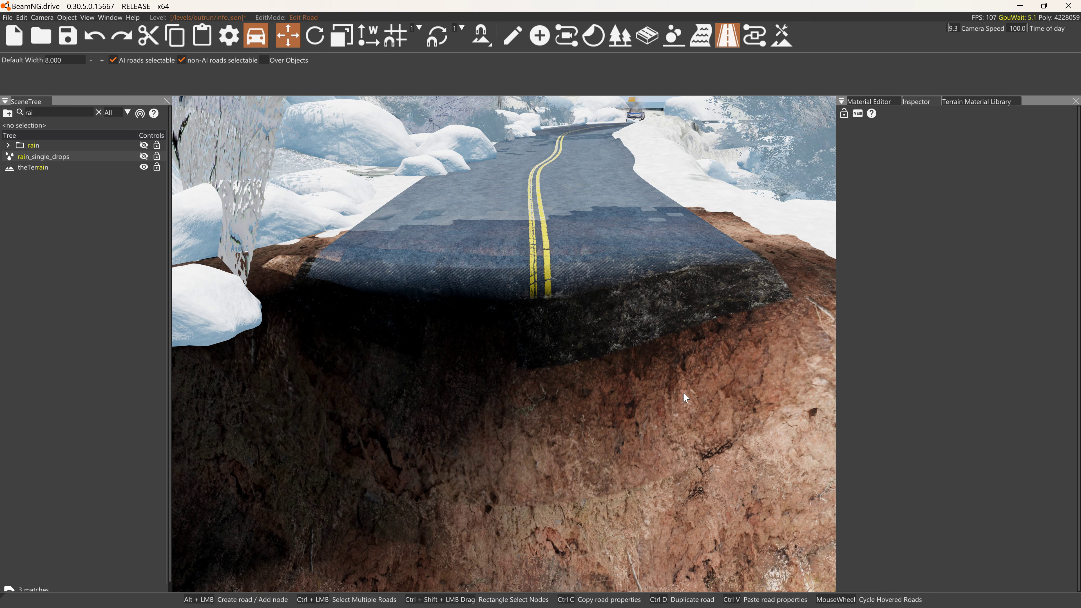
Select the broken decal road, find its Road_2_Decal material by searching "roa" in the Material Editor, and view its Layer 1 maps.
key("s")
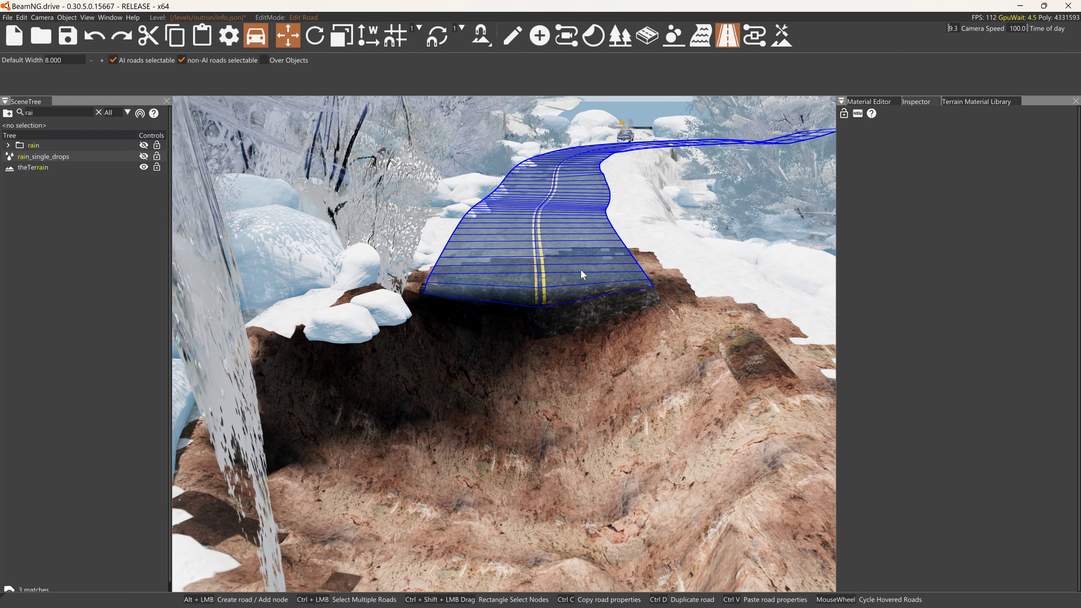
left_click(581, 245)
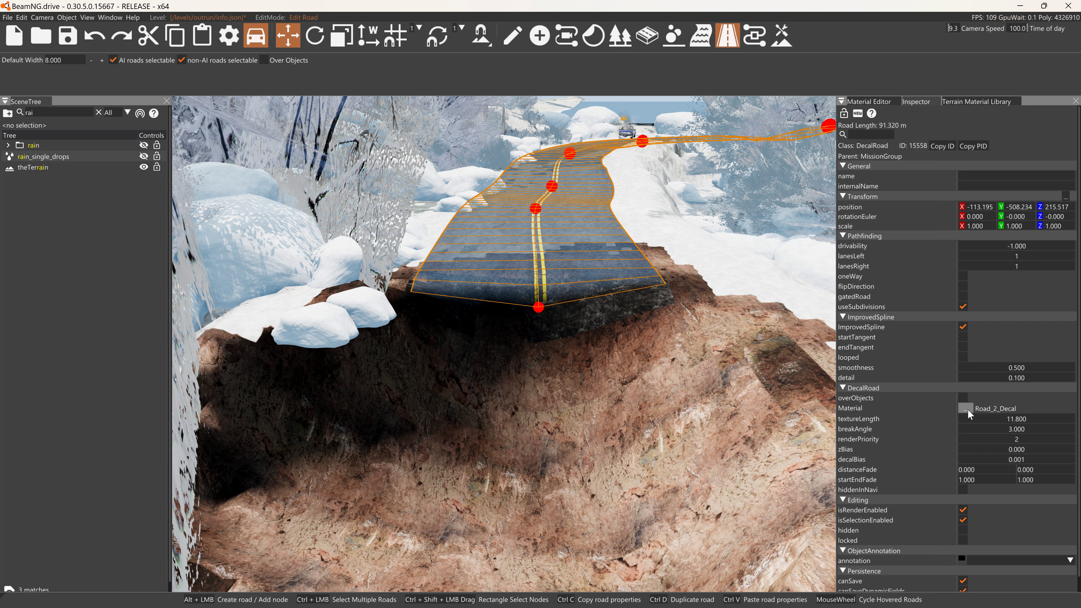
left_click(873, 101)
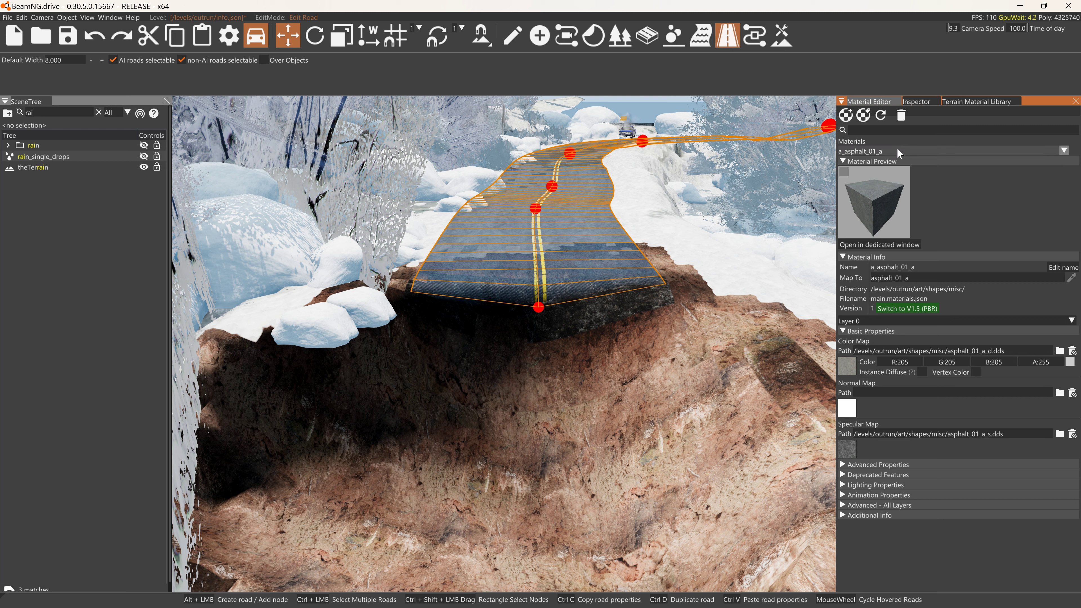
left_click(883, 131)
type("ro")
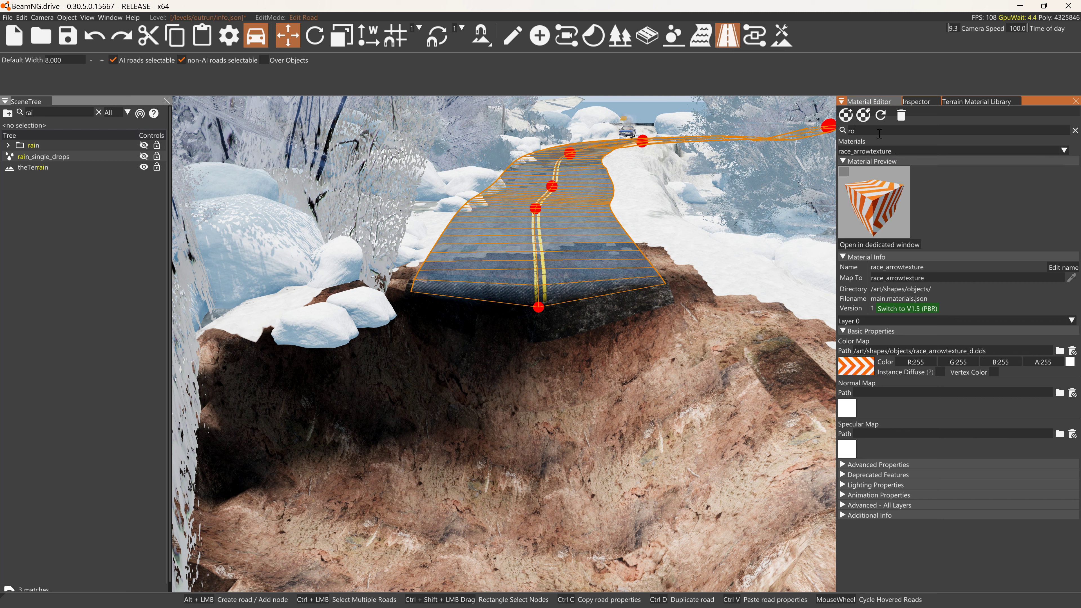
type("a")
left_click(881, 152)
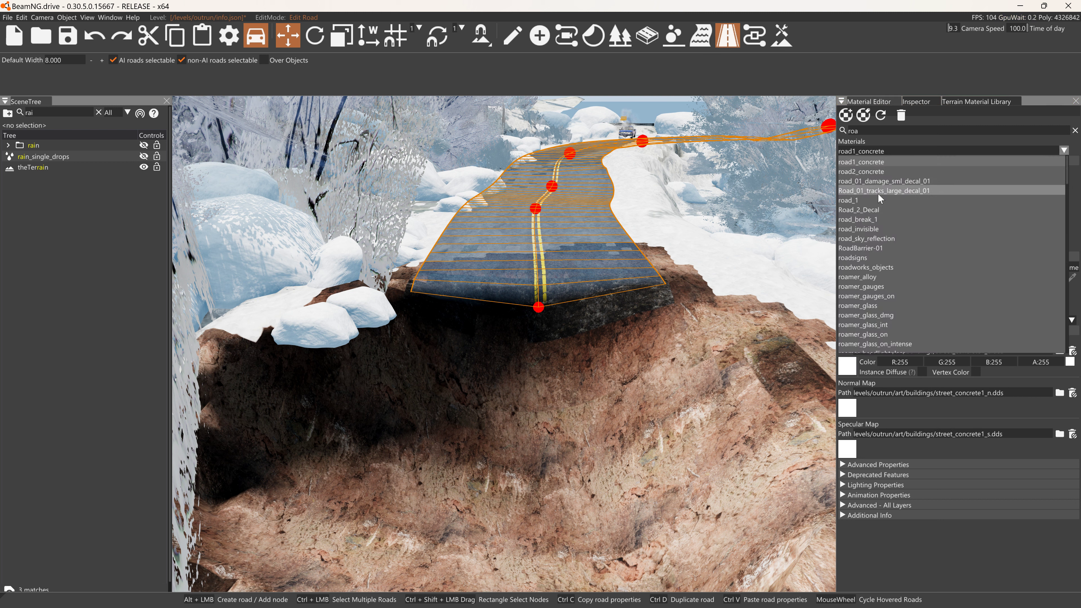
left_click(877, 209)
scroll(985, 455, "down", 4)
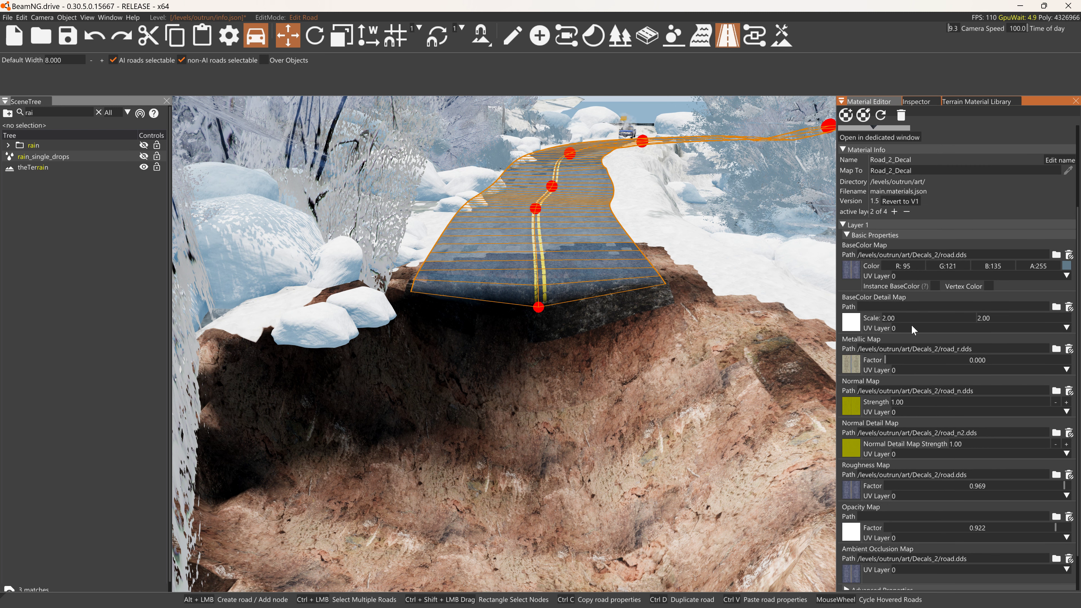
Set the opacity map factor of Road_2_Decal's Layer 1 to 1.000 and deselect the road.
scroll(947, 526, "down", 2)
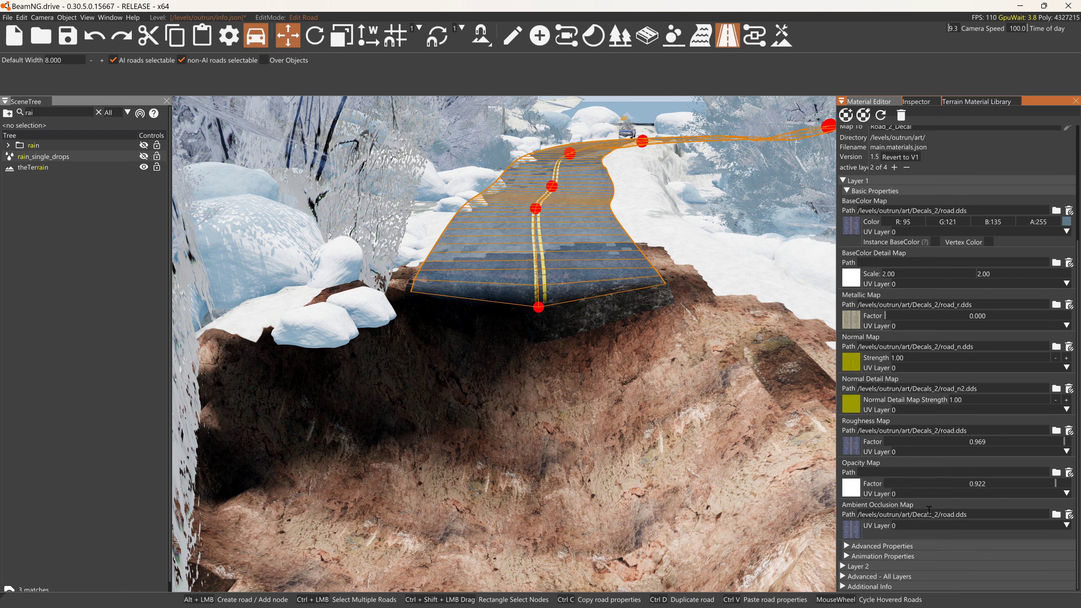
left_click_drag(1021, 483, 1073, 484)
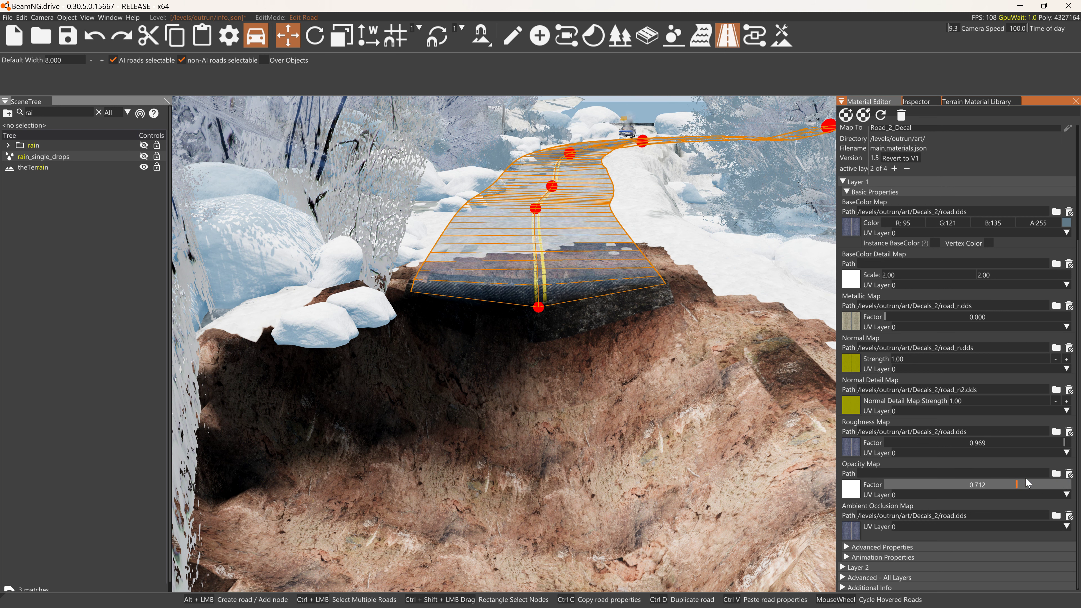
left_click(712, 337)
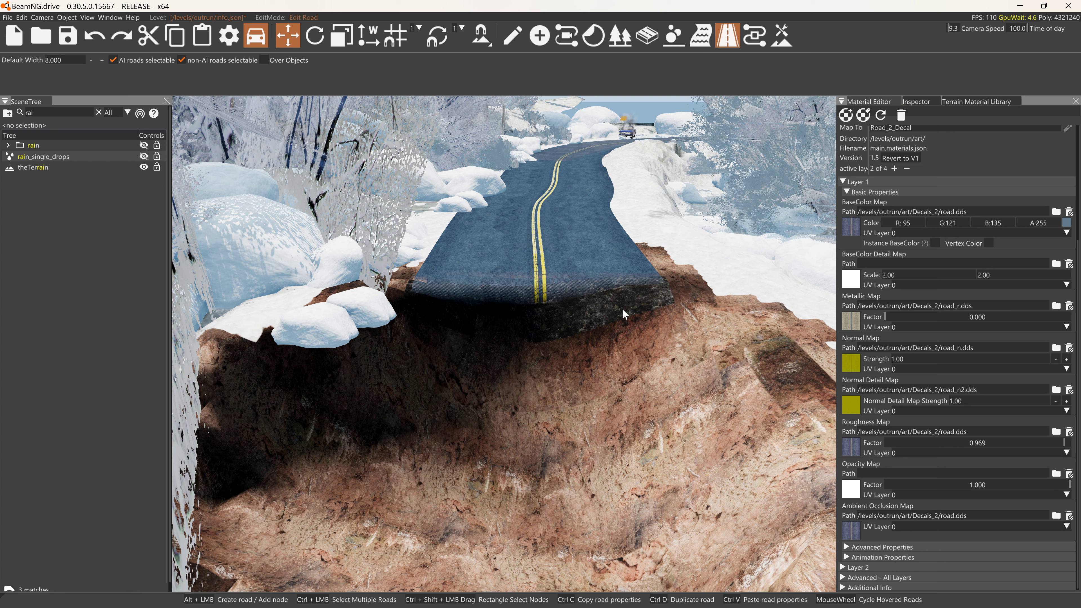
Fine-tune the position of the decal road's end node just over the sinkhole edge, and deselect the road.
left_click(539, 314)
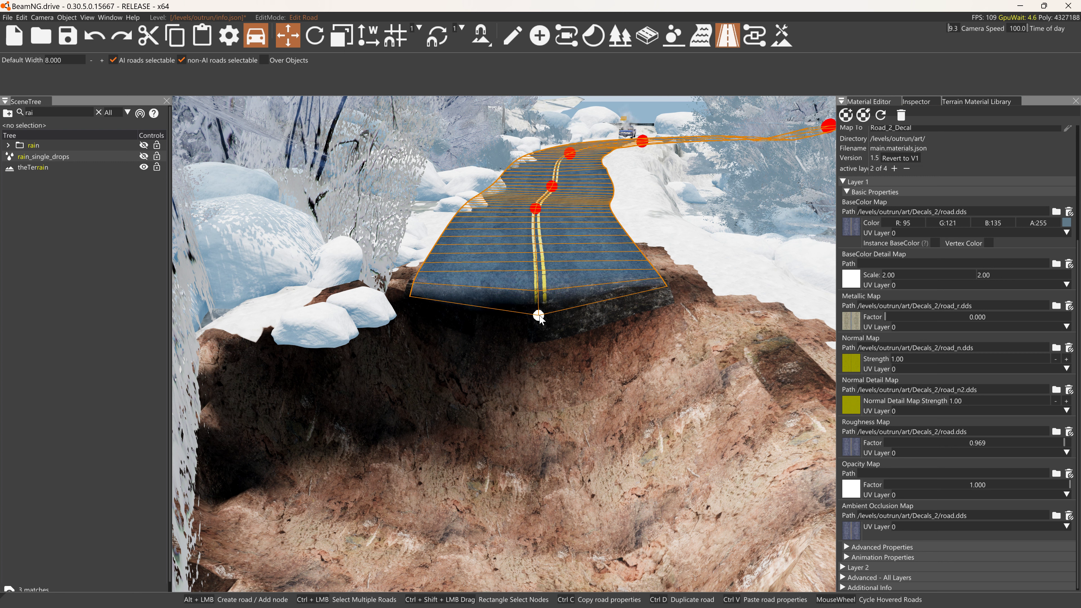
left_click_drag(539, 319, 539, 312)
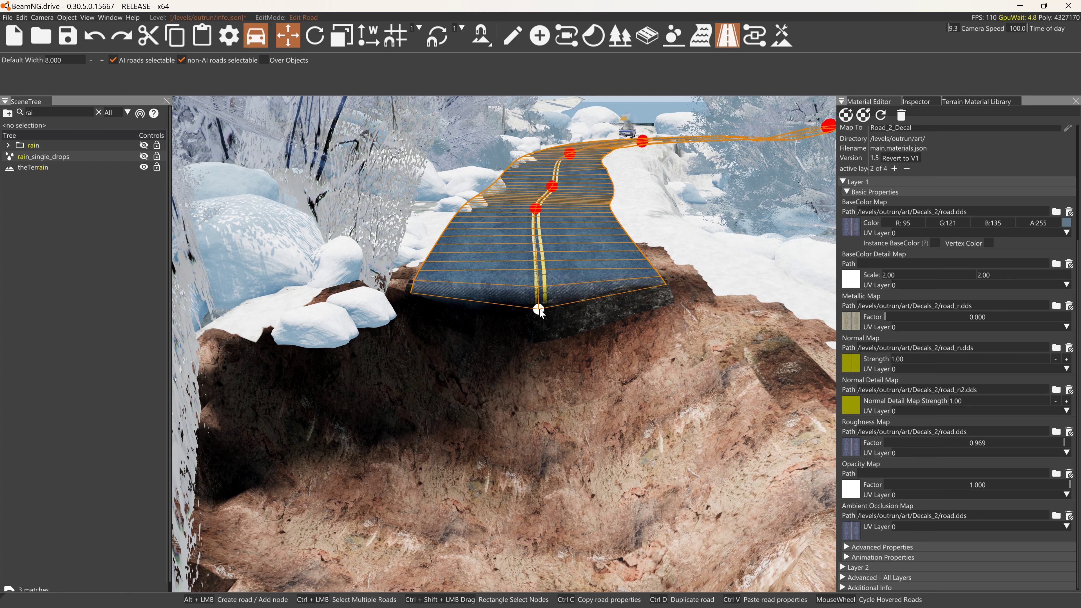
left_click(714, 358)
Try lowering the terrain wall beneath the road's broken end with the Lower Height brush at size 2, and undo the stroke.
key("w")
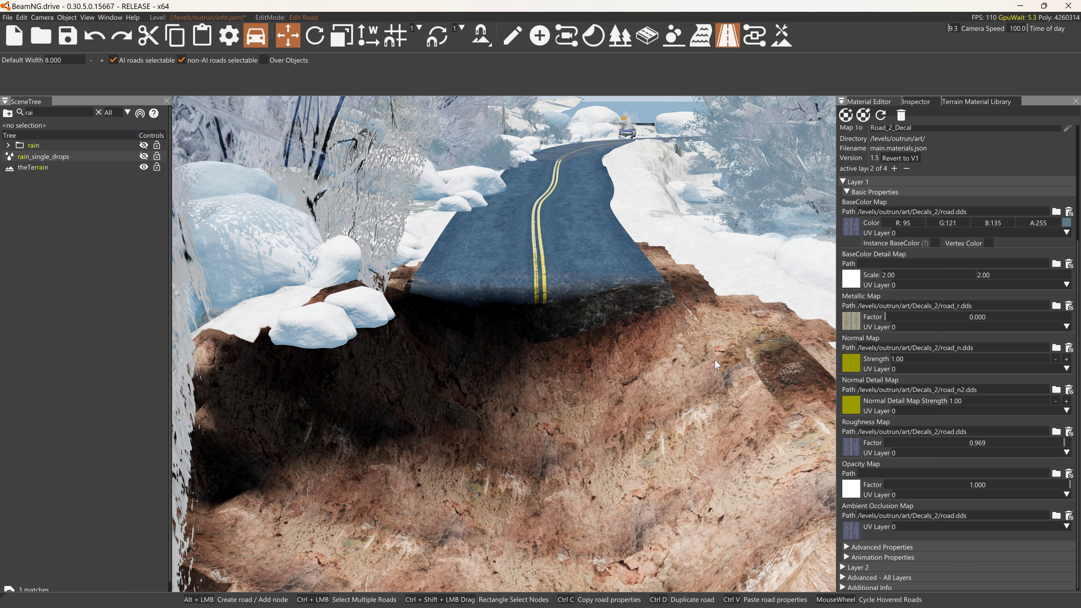
key("w")
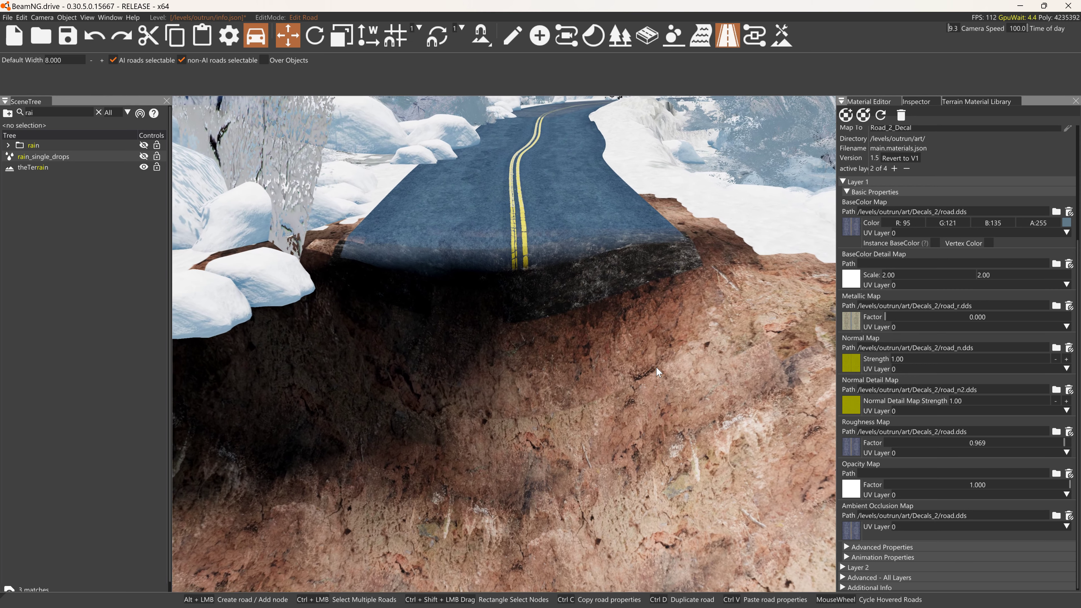
key("w")
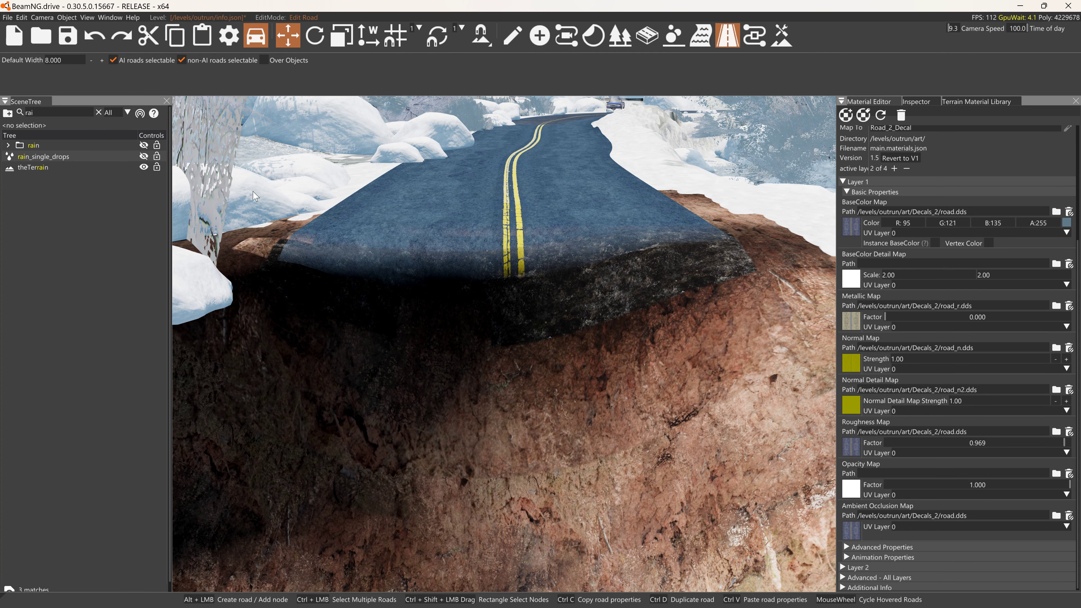
left_click(782, 50)
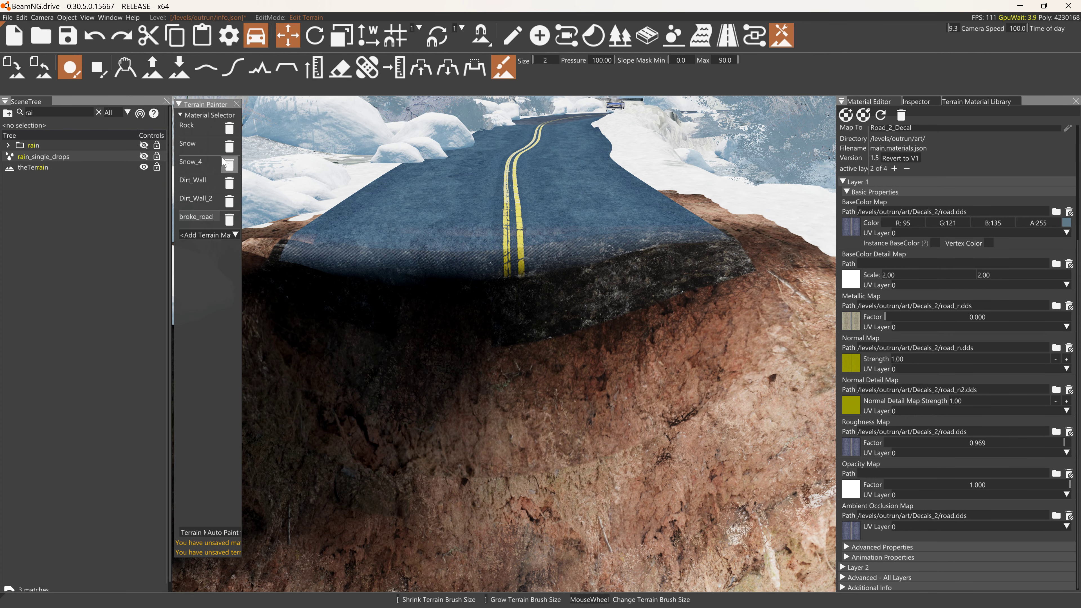
left_click(174, 76)
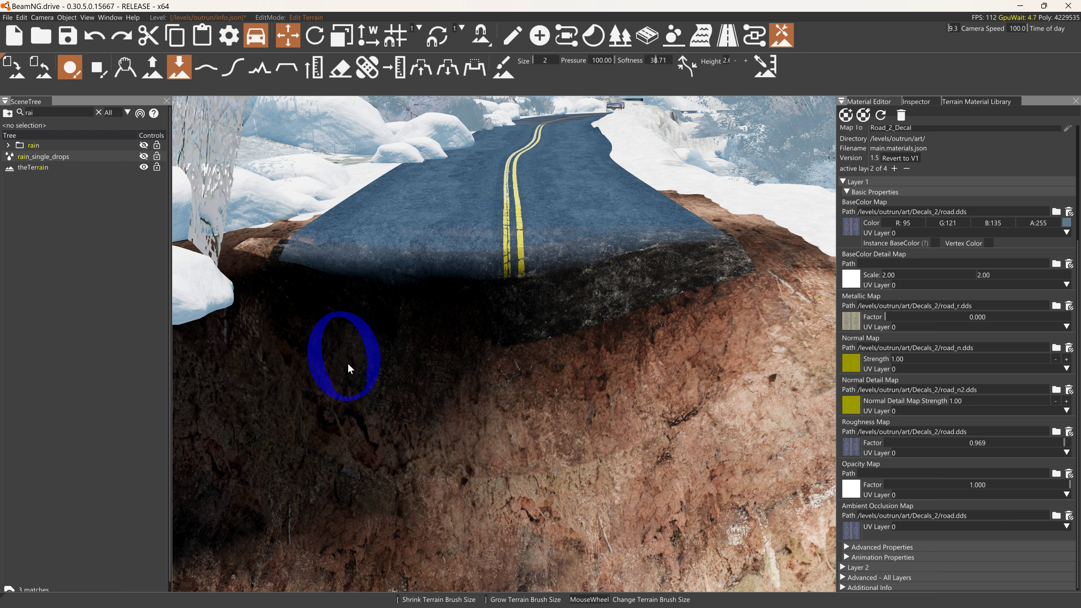
left_click_drag(355, 357, 364, 371)
key("ctrl+z")
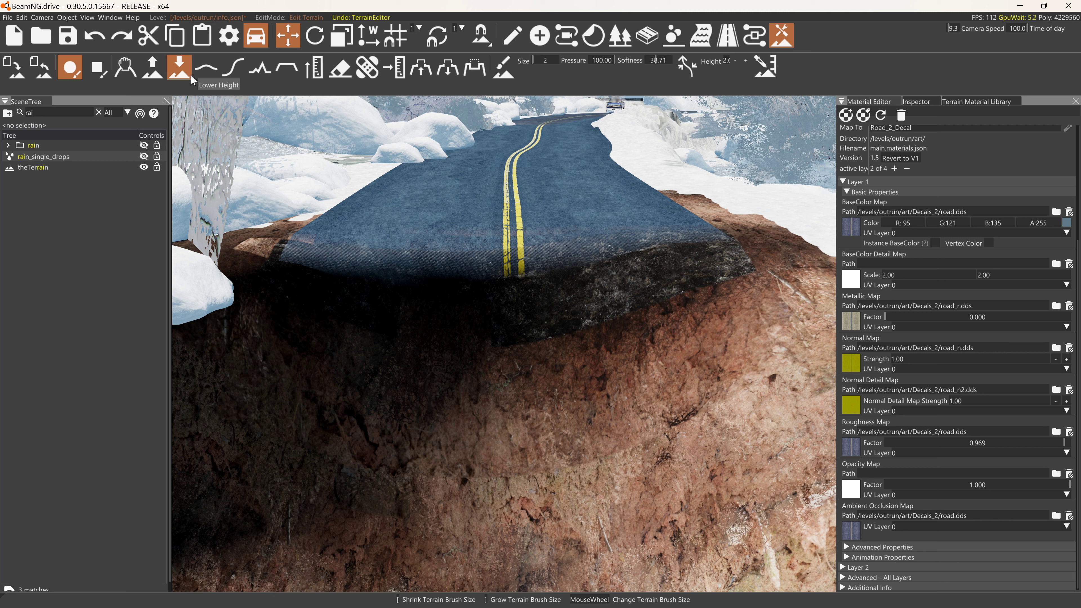
Raise the terrain along the road's broken edge with brush size 2, pressure 25.39 and softness 100.00, undoing the excess.
left_click(152, 68)
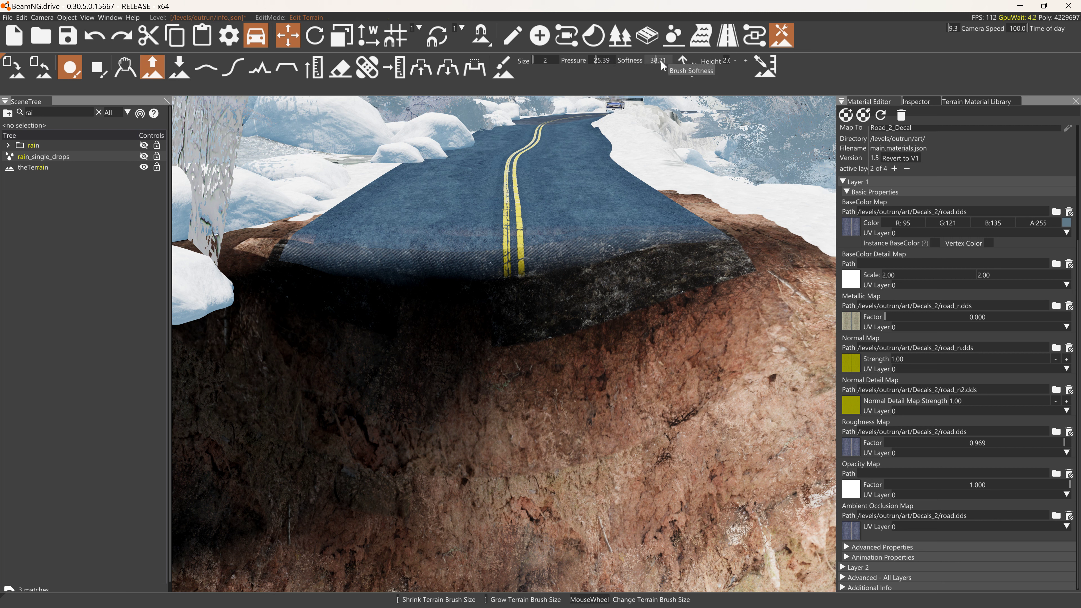
left_click_drag(662, 65, 698, 65)
mouse_move(362, 284)
left_mouse_down()
mouse_move(326, 295)
mouse_move(415, 285)
mouse_move(500, 299)
mouse_move(672, 258)
left_mouse_up()
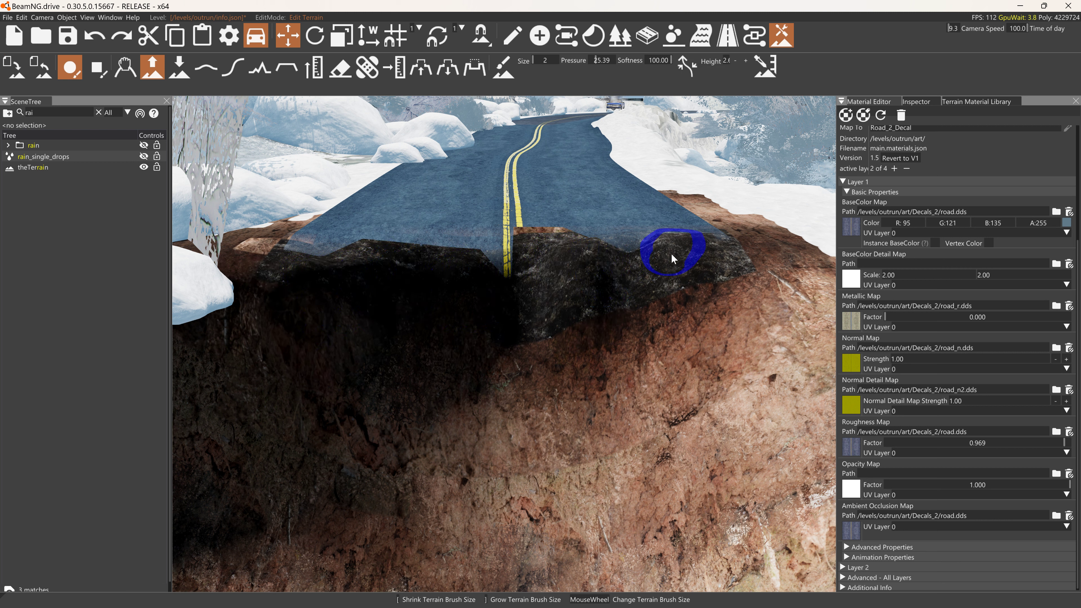
key("ctrl+z")
Reshape the broken road edge with further Raise Height strokes, enlarging the brush from size 3 to 5 and undoing excessive strokes.
scroll(536, 263, "up", 1)
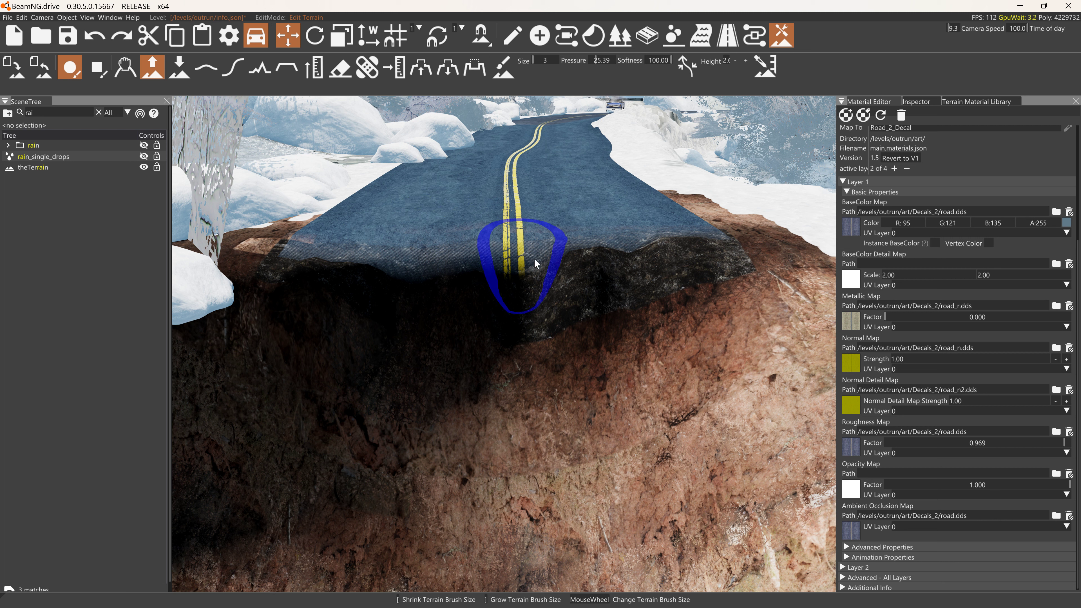
left_click_drag(338, 271, 438, 285)
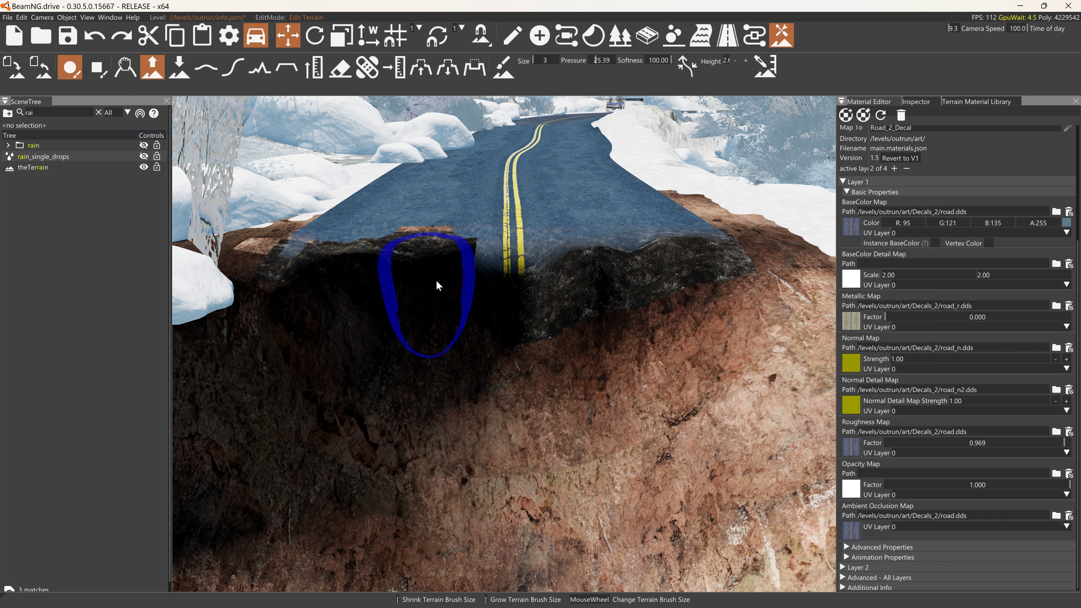
key("ctrl+z")
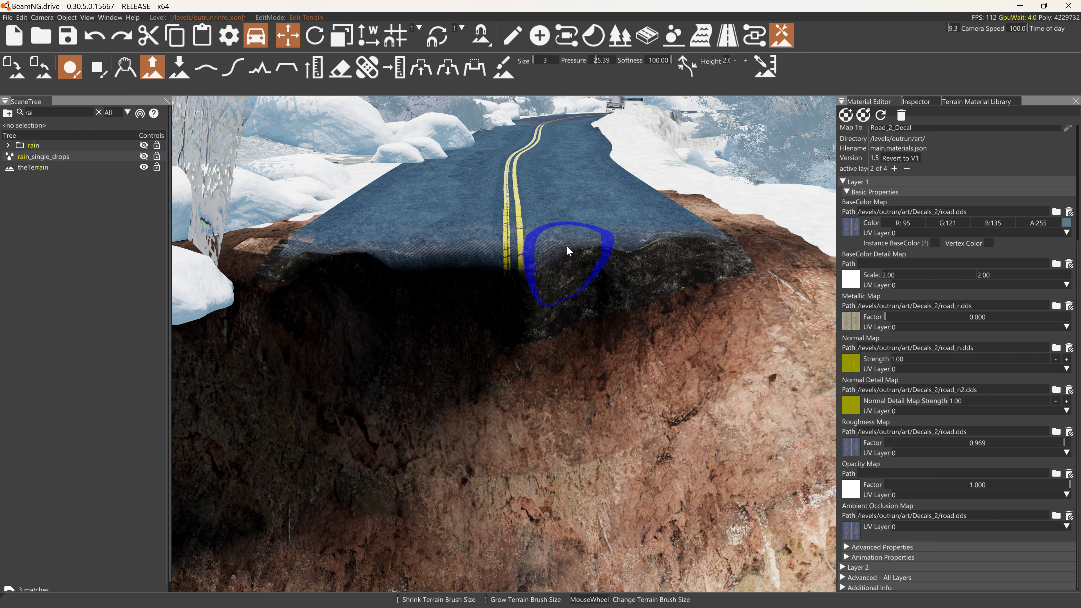
mouse_move(655, 250)
left_mouse_down()
mouse_move(386, 258)
mouse_move(436, 253)
mouse_move(495, 290)
mouse_move(470, 279)
left_mouse_up()
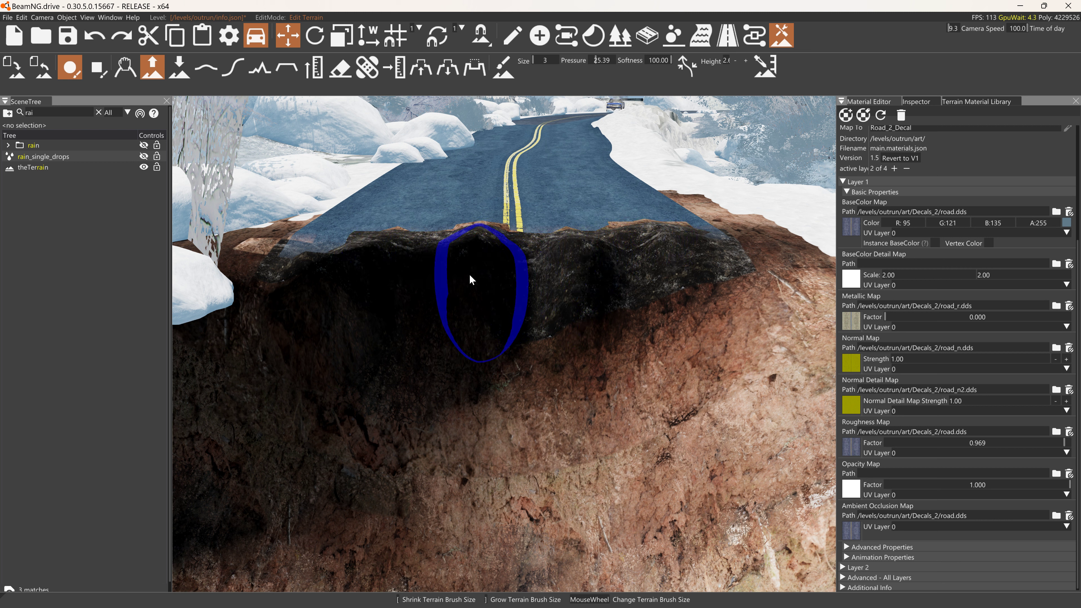
scroll(401, 268, "up", 1)
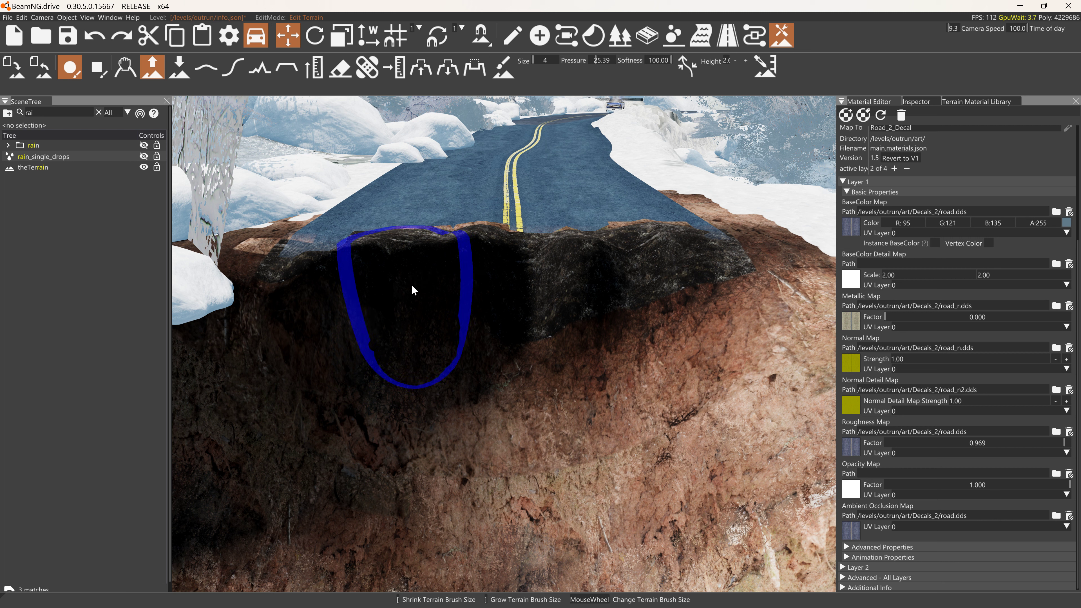
scroll(429, 290, "up", 1)
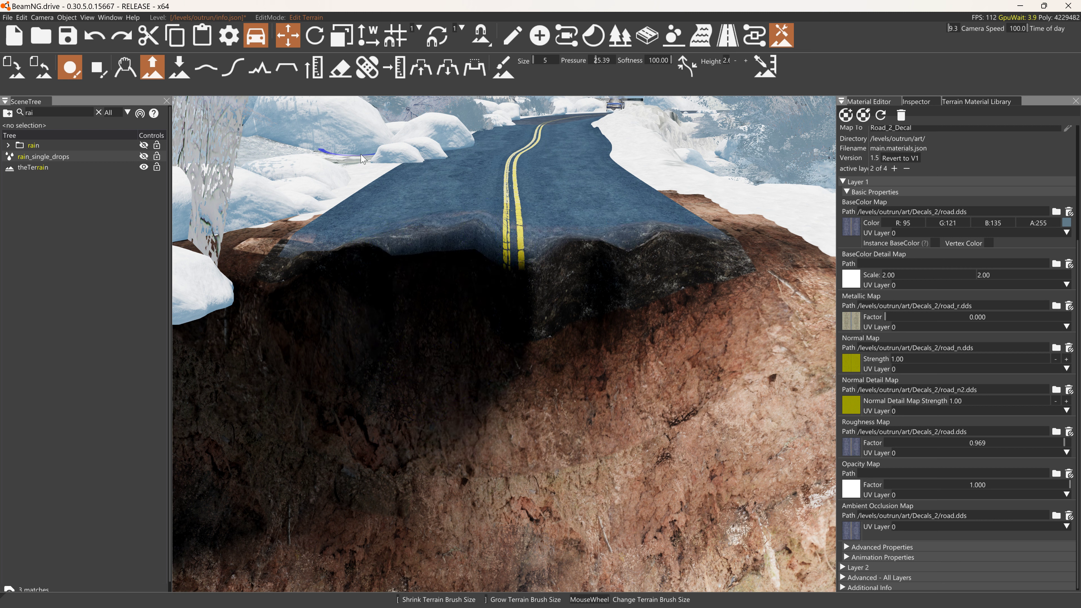
Smooth the broken road edge using pressure 12.07, and lower the terrain wall directly beneath it with a size 2 brush.
left_click(198, 64)
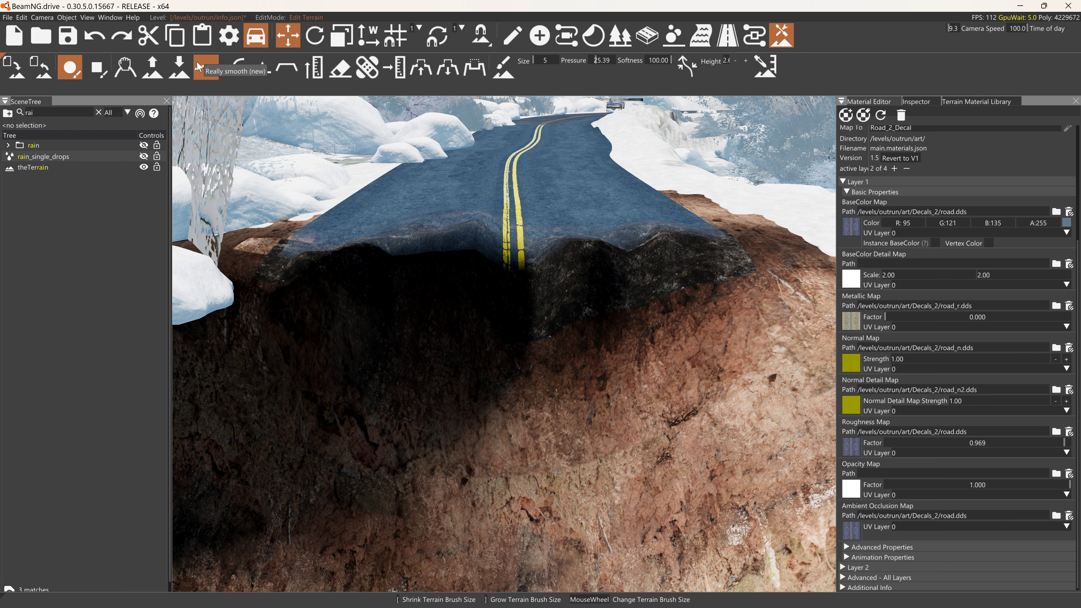
mouse_move(494, 126)
left_mouse_down()
mouse_move(394, 163)
mouse_move(422, 217)
mouse_move(586, 241)
mouse_move(649, 166)
mouse_move(618, 220)
mouse_move(329, 165)
mouse_move(377, 197)
left_mouse_up()
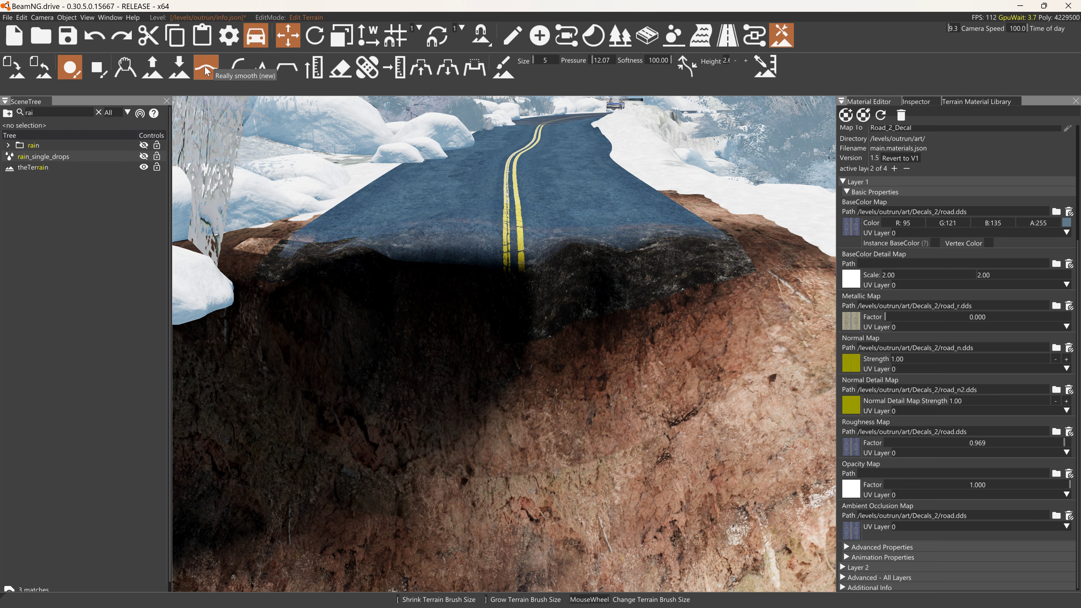
left_click(179, 67)
scroll(668, 339, "down", 3)
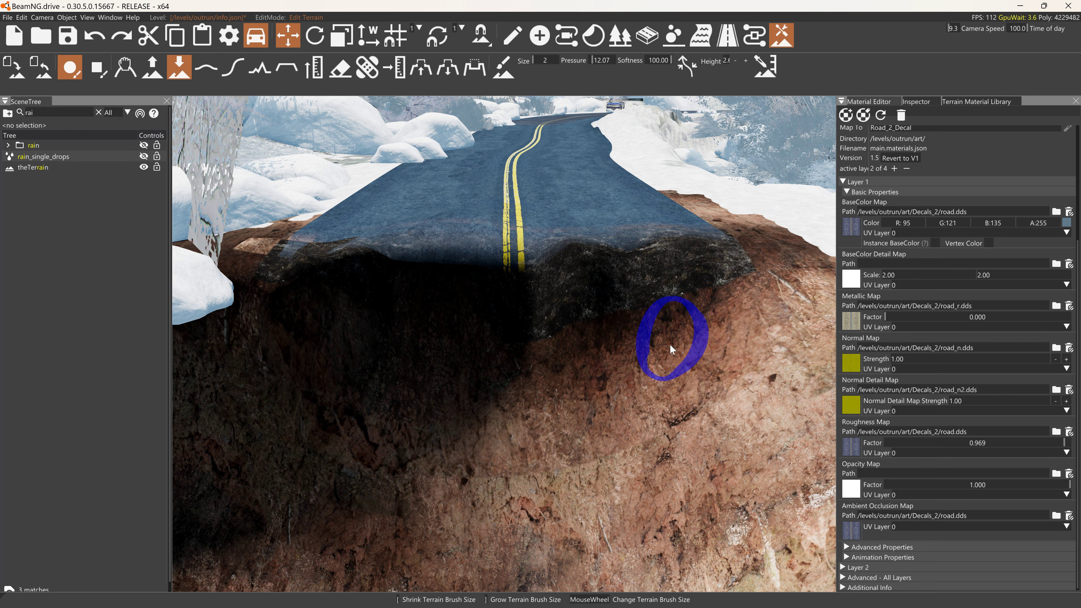
mouse_move(741, 316)
left_mouse_down()
mouse_move(752, 282)
mouse_move(725, 222)
mouse_move(755, 278)
mouse_move(710, 322)
left_mouse_up()
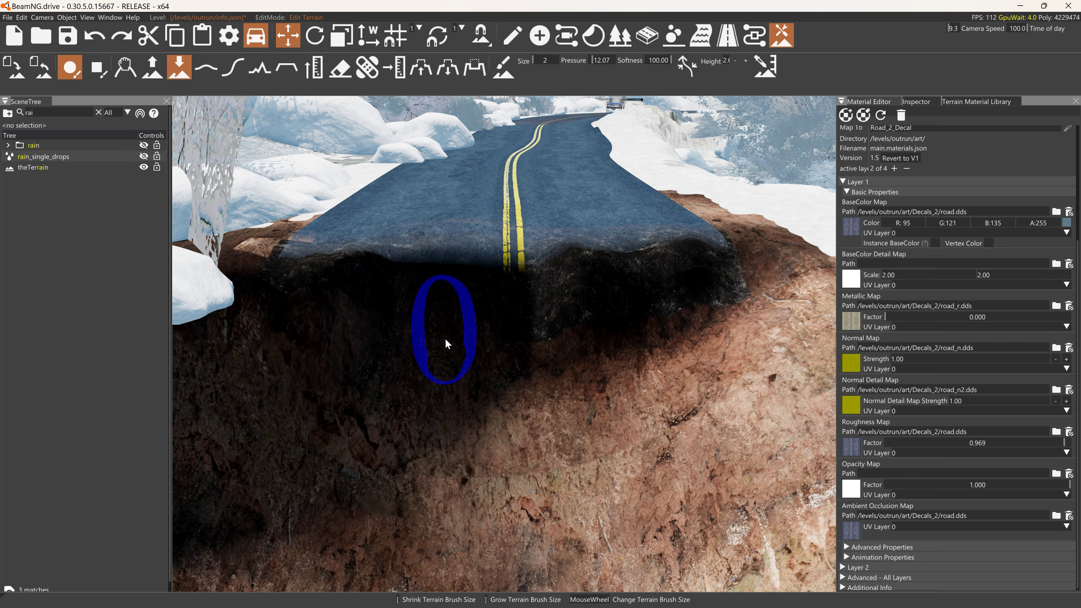
Select the snowpile beside the road's far left side and move it to the right shoulder at the sinkhole edge.
key("s")
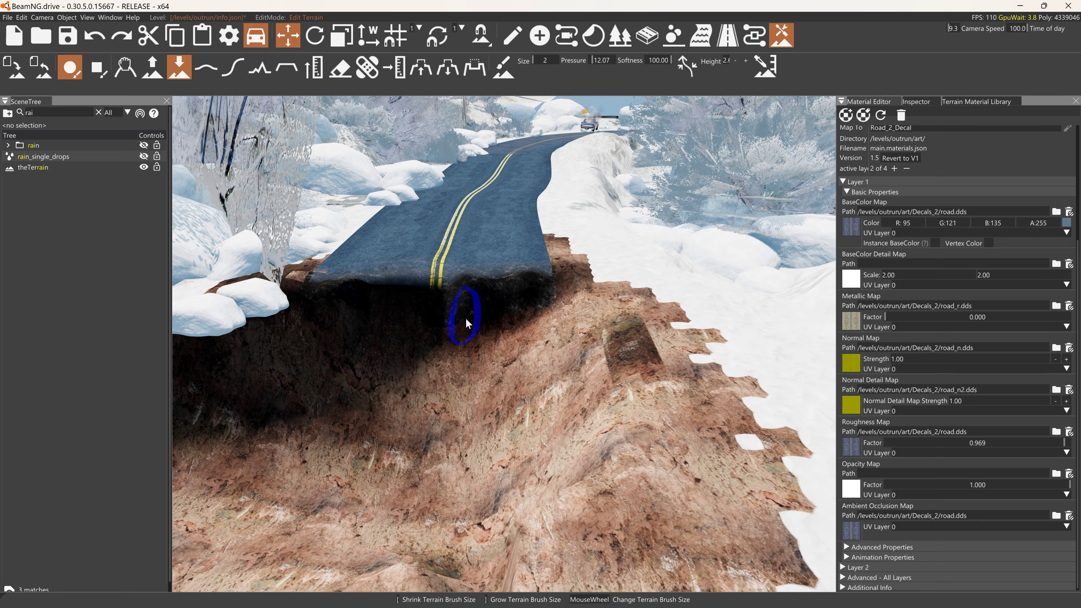
scroll(468, 280, "up", 3)
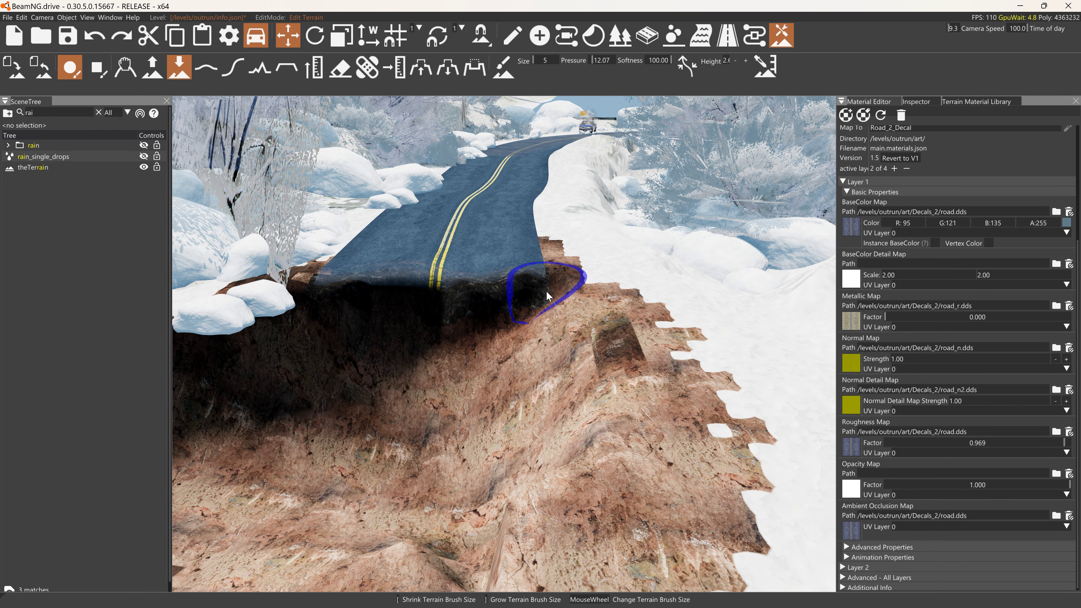
key("w")
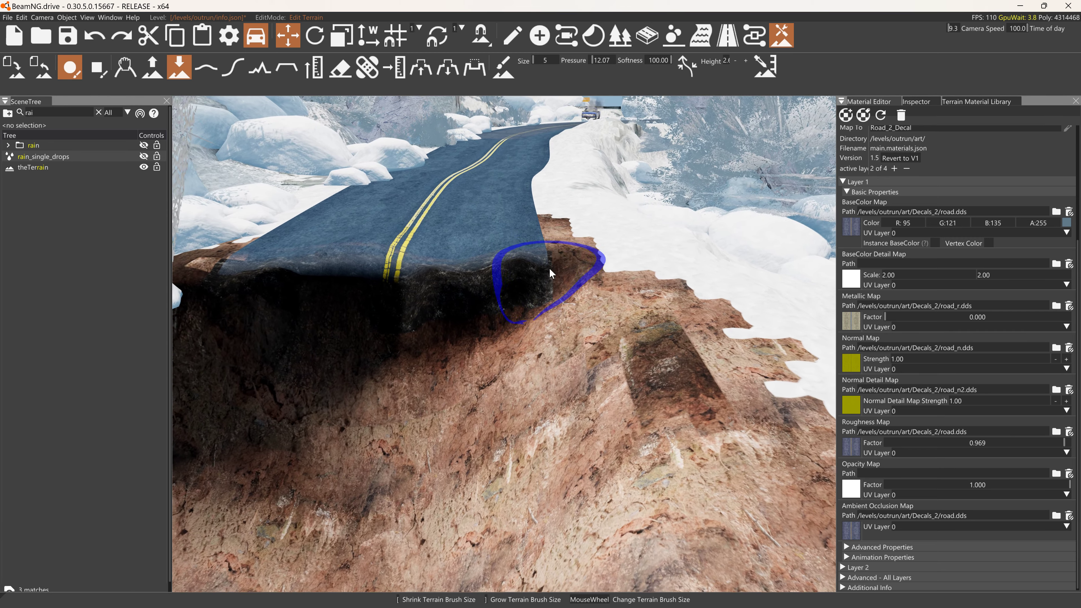
key("a")
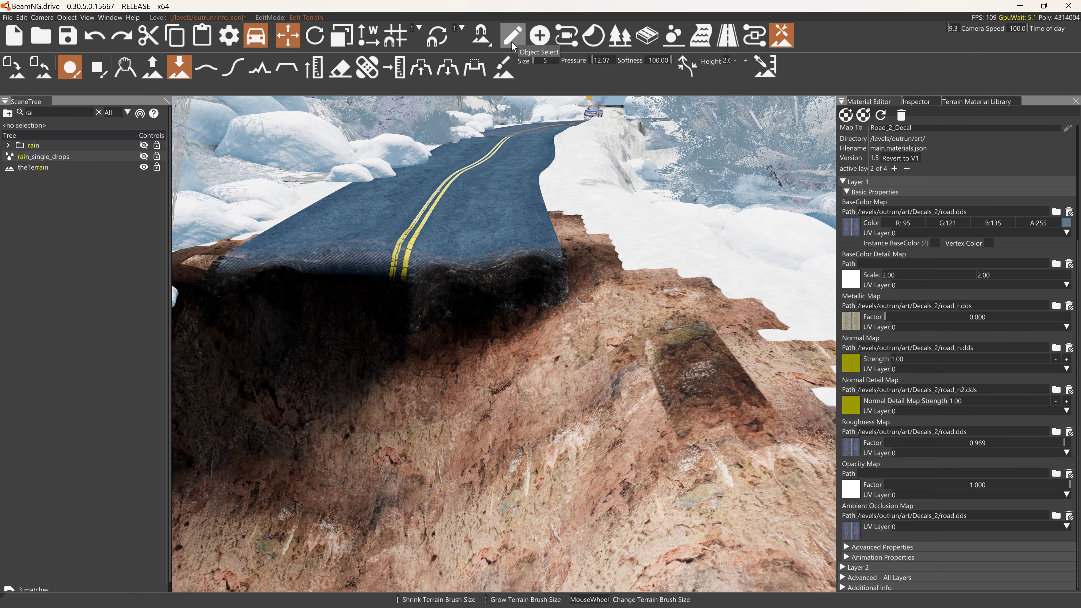
left_click(512, 37)
left_click(345, 167)
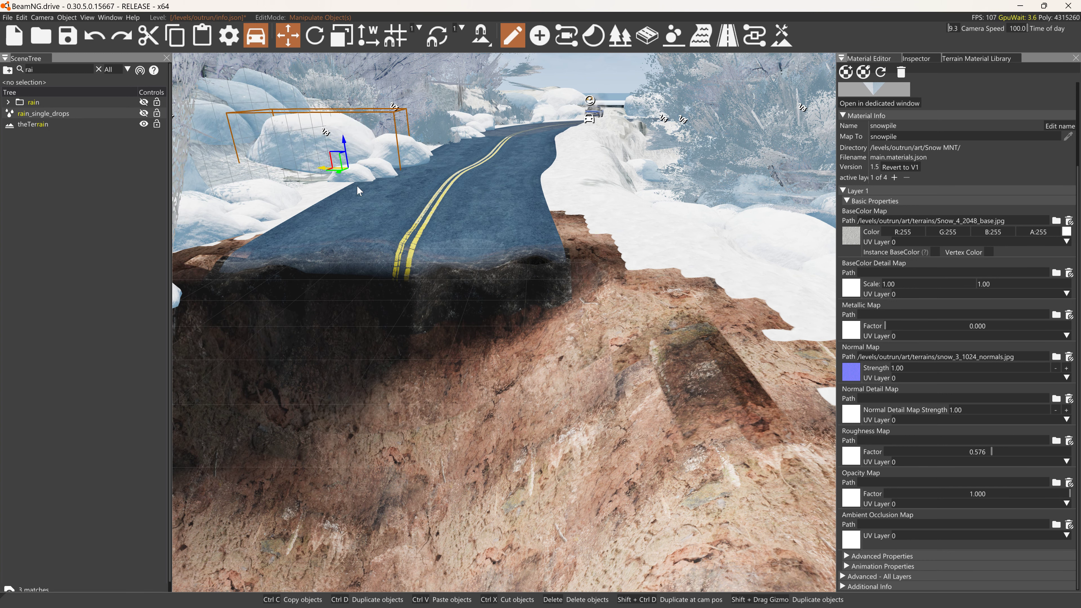
left_click_drag(358, 190, 552, 206)
left_click(567, 178)
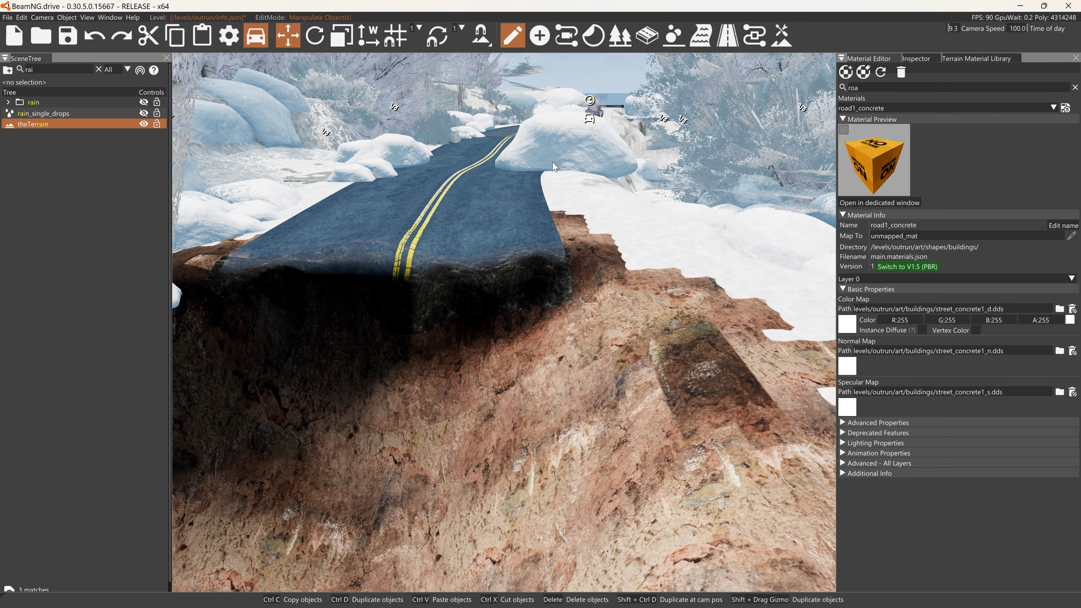
left_click(553, 166)
mouse_move(561, 175)
left_mouse_down()
mouse_move(598, 241)
mouse_move(593, 202)
mouse_move(677, 311)
mouse_move(676, 293)
mouse_move(646, 293)
left_mouse_up()
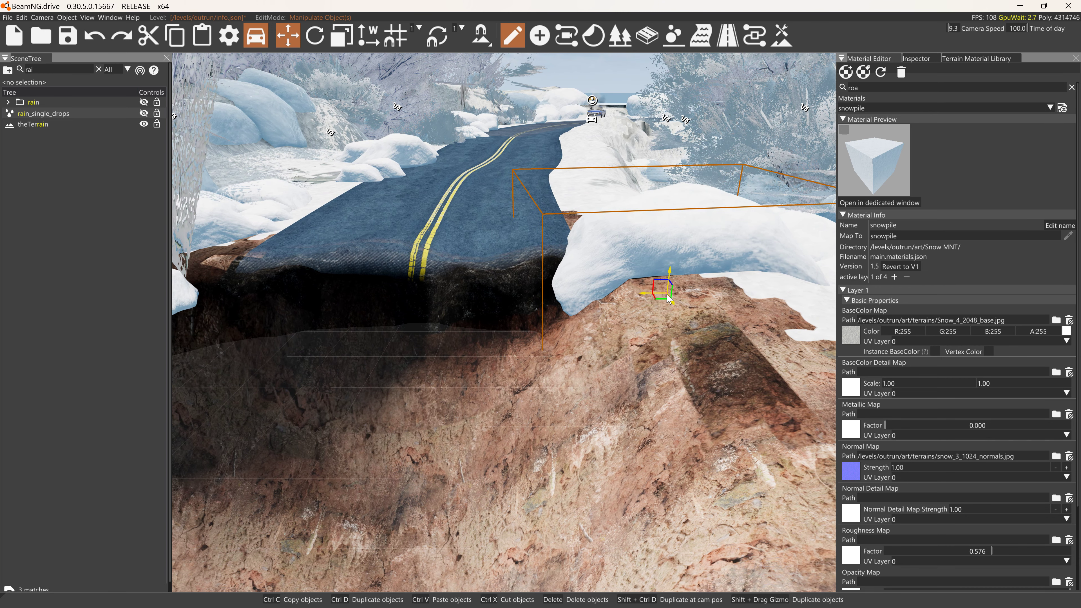
Arrange snowpile copies along the road's right shoulder near the broken edge, moving, rotating and scaling them to cover the bare dirt.
key("3")
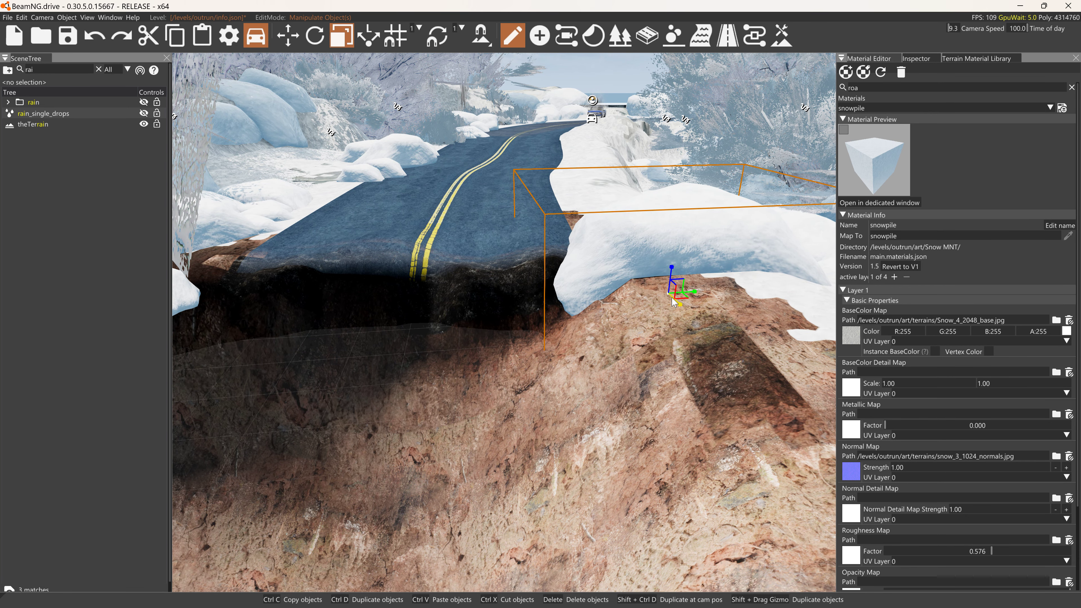
left_click_drag(675, 301, 500, 262)
key("1")
key("2")
key("1")
key("2")
key("3")
key("1")
key("2")
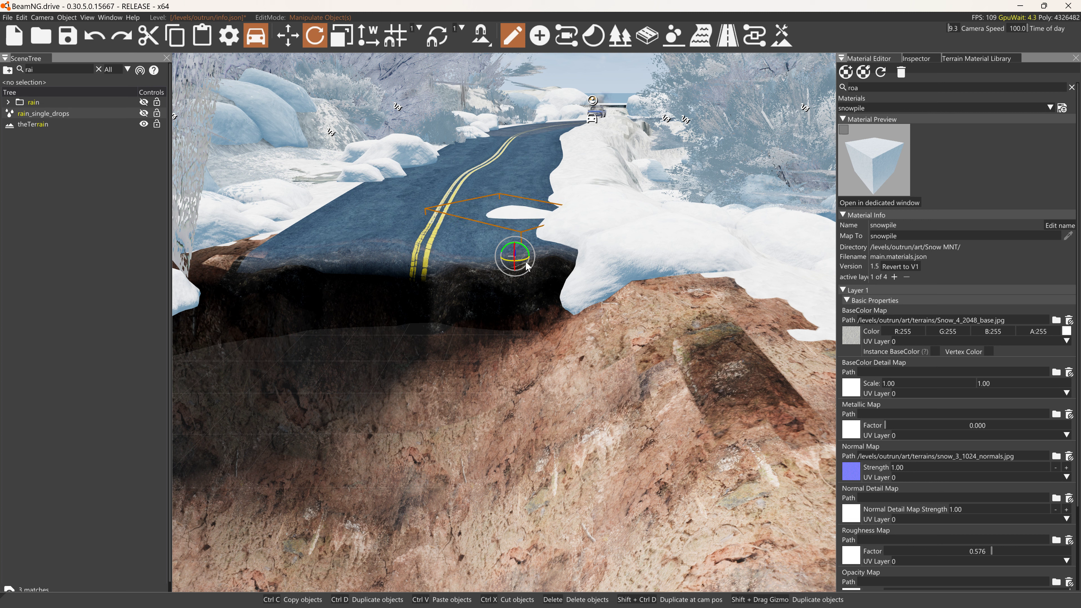
Copy the selected snowpile from the right lane across to the road's left shoulder near the broken edge, and rotate it.
key("1")
left_click_drag(516, 246, 315, 251)
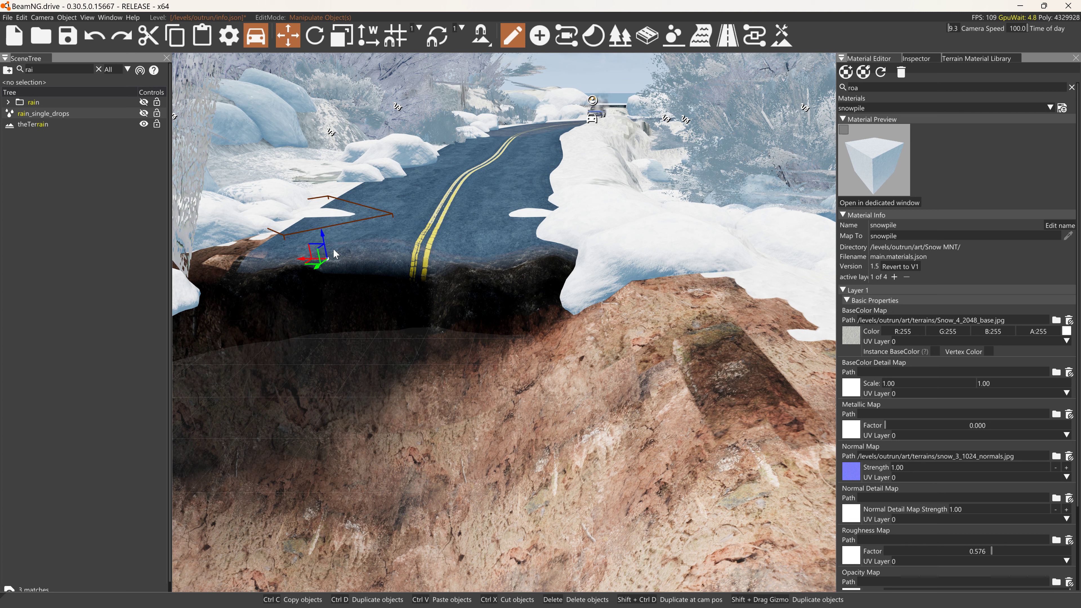
key("3")
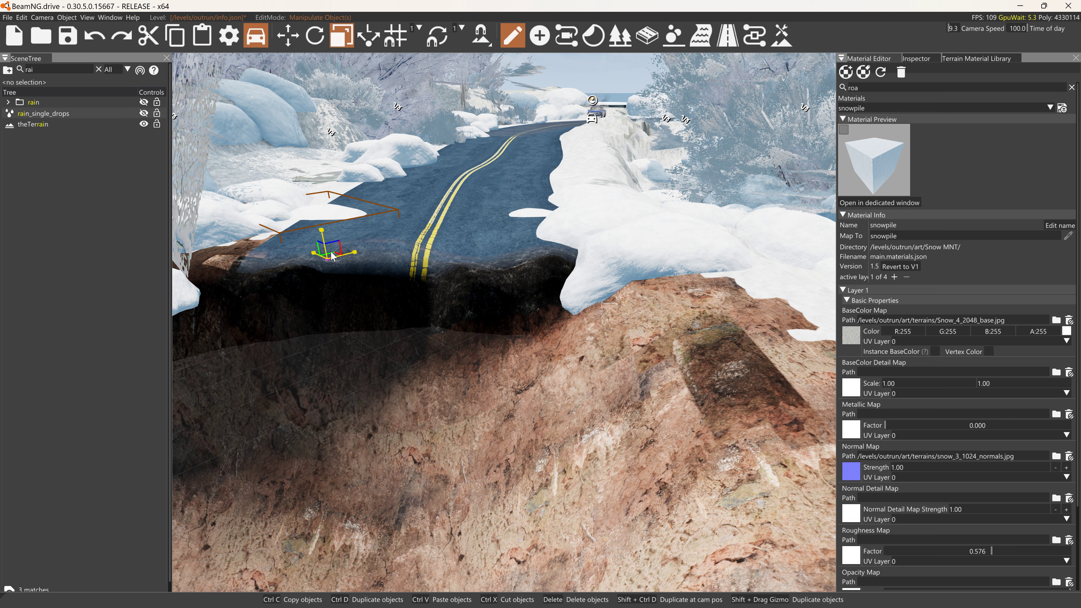
key("2")
key("1")
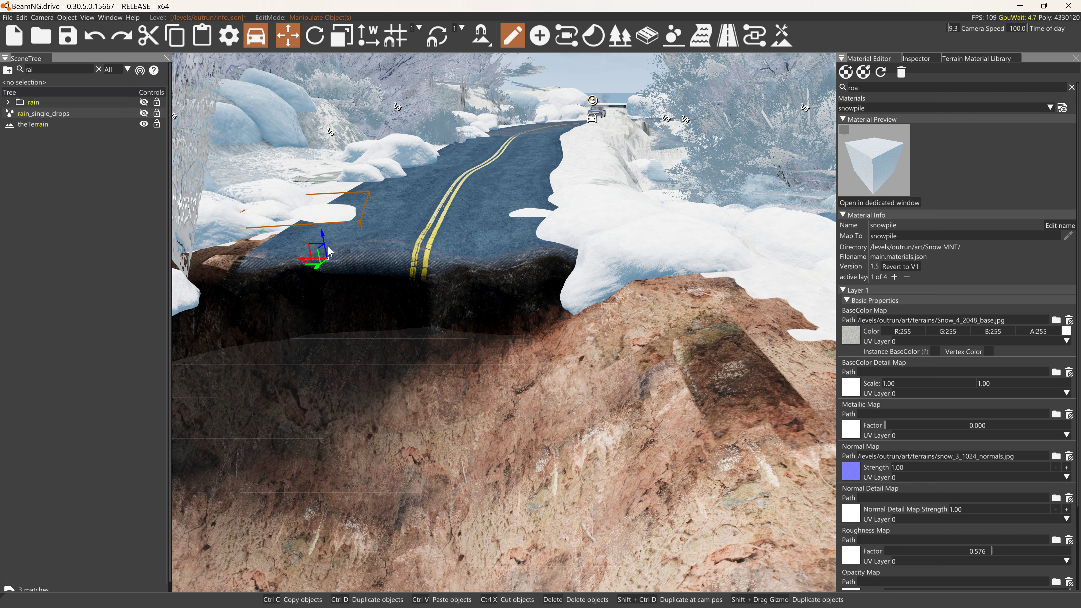
Place another snowpile copy over the left end of the broken road edge, rotating and enlarging it to cover the bare dirt.
left_click_drag(327, 247, 248, 307)
key("2")
key("1")
key("2")
key("3")
key("1")
key("2")
key("3")
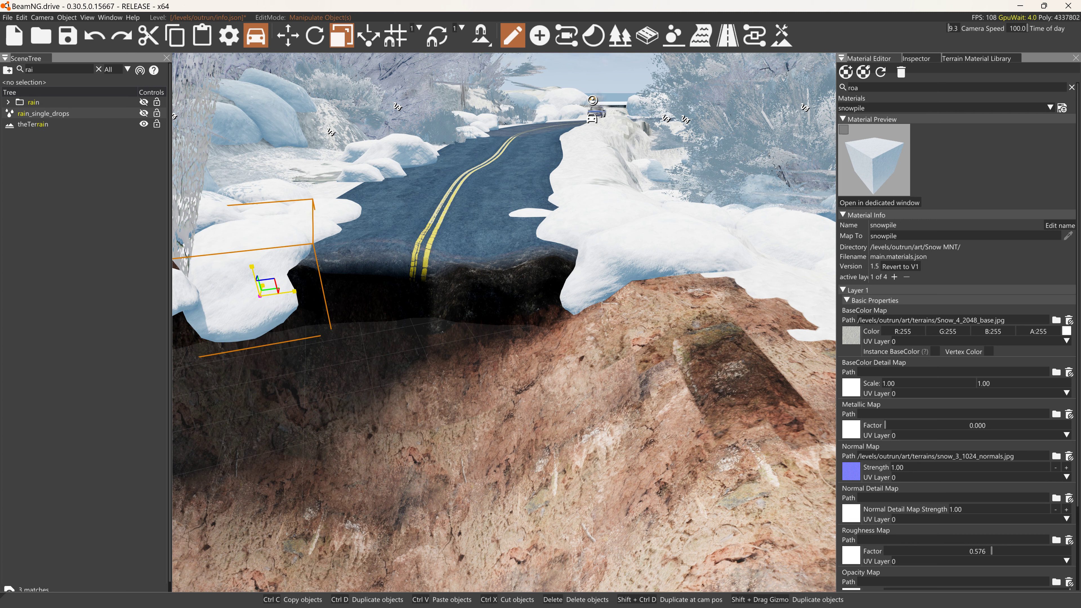
key("2")
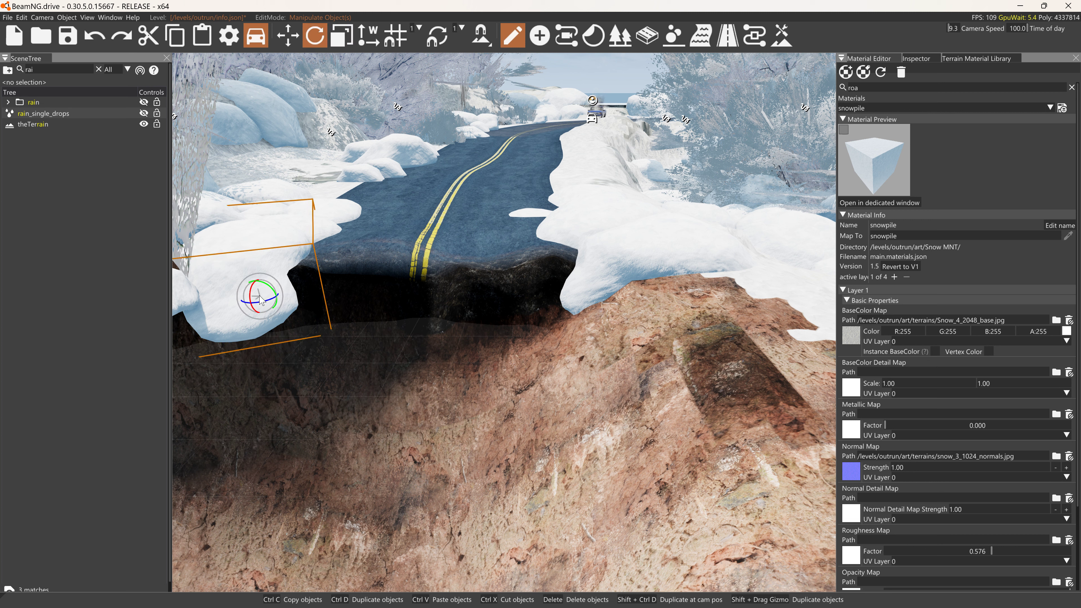
key("3")
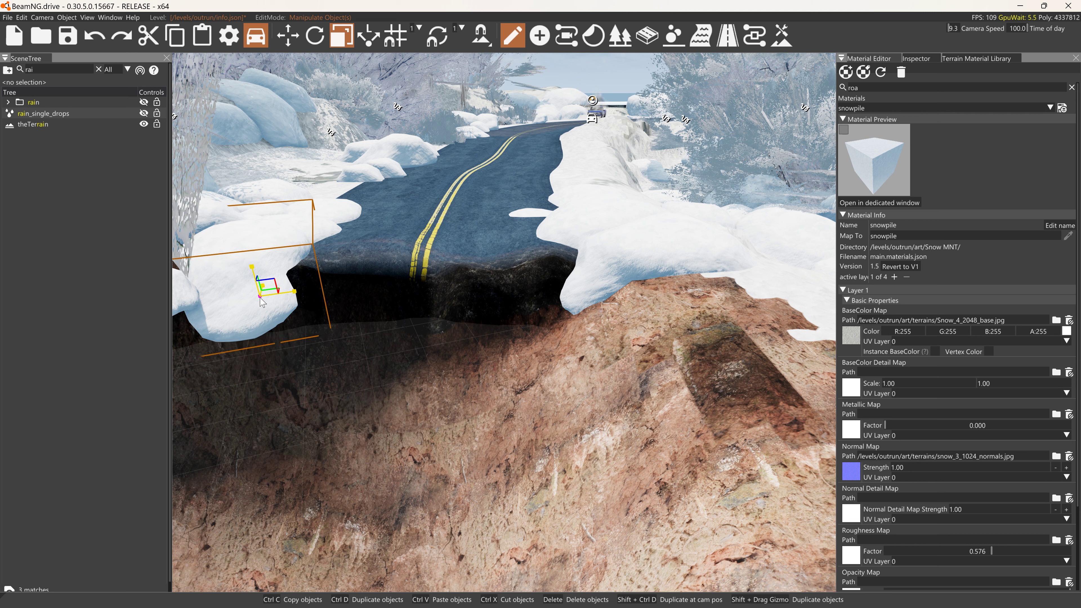
Reposition and rotate the snowpile hanging over the left end of the broken road edge.
key("1")
left_click_drag(255, 307, 250, 311)
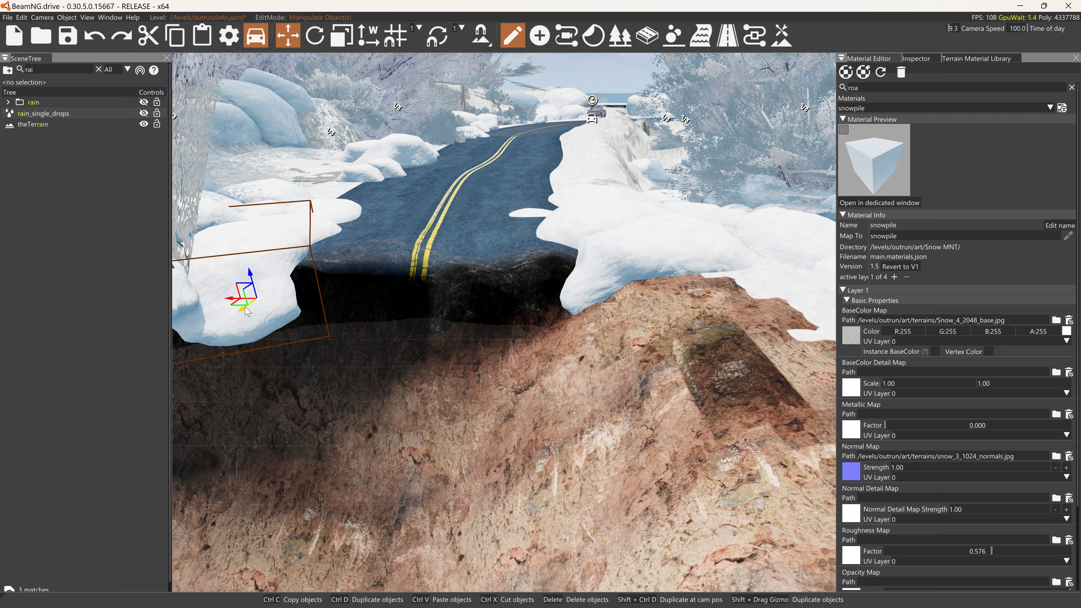
left_click_drag(246, 312, 266, 300)
key("2")
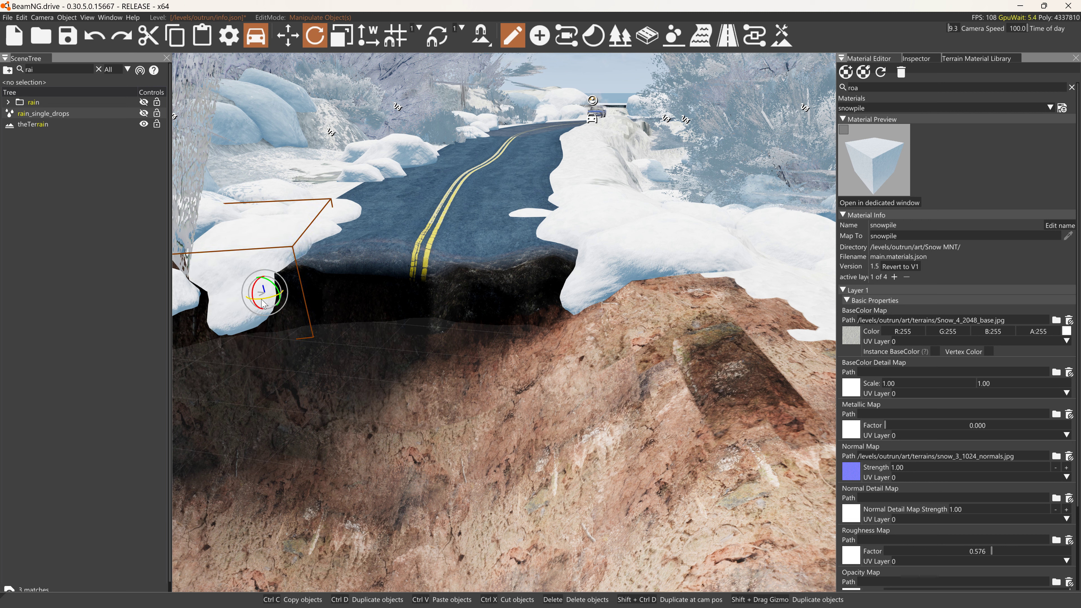
key("3")
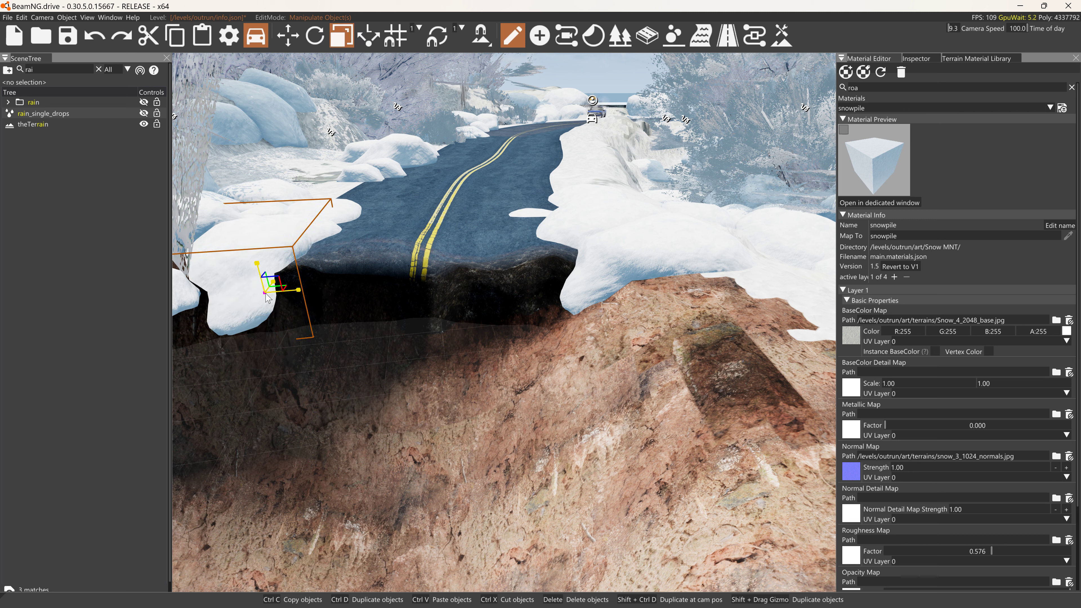
Arrange further snowpile copies down the sinkhole's left side, moving, rotating and scaling them to extend the overhanging snow.
key("1")
left_click_drag(255, 305, 285, 297)
key("2")
key("3")
key("1")
key("2")
key("3")
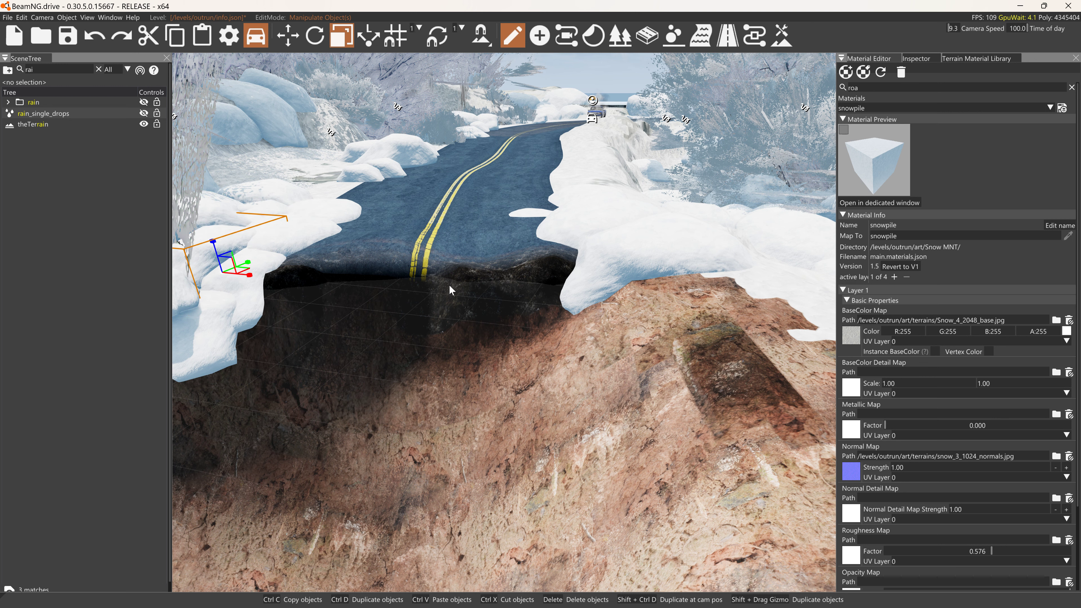
Shift the snowpile on the left shoulder farther back along the road and flatten it against the roadside.
right_click_drag(410, 293, 419, 295)
key("s")
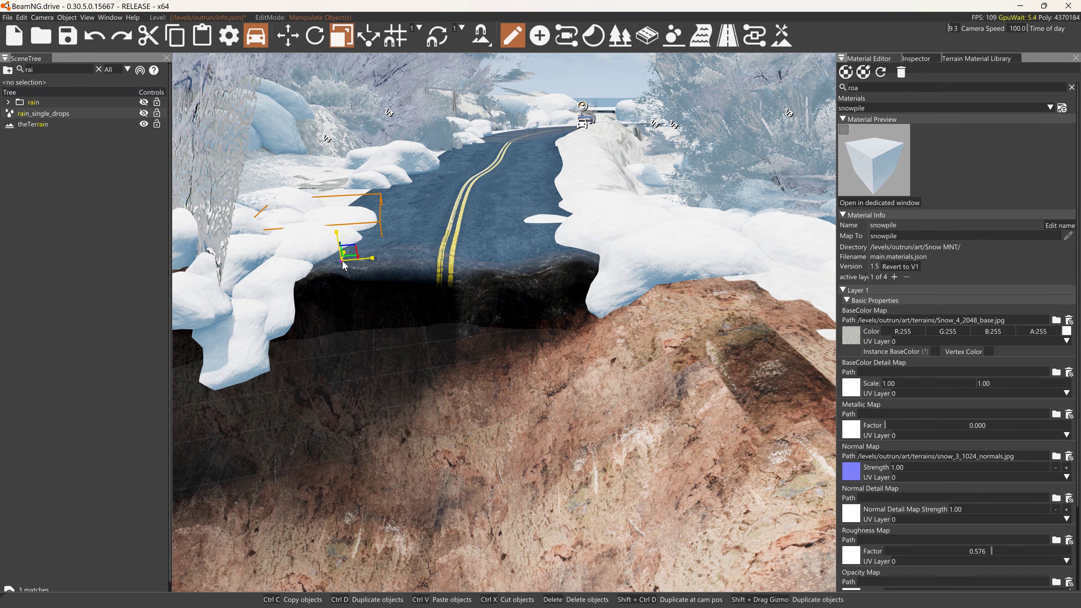
left_click_drag(342, 259, 329, 229)
key("1")
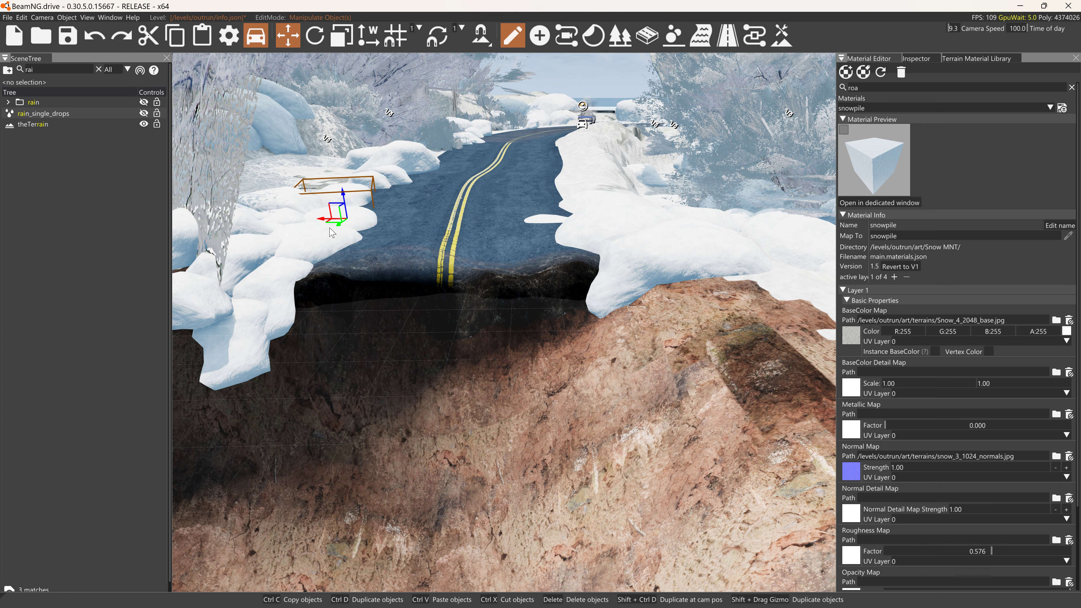
key("3")
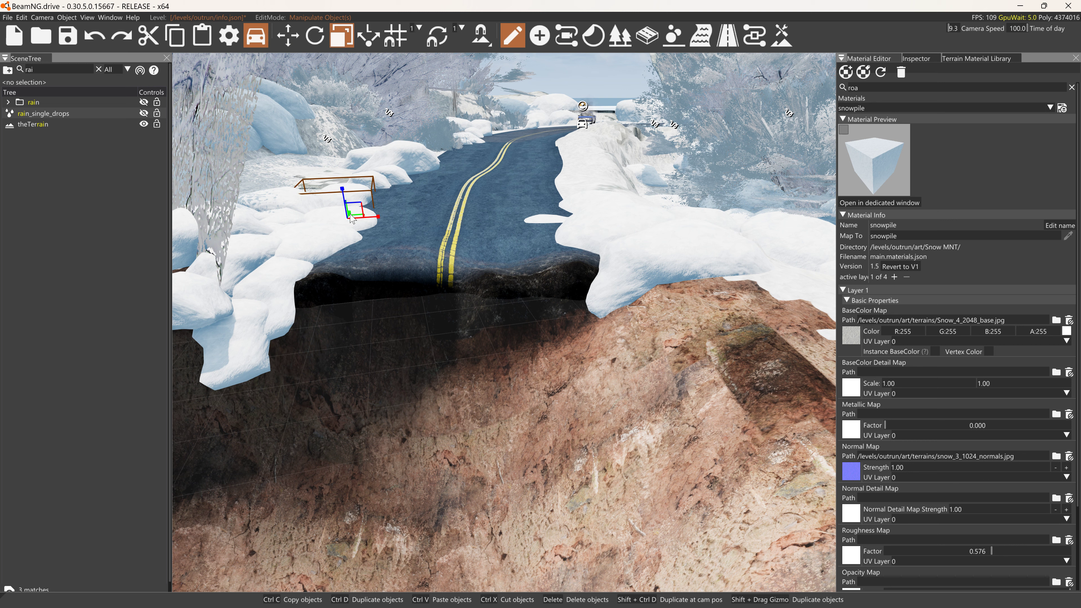
key("1")
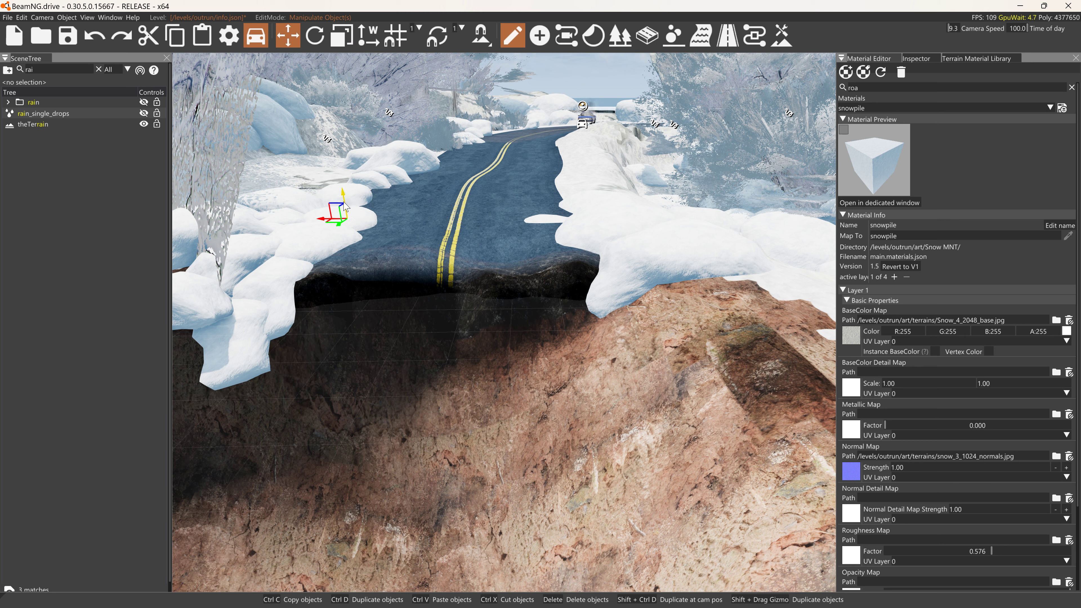
Copy the left shoulder's snowpile onto the left lane near the broken edge, shrinking, rotating and sinking it into small snow patches.
left_click_drag(327, 212, 396, 268)
key("2")
key("1")
key("2")
key("3")
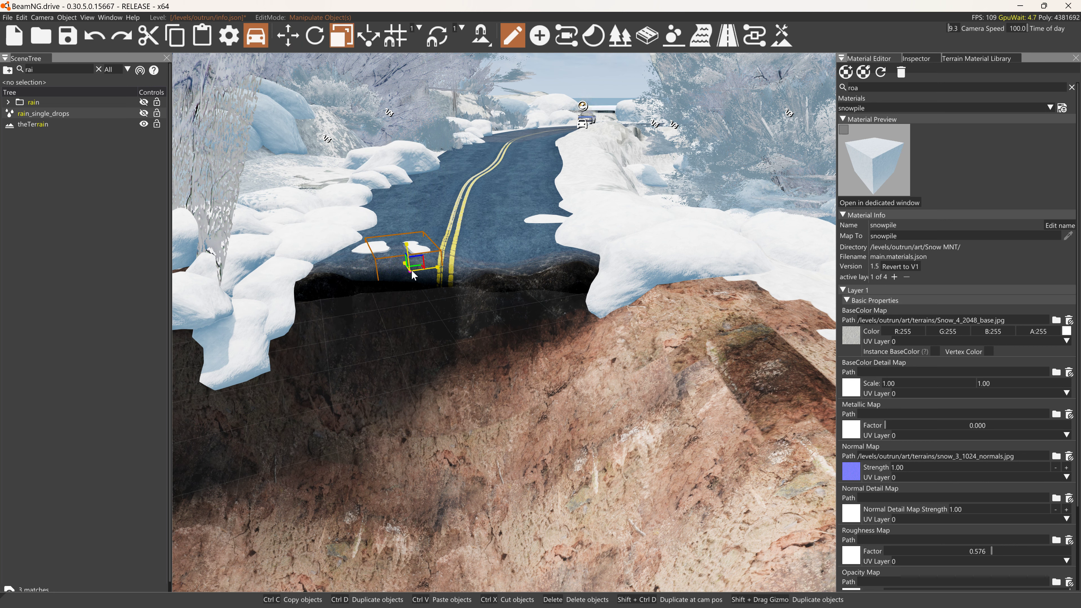
key("1")
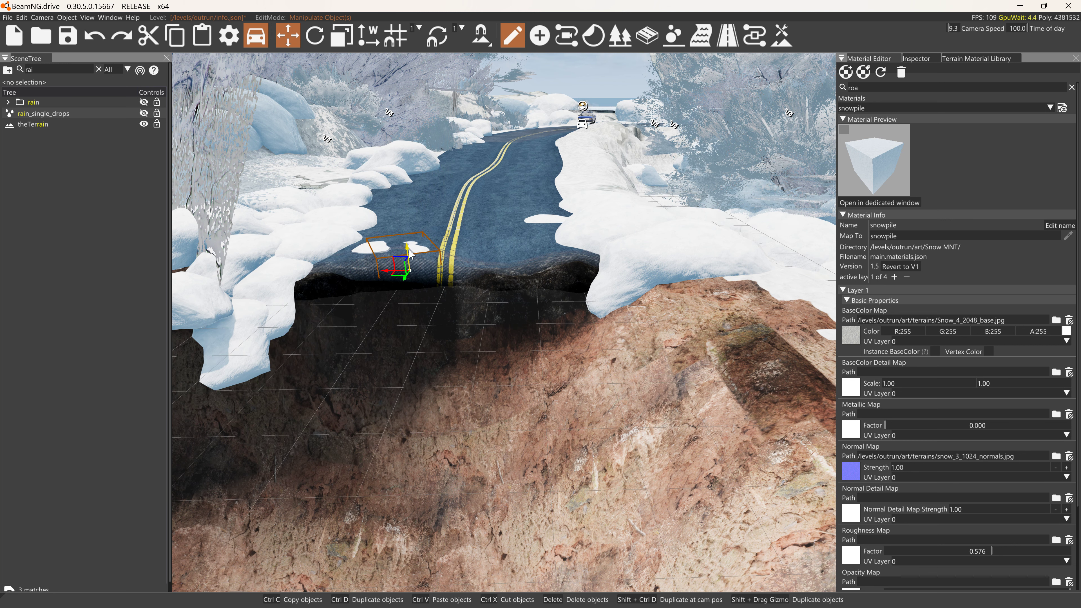
left_click_drag(410, 254, 412, 267)
key("2")
key("3")
key("1")
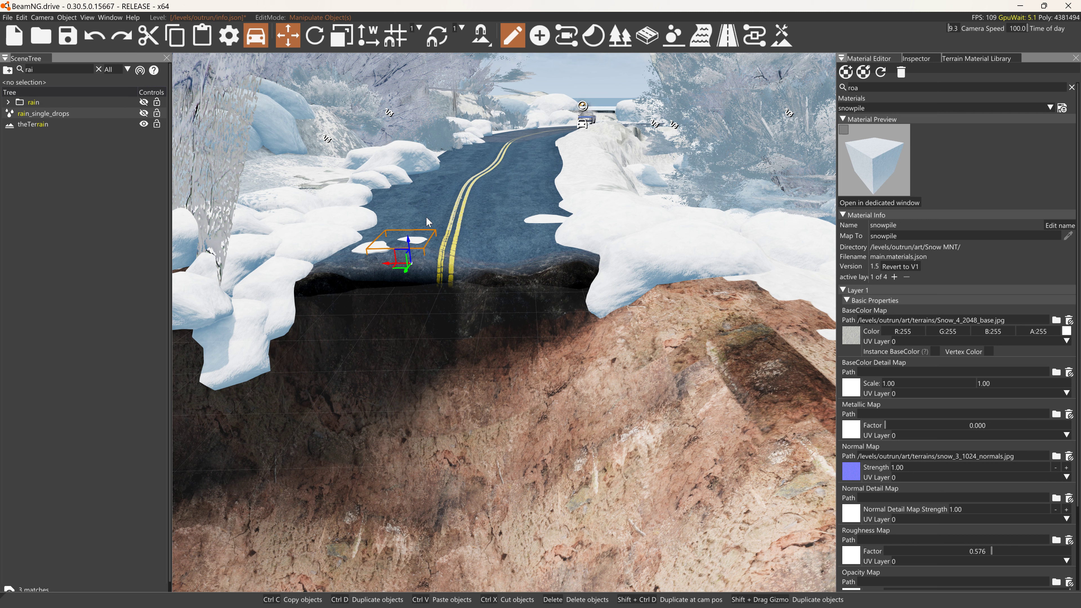
Select the snow patch on the right lane and place a scaled copy against the right shoulder's snow.
left_click(556, 223)
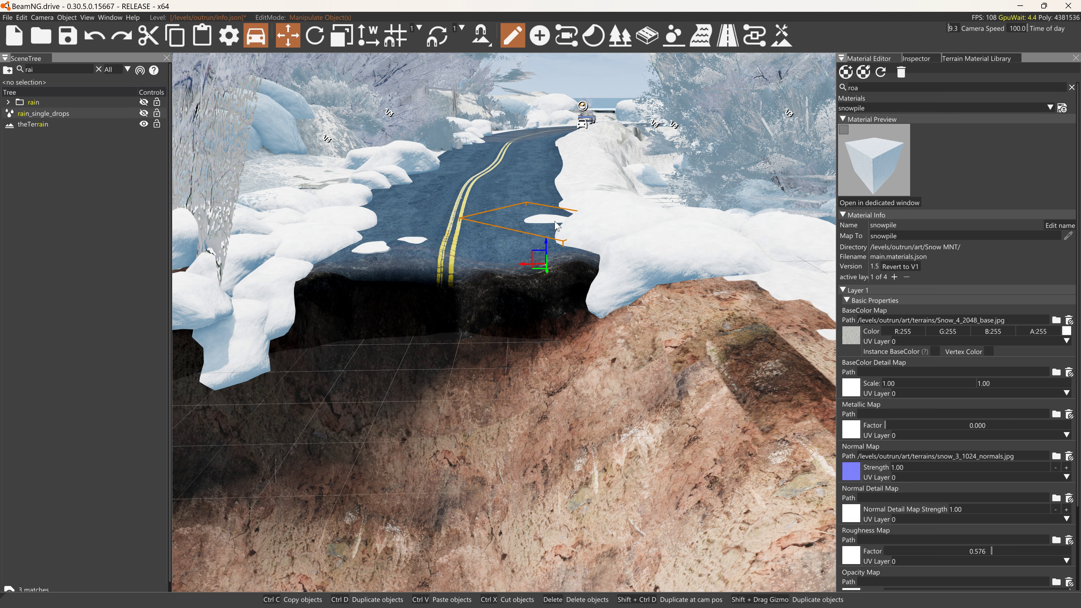
left_click(566, 254)
key("3")
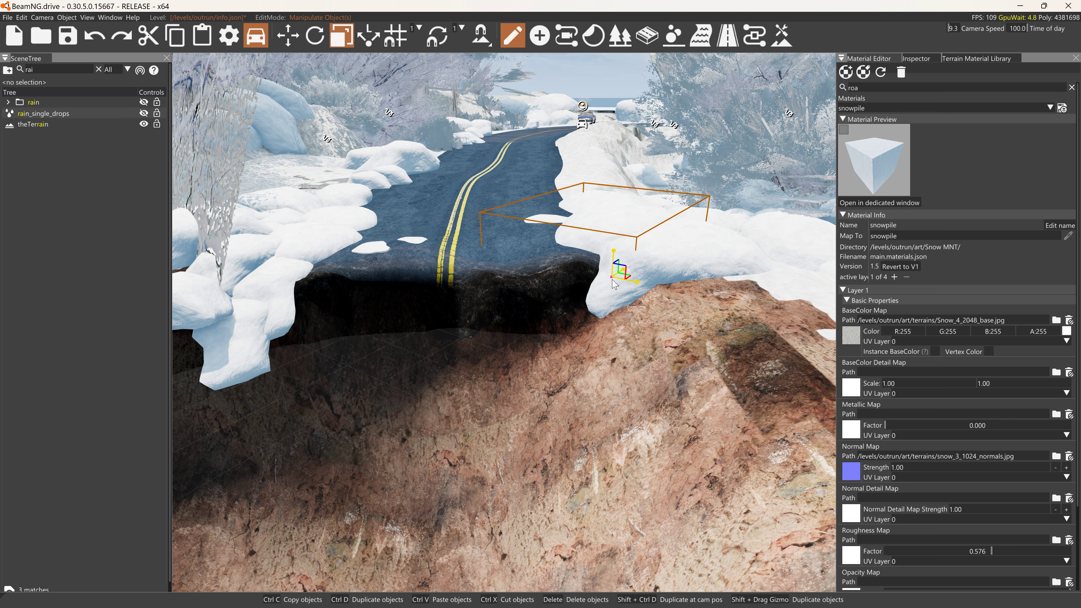
key("1")
left_click(607, 274)
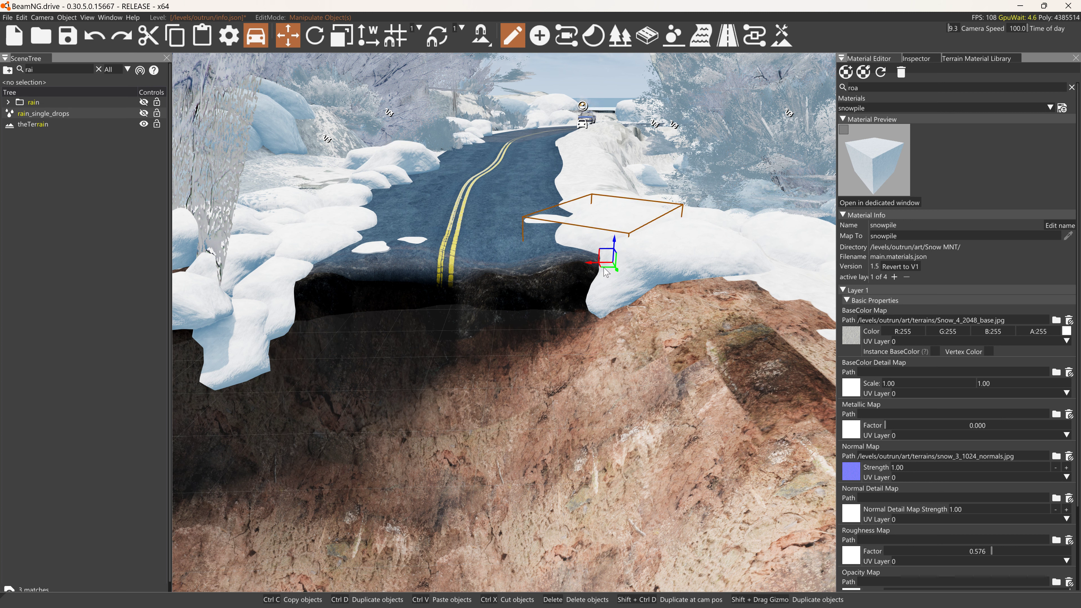
Fit a smaller snowpile onto the right lane beside the broken edge by moving, scaling and rotating it.
left_click(561, 266)
key("3")
left_click(579, 274)
key("1")
left_click(543, 268)
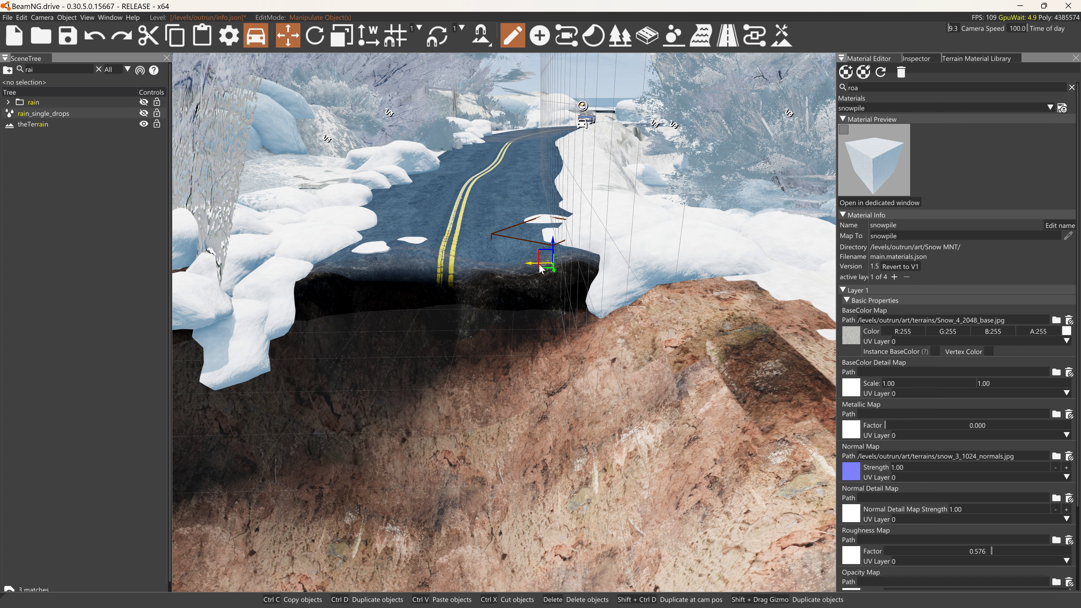
key("2")
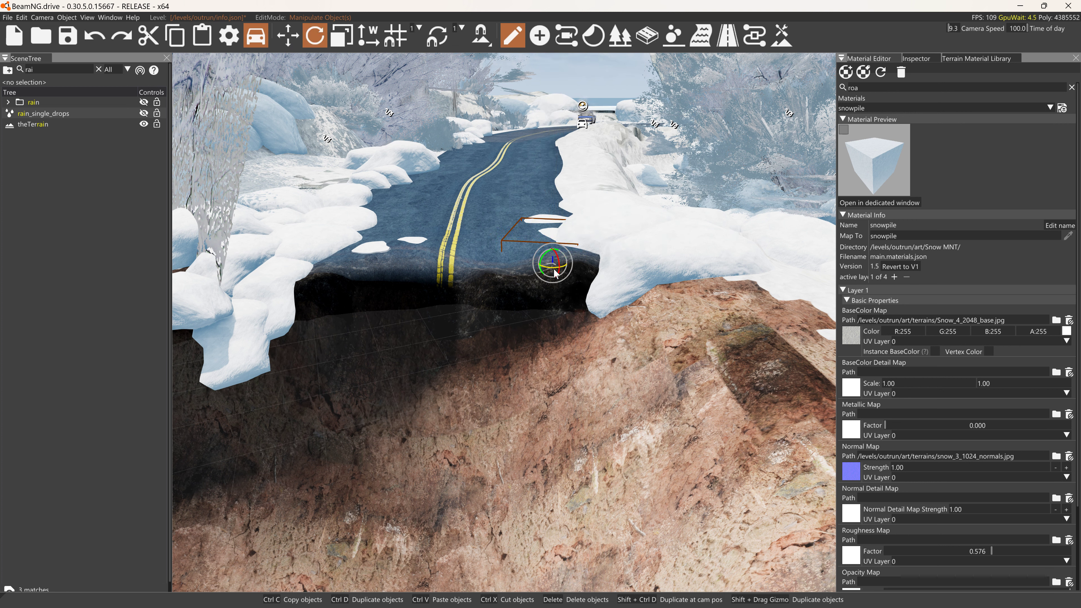
left_click(555, 270)
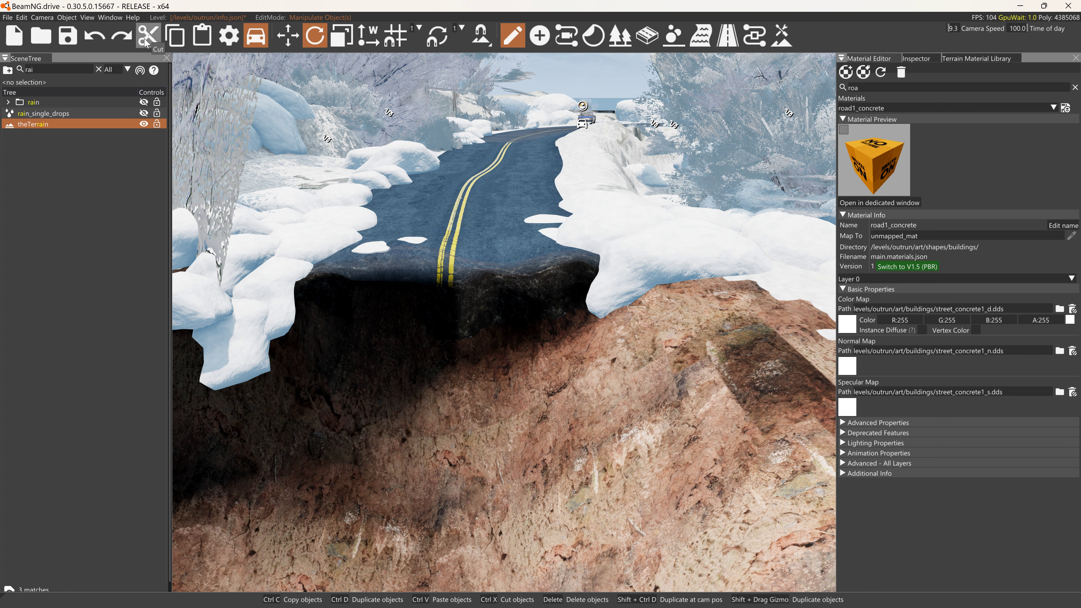
Open the asset browser and show the Ice_Sic folder of the level's art assets.
left_click(110, 17)
left_click(166, 140)
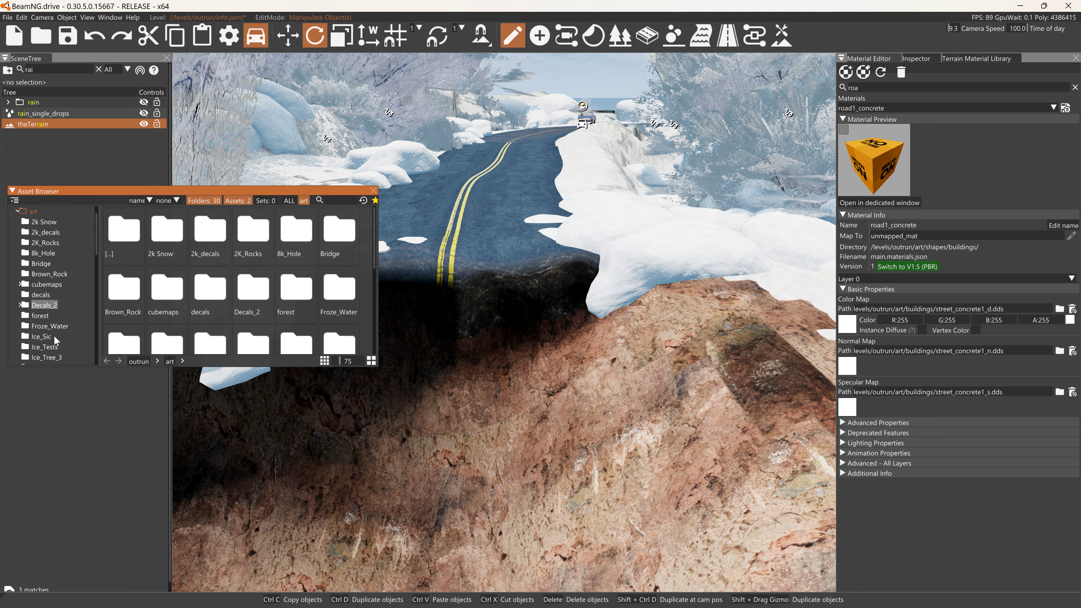
scroll(54, 335, "down", 5)
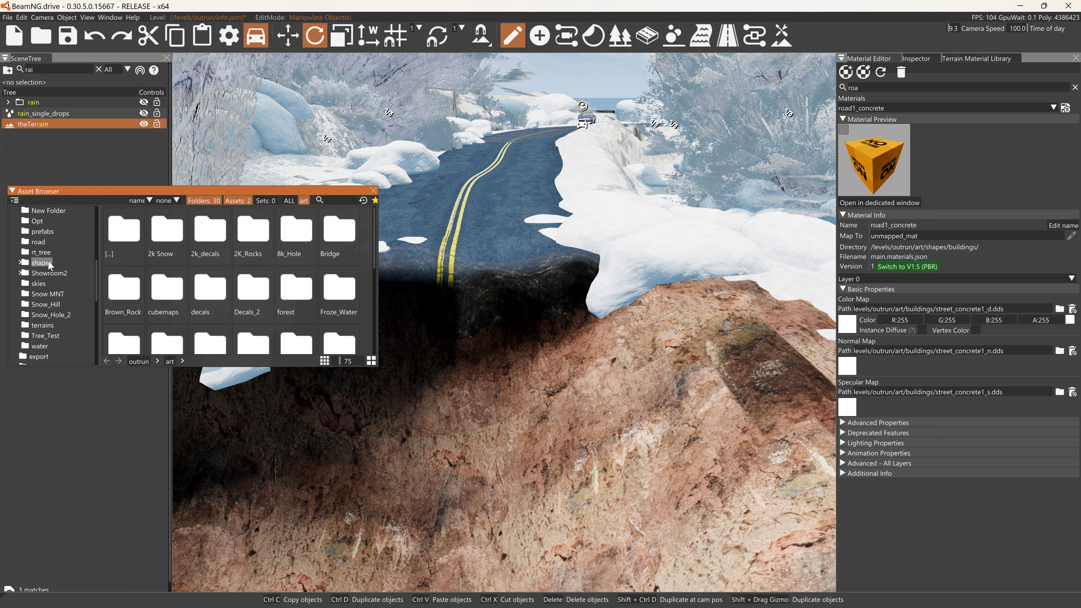
scroll(50, 265, "up", 1)
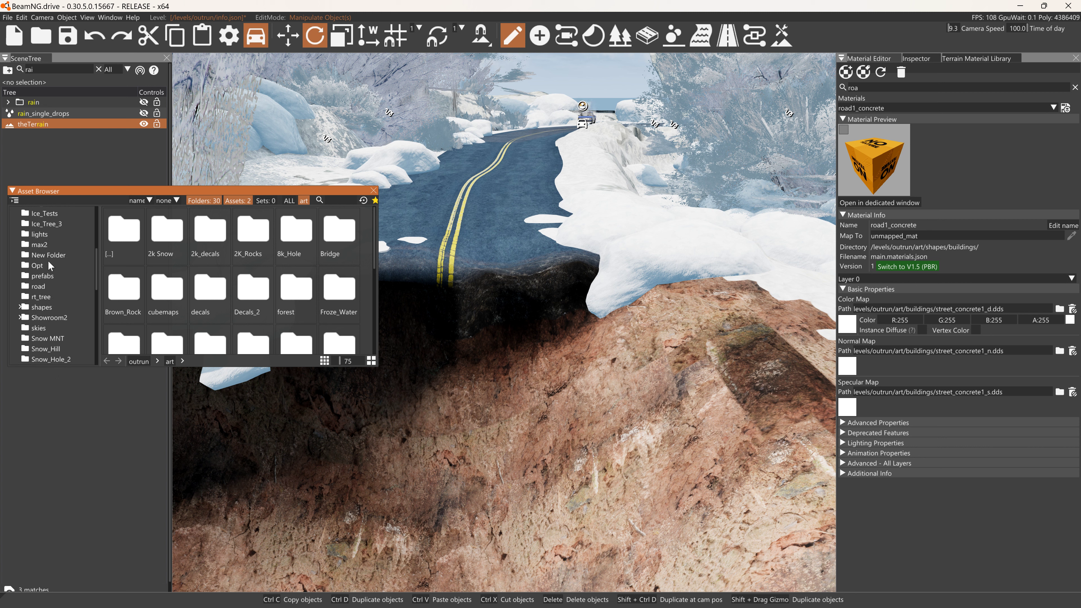
scroll(50, 265, "up", 1)
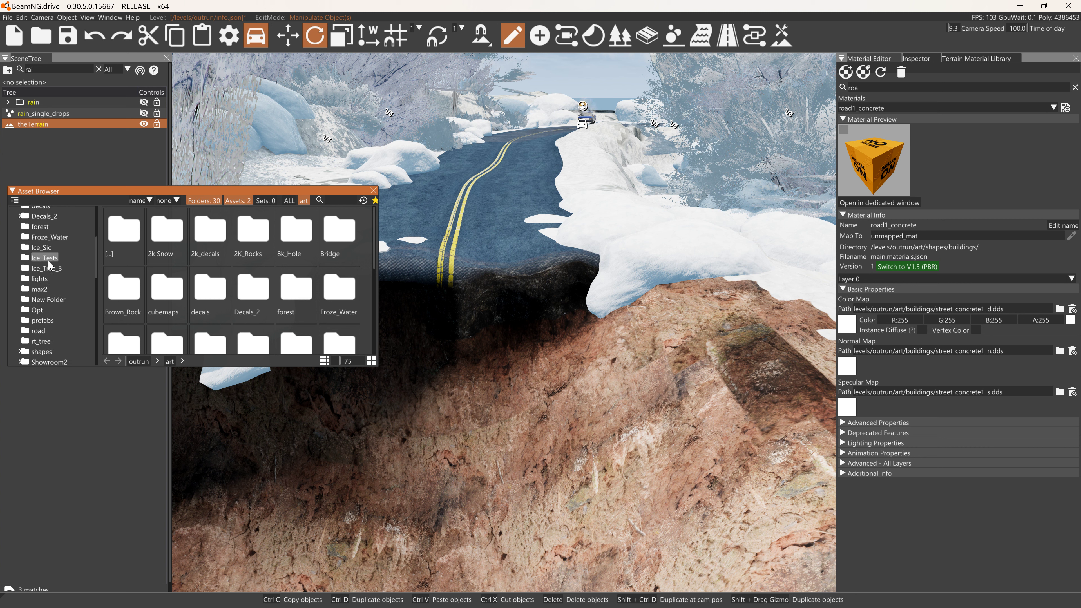
left_click(41, 247)
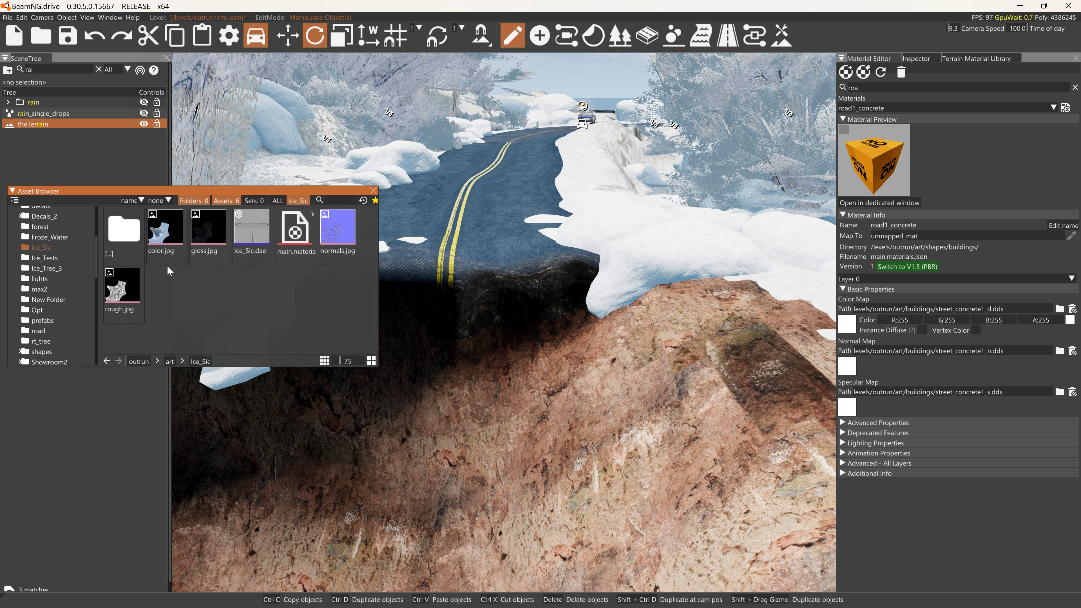
Place the Ice_Sic.dae icicle model below the broken road edge, tilting and lowering it against the sinkhole wall.
left_click_drag(256, 237, 474, 353)
key("3")
key("1")
key("2")
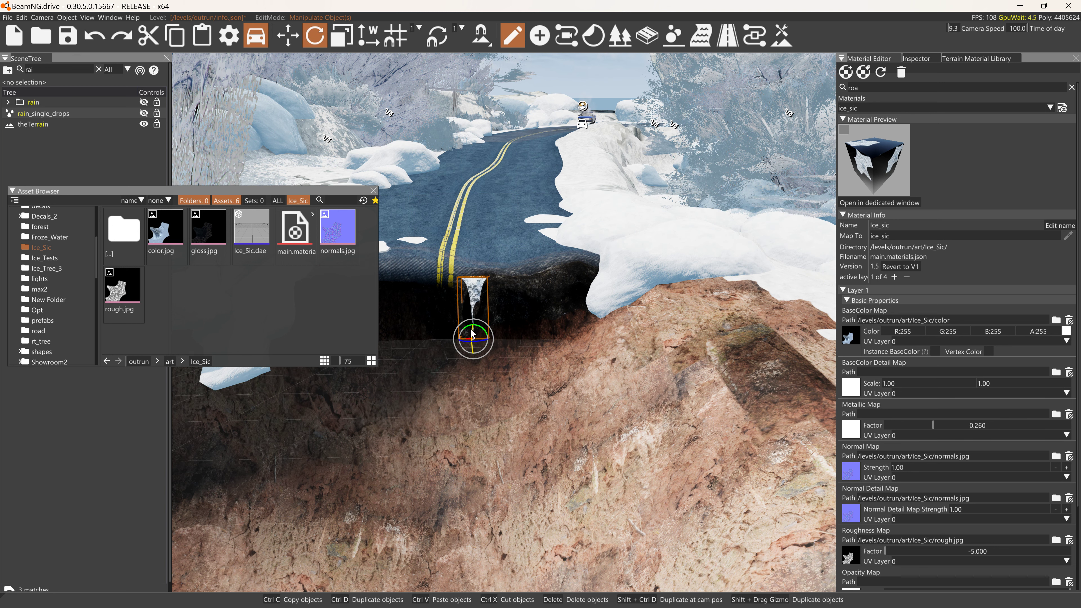
left_click_drag(467, 333, 477, 398)
key("1")
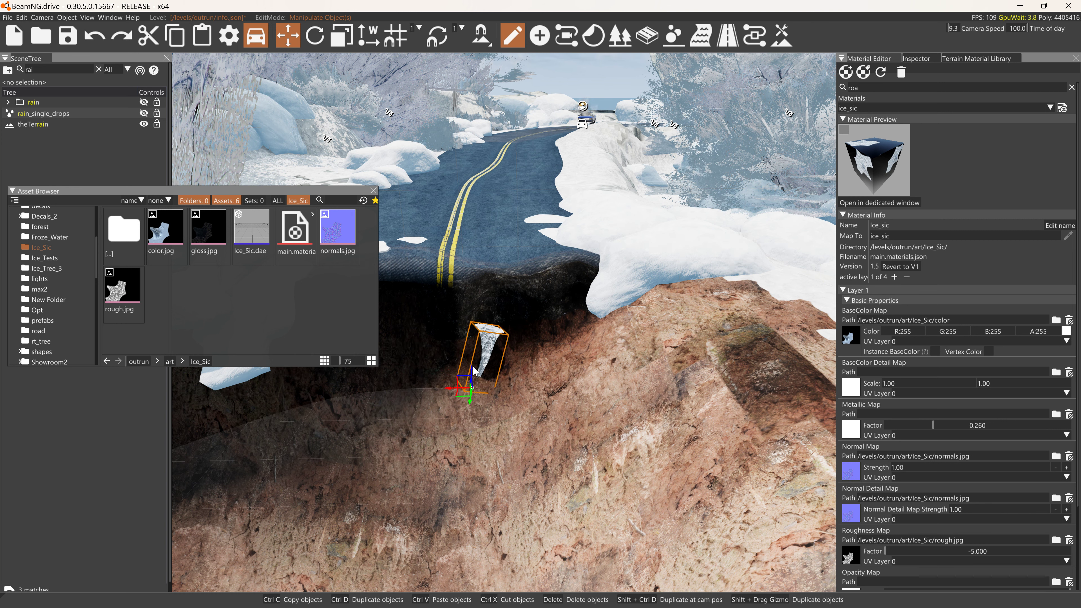
key("2")
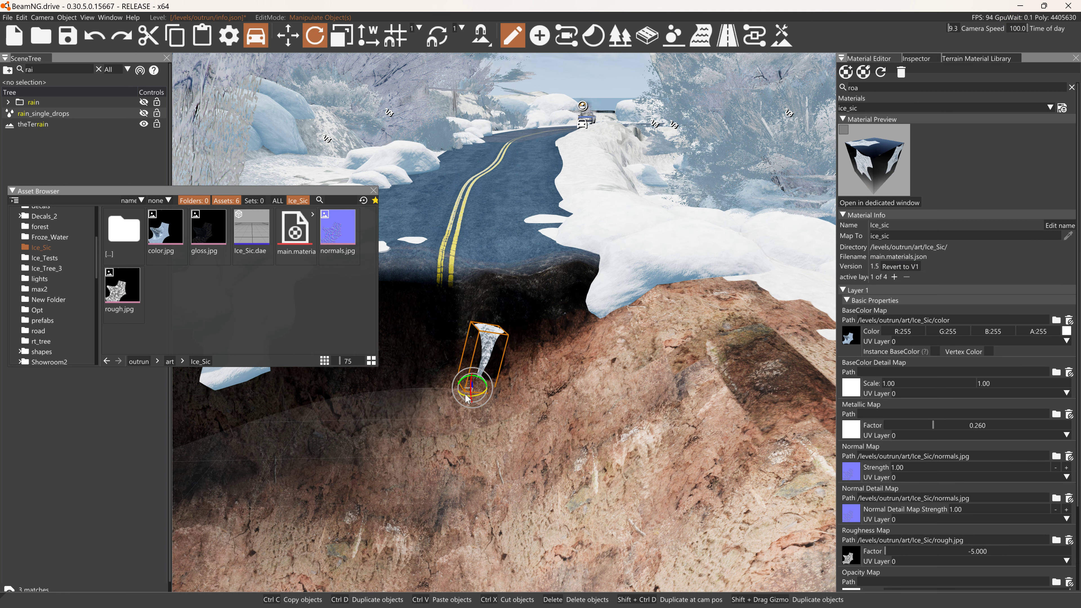
Try rotating, scaling and moving the icicle toward the right part of the broken edge, and delete it.
left_click_drag(476, 398, 502, 392)
key("3")
left_click_drag(473, 387, 511, 387)
key("1")
left_click_drag(472, 388, 571, 296)
right_click_drag(572, 296, 572, 490)
key("3")
key("Delete")
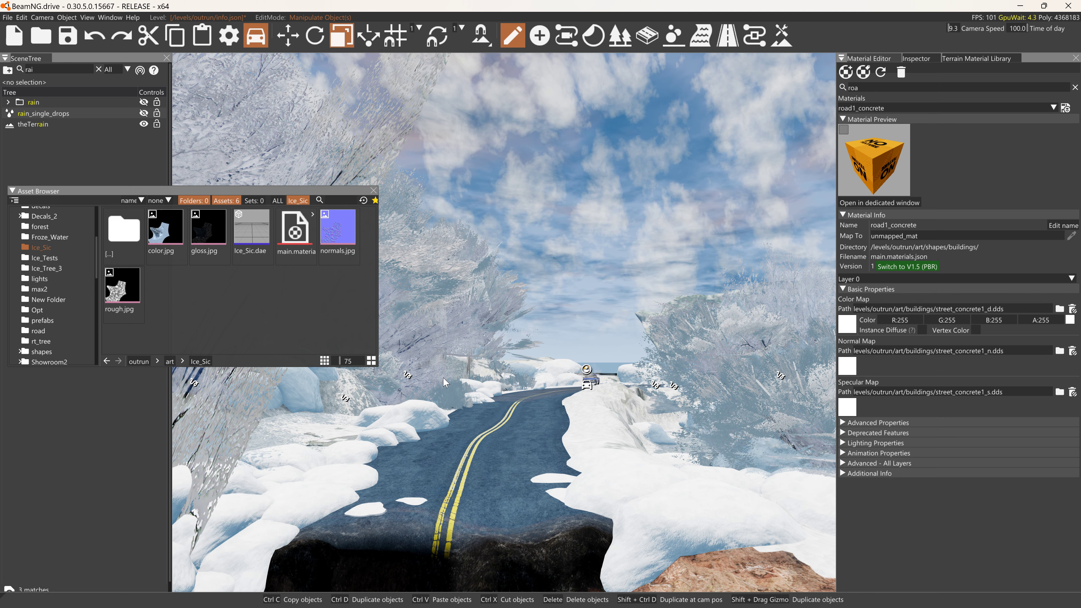
Look through the Froze_Water and Decals_2 folders of the level's art assets for a suitable model.
left_click(38, 236)
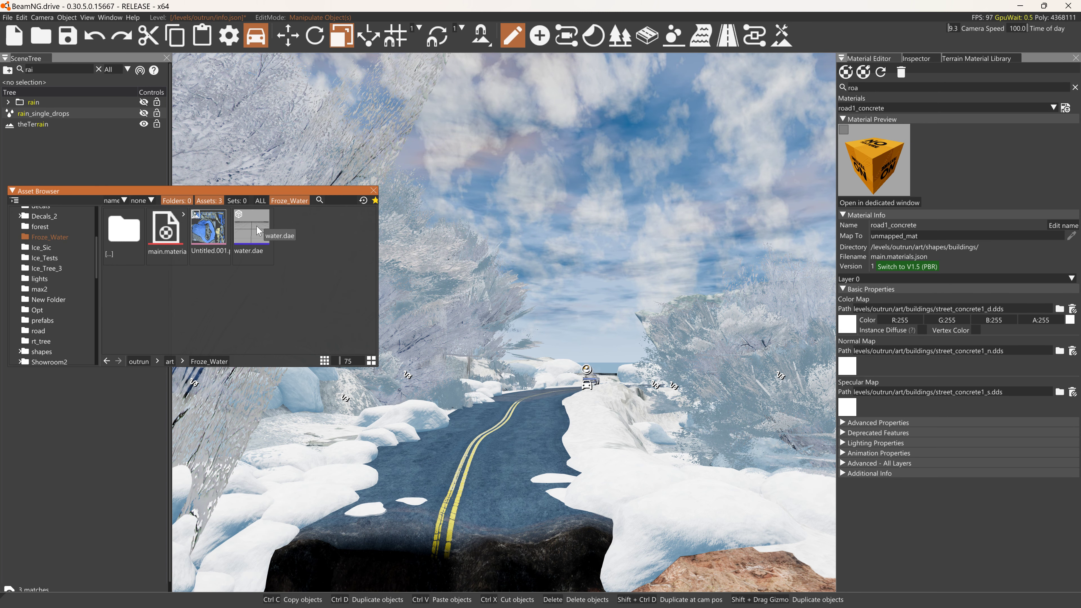
scroll(63, 273, "up", 2)
left_click(45, 260)
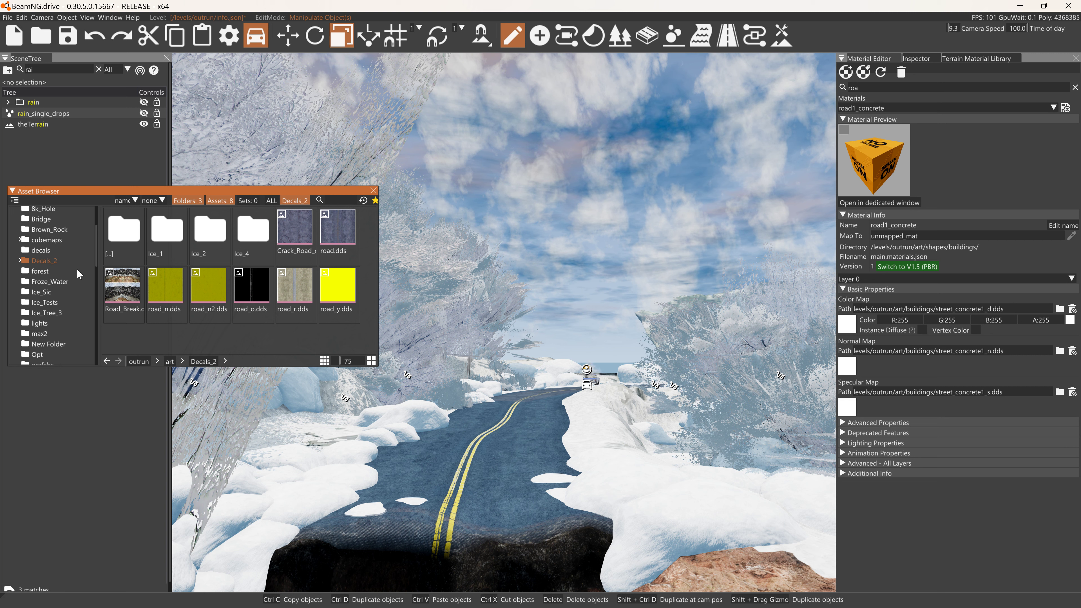
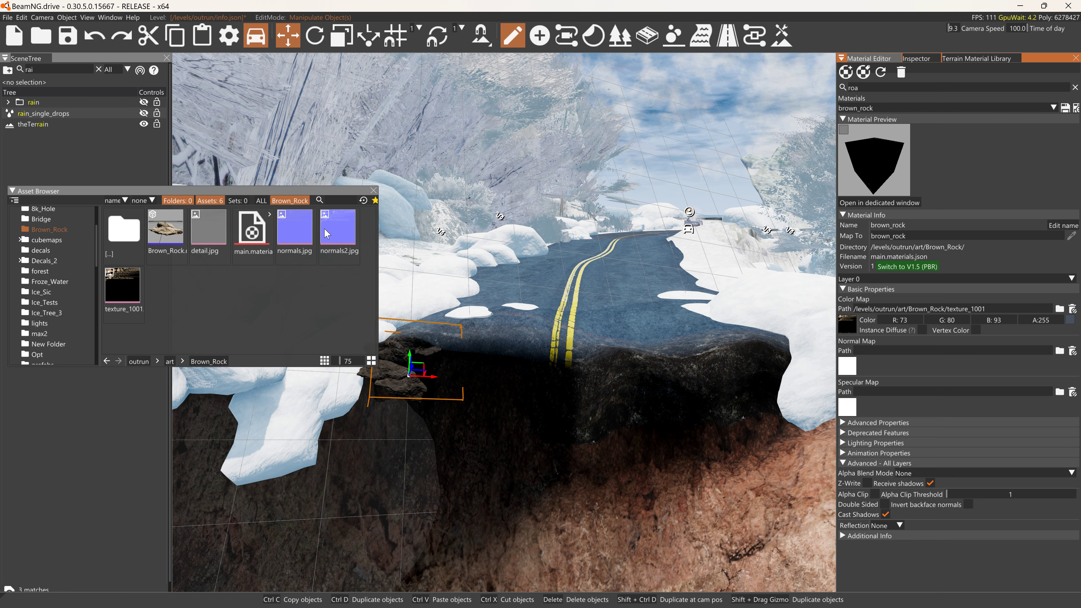
Assign normals.jpg as the brown_rock material's normal map and texture_1001.jpg as its specular map.
left_click(846, 367)
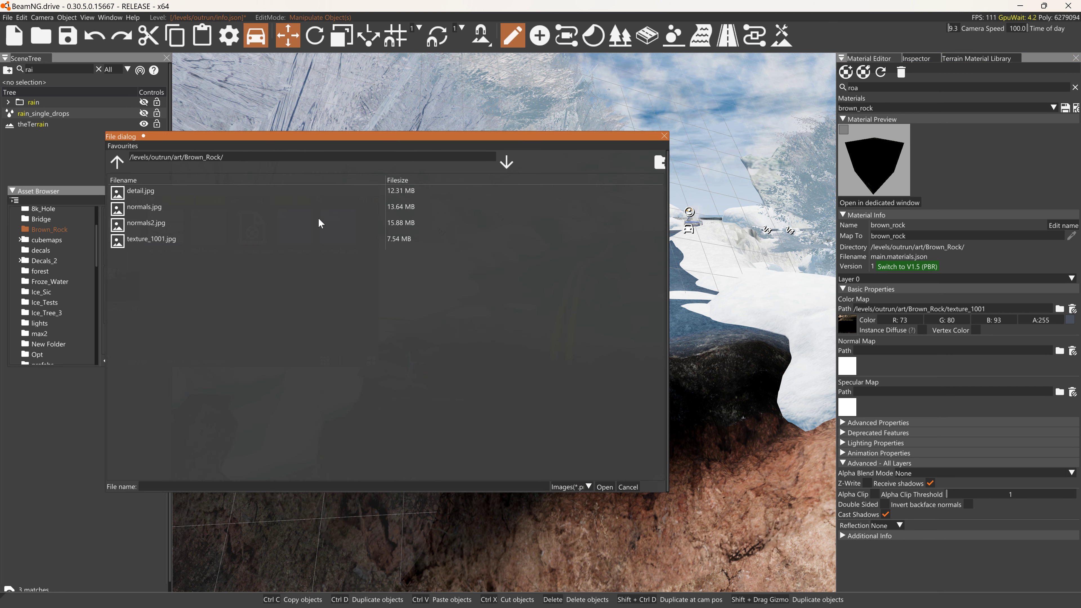
left_click(181, 209)
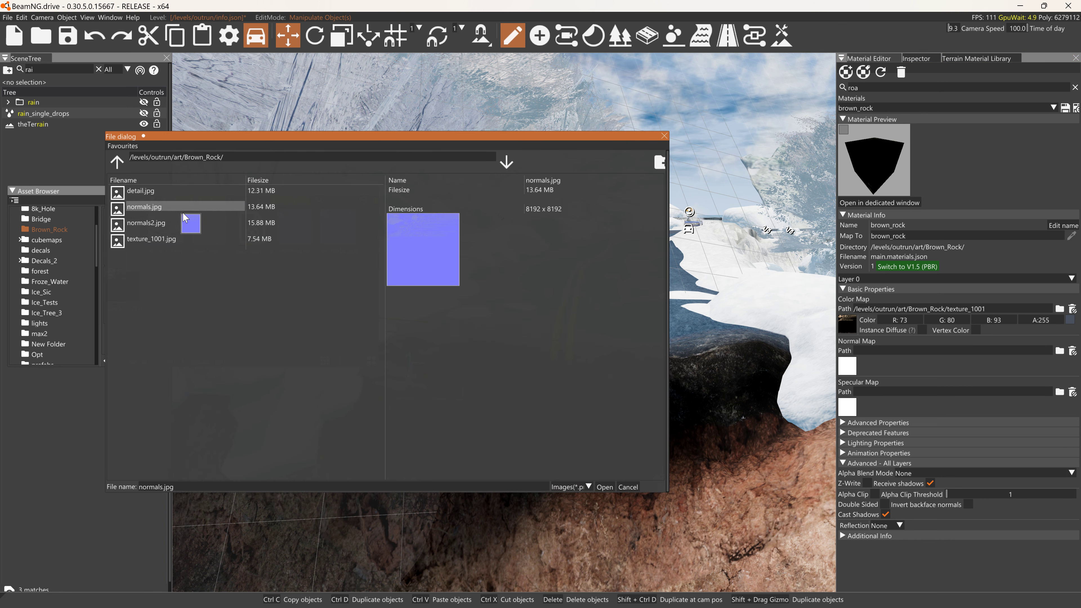
left_click(602, 487)
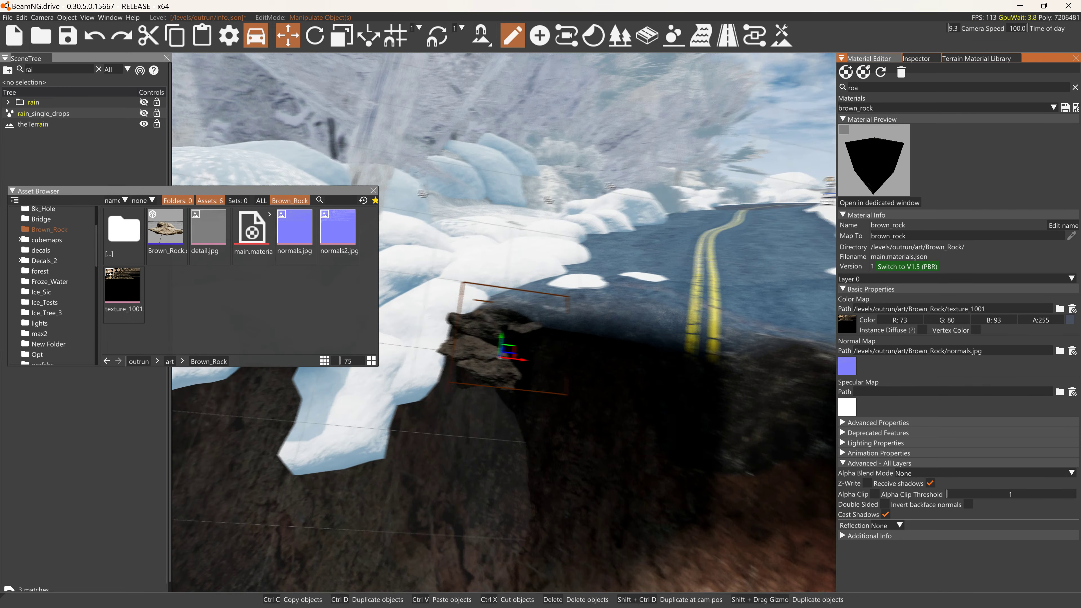
left_click(1059, 351)
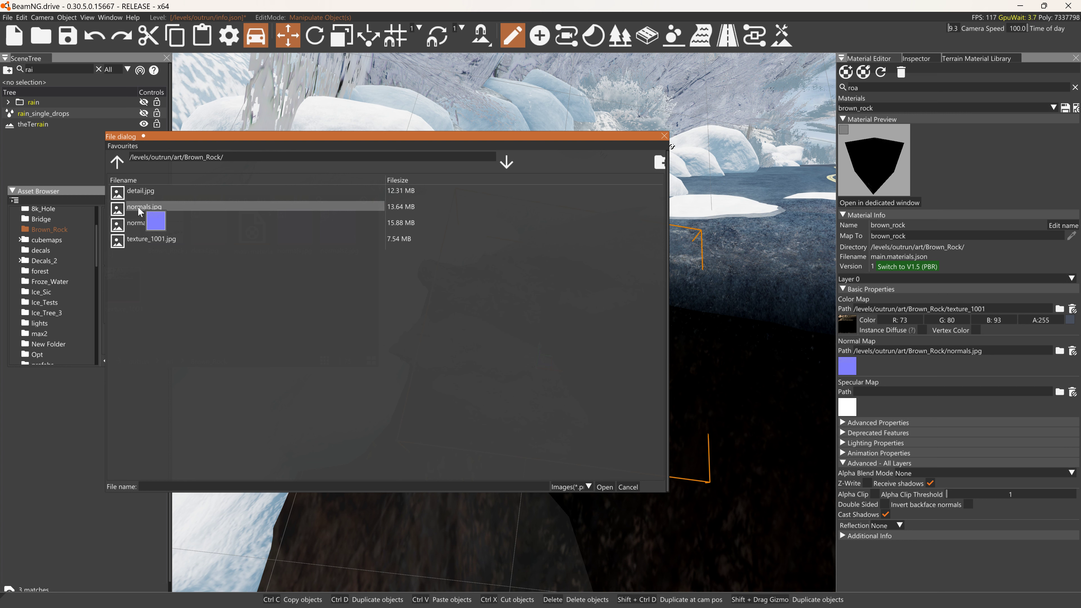
left_click(140, 237)
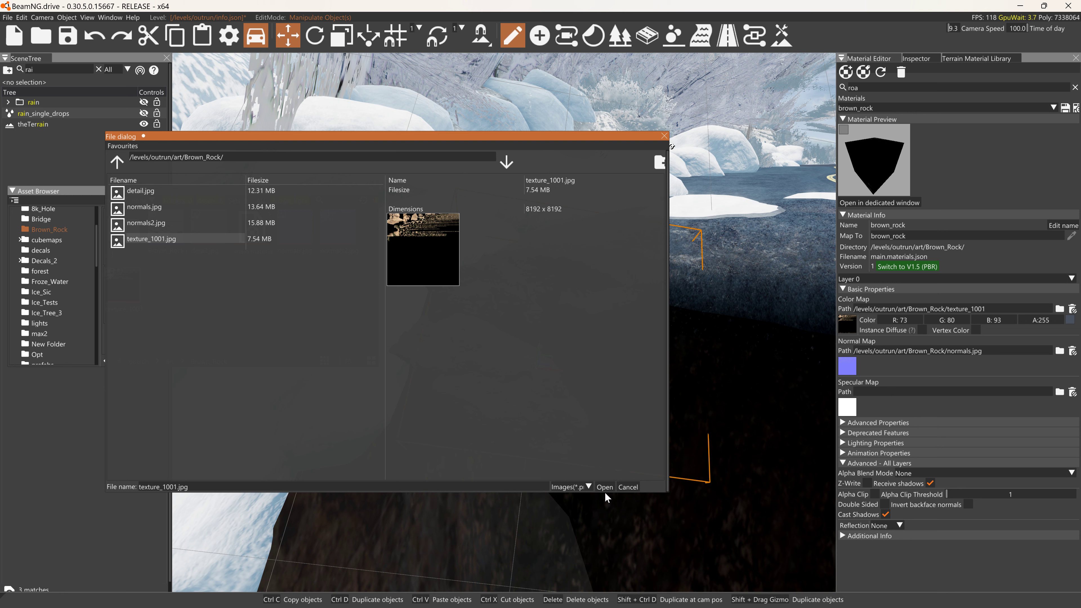
left_click(604, 488)
Assign detail.jpg as the brown_rock material's detail map and normals2.jpg as its detail normal map.
left_click(843, 423)
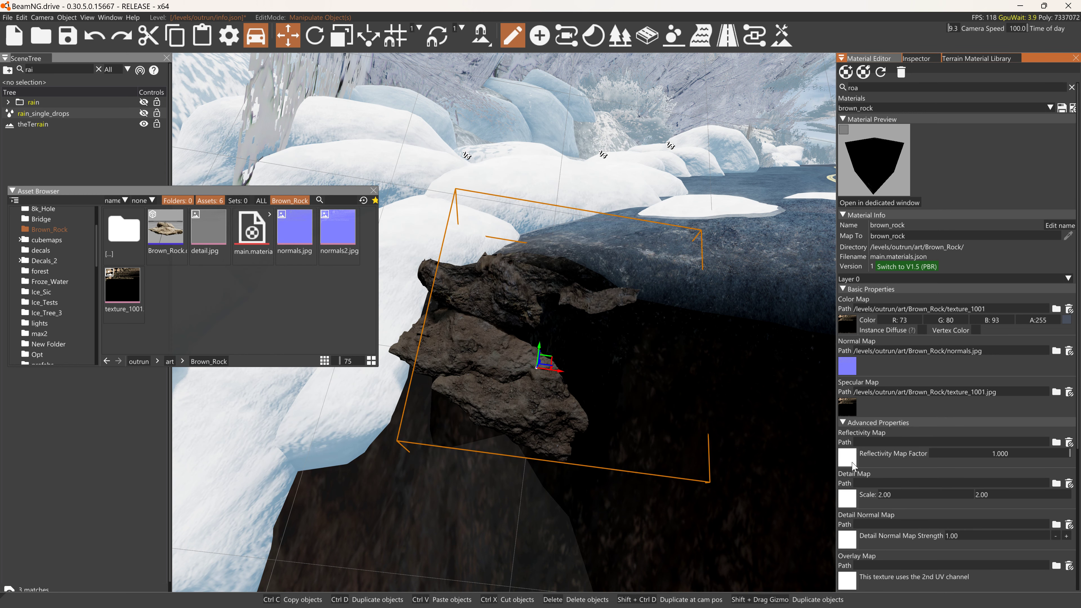
left_click(848, 498)
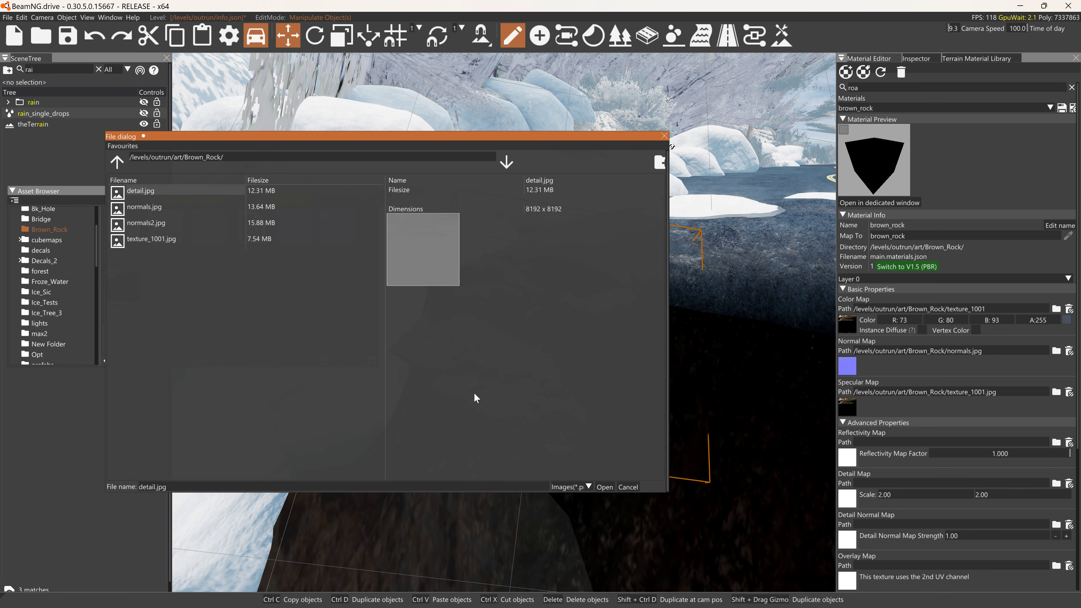
left_click(604, 488)
left_click(847, 540)
left_click(169, 231)
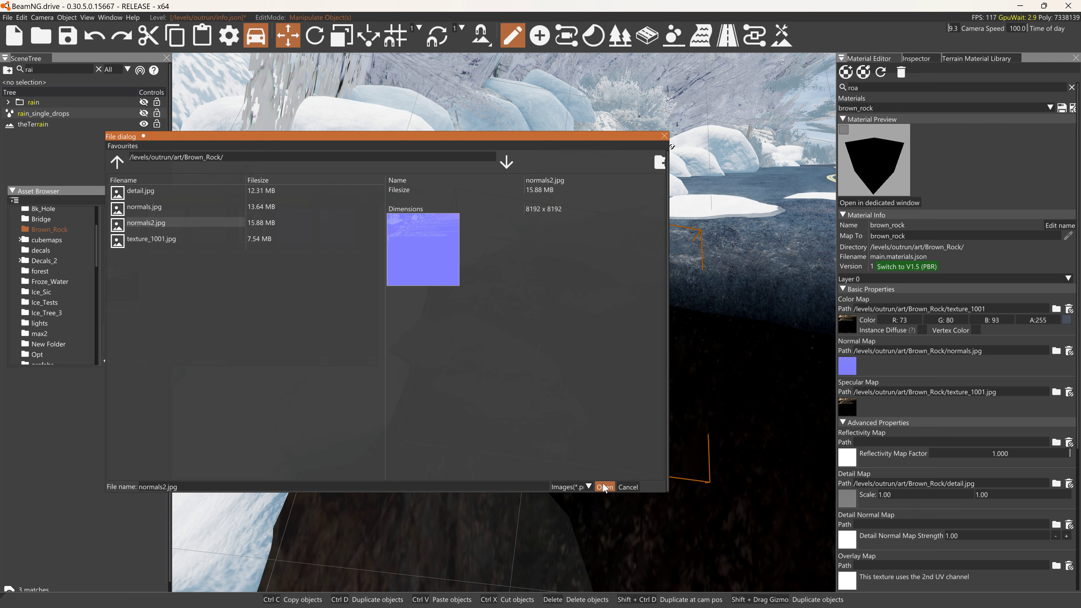
left_click(613, 551)
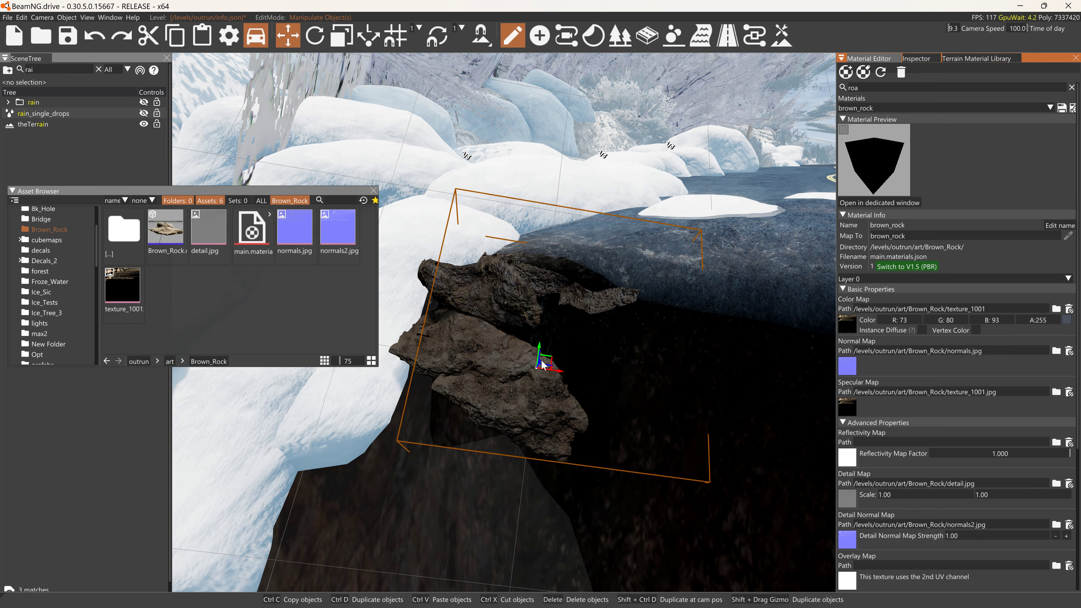
Enable anisotropic filtering in the lighting properties of the brown_rock material.
left_click_drag(540, 365, 542, 365)
scroll(893, 520, "down", 3)
scroll(907, 533, "down", 2)
left_click(904, 556)
Move and rotate the brown rock against the sinkhole wall beneath the left end of the broken road edge.
left_click_drag(542, 363, 570, 379, "shift")
key("2")
key("1")
key("2")
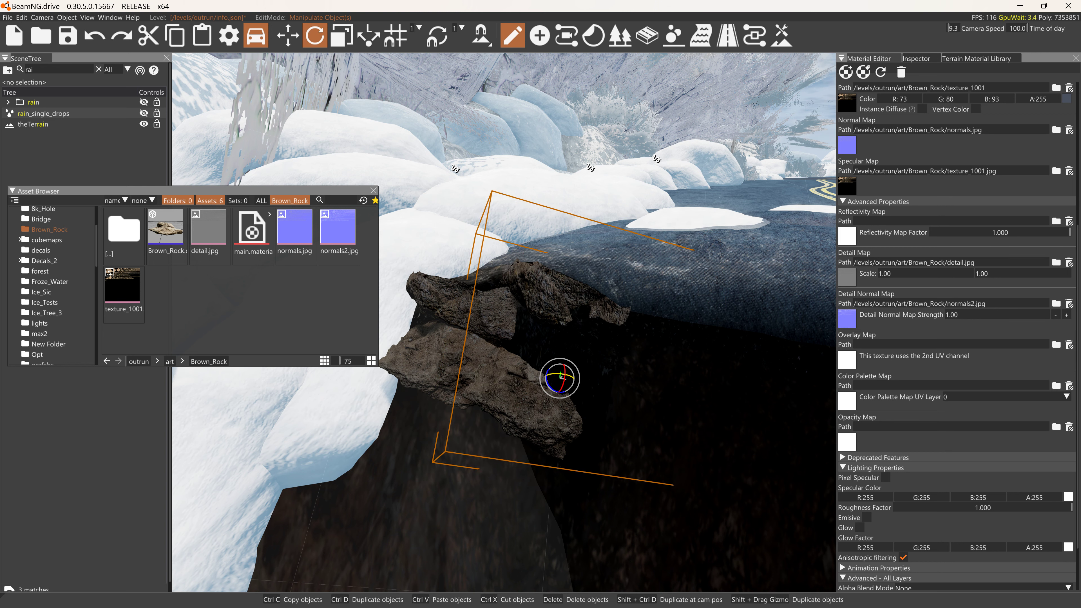
Save the changes made to the brown_rock material.
scroll(1062, 115, "up", 5)
scroll(1064, 115, "up", 1)
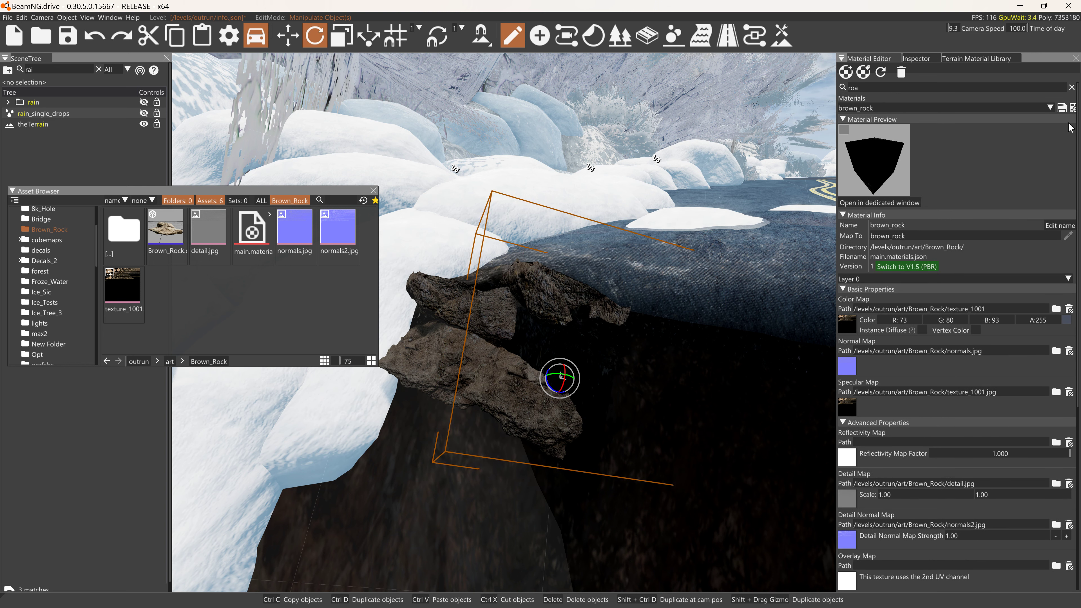
left_click(1066, 108)
Fine-tune the rotation of the brown rock under the left end of the broken road edge.
key("s")
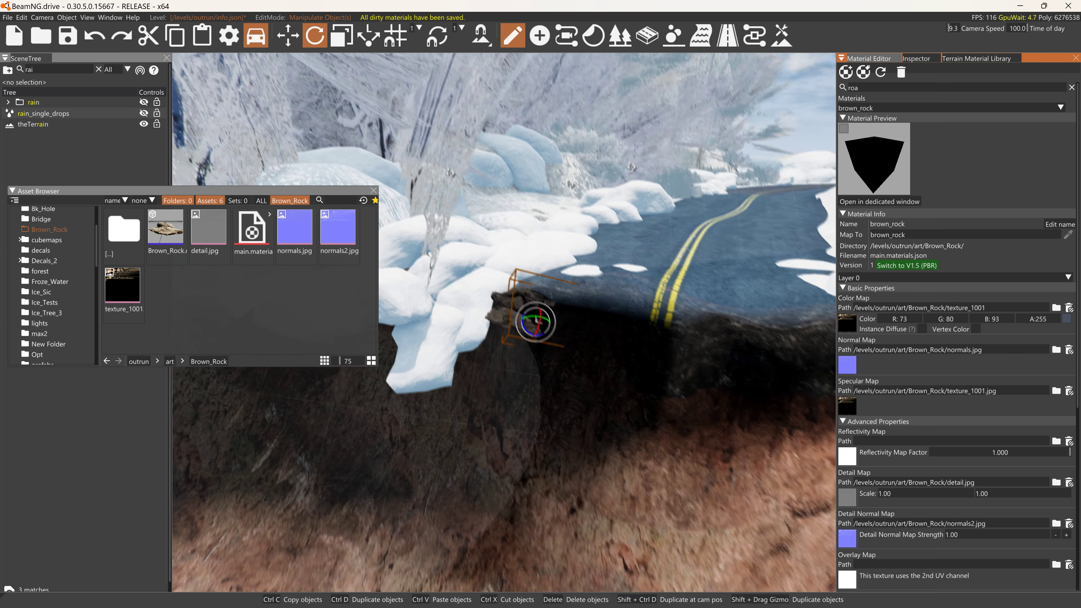
right_click_drag(685, 299, 666, 311)
left_click_drag(510, 322, 506, 319)
Duplicate the brown rock to the right end of the broken edge, switch the gizmo alignment, and fit the copy by moving and rotating it.
key("1")
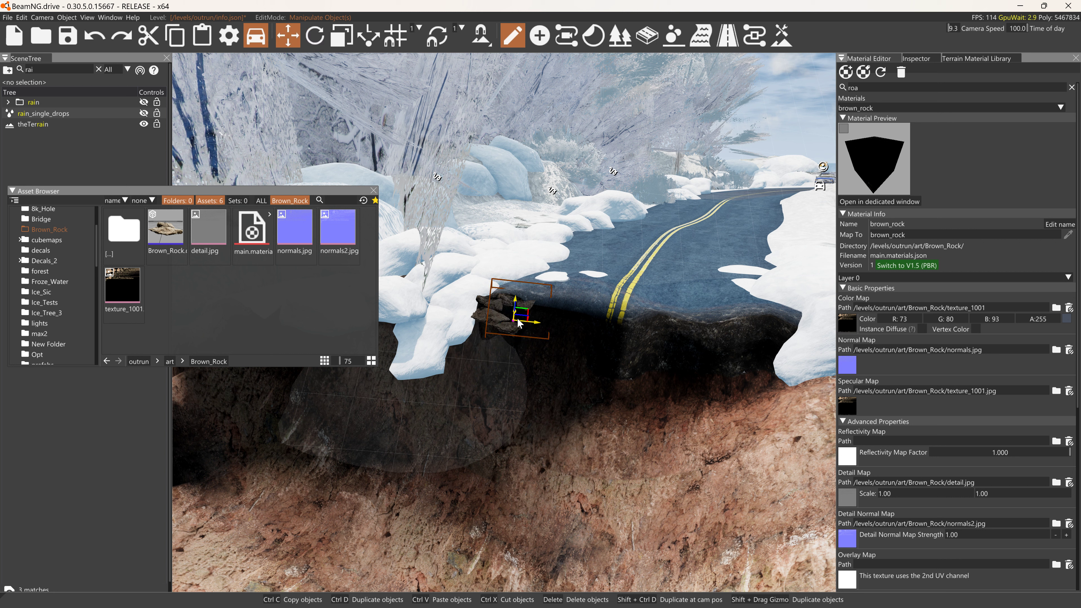
left_click_drag(505, 320, 761, 340)
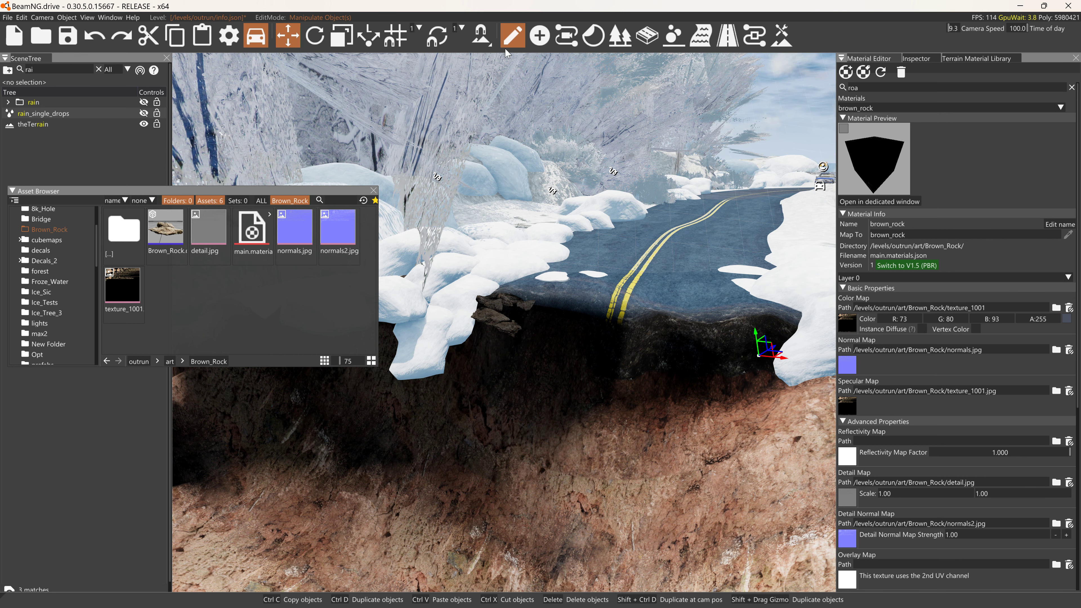
left_click(368, 36)
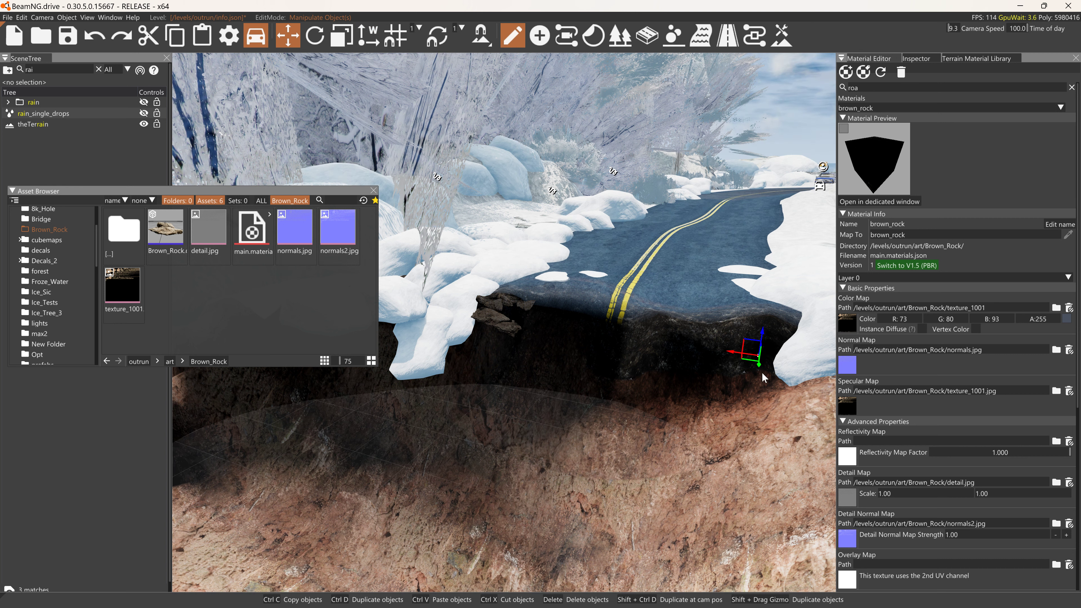
left_click_drag(760, 371, 787, 326)
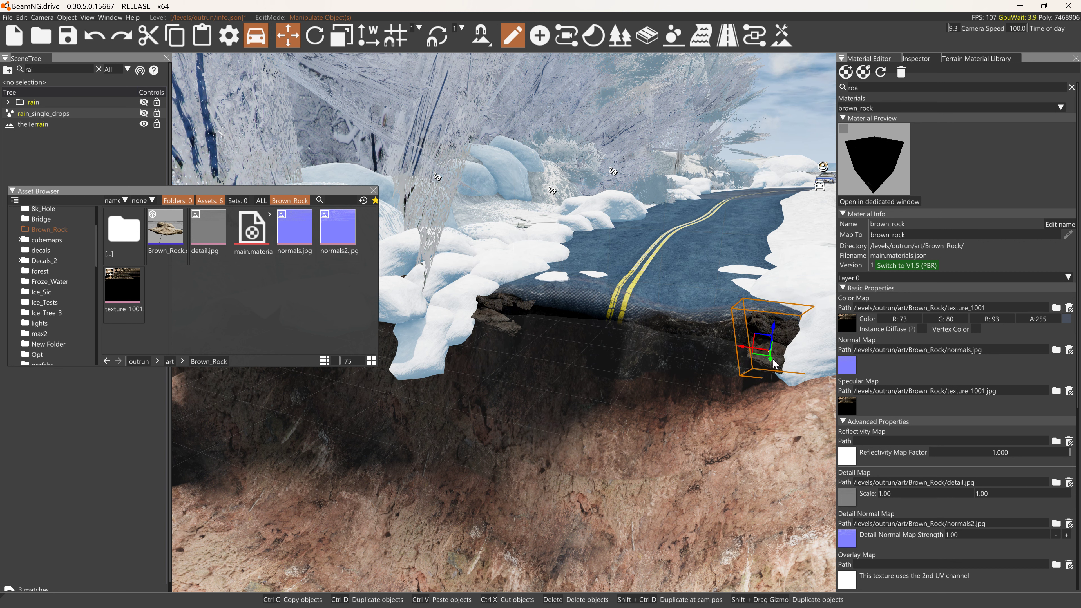
key("2")
key("1")
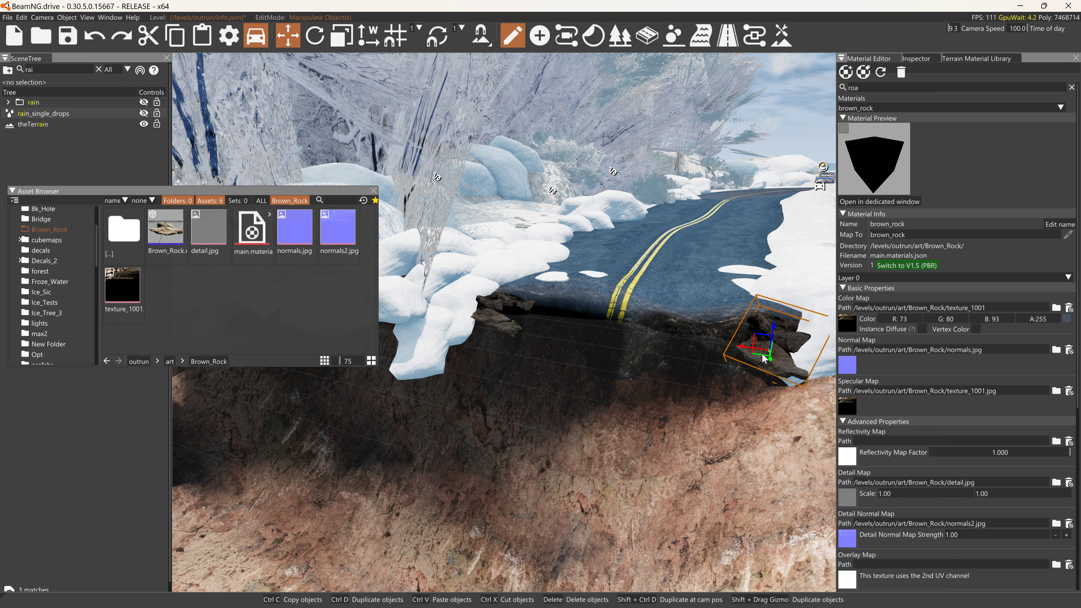
Duplicate the right-hand rock toward the road's centre, rotating the copy and lowering it along the sinkhole wall.
left_click_drag(751, 359, 666, 343)
key("2")
key("1")
key("2")
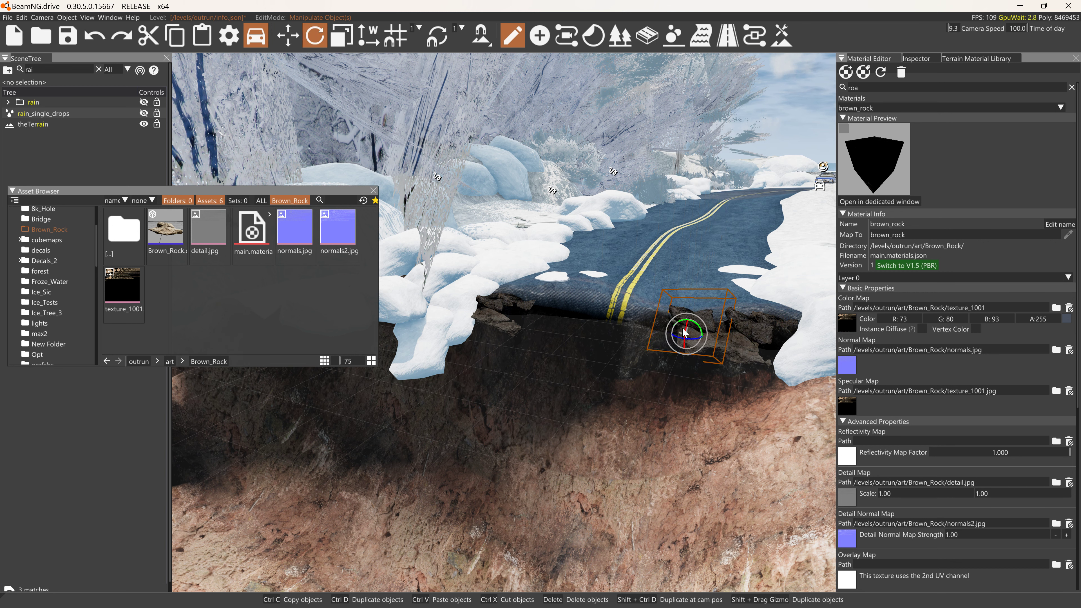
key("1")
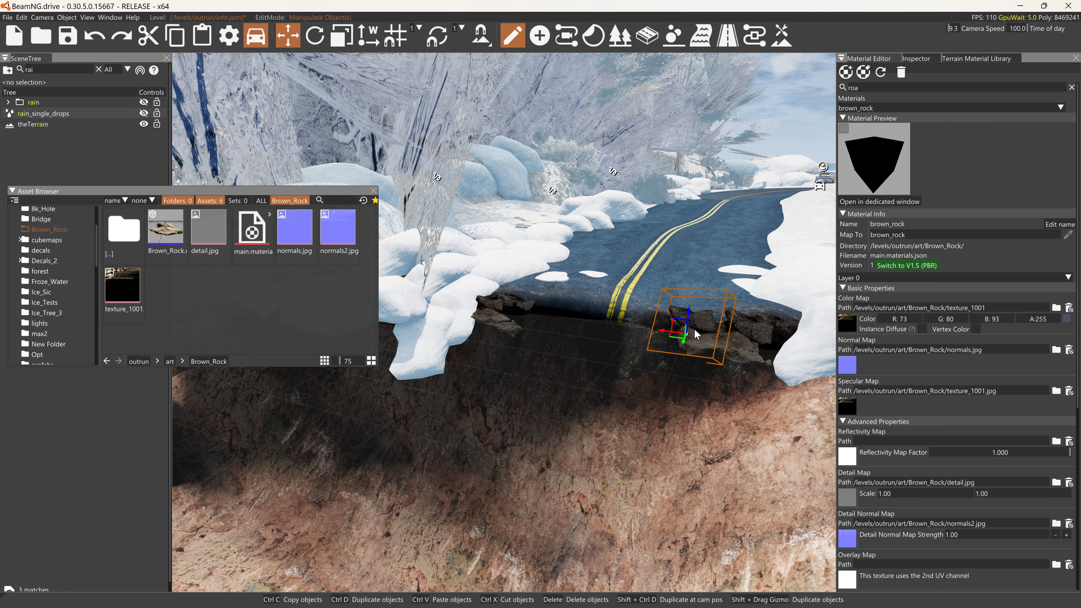
left_click_drag(684, 345, 681, 386)
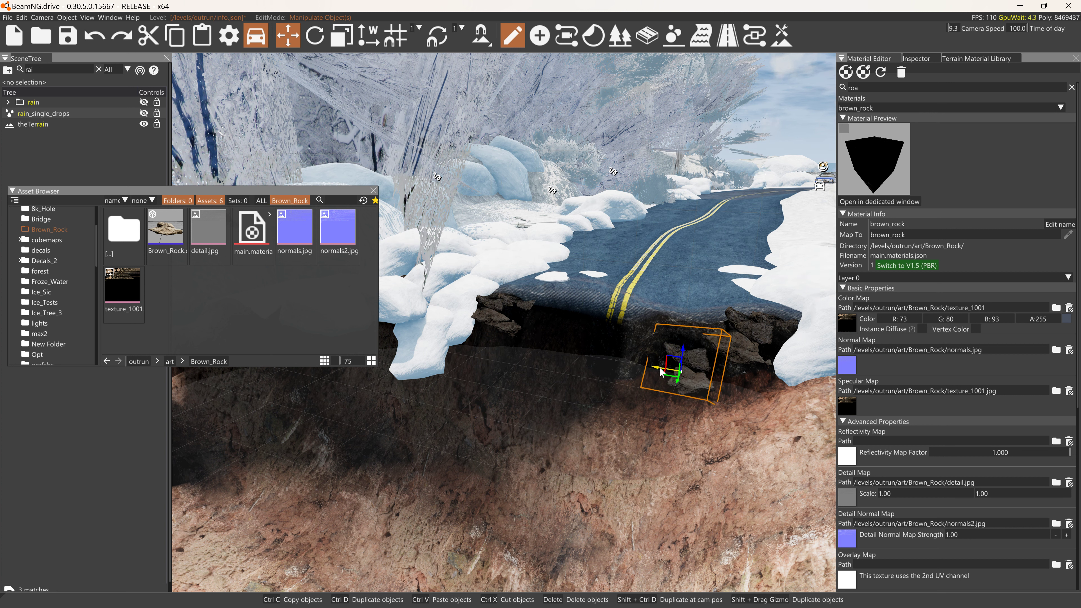
Duplicate the lowered rock beneath the right-hand rocks, then enlarge, rotate and move the copy.
left_click_drag(661, 372, 746, 385)
key("2")
key("3")
key("2")
key("1")
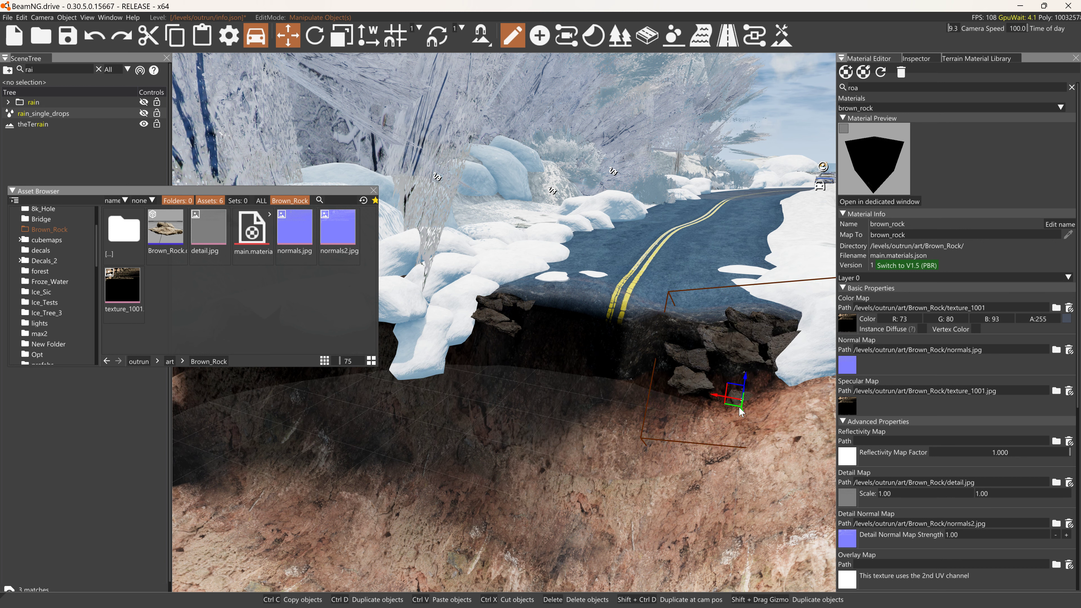
Undo the enlarged rock's last transform, then lower it and scale it down to fit beneath the right-hand rocks.
key("ctrl+a")
key("ctrl+z")
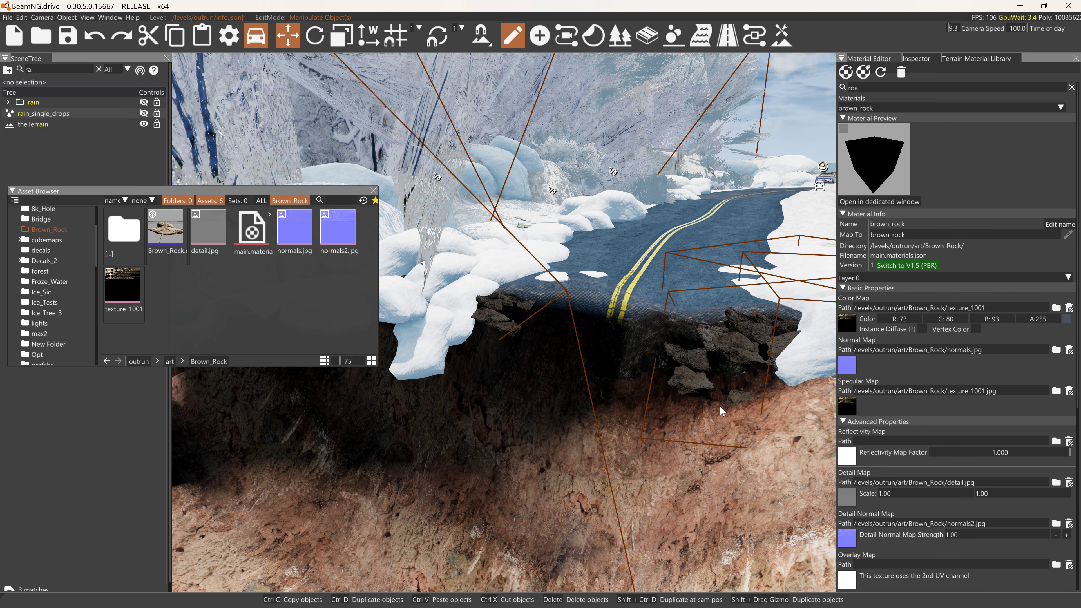
key("ctrl+z")
left_click(722, 412)
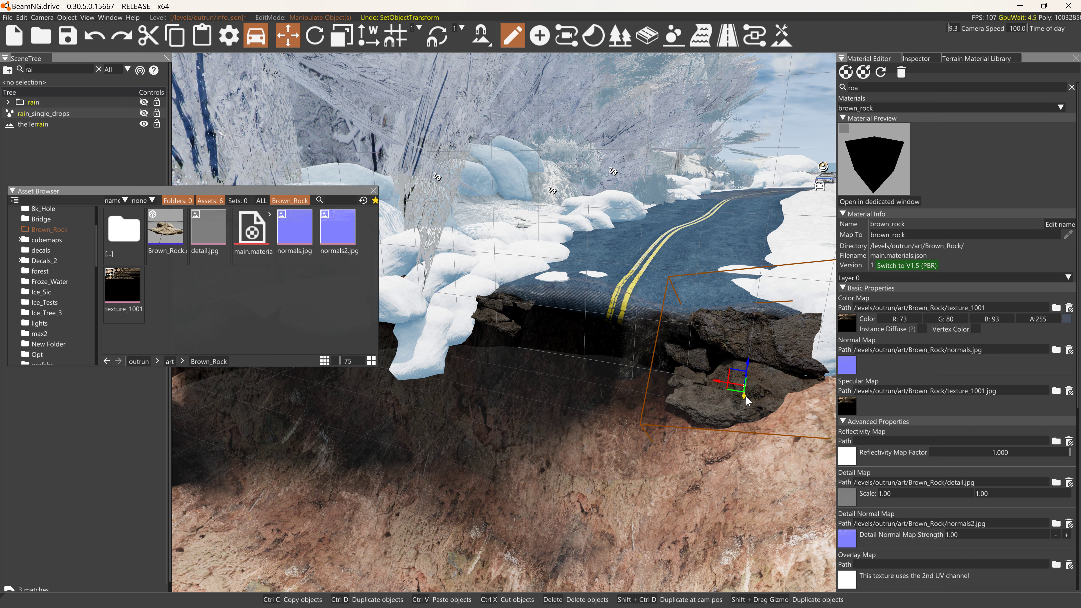
left_click_drag(749, 373, 739, 435)
key("3")
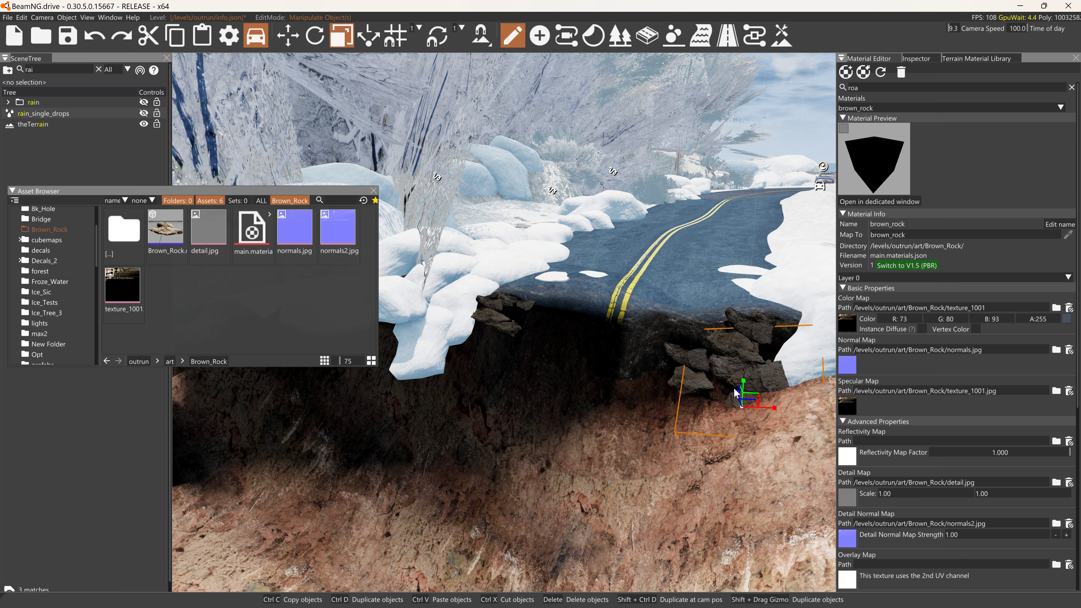
key("1")
left_click_drag(741, 422, 741, 424)
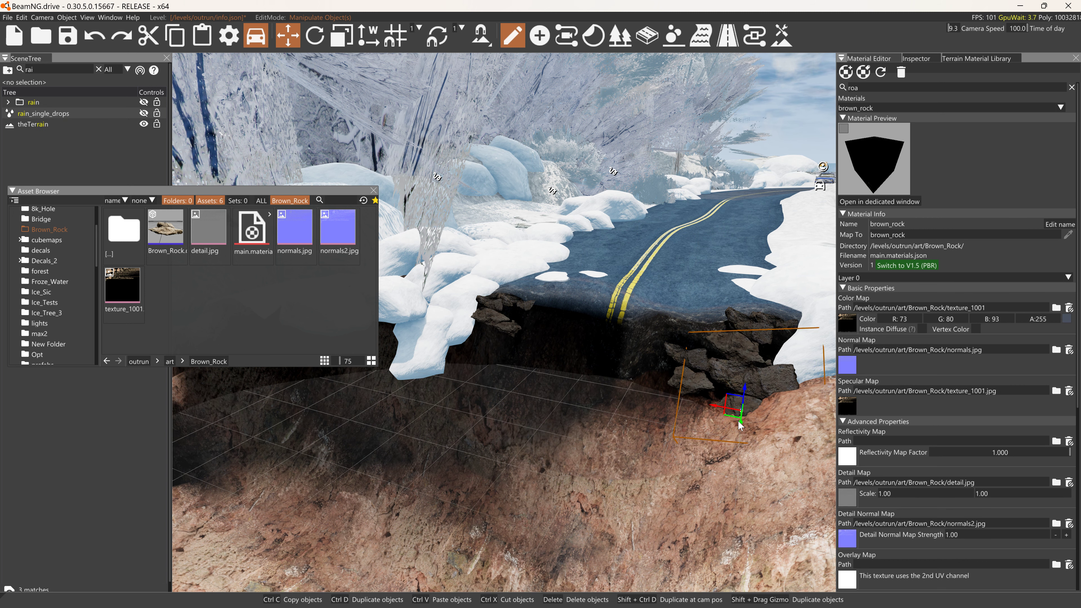
left_click_drag(741, 426, 740, 425)
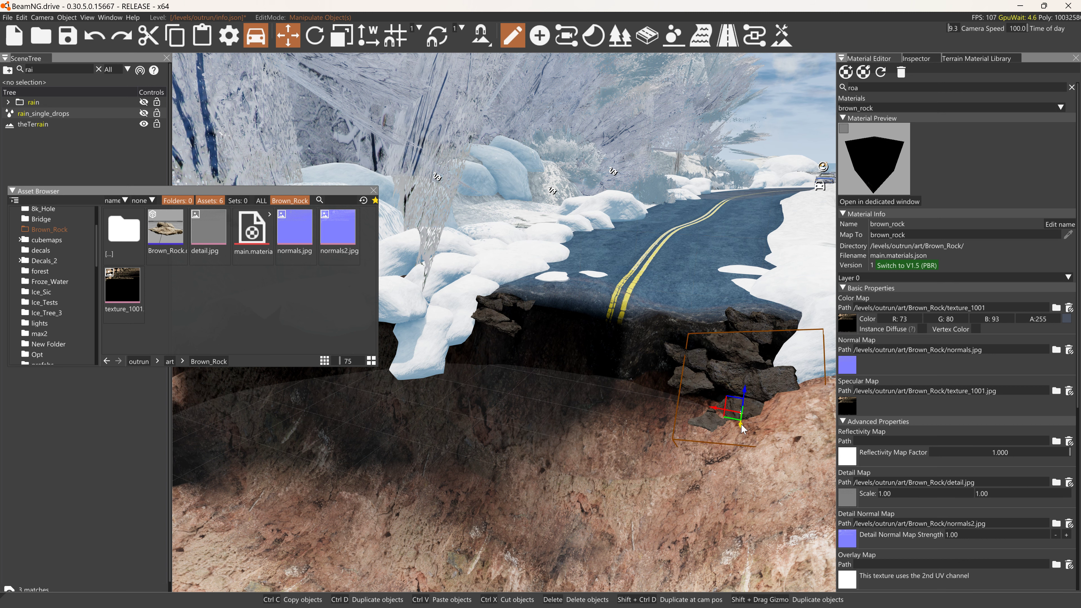
key("3")
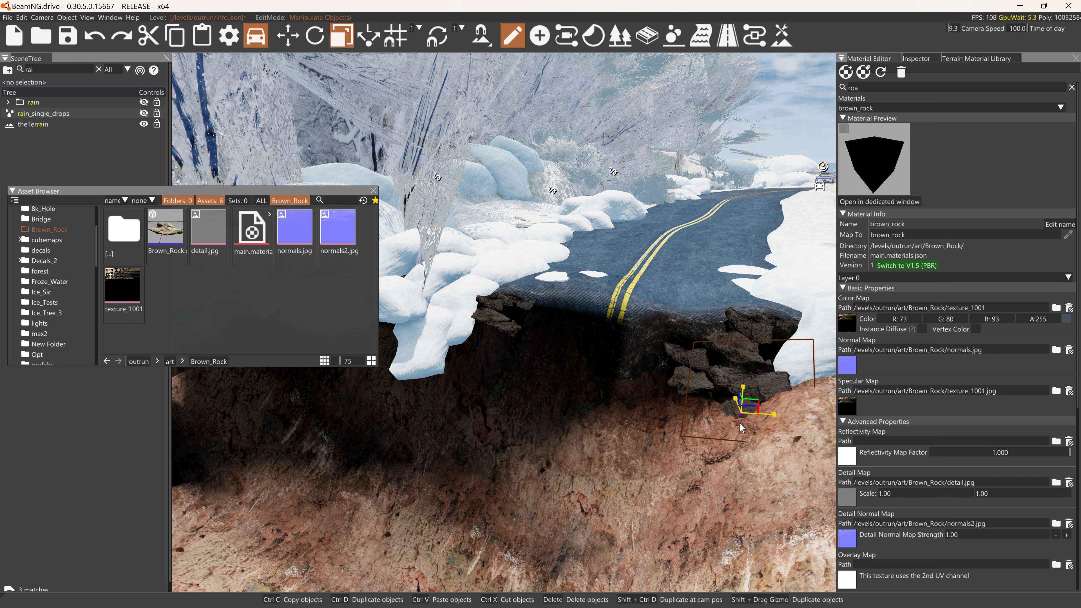
Duplicate the lowest right-hand rock to the wall beside the left snowpile, rotating, moving and shrinking the copy.
key("1")
left_click_drag(731, 416, 482, 374)
key("2")
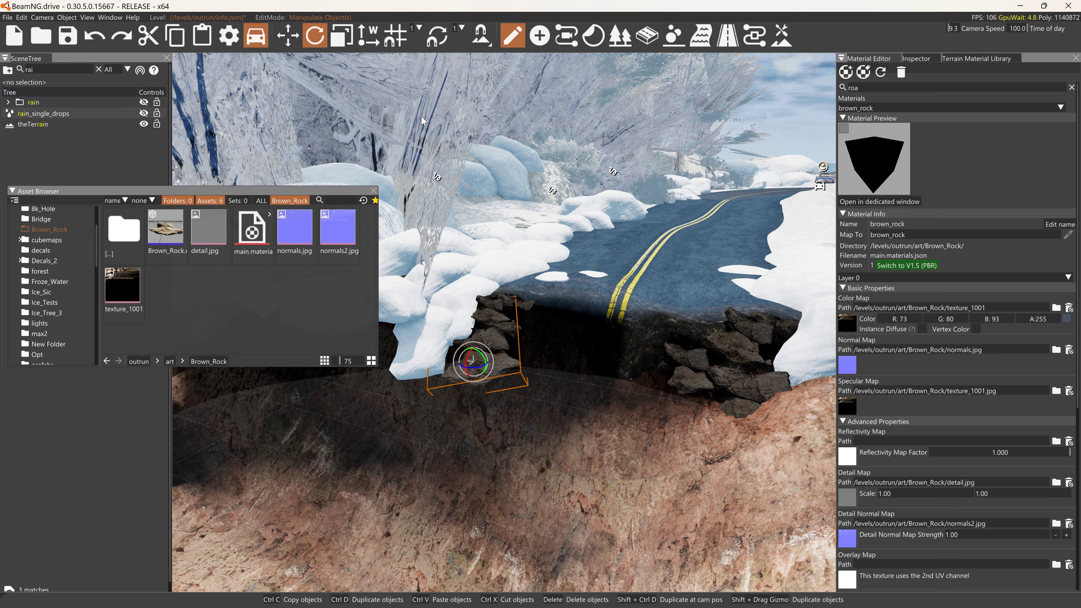
key("1")
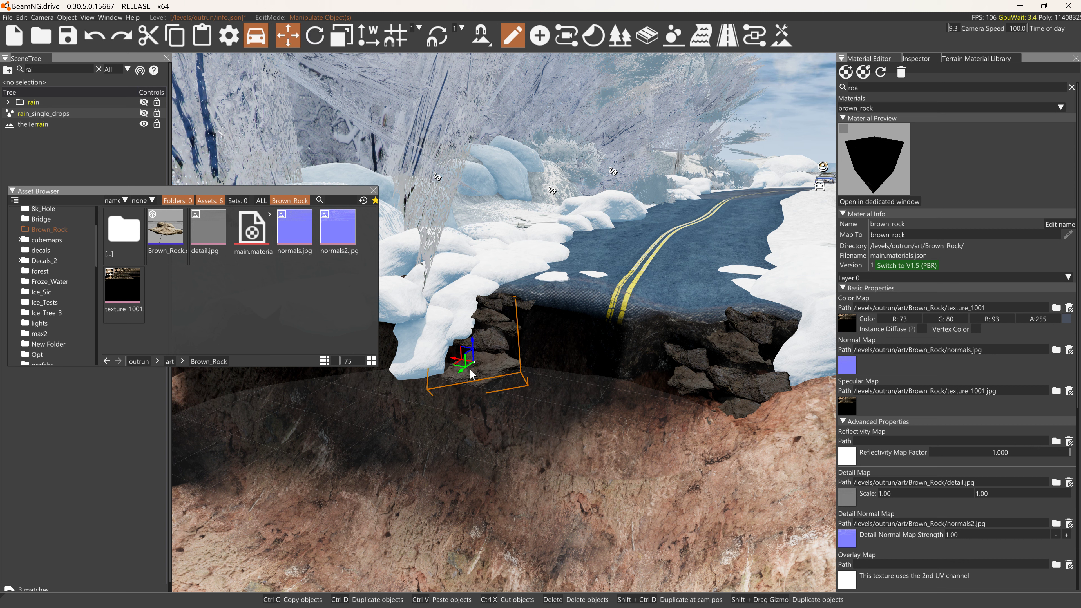
mouse_move(463, 373)
left_mouse_down()
mouse_move(476, 387)
mouse_move(472, 338)
mouse_move(468, 357)
left_mouse_up()
key("3")
key("1")
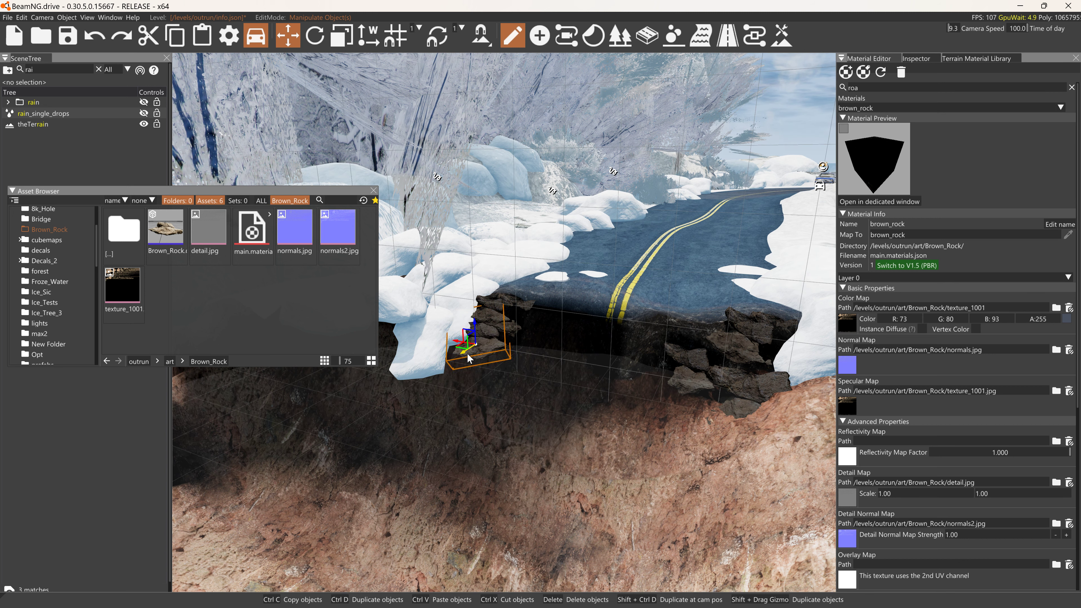
Rotate the new left-hand rock to blend with the wall beside the snowpile, and deselect it.
key("3")
key("2")
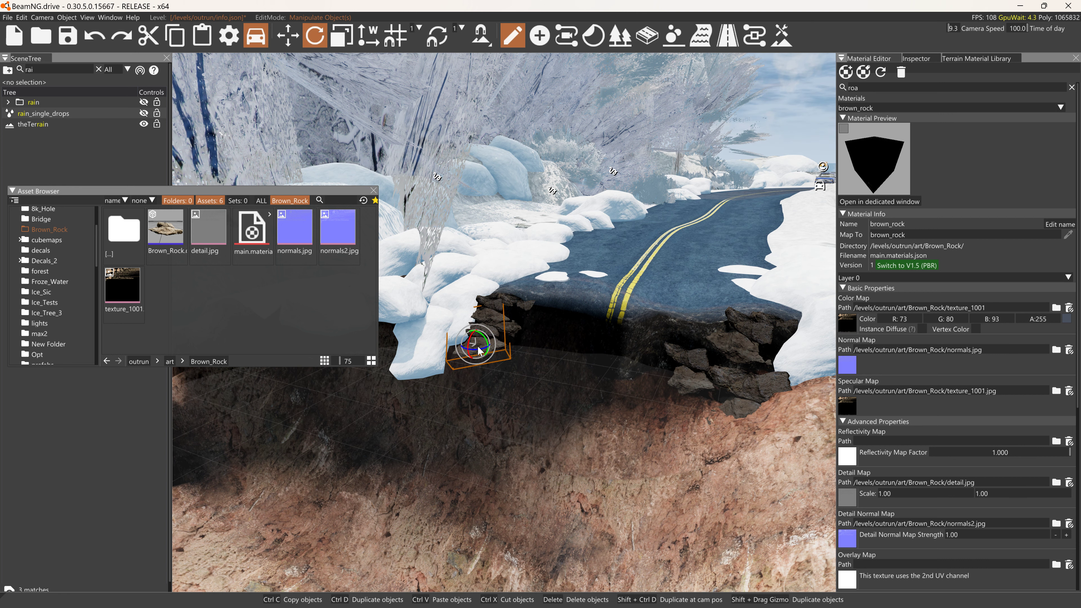
left_click_drag(483, 352, 452, 359)
key("1")
right_click_drag(525, 366, 604, 321)
left_click(602, 316)
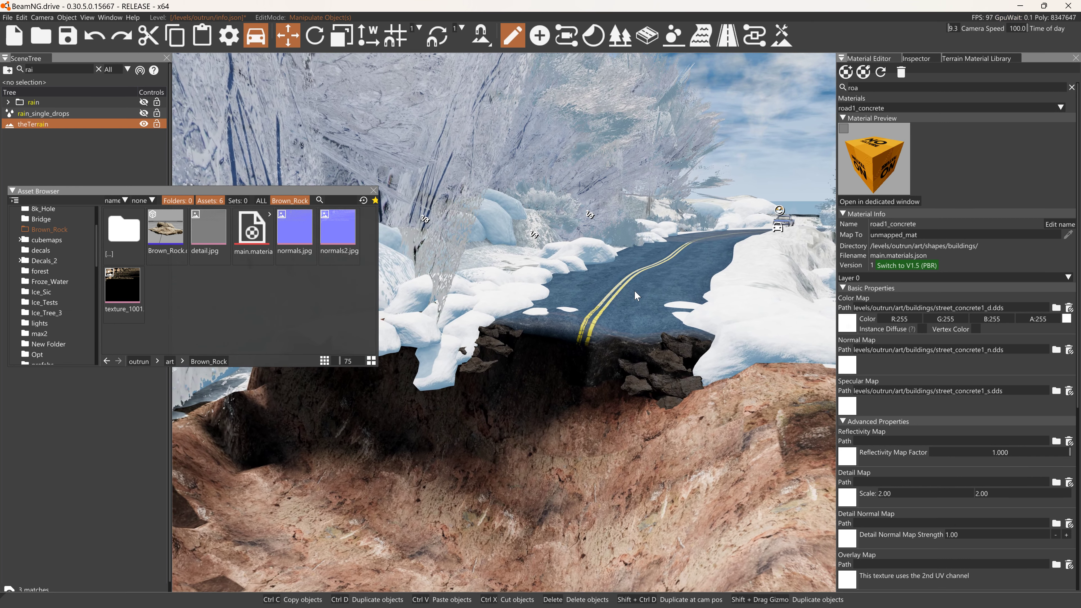
Open the upper right-hand brown rock in the Shape Editor and examine the polygon counts of its forced detail levels.
mouse_move(639, 338)
right_mouse_down()
mouse_move(628, 345)
mouse_move(643, 339)
right_mouse_up()
key("w")
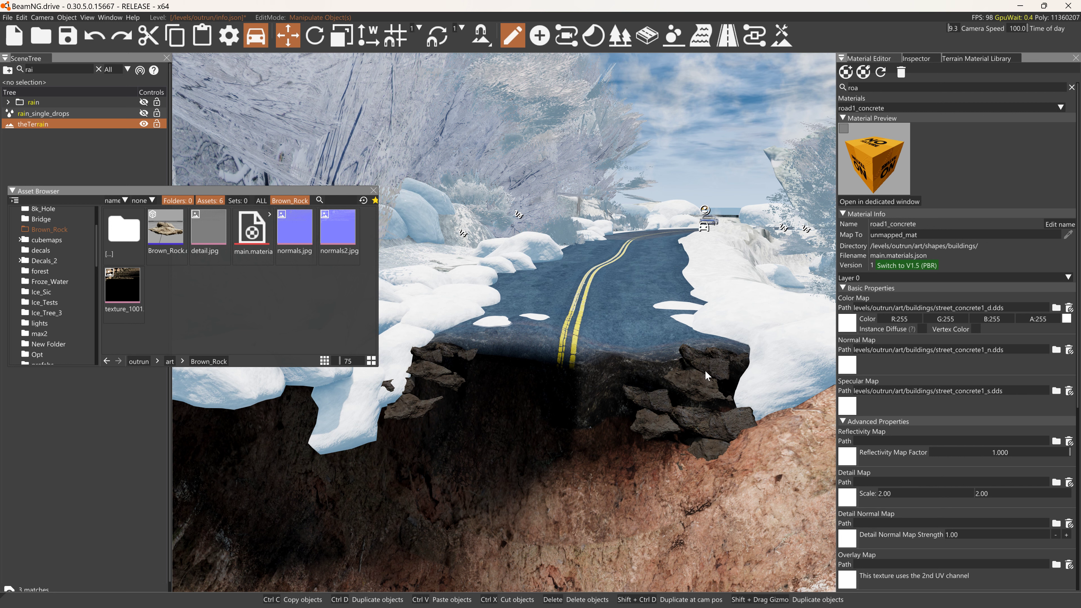
left_click(725, 357)
left_click(922, 58)
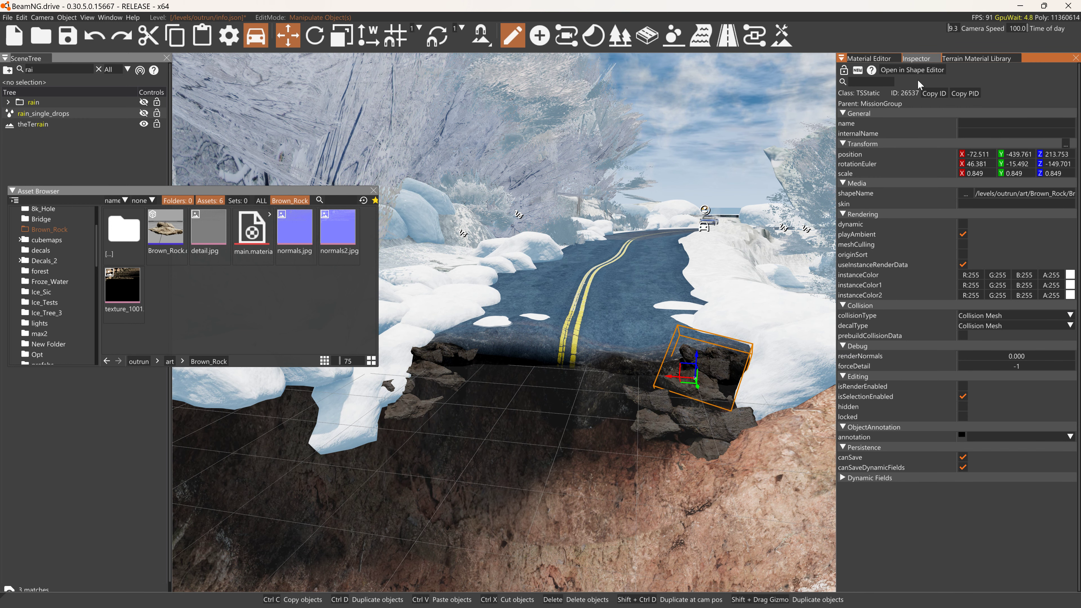
left_click(894, 71)
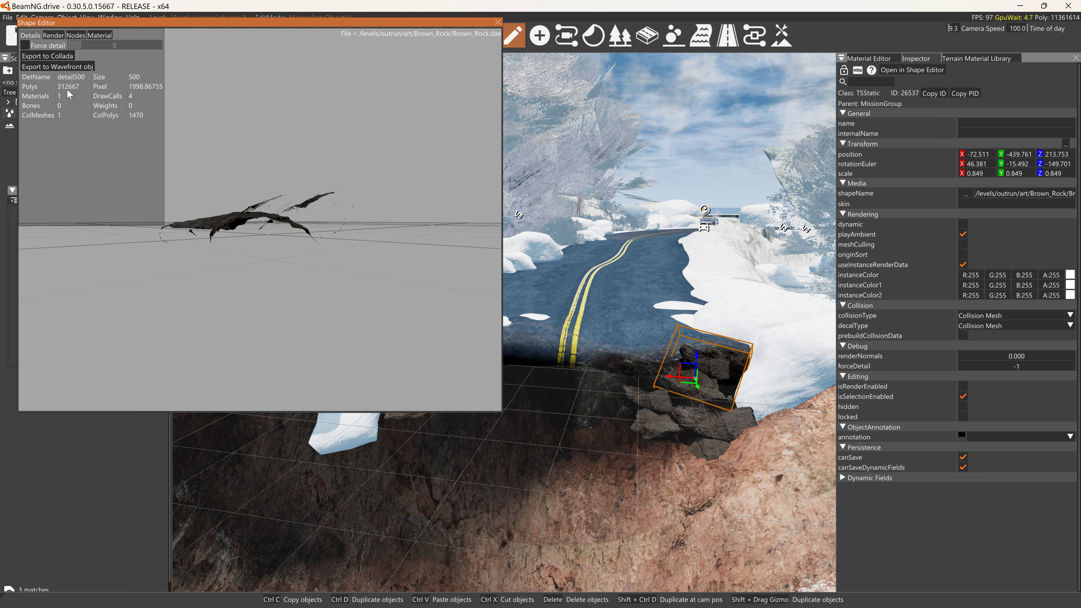
left_click(24, 45)
left_click_drag(77, 45, 95, 48)
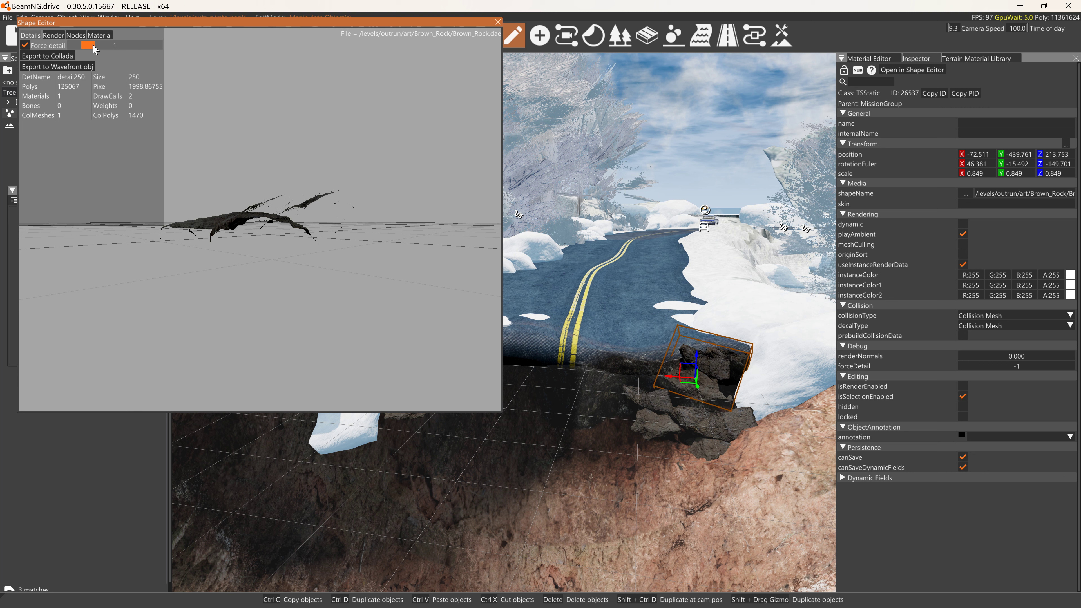
mouse_move(94, 49)
left_mouse_down()
mouse_move(147, 53)
mouse_move(133, 53)
left_mouse_up()
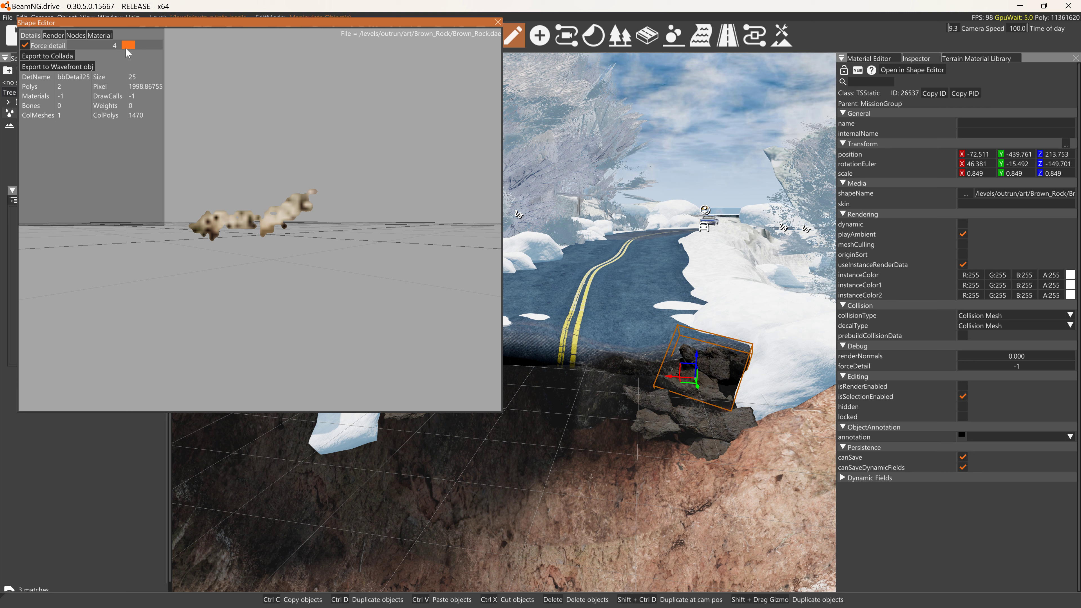
left_click_drag(128, 53, 122, 53)
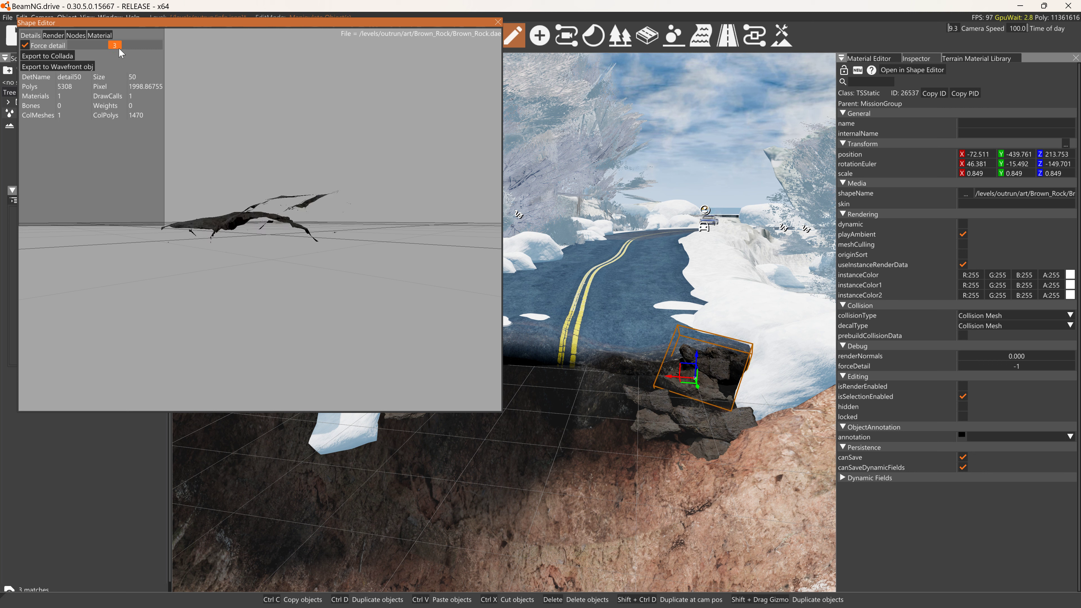
left_click(498, 22)
left_click(597, 182)
Examine the rocks at the broken road edge and the whole sinkhole from near and far.
key("s")
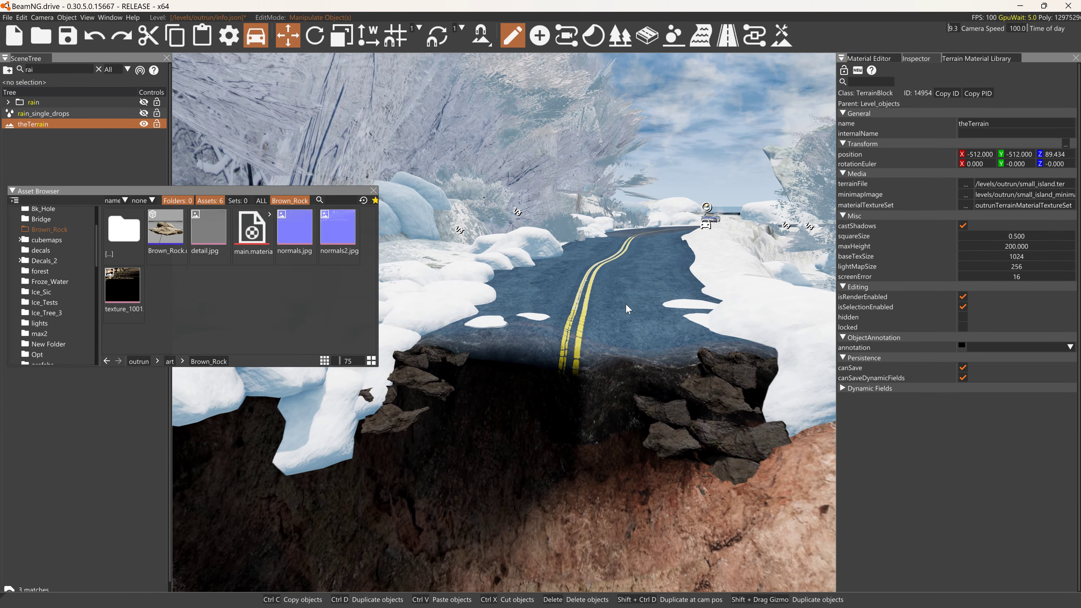
key("w")
key("s")
key("s")
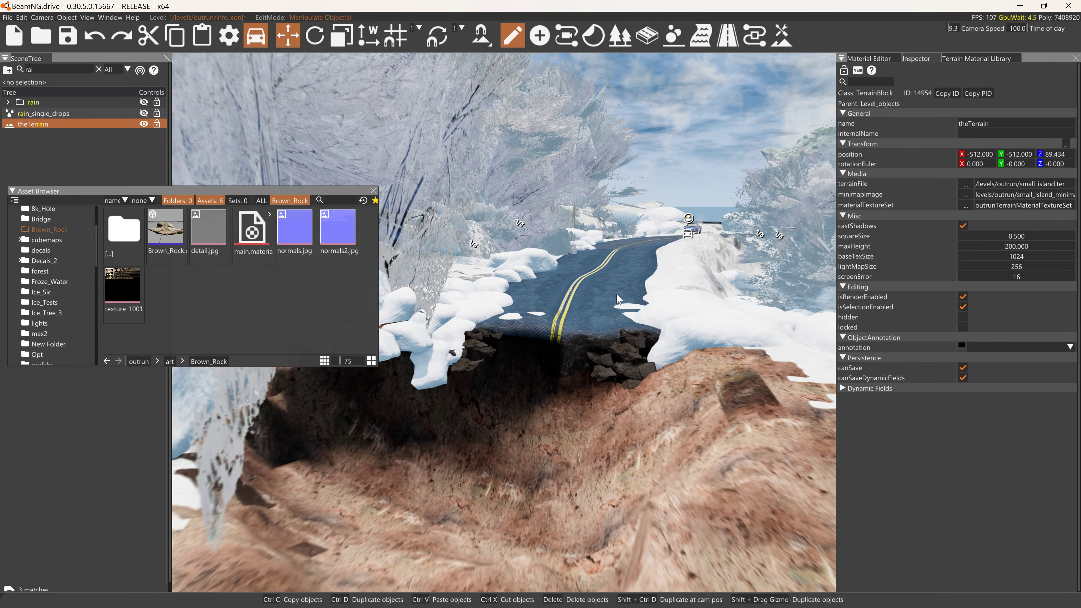
middle_click_drag(612, 295, 571, 290)
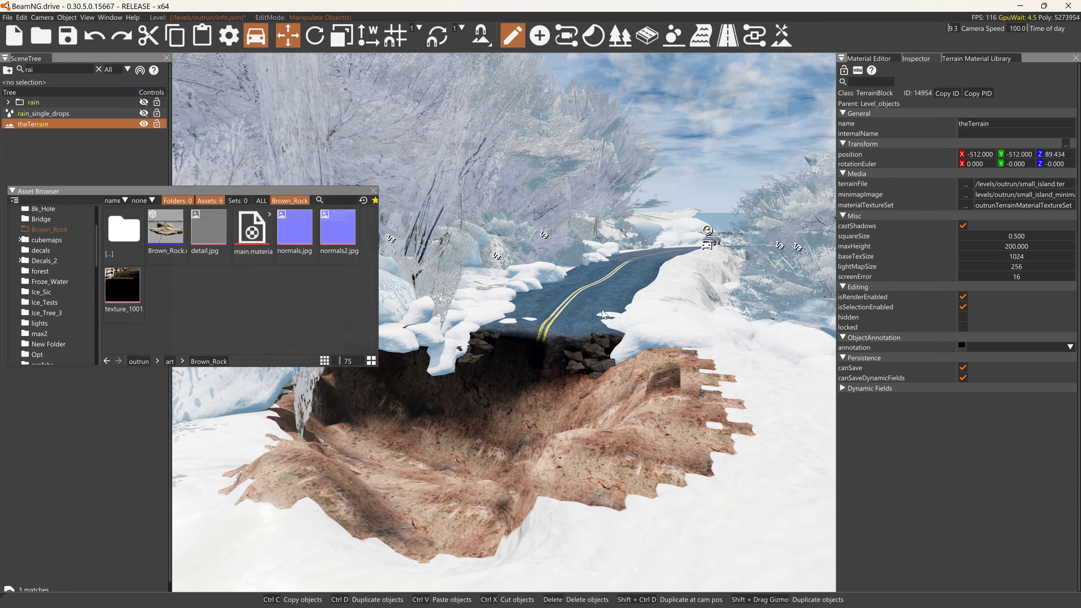
key("w")
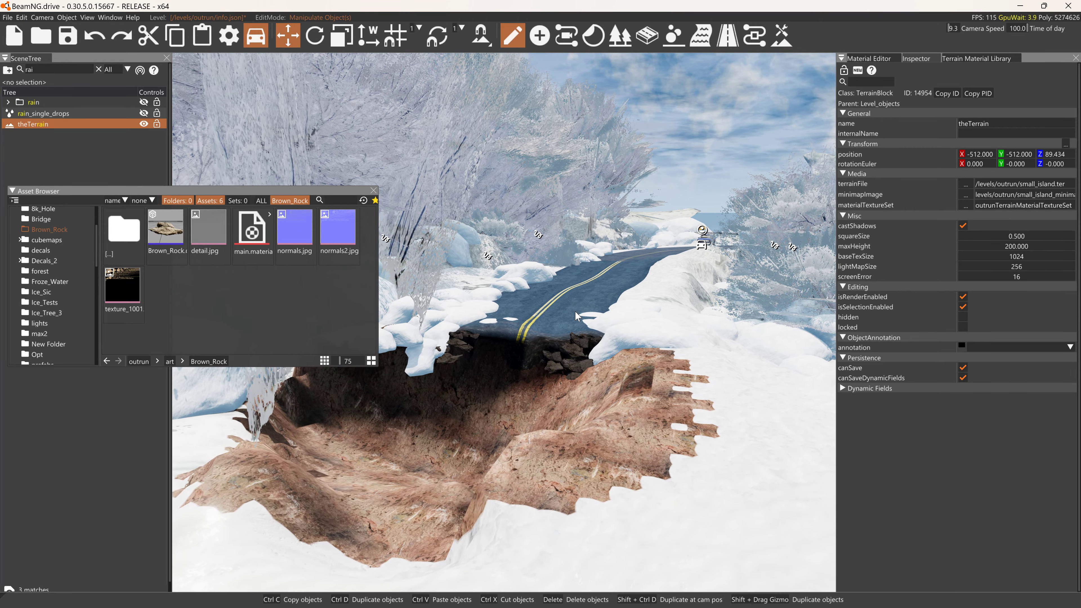
key("w")
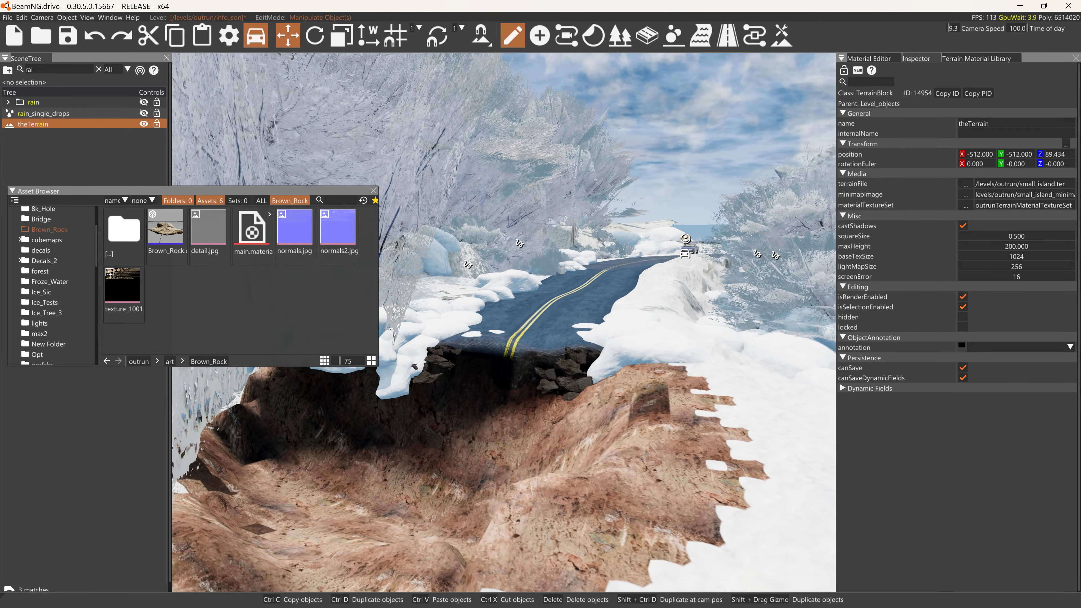
key("w")
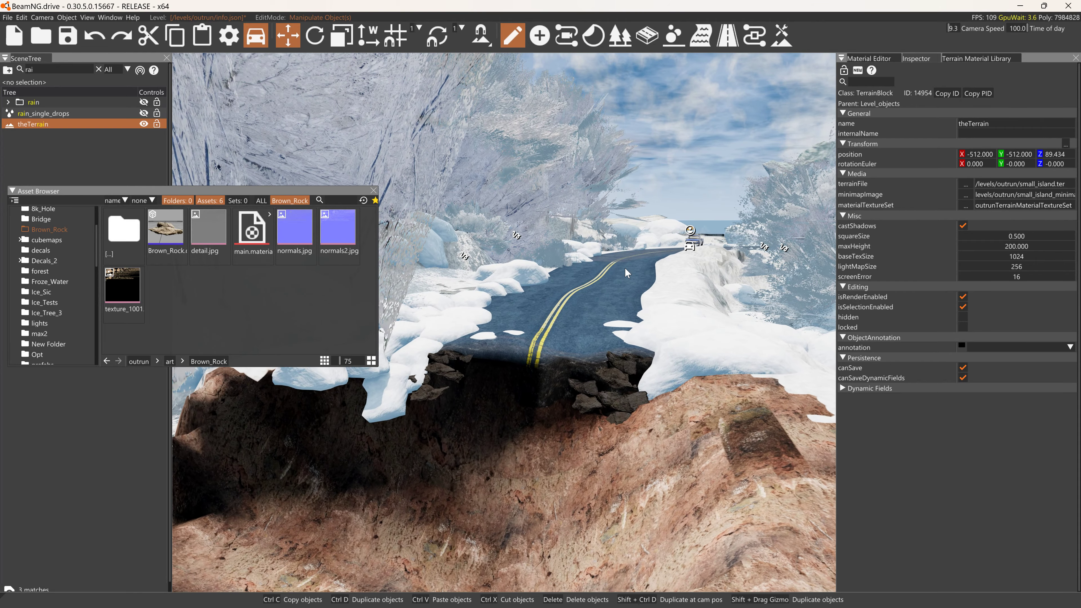
With the Decal Road Editor, pull the broken road's end node slightly back from the sinkhole edge and deselect the road.
left_click(728, 38)
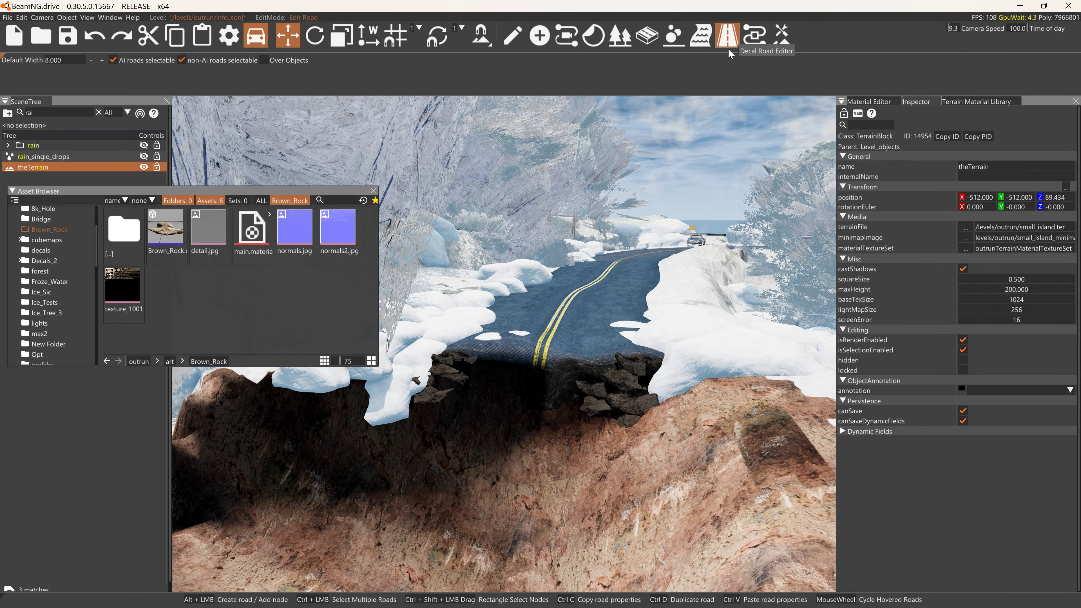
left_click(555, 329)
left_click(536, 371)
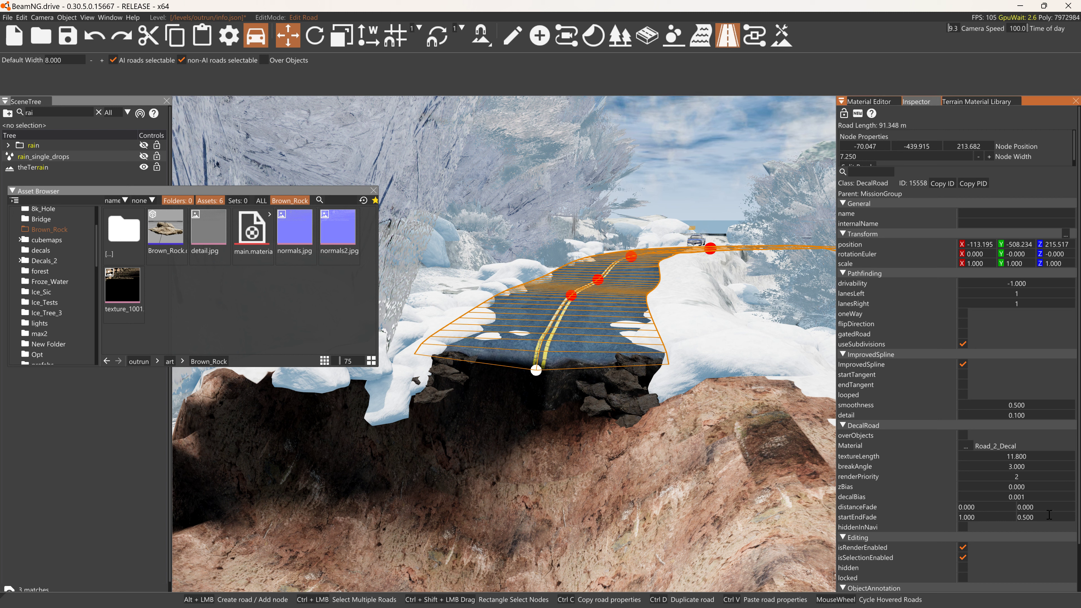
left_click(557, 386)
left_click(542, 371)
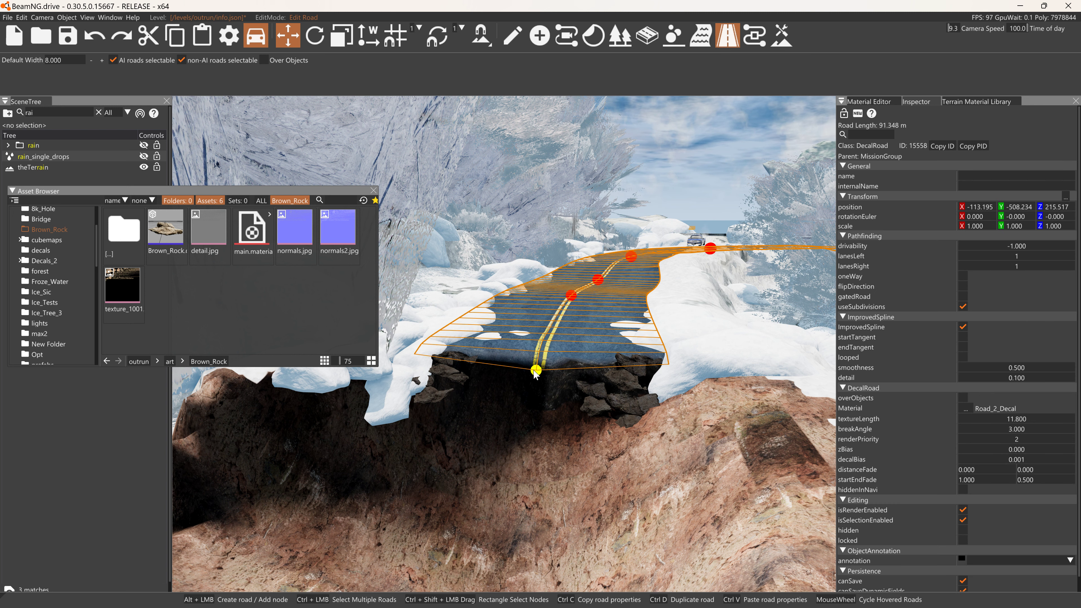
left_click(533, 369)
left_click_drag(532, 371, 531, 366)
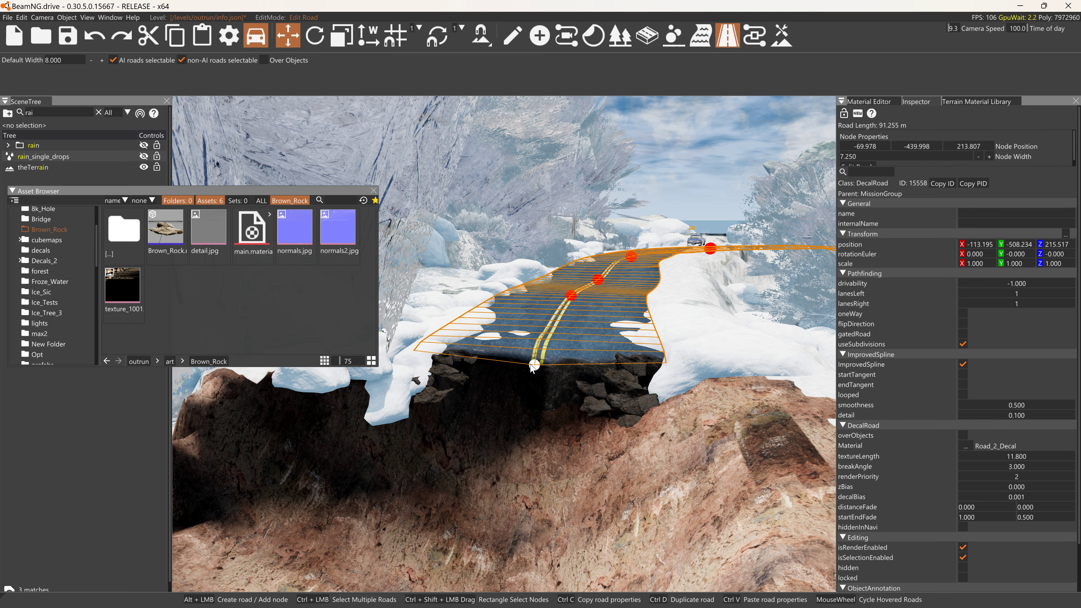
right_click_drag(545, 406, 529, 472)
key("s")
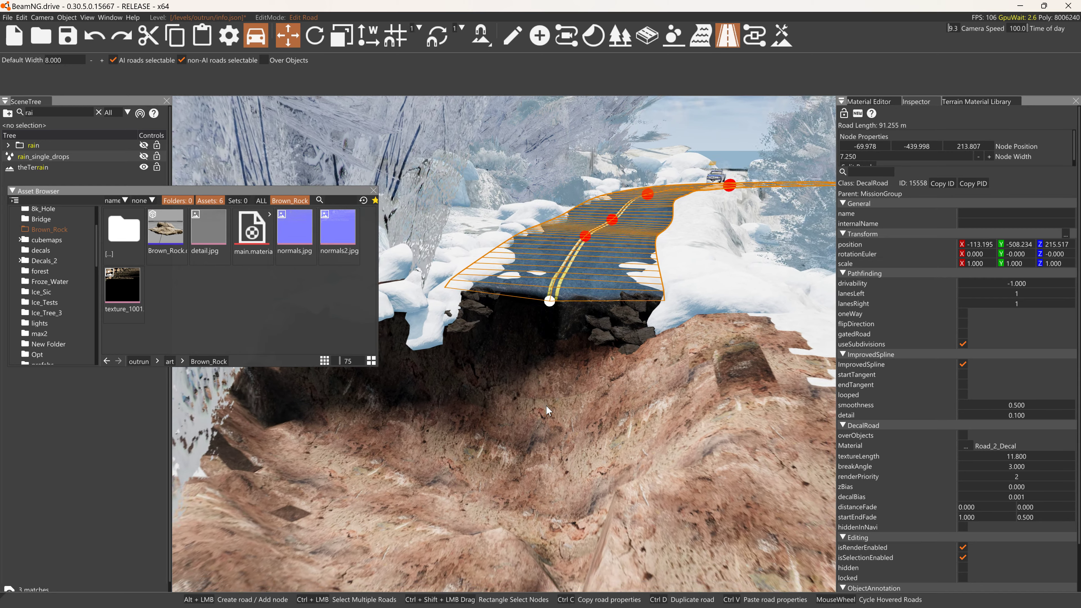
left_click(538, 364)
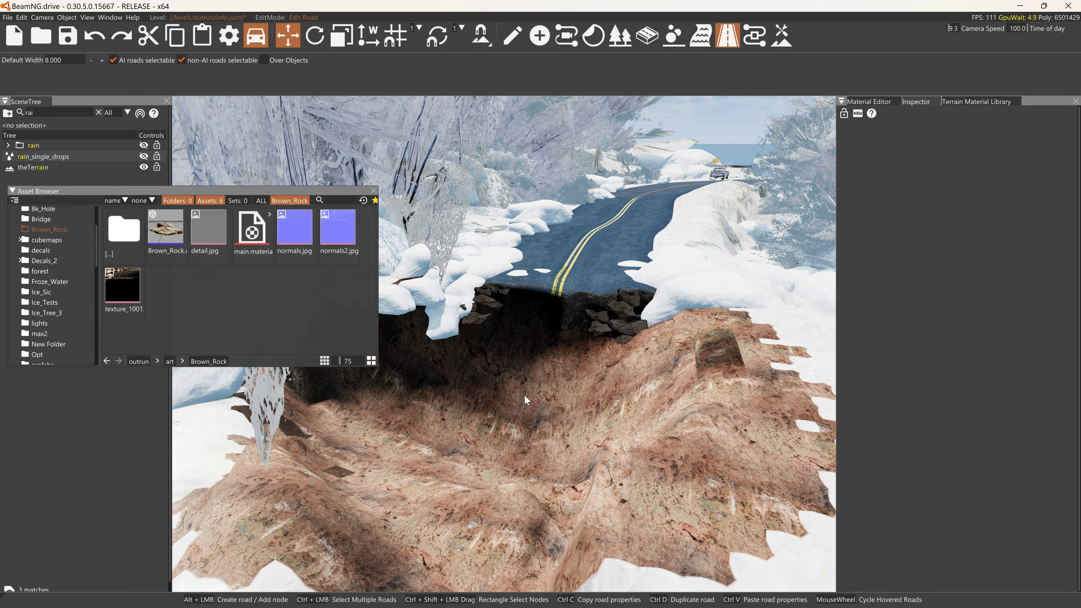
Create a two-node decal road about 2.6 m long in the sinkhole below the broken edge and assign it the Road_2_Decal material.
right_click_drag(487, 418, 532, 401)
key("w")
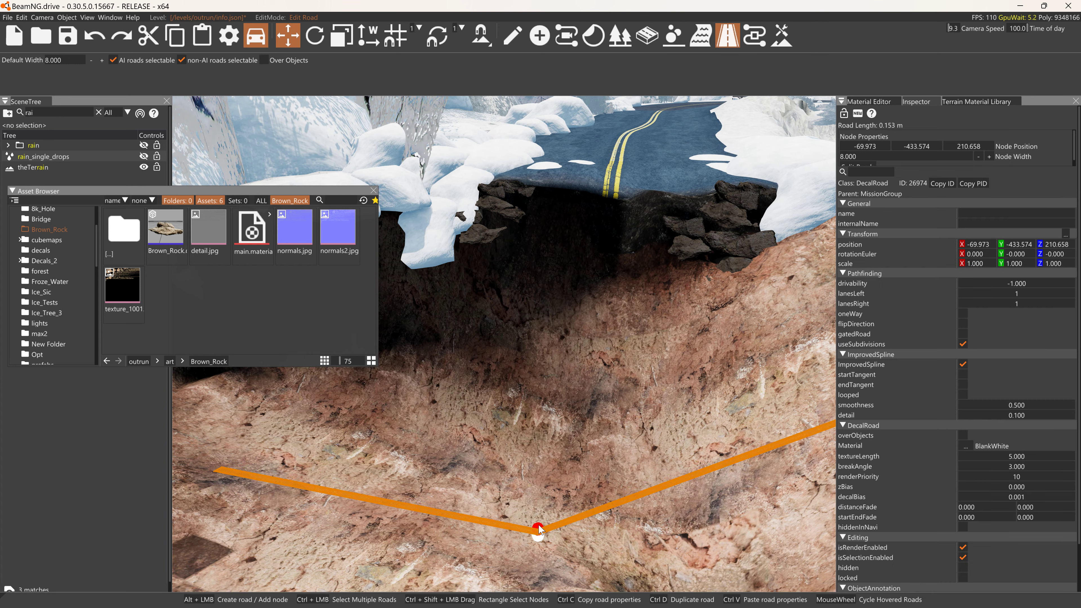
left_click(559, 419, "alt")
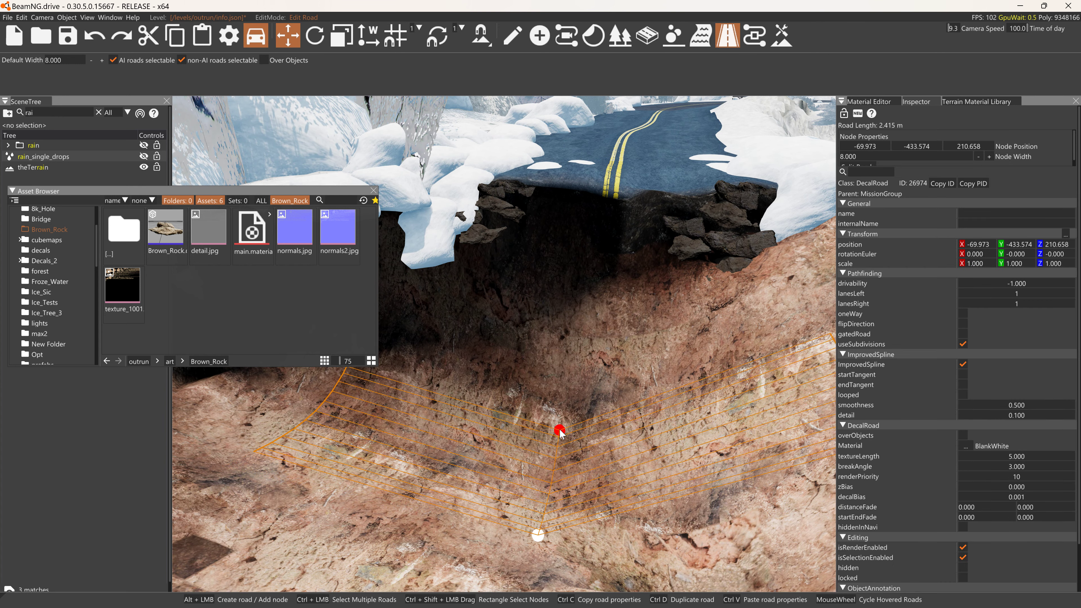
left_click(538, 535, "alt")
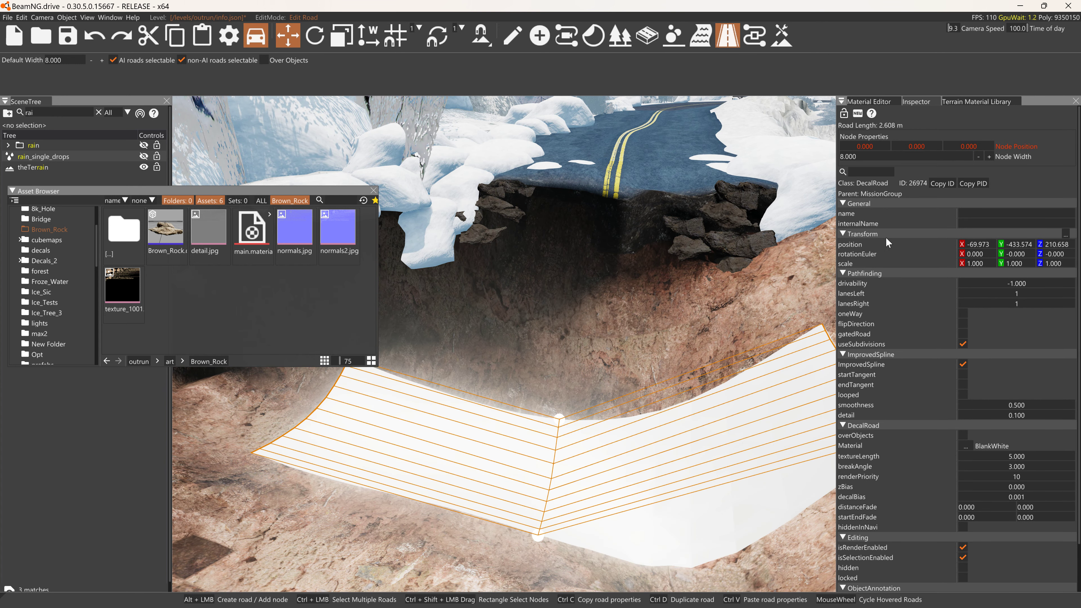
left_click(966, 447)
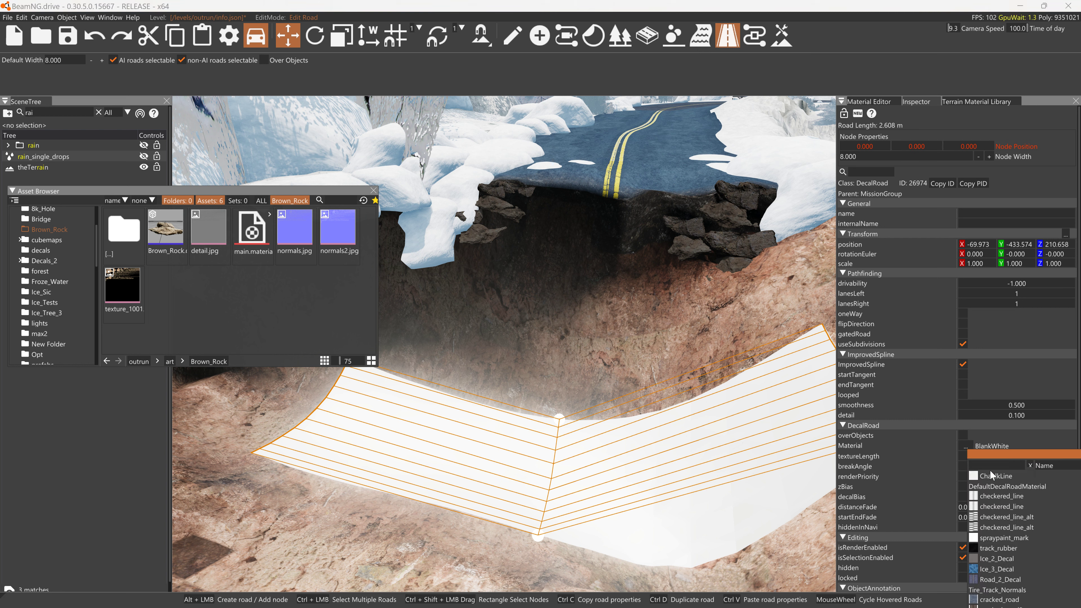
left_click(1004, 579)
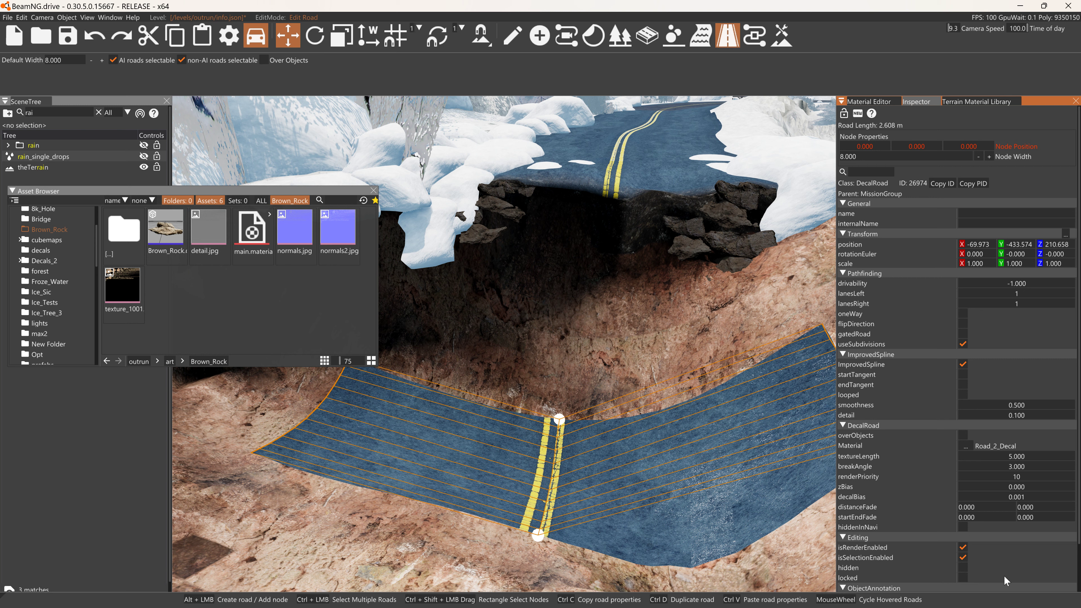
Set the new road piece's start and end fade to 1 and 0.5, and move its upper node farther up the slope.
key("s")
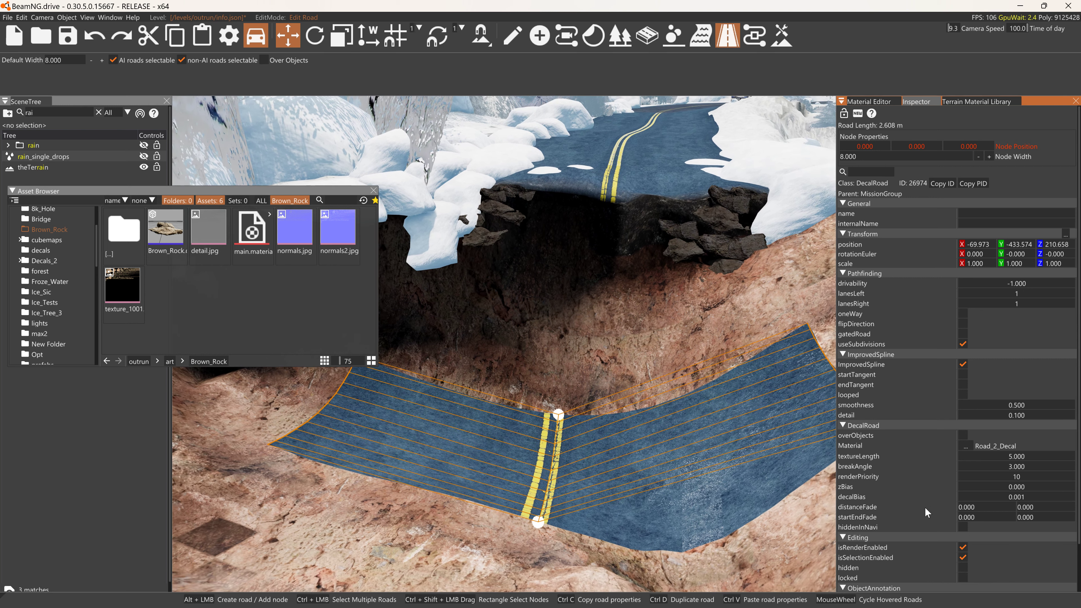
left_click(984, 516)
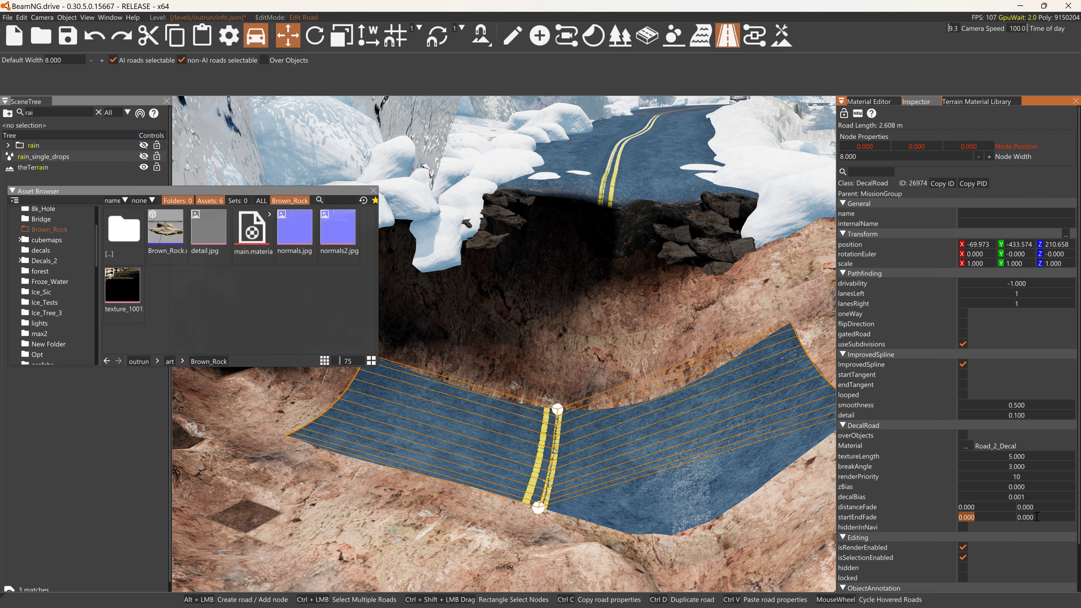
type("1")
key("Return")
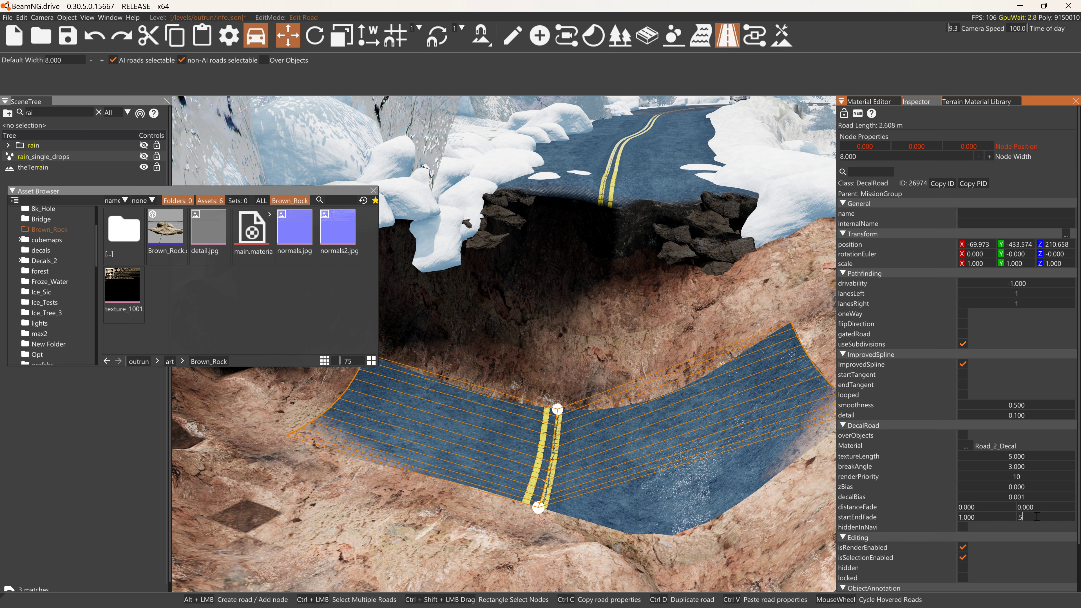
key("Return")
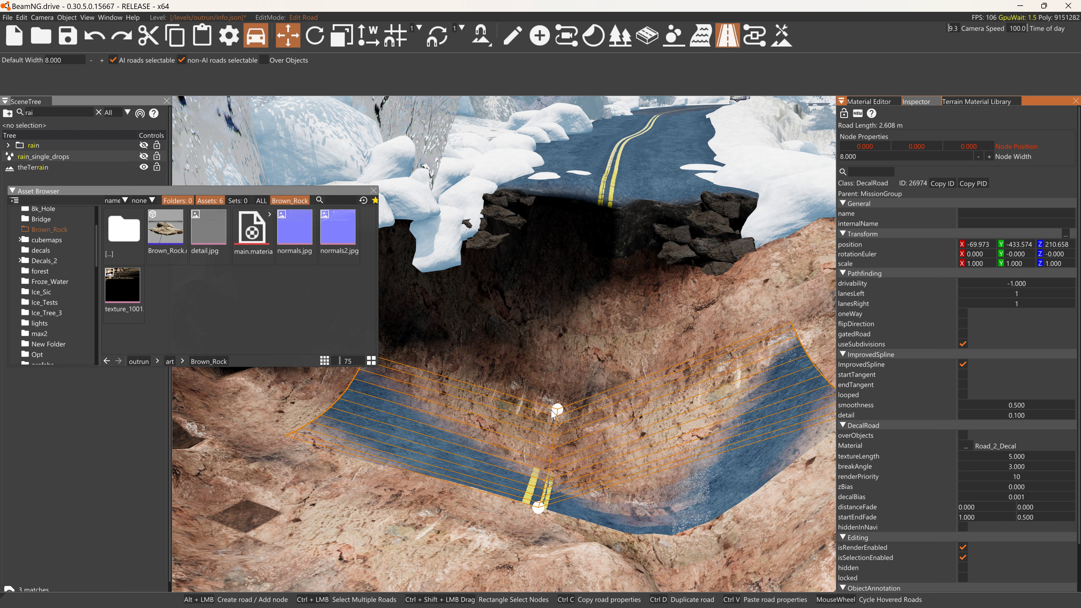
left_click_drag(553, 414, 561, 379)
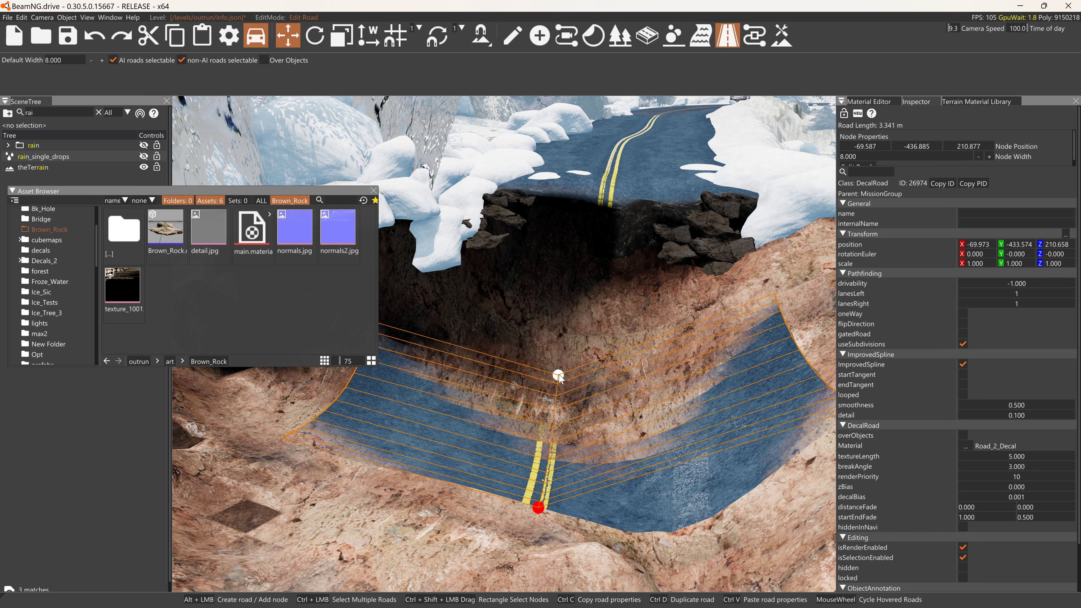
Check the broken road's node width, then give the new road piece node width 7.25, texture length 6.3 and start fade 1.
left_click(682, 166)
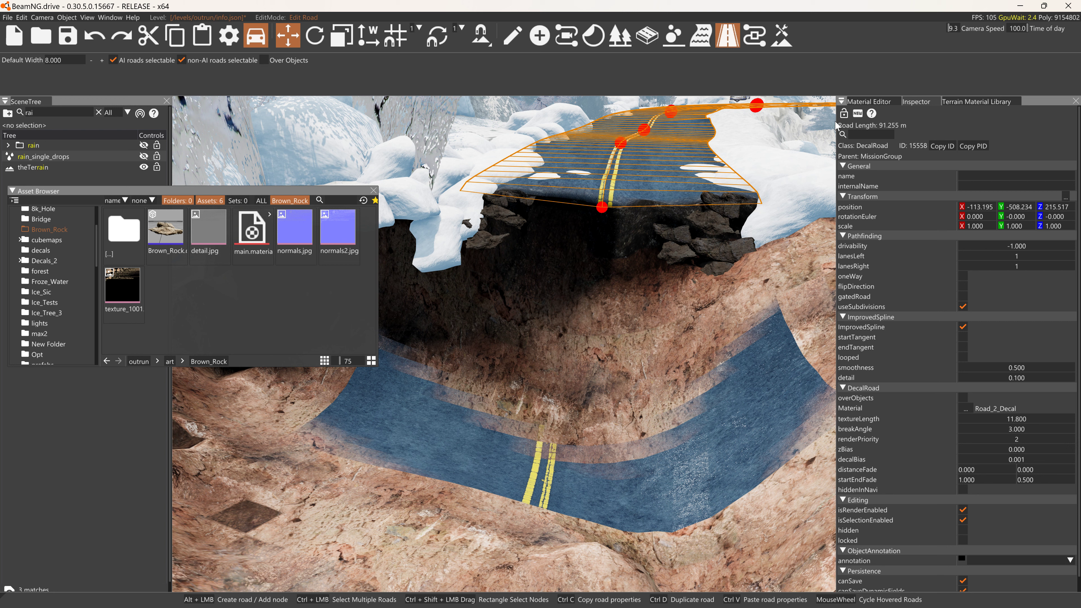
left_click(621, 142)
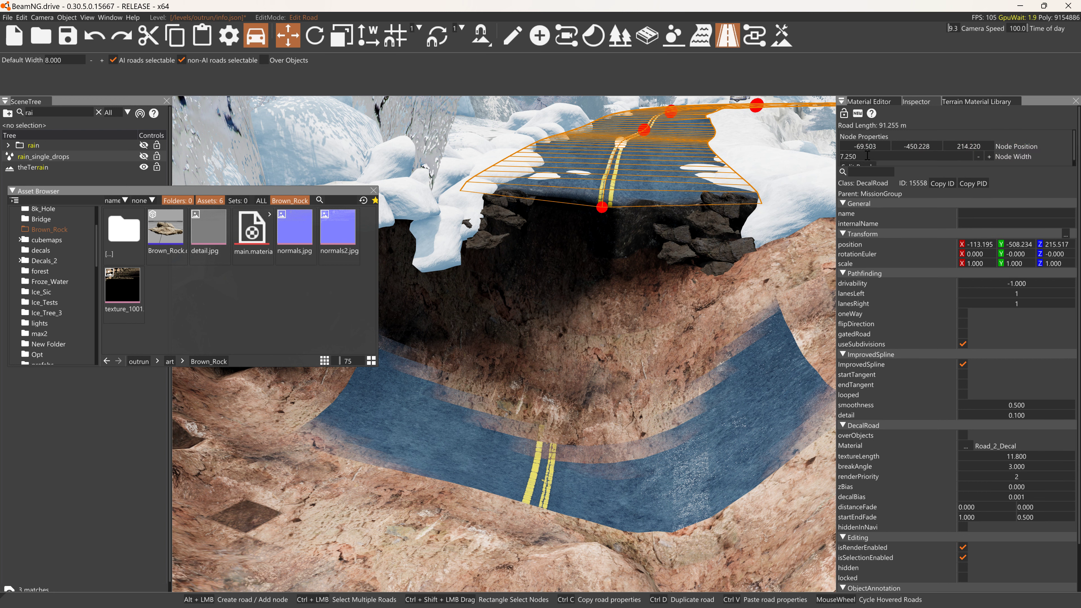
left_click(766, 309)
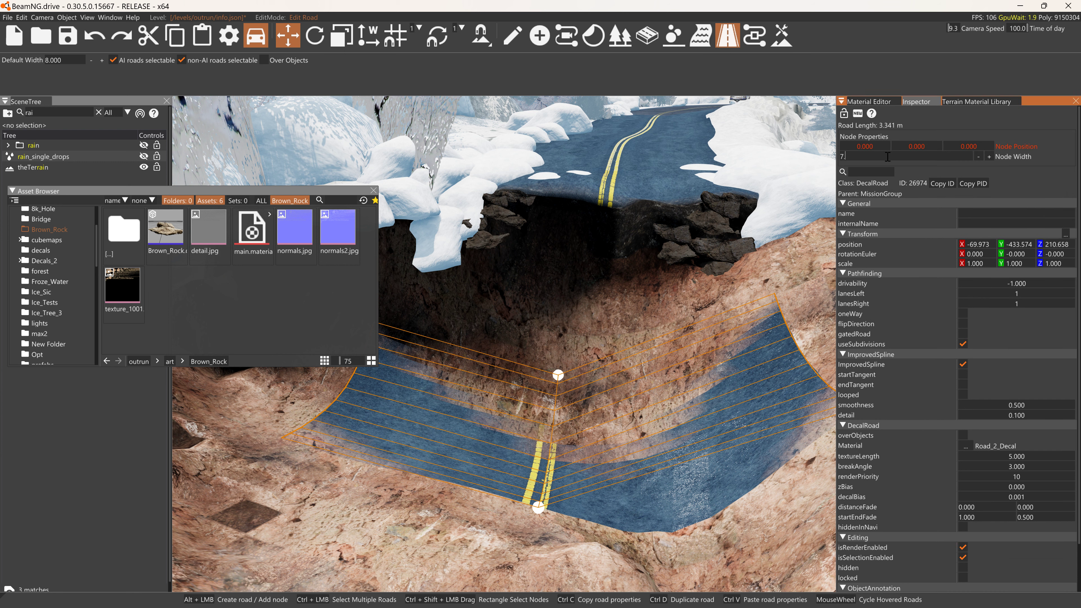
type("25")
key("Return")
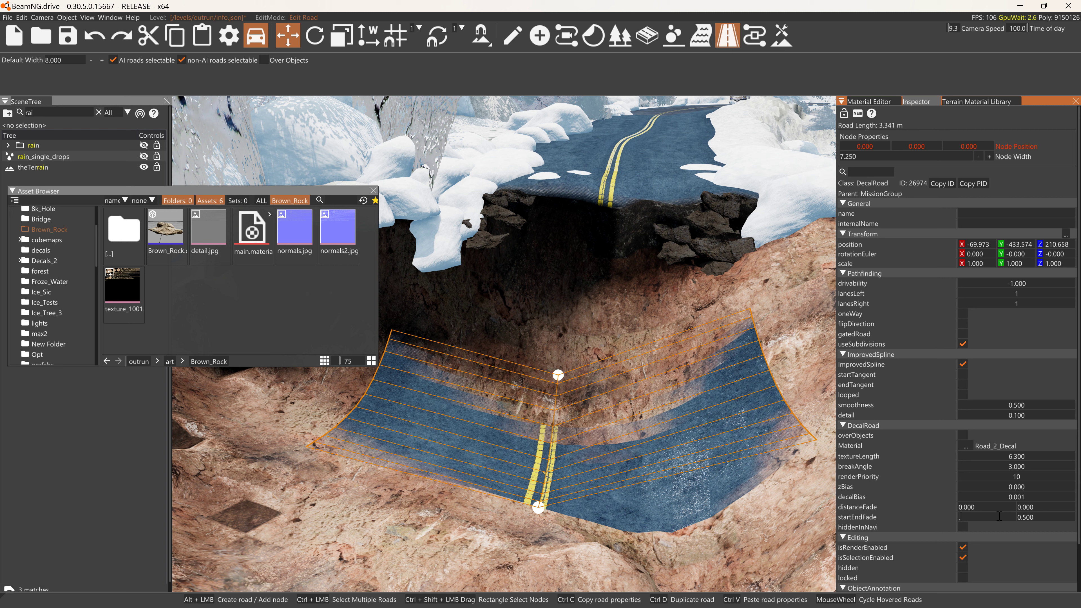
key("Return")
Reposition both nodes of the new road piece so it lies turned at an angle across the sinkhole slope, about 3 m long.
left_click_drag(538, 507, 594, 514)
left_click_drag(558, 376, 648, 426)
left_click_drag(595, 516, 556, 520)
left_click_drag(643, 422, 634, 430)
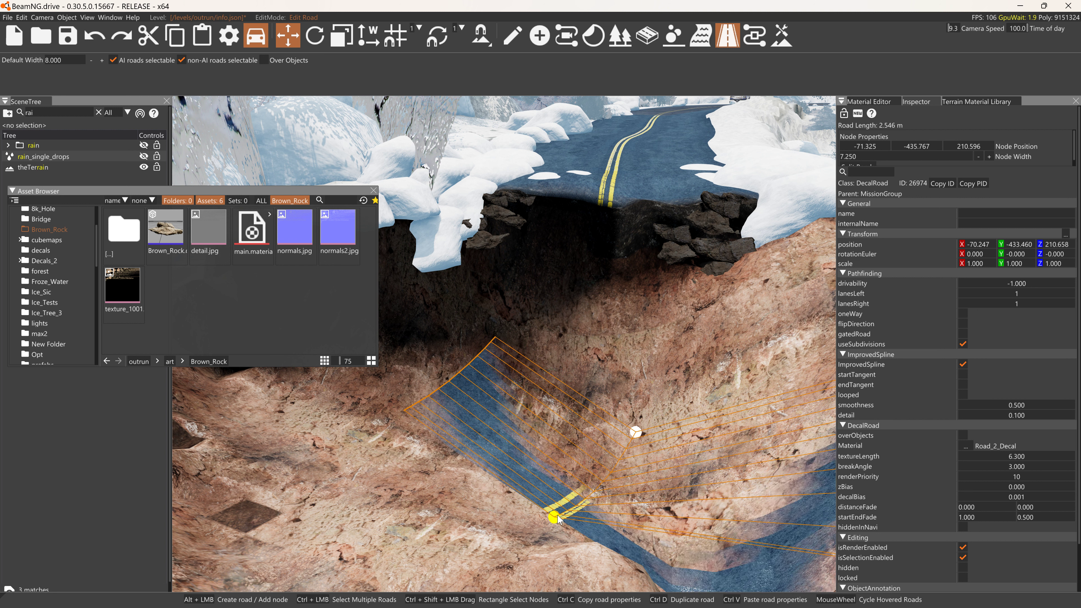
left_click_drag(554, 516, 515, 515)
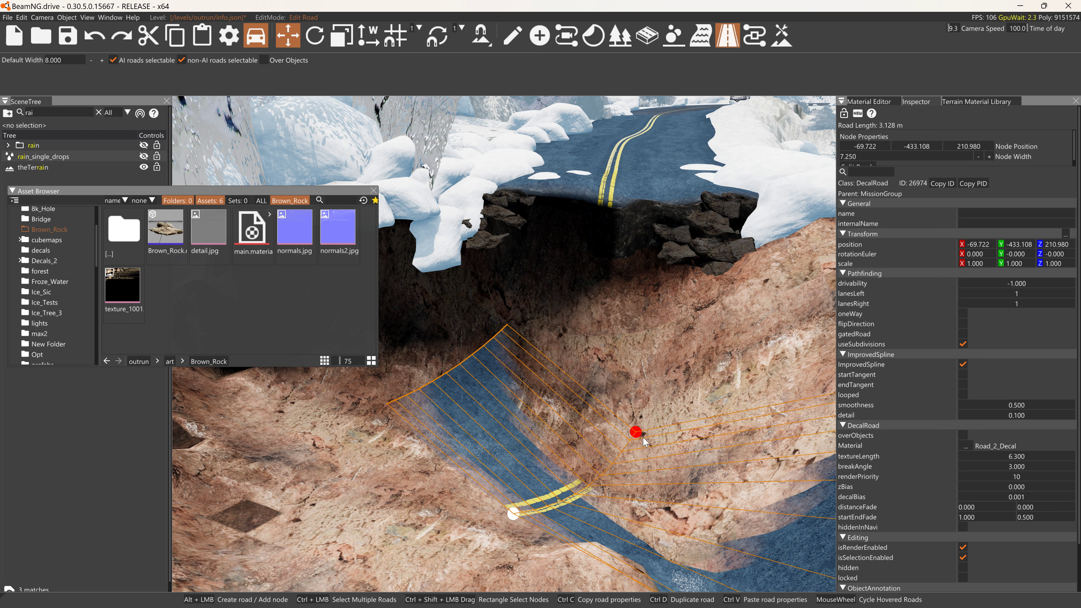
mouse_move(637, 433)
left_mouse_down()
mouse_move(590, 446)
mouse_move(639, 443)
left_mouse_up()
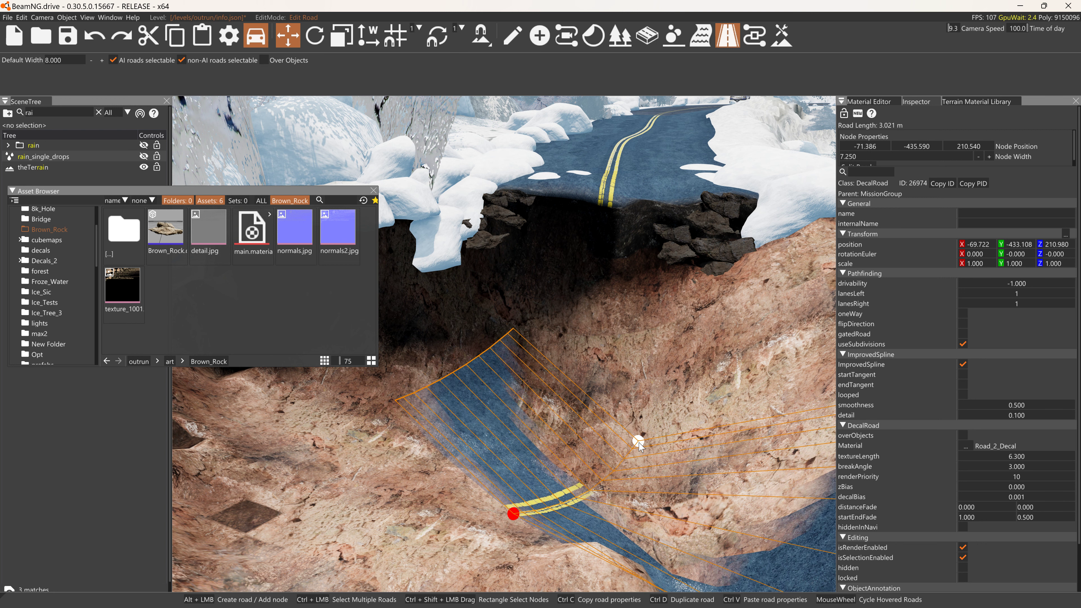
Move both nodes of the fallen road piece farther apart so it lies about 4.1 m long across the sinkhole slope.
left_click_drag(525, 517, 491, 524)
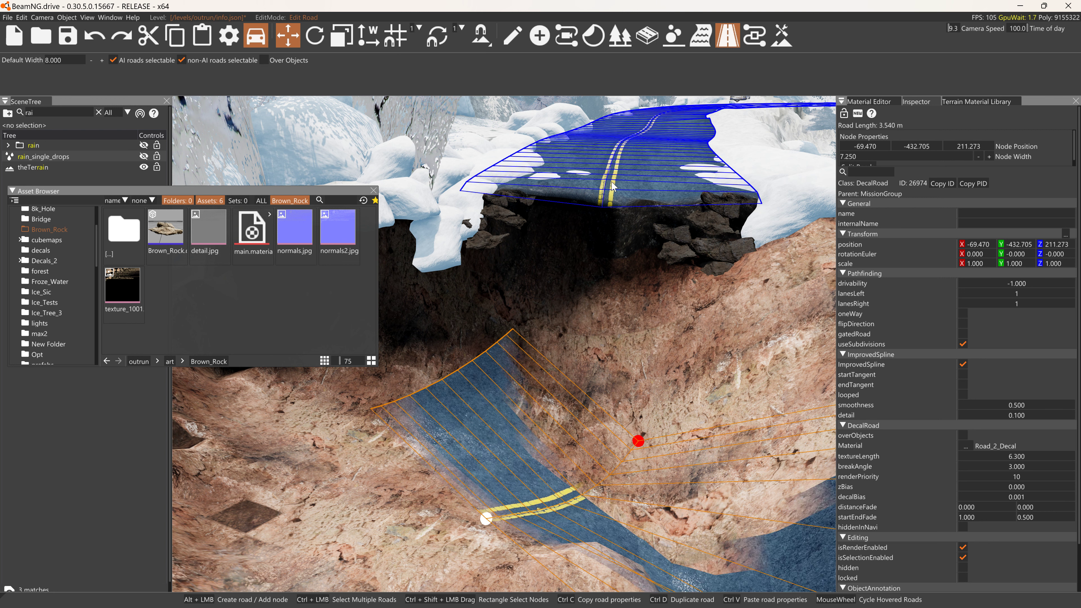
left_click_drag(642, 443, 696, 468)
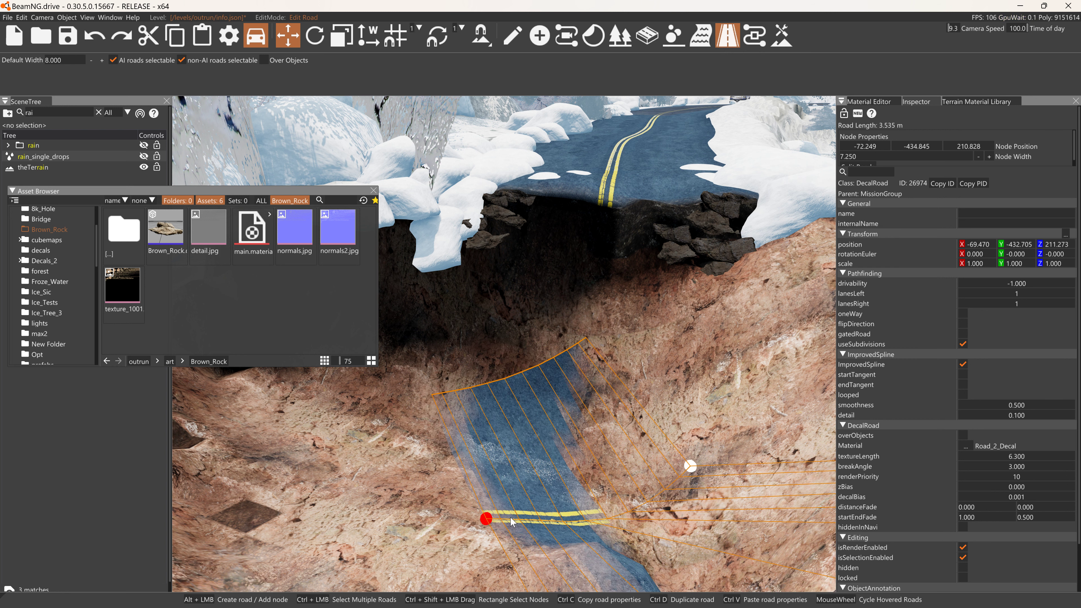
left_click_drag(487, 520, 451, 537)
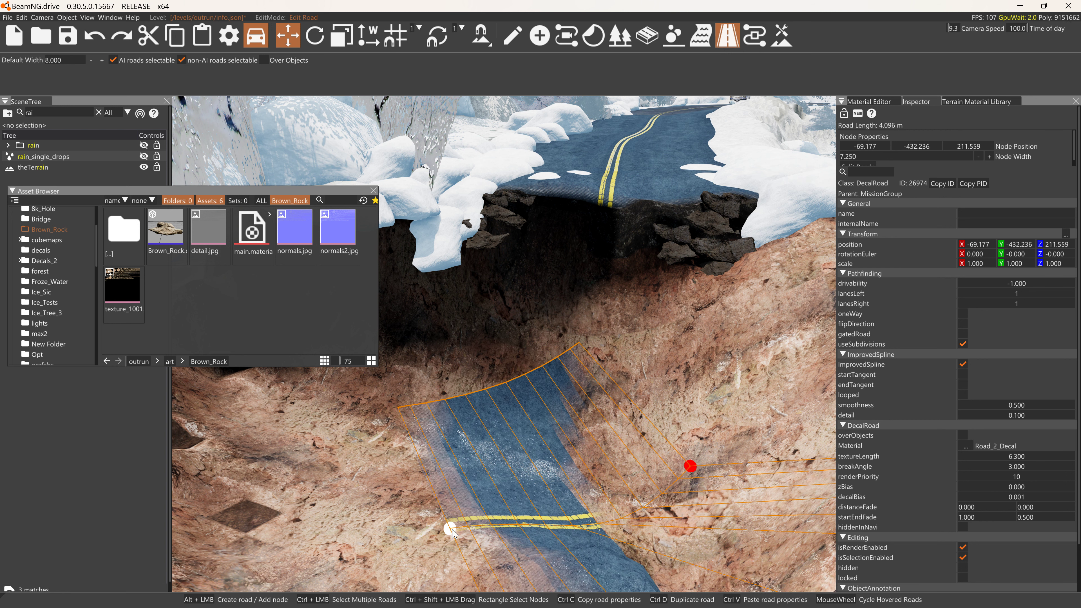
left_click(512, 350)
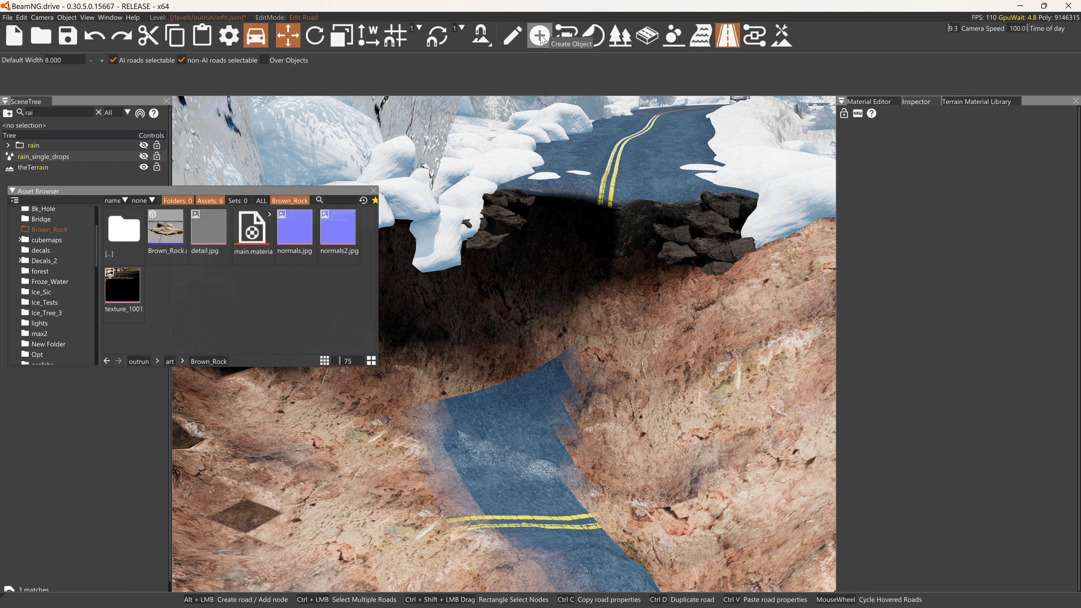
Duplicate the dark rock pile beneath the broken road's edge and place the copy beside the fallen road piece's upper end.
left_click(519, 42)
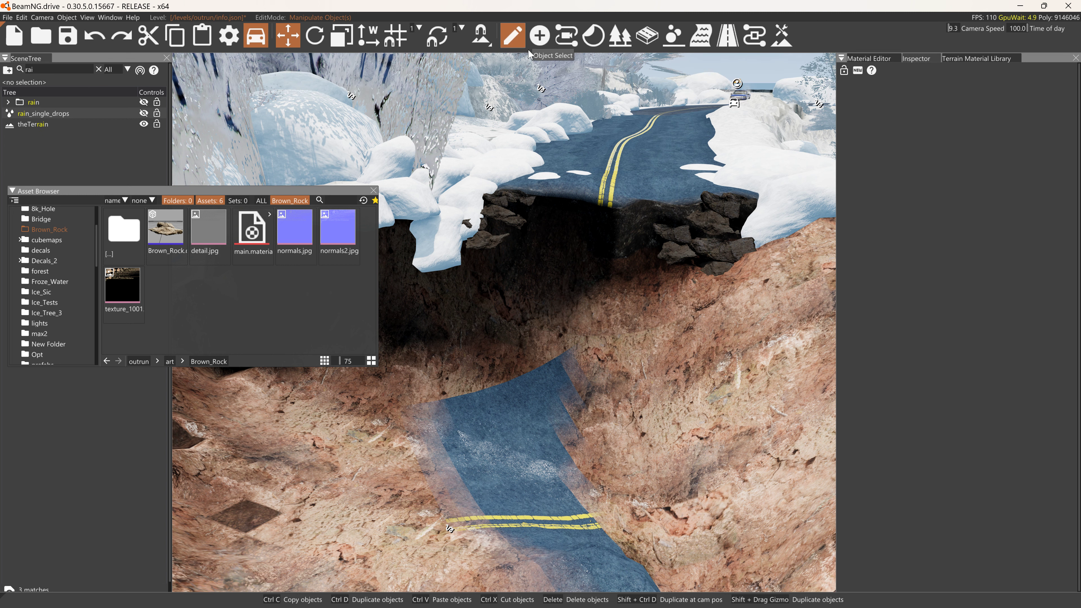
left_click(719, 243)
left_click_drag(722, 254, 400, 444, "shift")
Adjust the copied rock pile's rotation, scale and position so the rocks cover the upper corner of the fallen road piece.
key("2")
key("3")
key("1")
key("2")
key("1")
key("2")
key("1")
key("s")
mouse_move(521, 454)
right_mouse_down()
mouse_move(532, 428)
mouse_move(537, 463)
right_mouse_up()
left_click(529, 439)
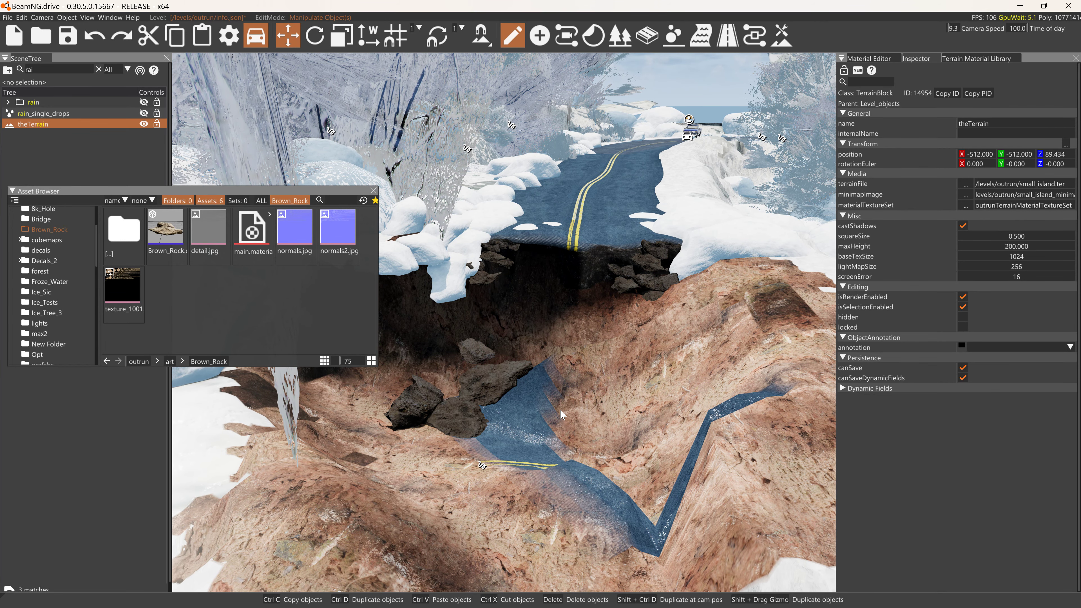
Shift the fallen road piece's far node so its upper end runs beneath the copied rocks, with the road about 4 m long.
left_click(727, 35)
left_click(544, 420)
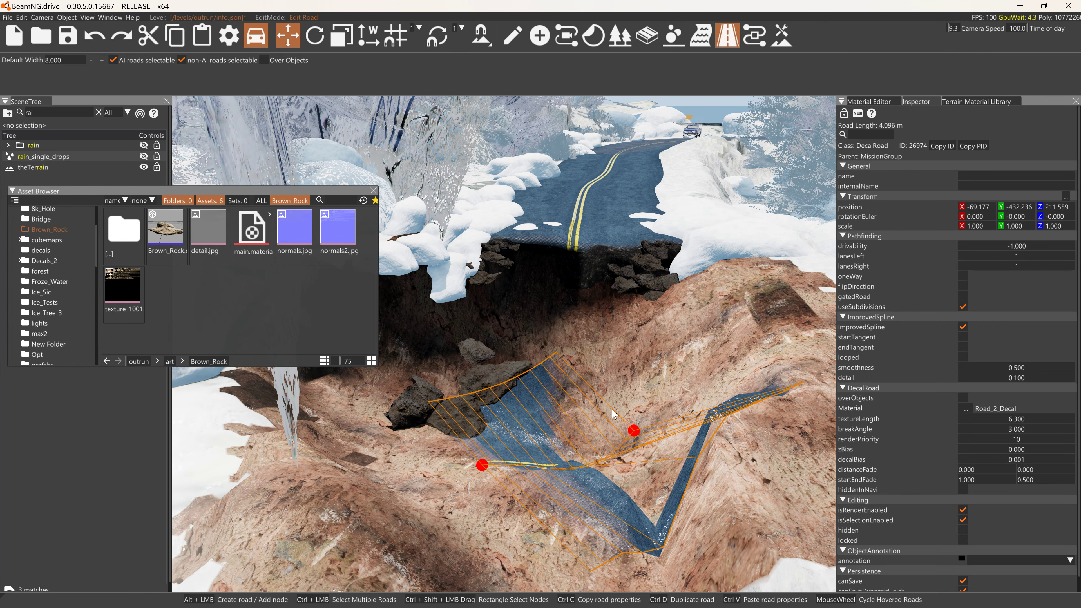
left_click(634, 429)
left_click_drag(634, 429, 583, 417)
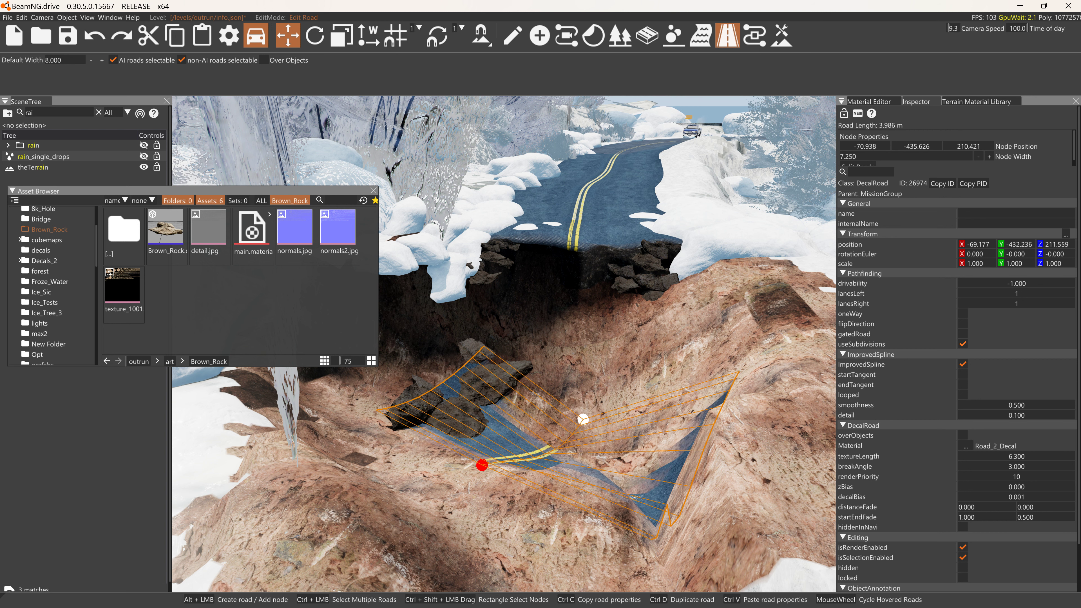
left_click(603, 351)
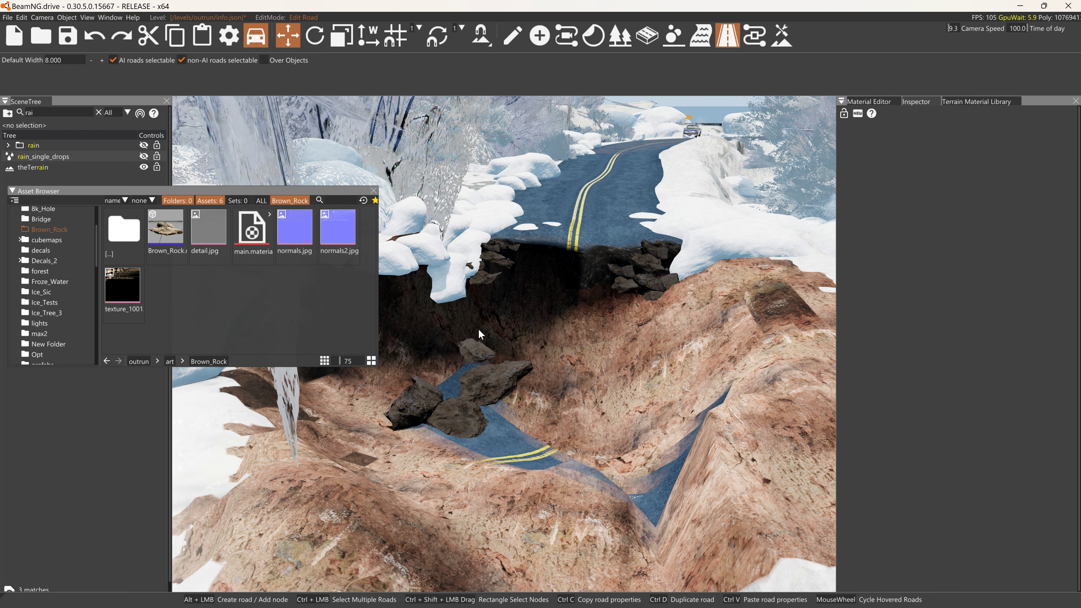
Duplicate the large snow mound beside the broken road and place the copy over the fallen road piece's lower stretch in the sinkhole.
right_click_drag(426, 230, 421, 215)
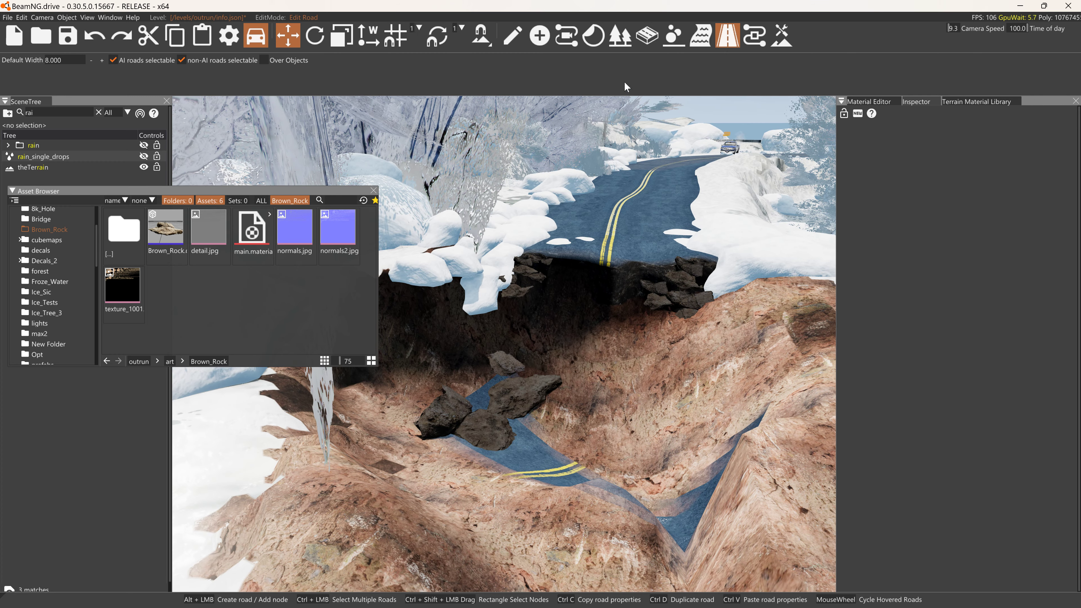
left_click(513, 35)
left_click(424, 226)
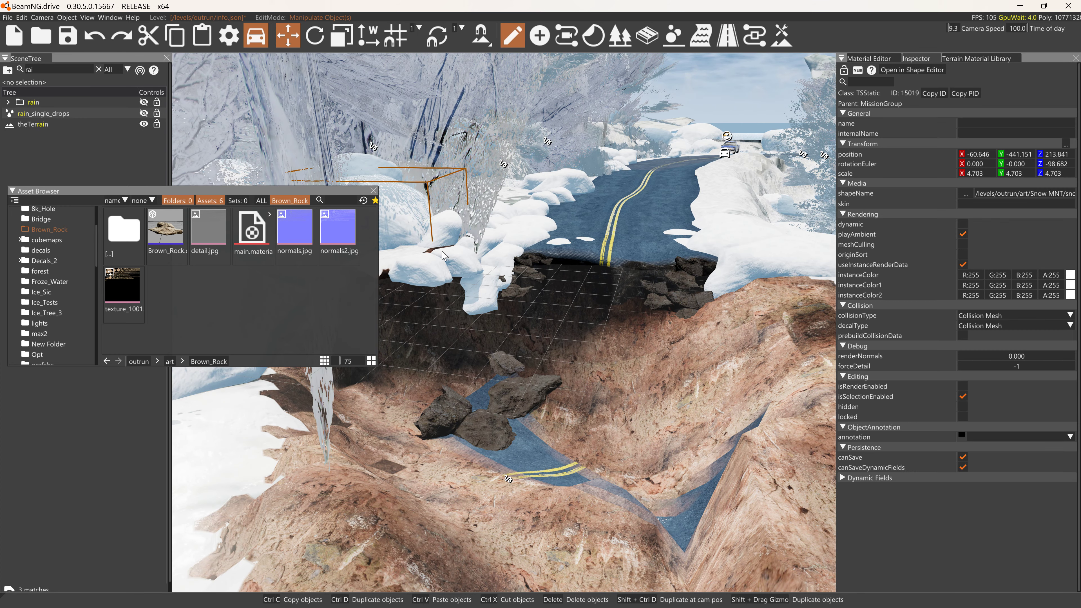
right_click_drag(442, 256, 426, 251)
key("ctrl+d")
mouse_move(715, 308)
right_mouse_down()
mouse_move(732, 308)
mouse_move(720, 303)
right_mouse_up()
left_click_drag(654, 263, 723, 434)
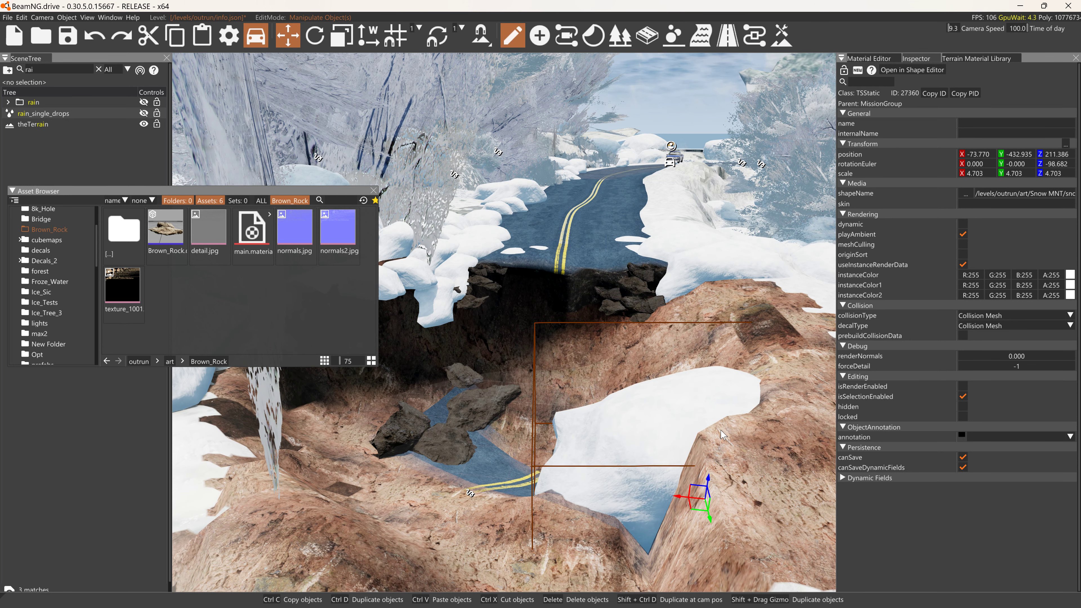
left_click(717, 343)
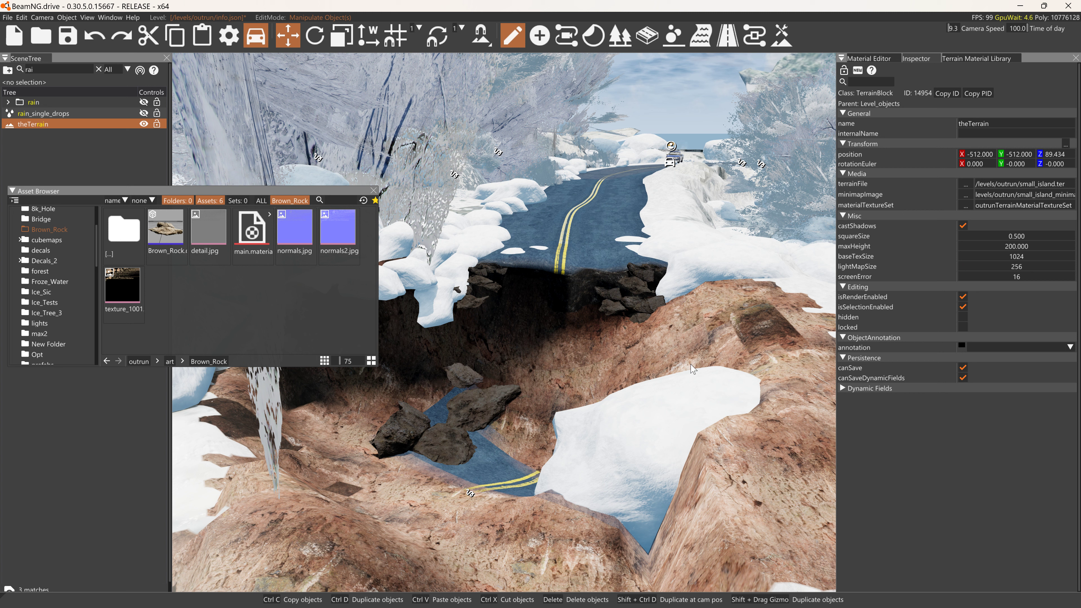
Select the smaller snow piece overhanging the sinkhole beside the broken road's edge.
left_click(427, 265)
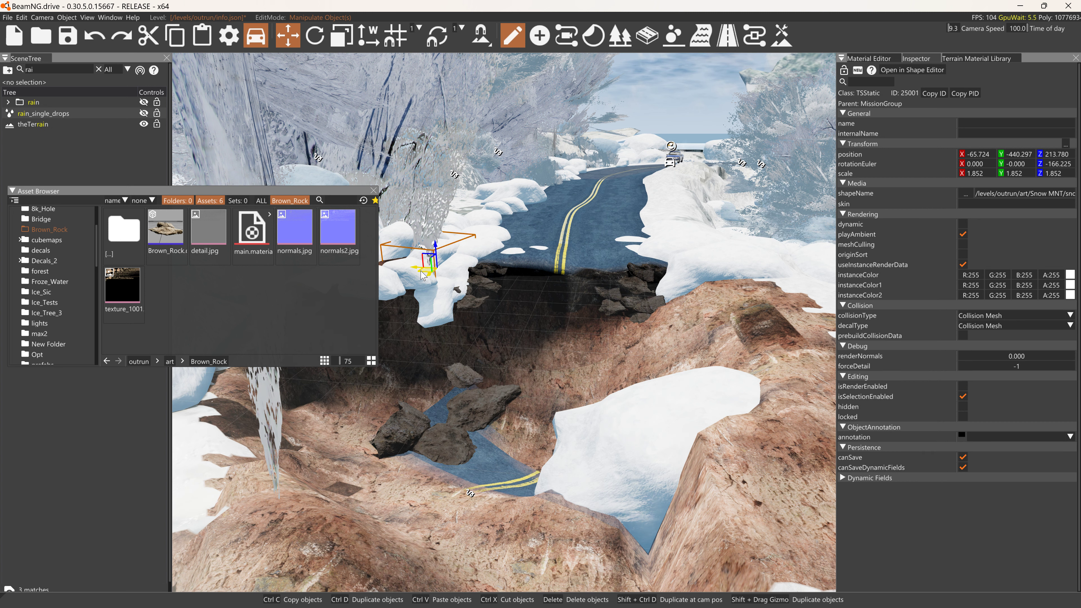
Duplicate the snow clump from the broken road edge onto the nearest fallen rock, rotating it and scaling it to about 1.313.
left_click_drag(436, 247, 473, 339, "shift")
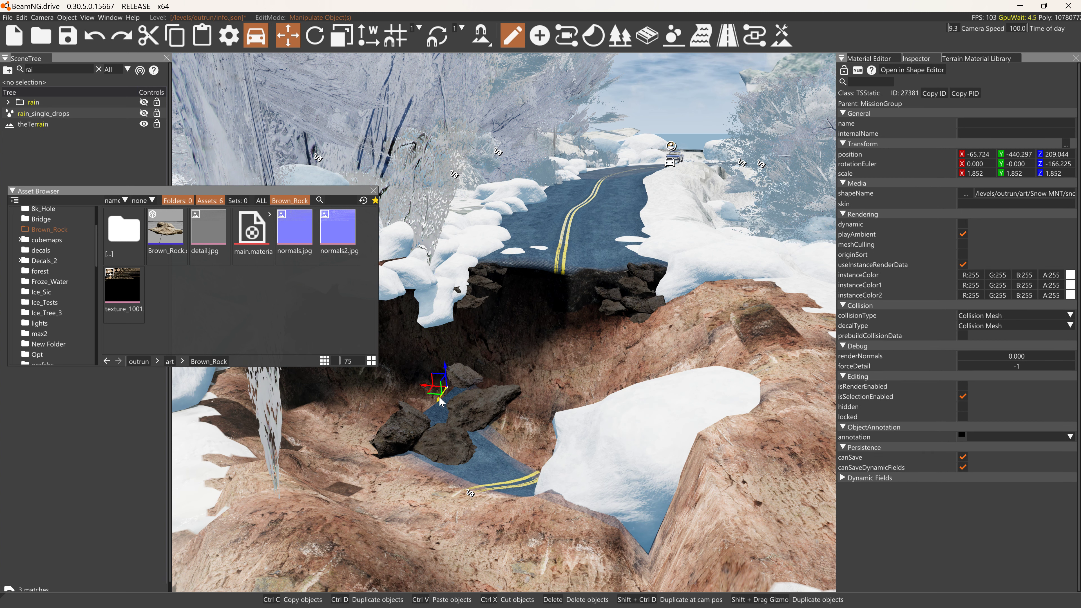
left_click_drag(439, 399, 394, 435)
key("3")
key("1")
key("2")
key("1")
key("2")
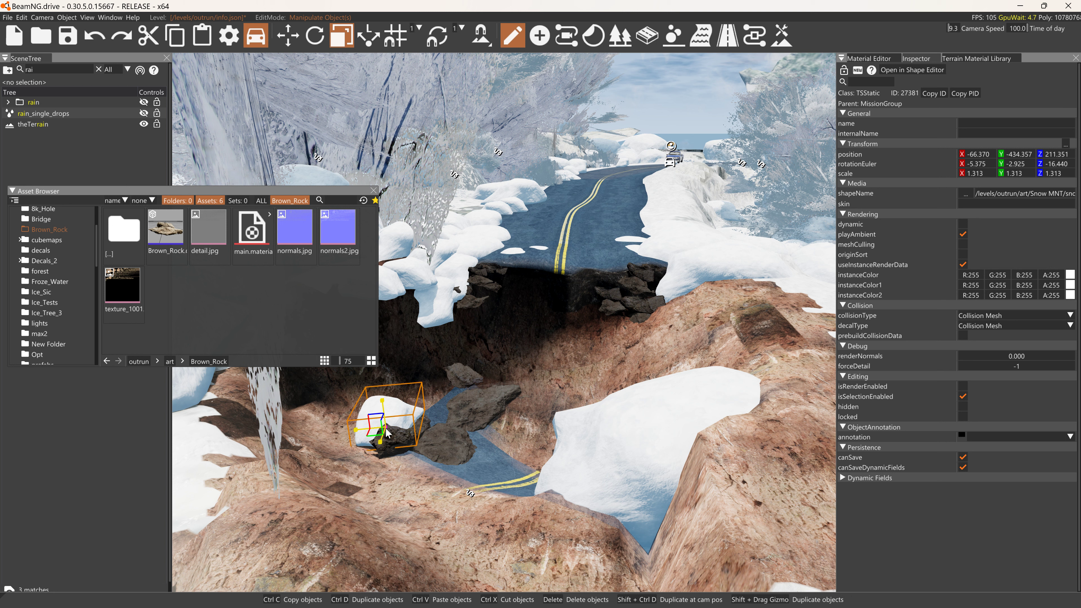
Duplicate the rock's snow cap onto the neighbouring fallen rock and stretch the copy to a scale of about 1.588 × 0.935 × 0.935.
left_click_drag(385, 428, 492, 381)
key("1")
key("2")
key("3")
key("1")
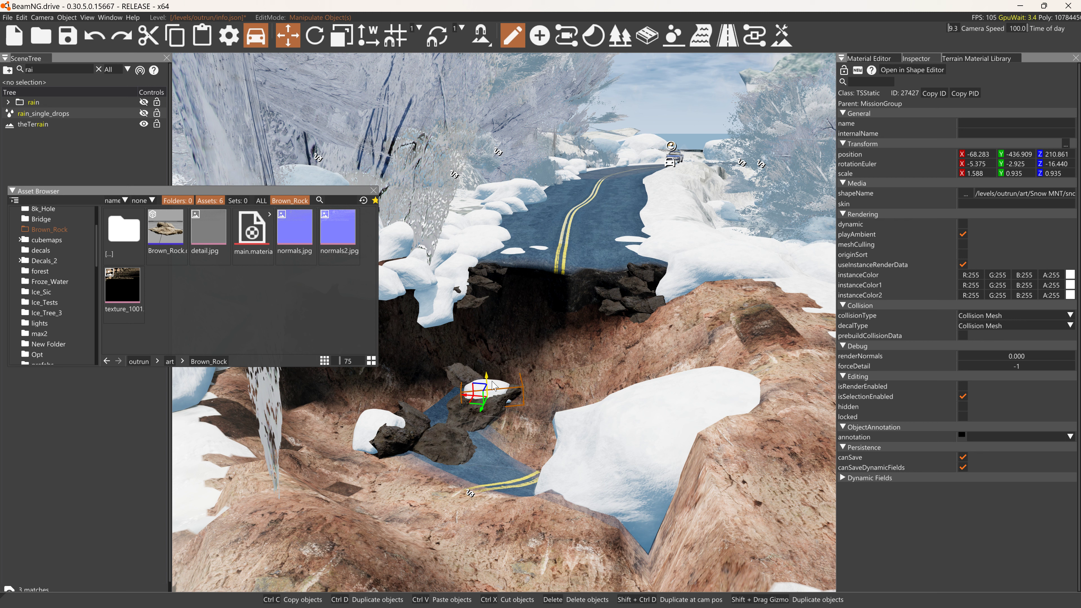
Tilt and flatten the second rock's snow cap to a scale of about 2.146 × 1.264 × 0.664, and deselect it.
key("2")
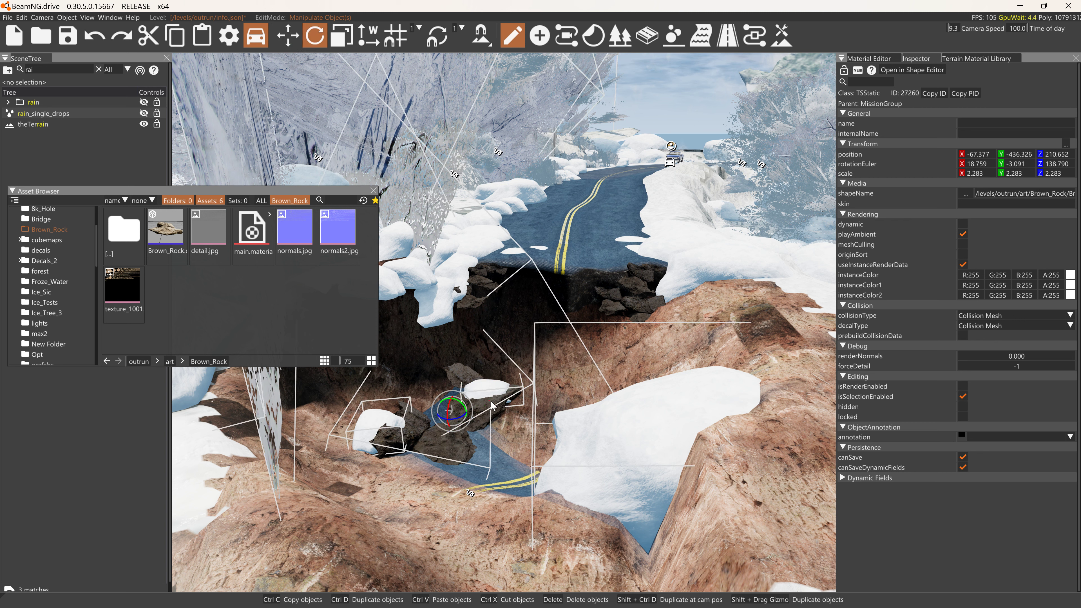
mouse_move(490, 410)
left_mouse_down()
mouse_move(503, 398)
mouse_move(485, 385)
mouse_move(483, 396)
mouse_move(492, 384)
mouse_move(473, 401)
left_mouse_up()
key("3")
key("1")
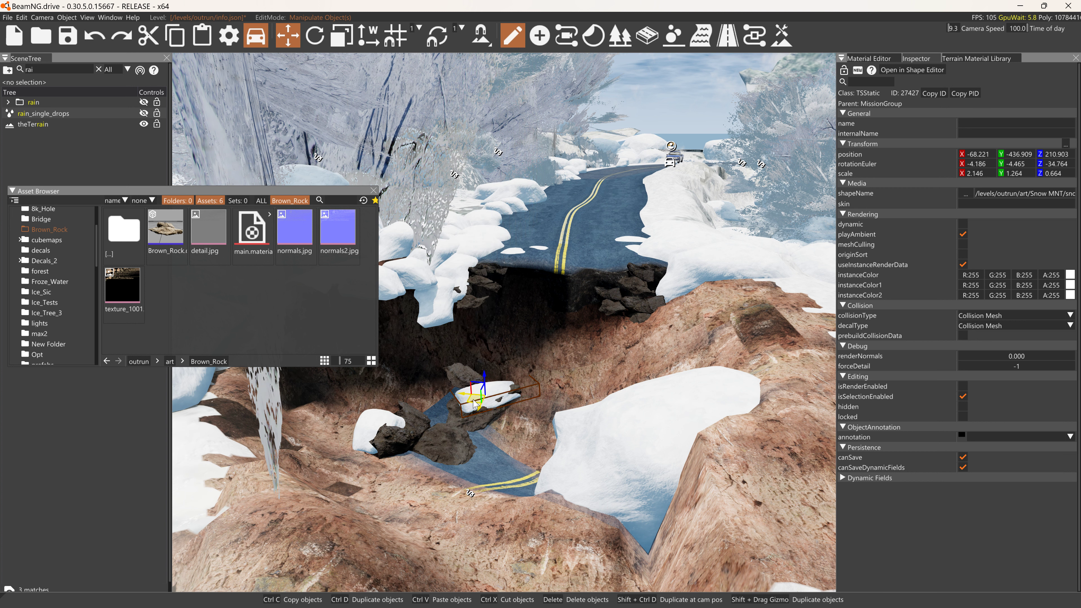
left_click(478, 377)
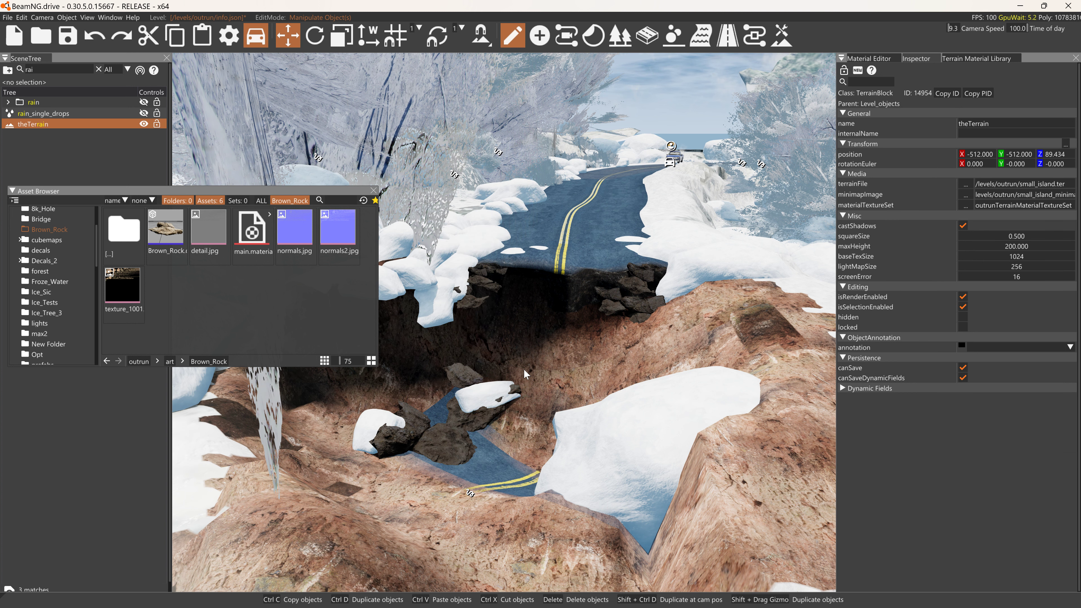
right_click_drag(560, 353, 532, 363)
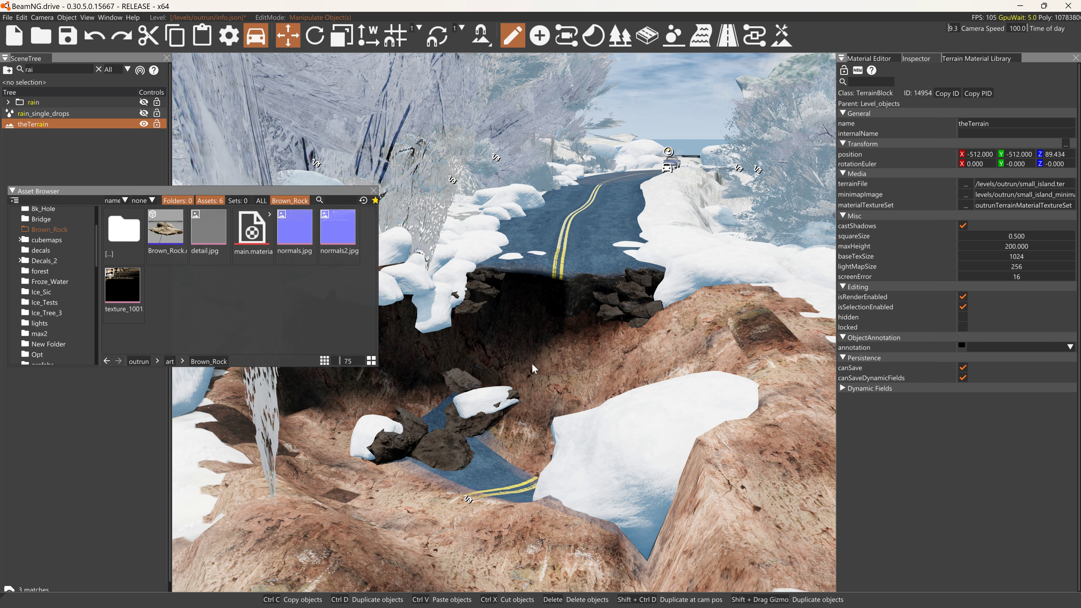
left_click(439, 326)
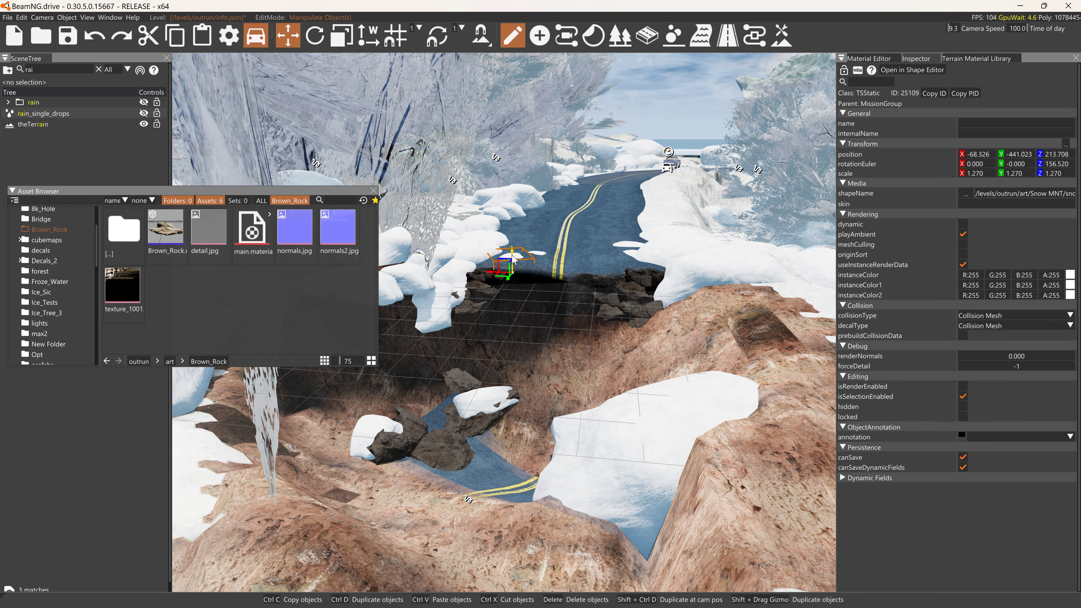
left_click(509, 402)
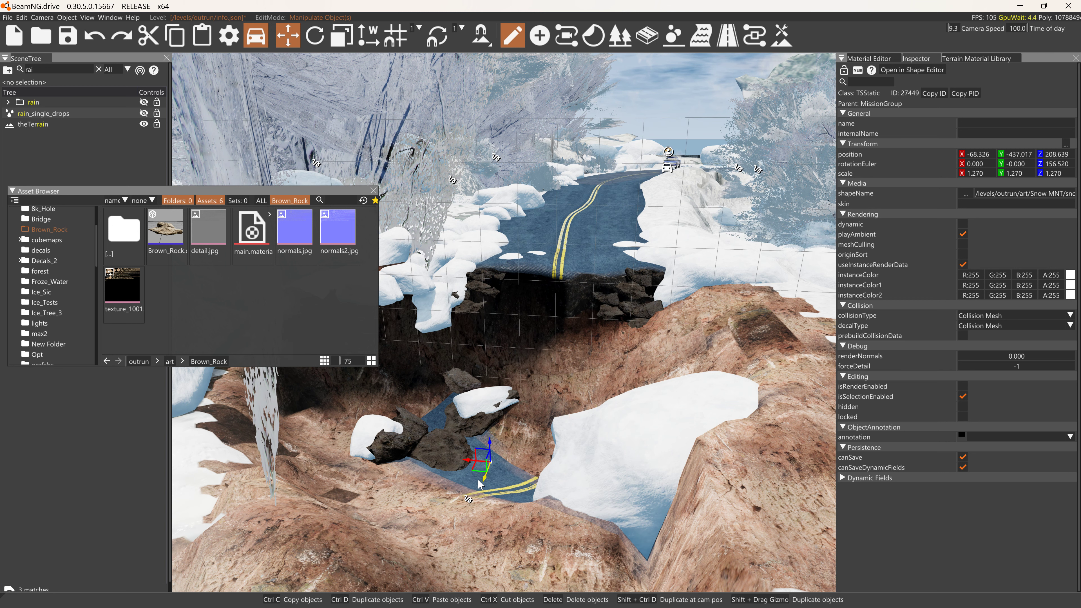
left_click(478, 499)
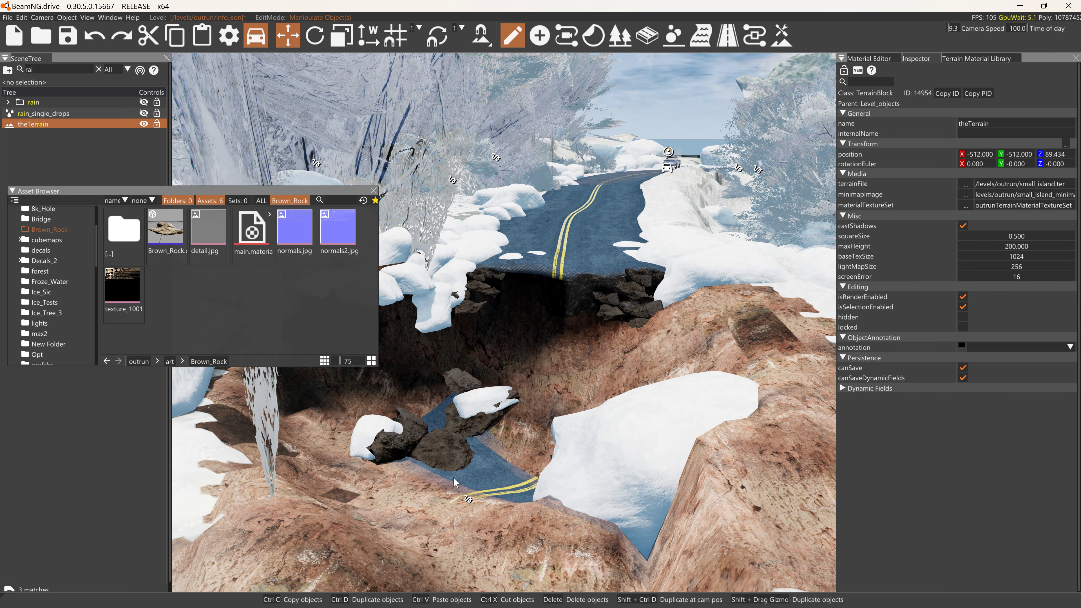
key("ctrl+d")
Duplicate the small snow clump from the road edge twice beside the fallen rocks, scaling the second copy to about 1.61.
left_click(516, 268)
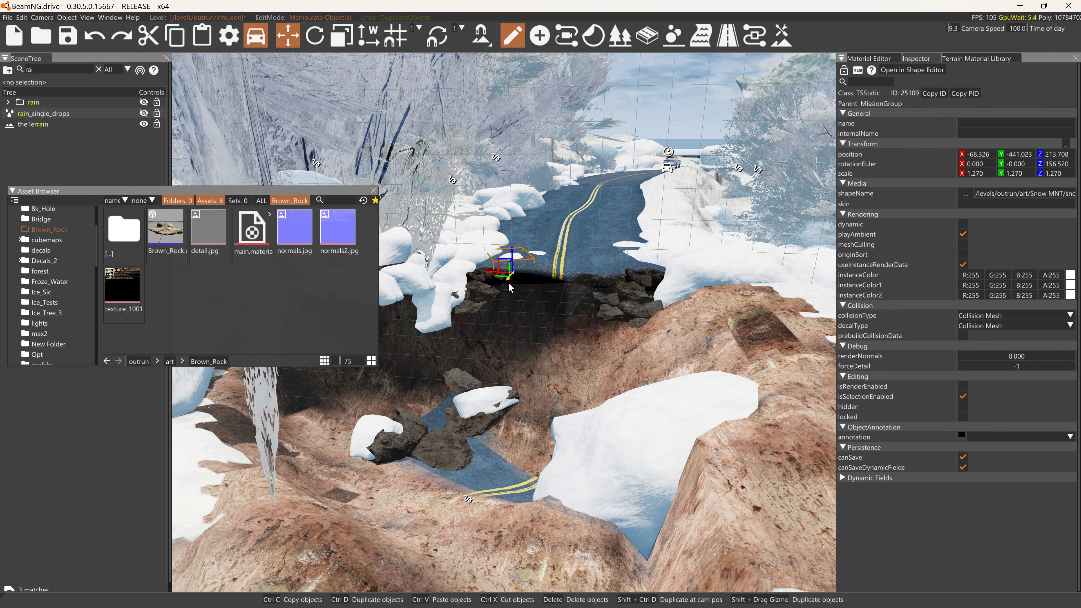
left_click_drag(509, 286, 392, 490, "shift")
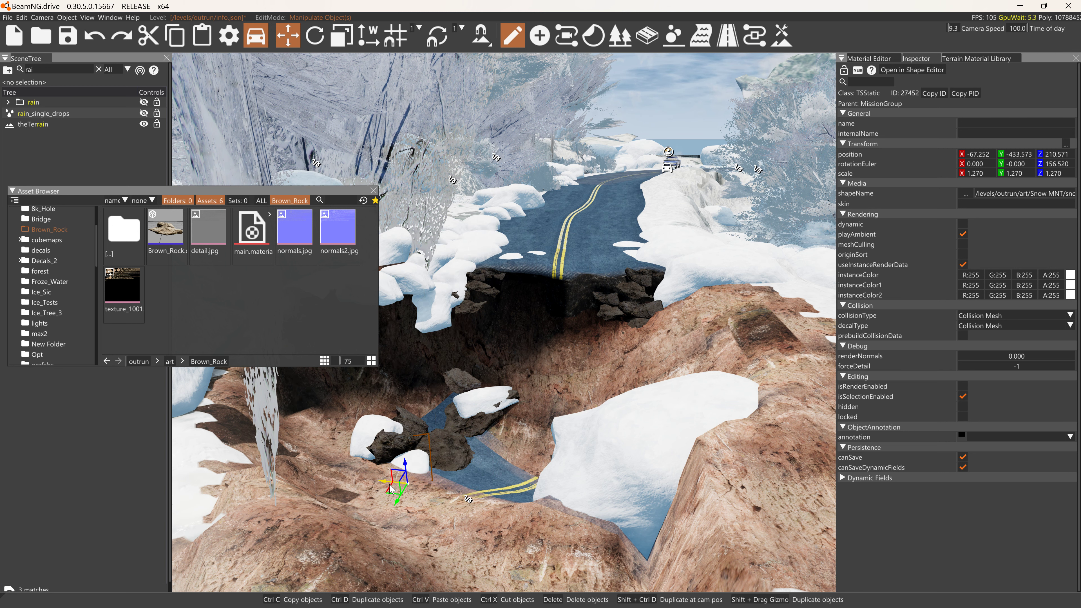
left_click_drag(400, 502, 345, 481, "shift")
key("3")
key("1")
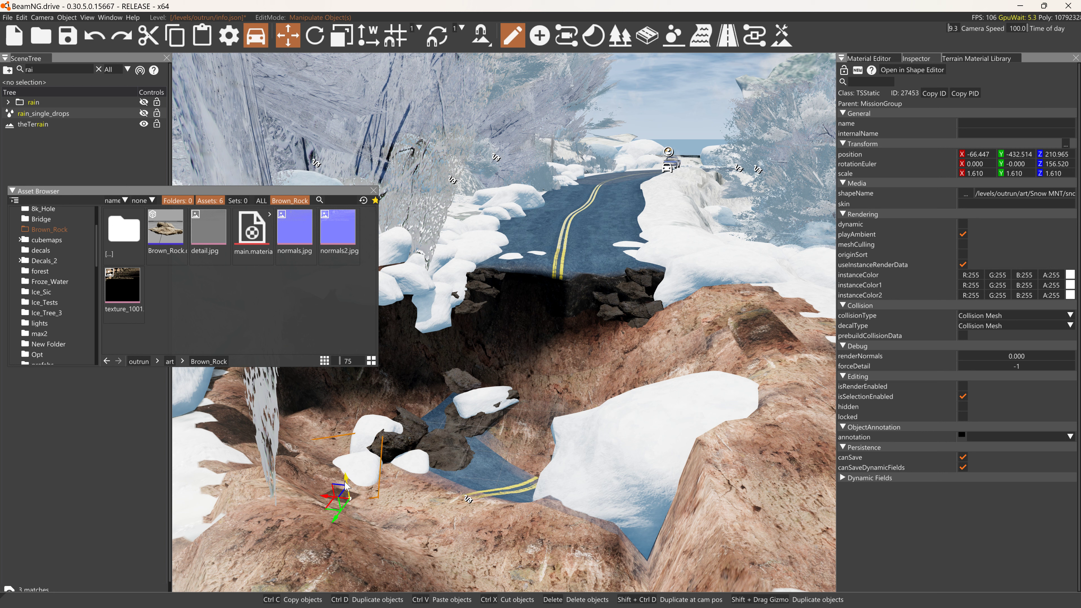
Nudge the brown rock in the middle of the pit along X to about -67.36.
left_click(458, 381)
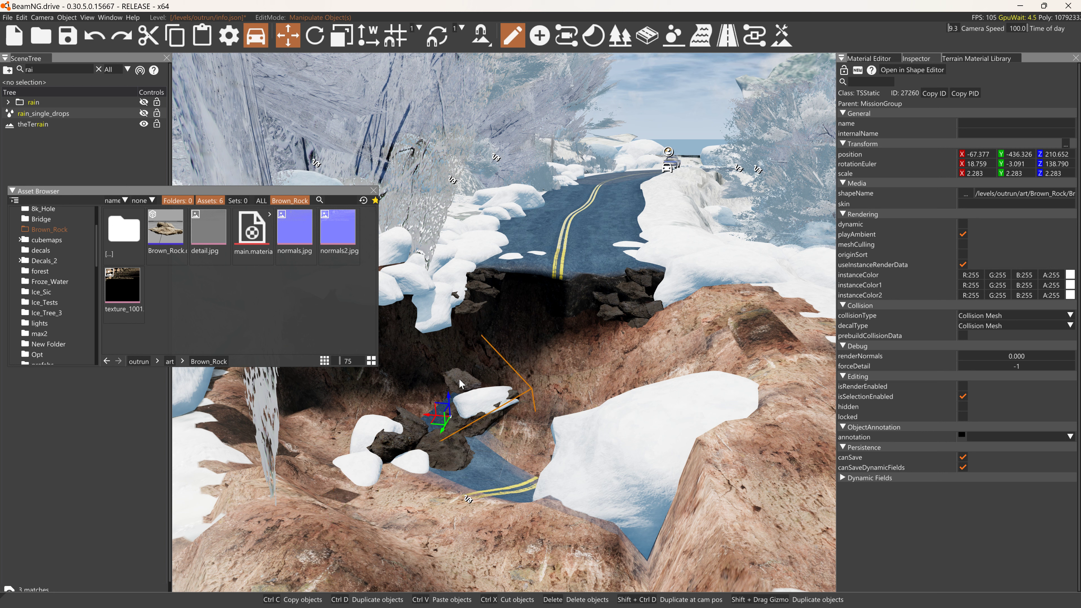
left_click_drag(420, 418, 443, 400)
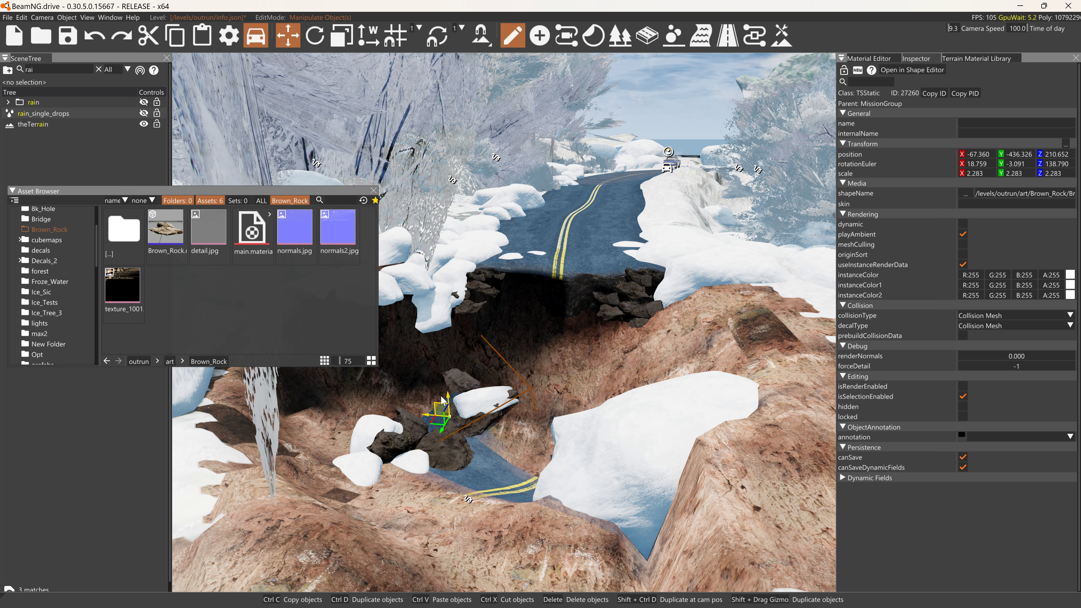
left_click(440, 312)
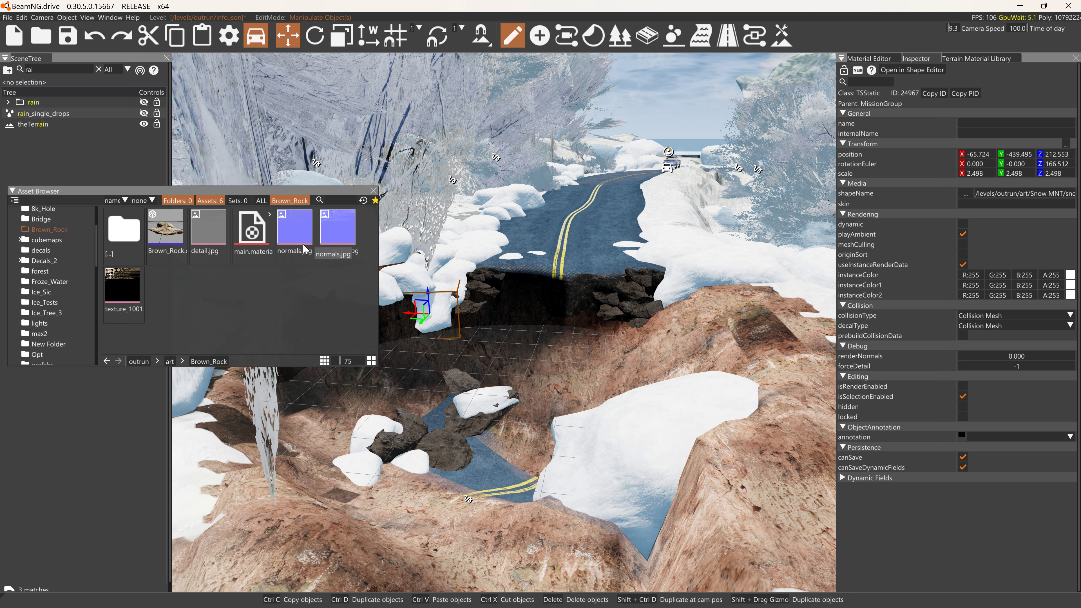
Place the Ice_Sic.dae icicle under the snow overhang at the cliff edge, rotated and scaled uniformly to about 0.663.
left_click(41, 291)
left_click_drag(237, 235, 438, 395)
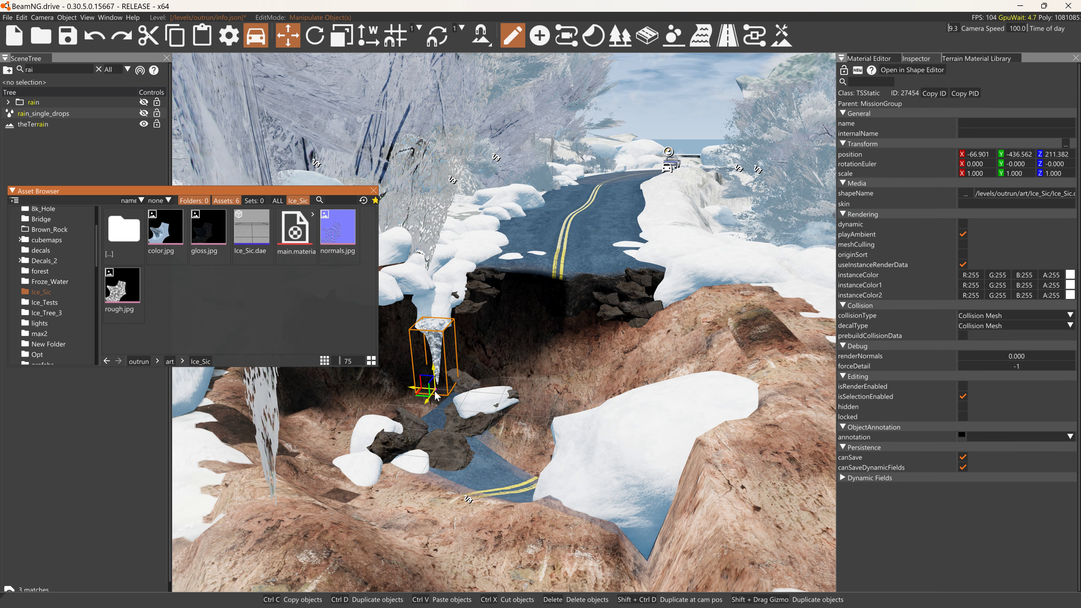
key("2")
left_click_drag(441, 400, 402, 332)
key("1")
key("2")
key("1")
key("3")
key("1")
right_click_drag(400, 329, 429, 335)
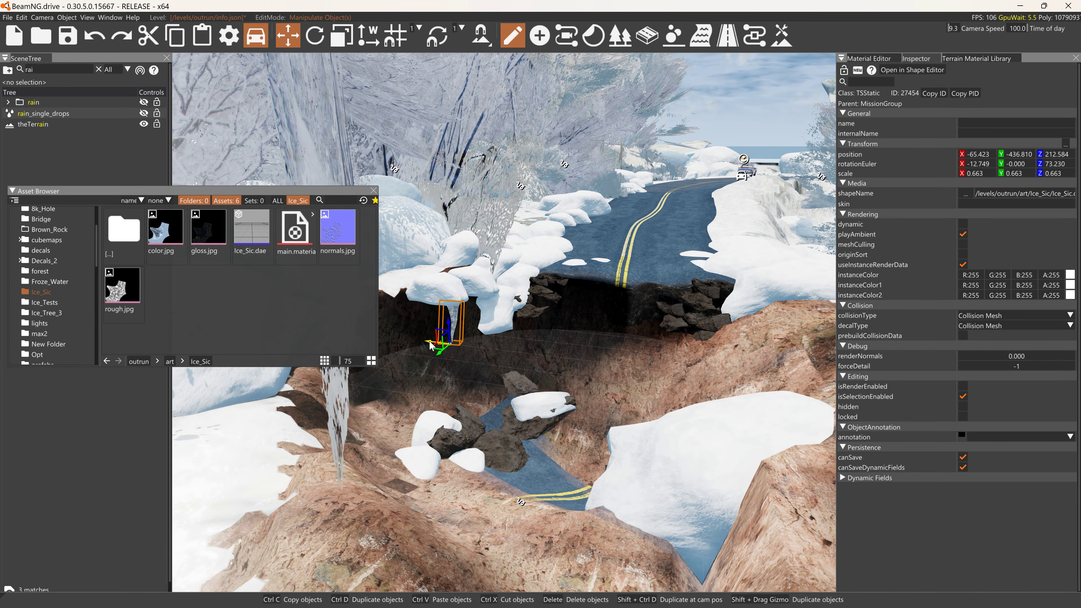
Duplicate the icicle farther along the snow overhang, tilting the copy and scaling it to about 0.510 × 0.510 × 0.843.
left_click_drag(431, 346, 408, 366, "shift")
key("2")
key("1")
key("2")
key("ctrl+z")
key("1")
key("2")
key("1")
key("3")
key("1")
key("2")
key("3")
key("1")
key("2")
key("1")
key("2")
key("1")
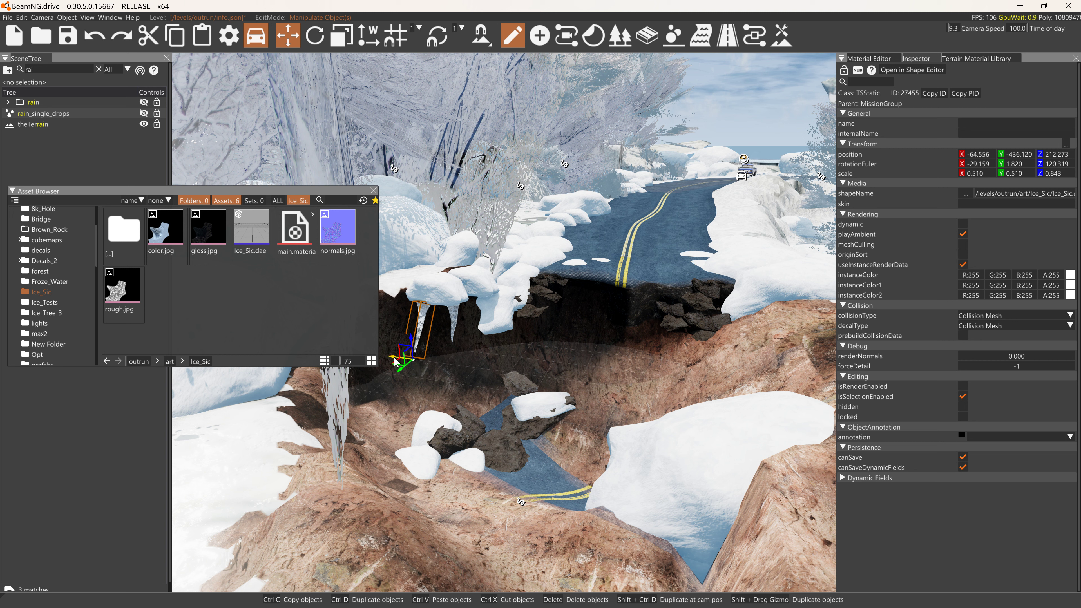
Add a third icicle between the two as a duplicate scaled to about 0.376 × 0.376 × 0.885, and deselect it.
left_click_drag(395, 362, 441, 337, "shift")
key("3")
key("2")
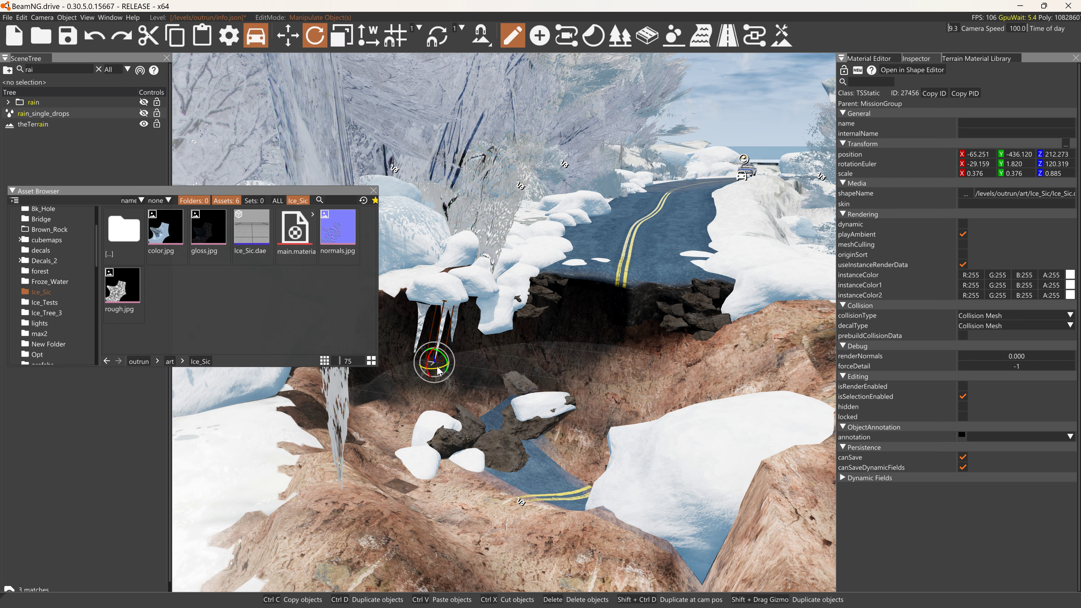
left_click(424, 318)
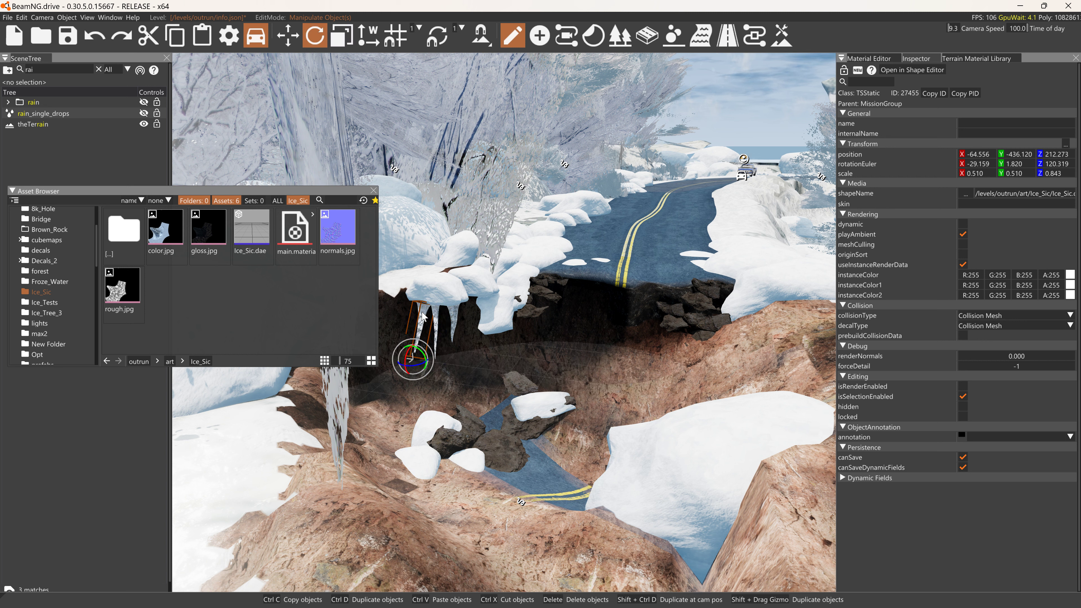
key("1")
left_click(452, 328)
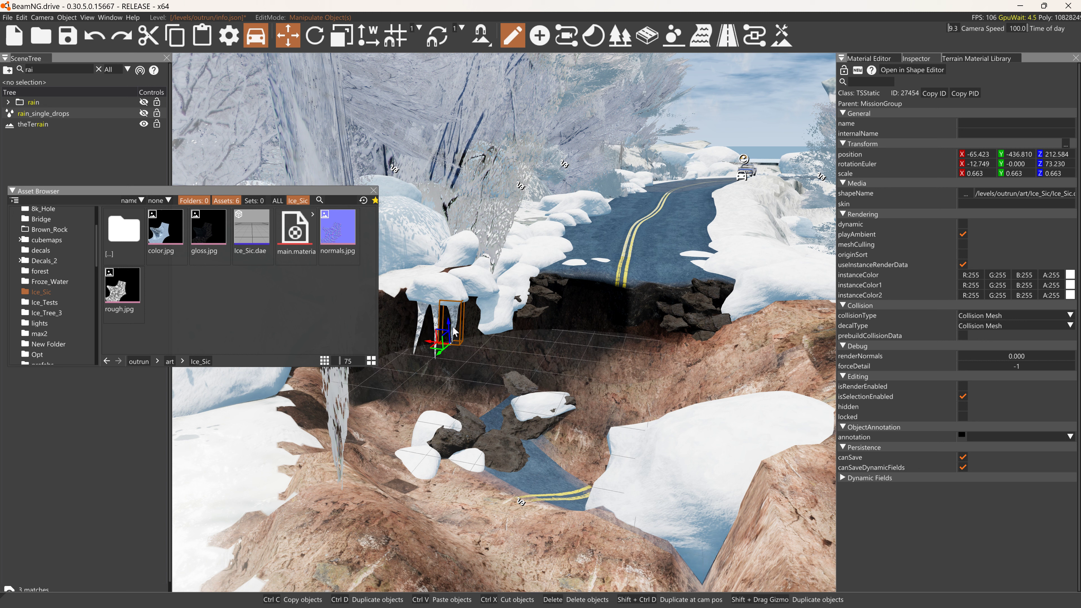
left_click(535, 309)
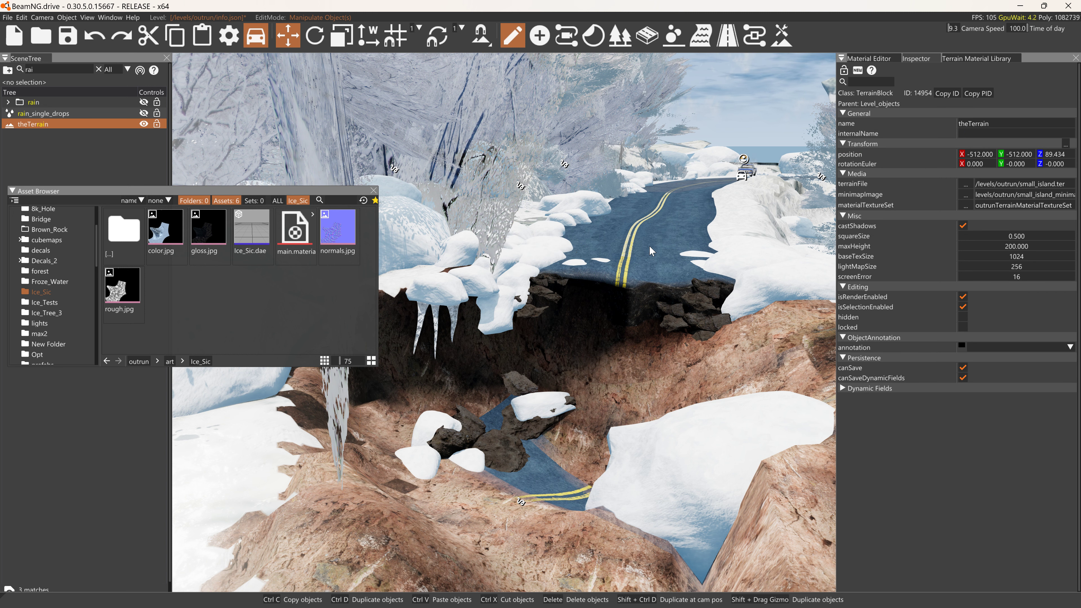
Duplicate two of the icicles together under the adjacent lower snow clump, and scale and rotate the copied pair to fit.
left_click(437, 317)
left_click(409, 332, "ctrl")
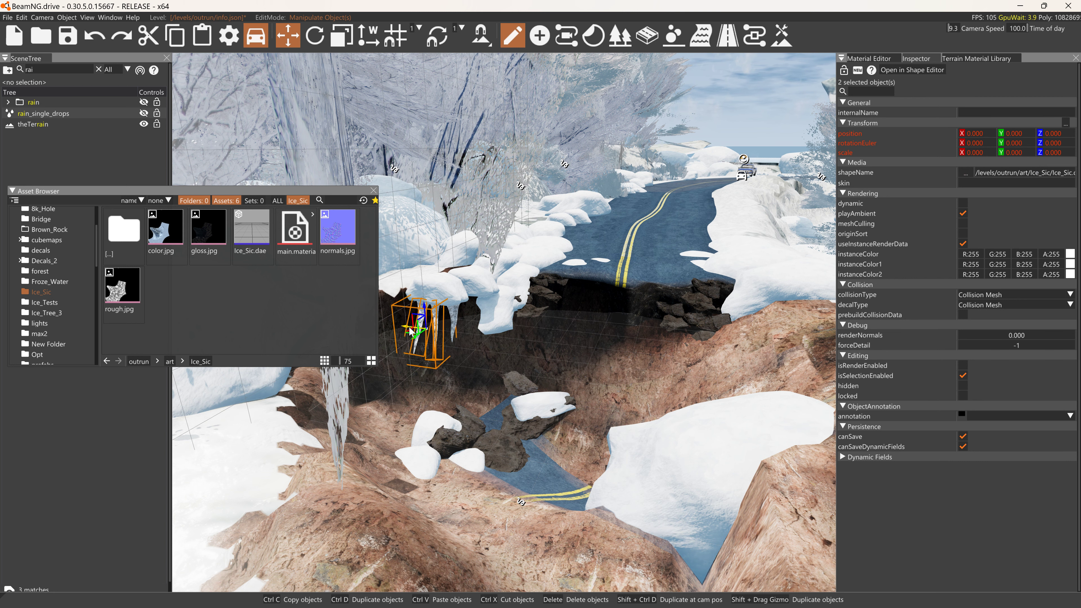
left_click_drag(410, 331, 506, 347)
key("3")
key("1")
key("2")
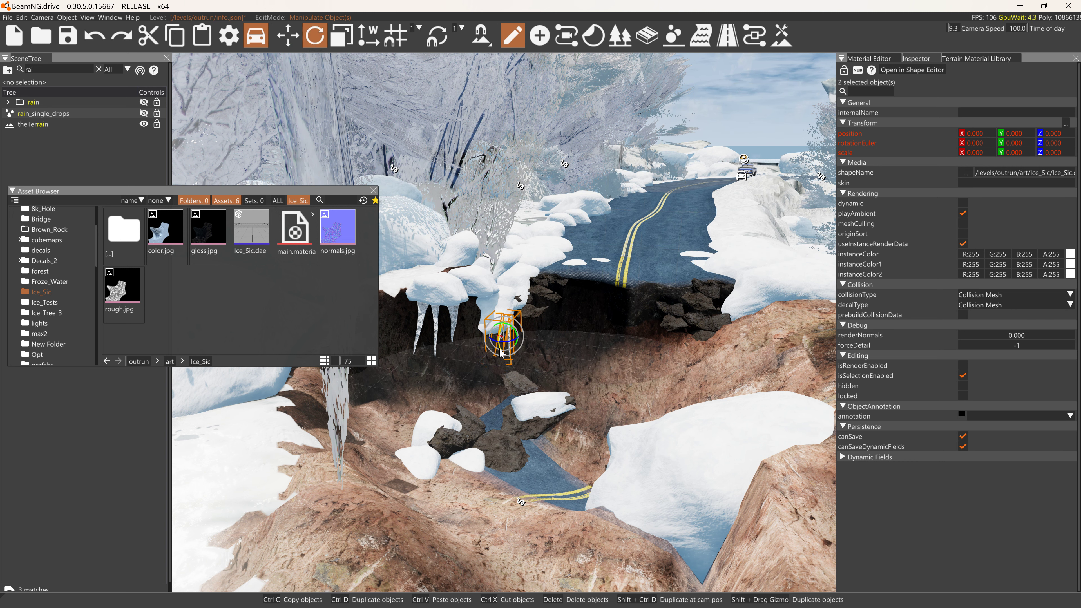
key("1")
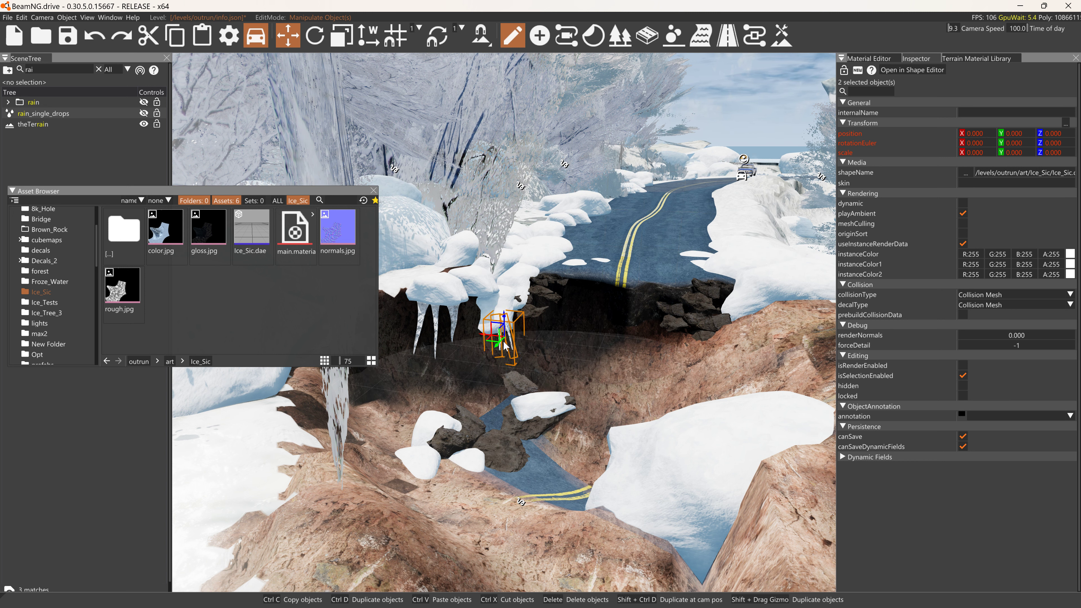
Reselect both copied icicles, adjust their rotation as a pair, and deselect them.
left_click(497, 348)
left_click(500, 344)
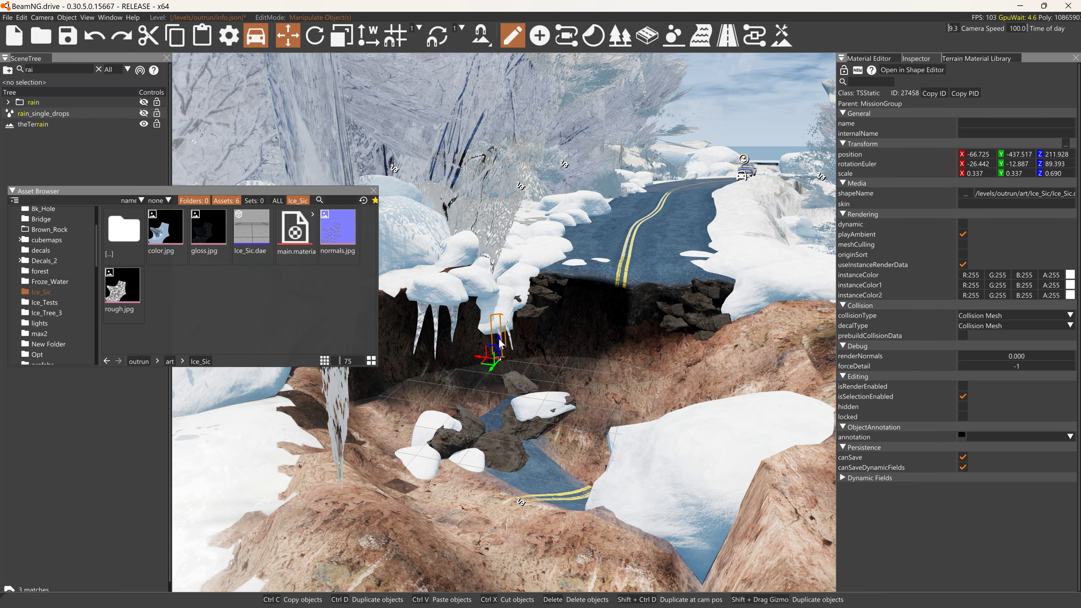
left_click(511, 341, "ctrl")
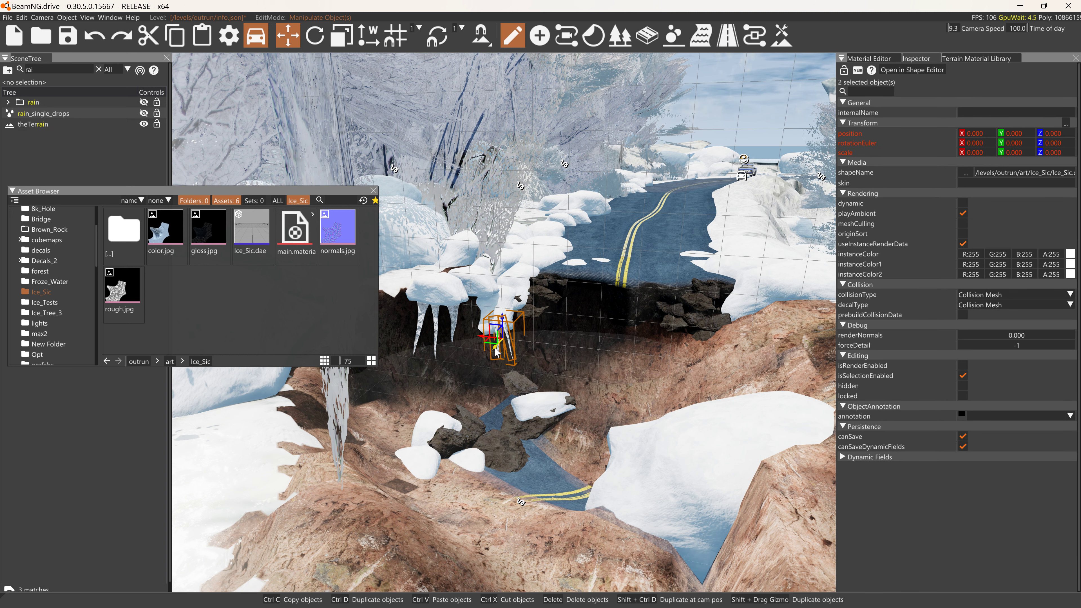
key("2")
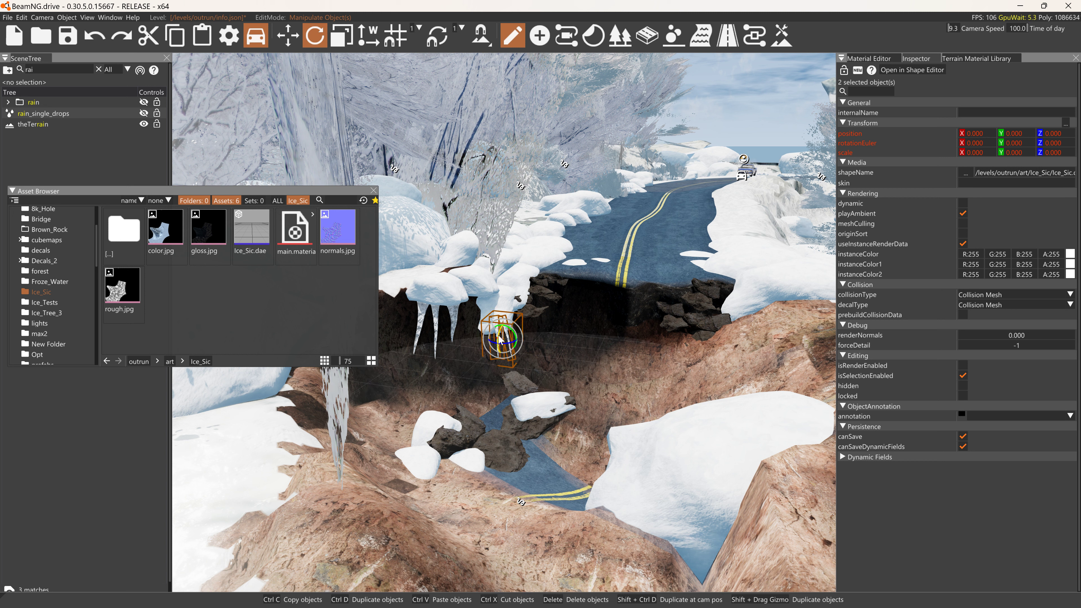
left_click(560, 320)
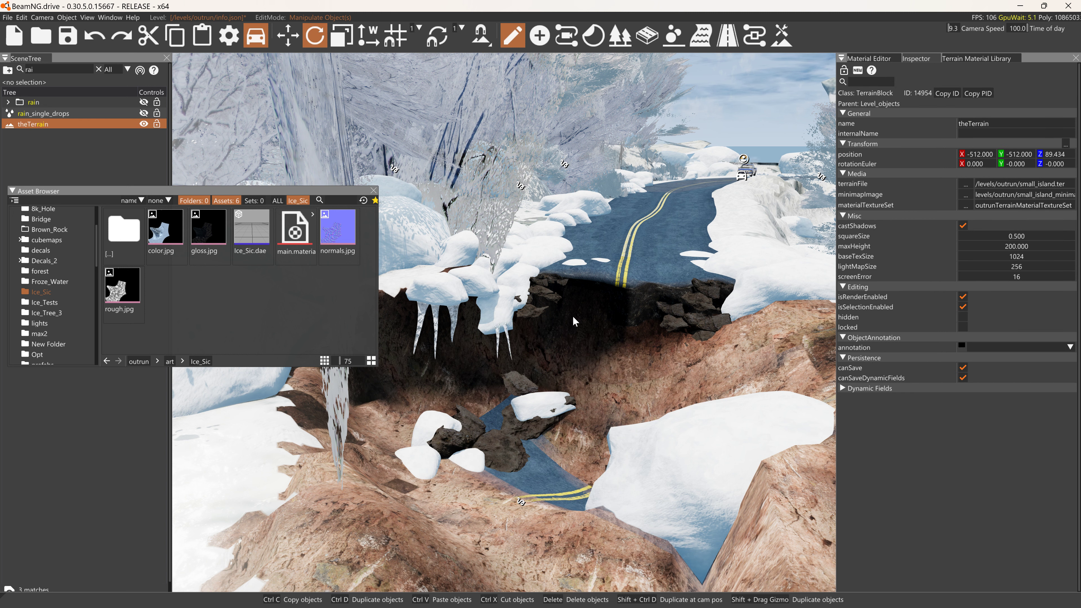
Fine-tune the rotation and placement of the two copied icicles individually beneath the lower snow clump.
left_click(509, 340)
left_click_drag(515, 357, 489, 360)
key("1")
left_click(498, 354)
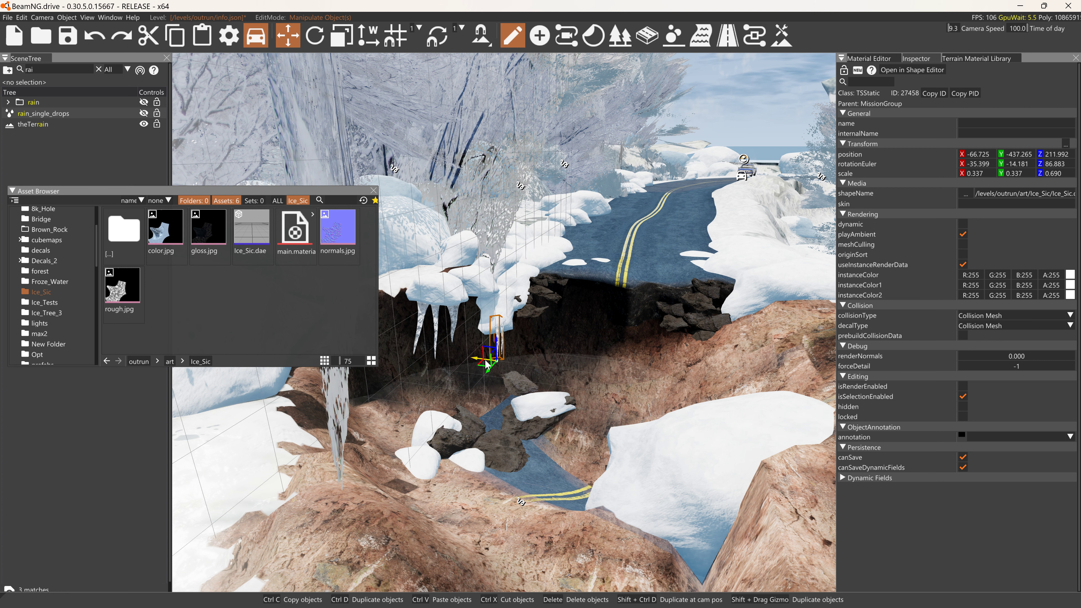
left_click(544, 346)
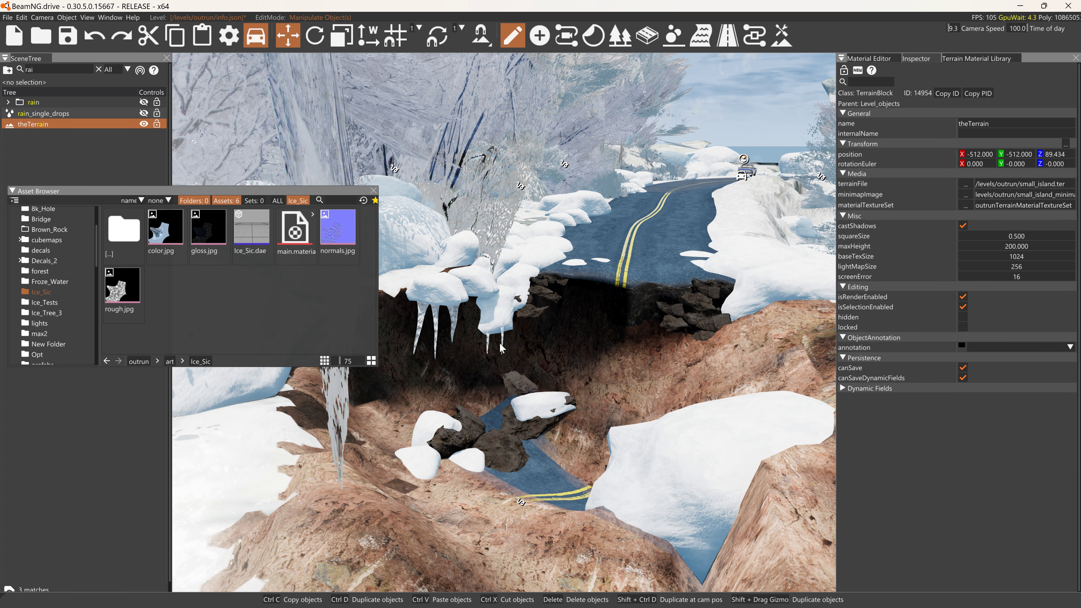
Move the left copied icicle to about X -66.391, Y -436.937, Z 211.805, and deselect it.
left_click(487, 341)
mouse_move(486, 345)
left_mouse_down()
mouse_move(486, 335)
mouse_move(483, 356)
left_mouse_up()
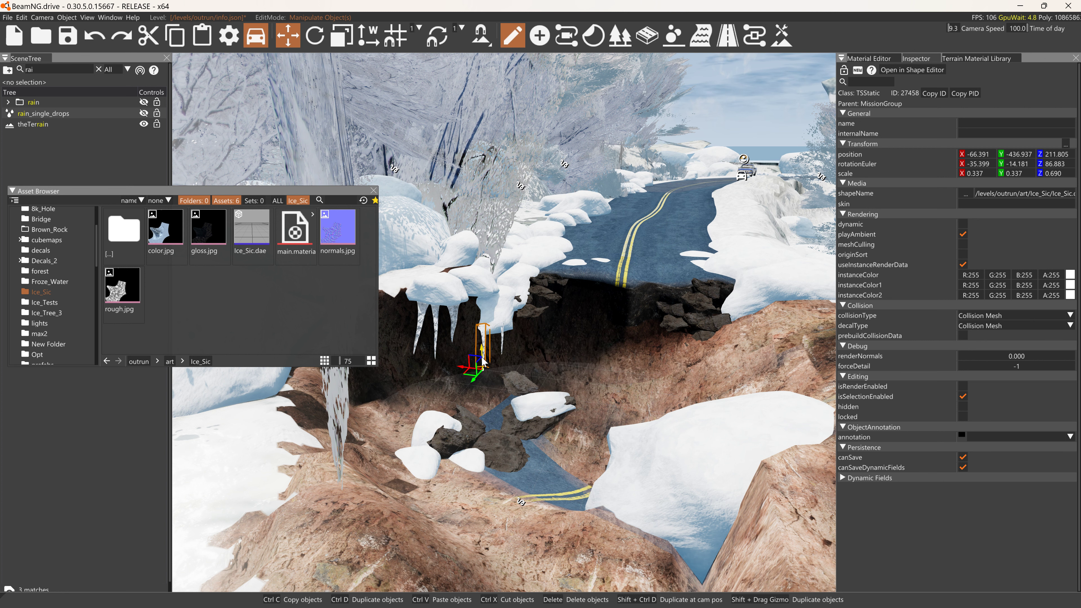
key("2")
left_click(538, 344)
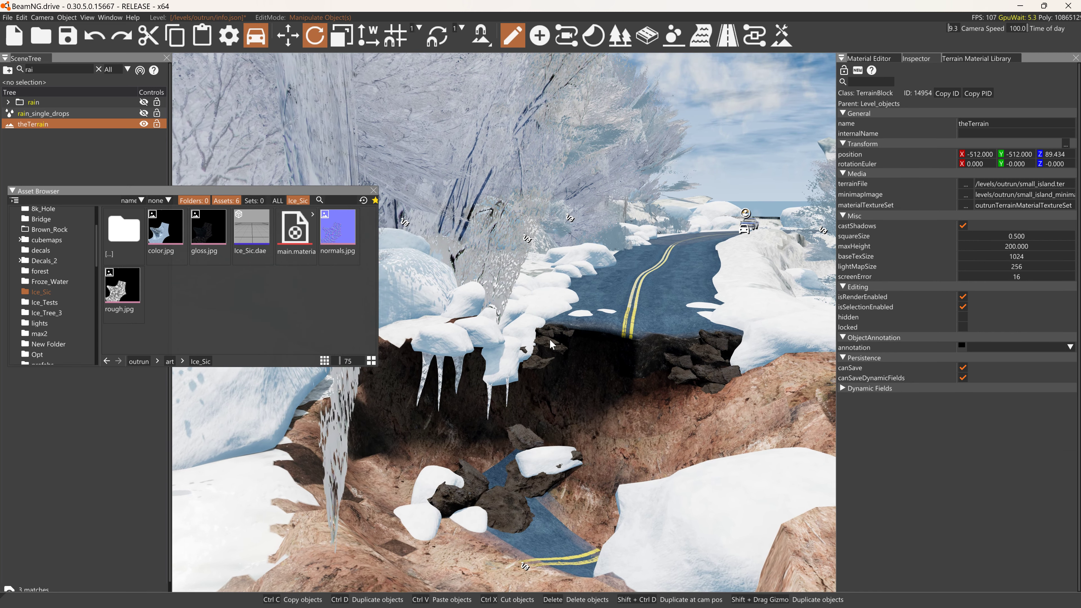
key("s")
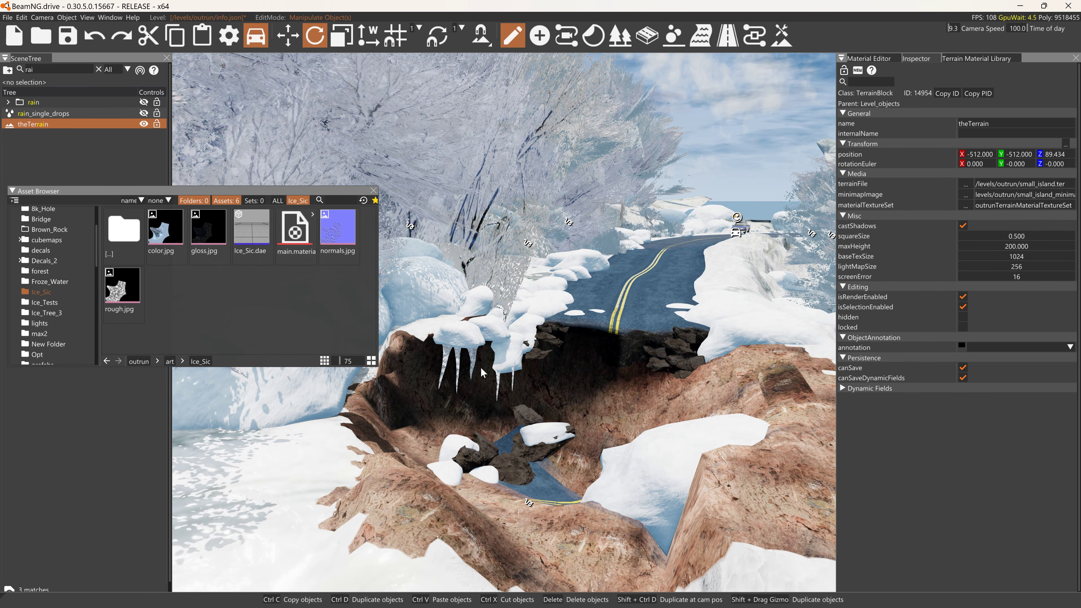
Duplicate the snow clump above the icicles onto the rocks across the broken road edge, scaling the copy to about 1.069.
left_click(530, 346)
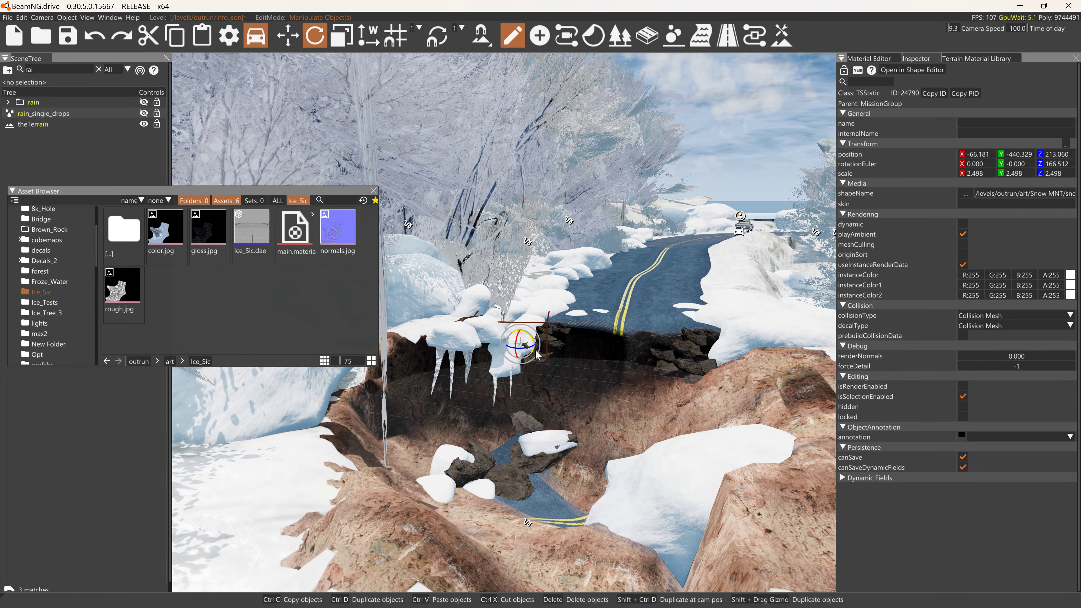
key("w")
key("w")
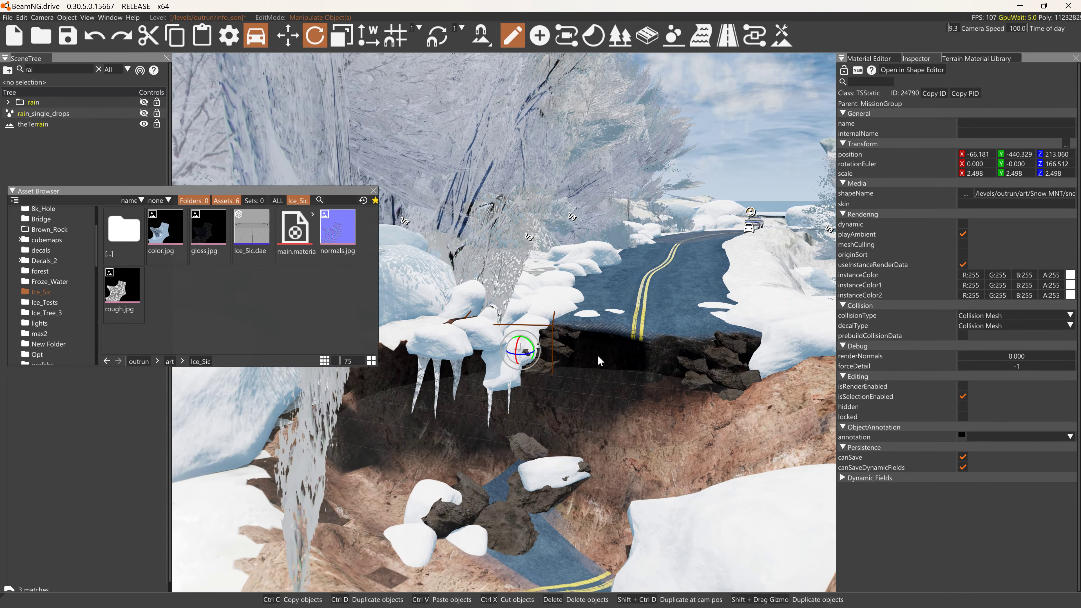
key("3")
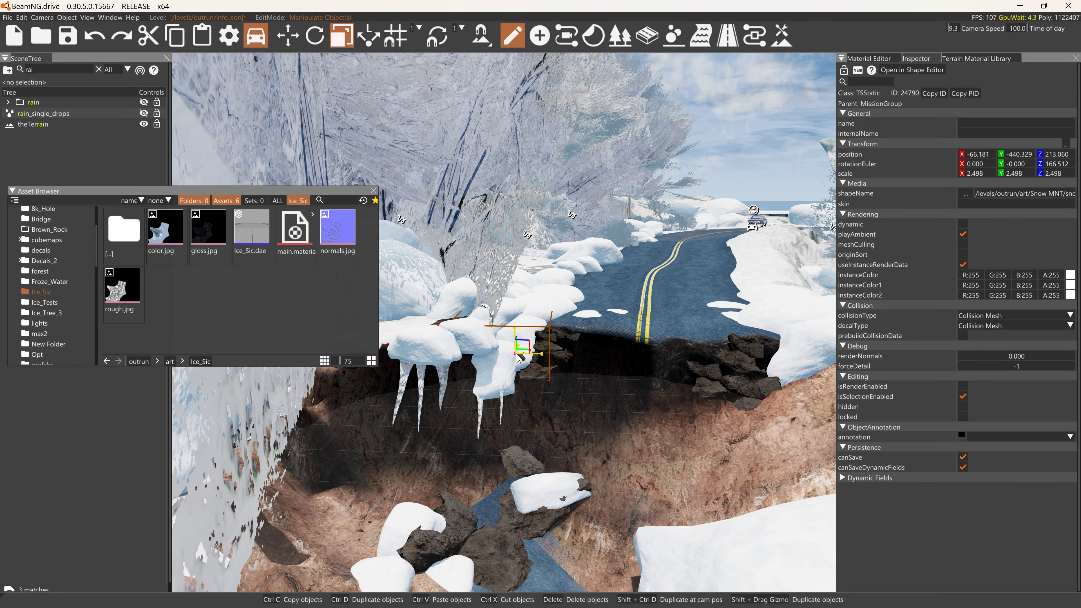
left_click(517, 340)
key("1")
key("3")
left_click_drag(517, 341, 757, 366)
key("1")
key("3")
Select the brown rock beside the copied snow clump and adjust its rotation.
left_click(738, 347)
key("2")
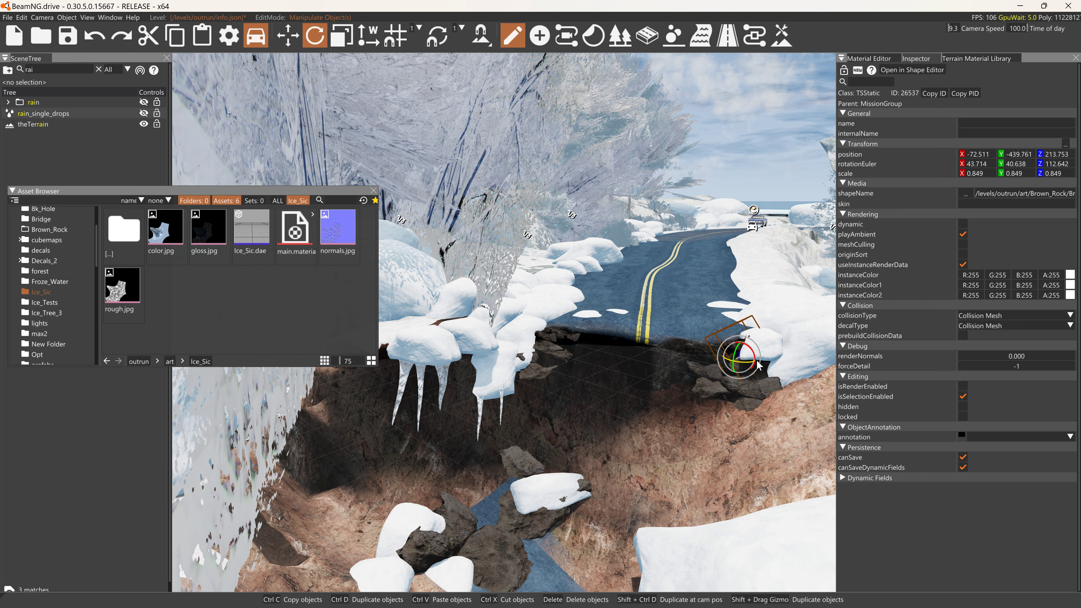
left_click(741, 334)
left_click(741, 351)
mouse_move(739, 362)
left_mouse_down()
mouse_move(719, 364)
mouse_move(741, 349)
mouse_move(741, 373)
left_mouse_up()
key("1")
Move the copied snow clump to about X -73.230, Y -440.319, Z 213.873.
left_click(763, 337)
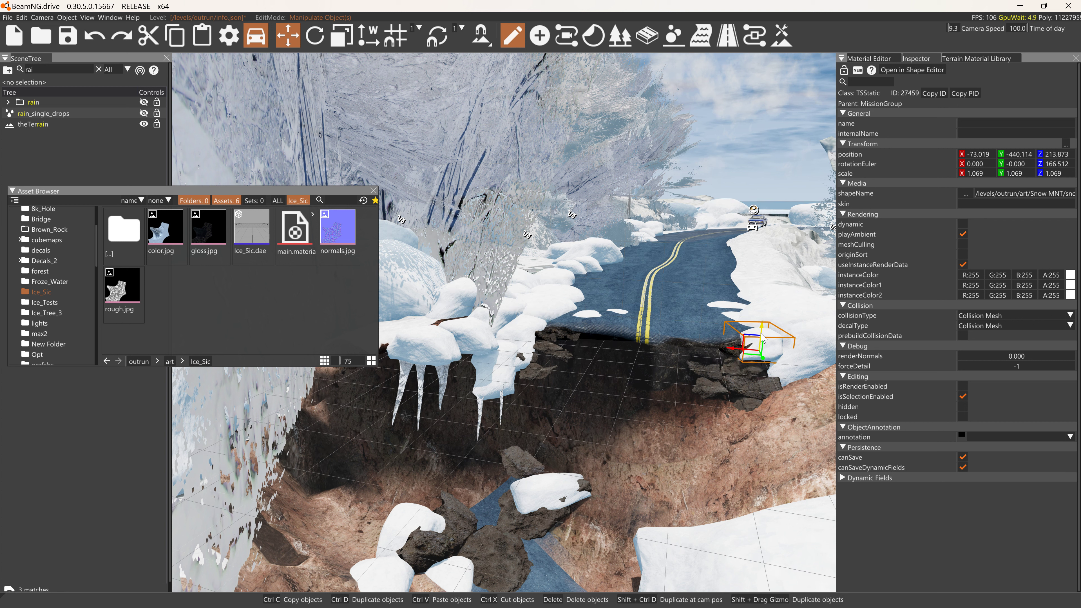
left_click_drag(739, 350, 773, 360)
key("3")
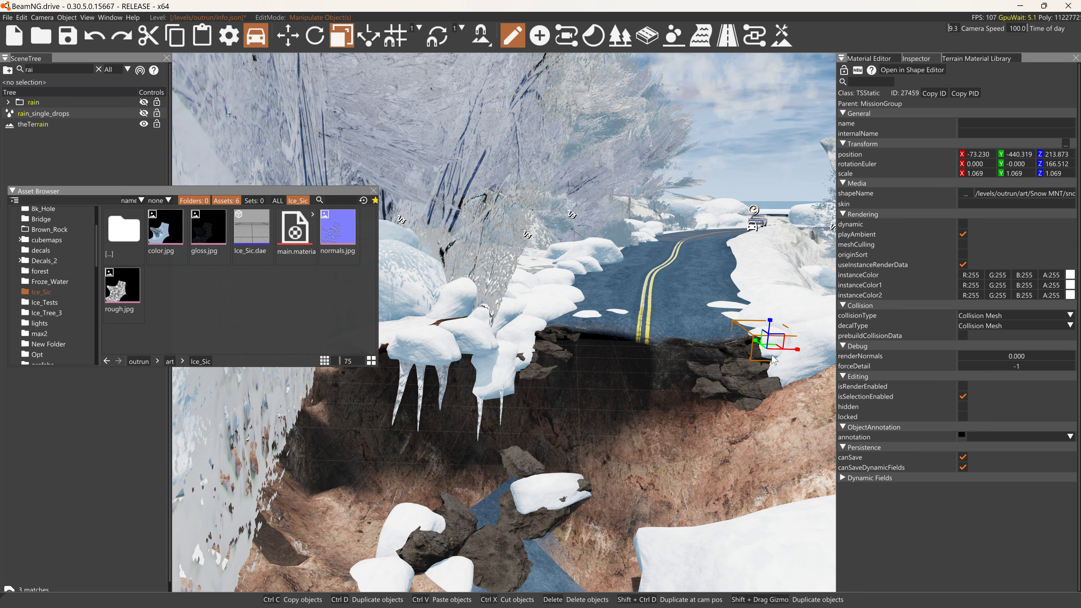
Duplicate the small snow clump to about X -67.440, Y -440.027, Z 213.947, scale the copy to about 0.627, and deselect it.
key("1")
left_click_drag(769, 362, 533, 353)
key("3")
key("1")
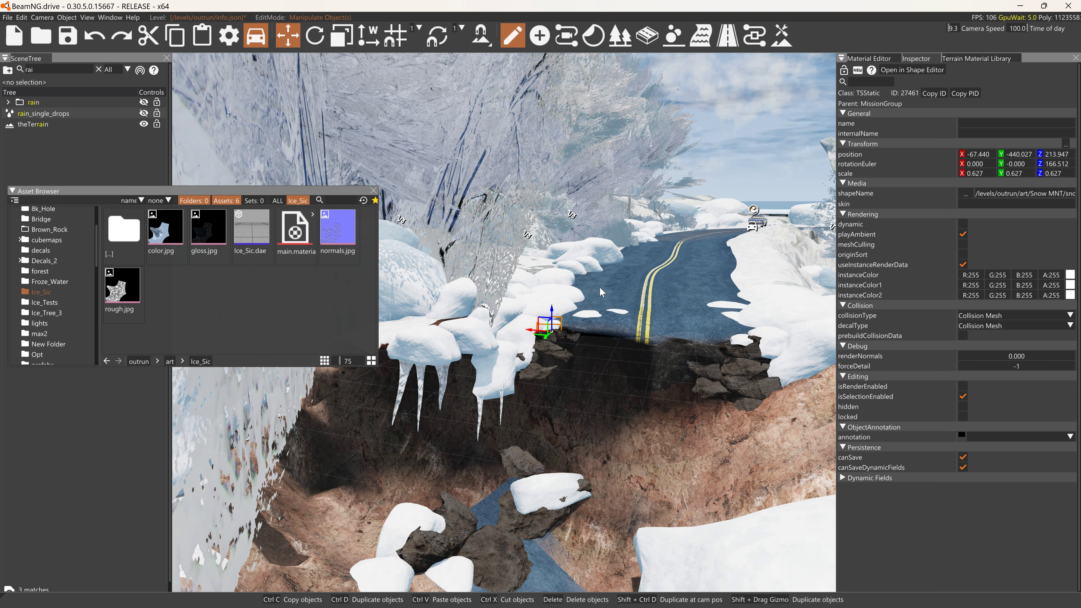
left_click(668, 297)
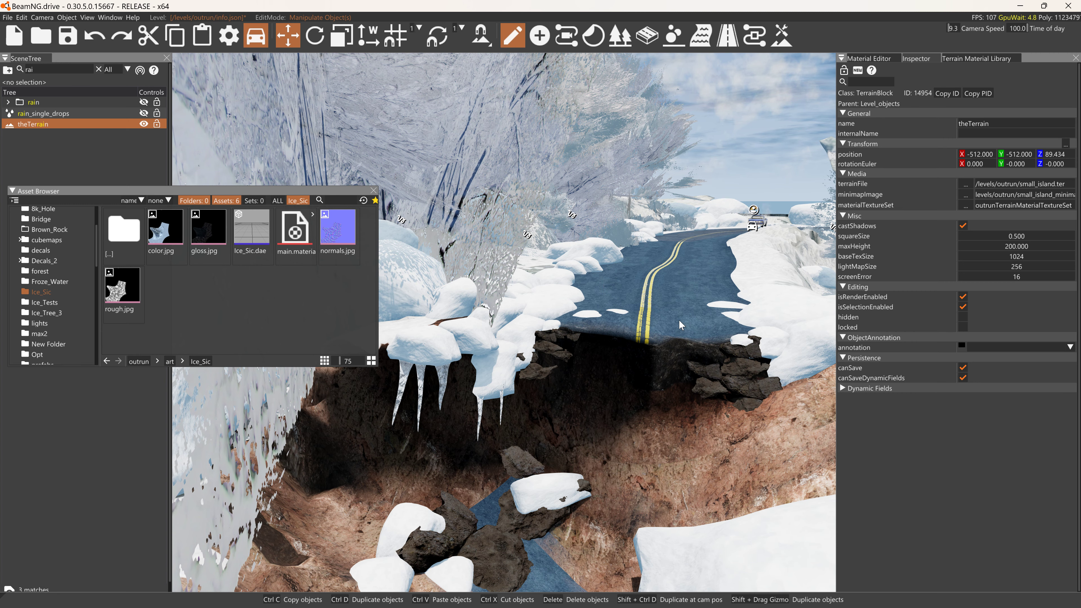
Duplicate a brown rock from the roadside cluster and place the copy under the broken road edge at about X -67.993, Y -439.128, Z 213.130.
mouse_move(680, 308)
right_mouse_down()
mouse_move(670, 297)
mouse_move(654, 342)
right_mouse_up()
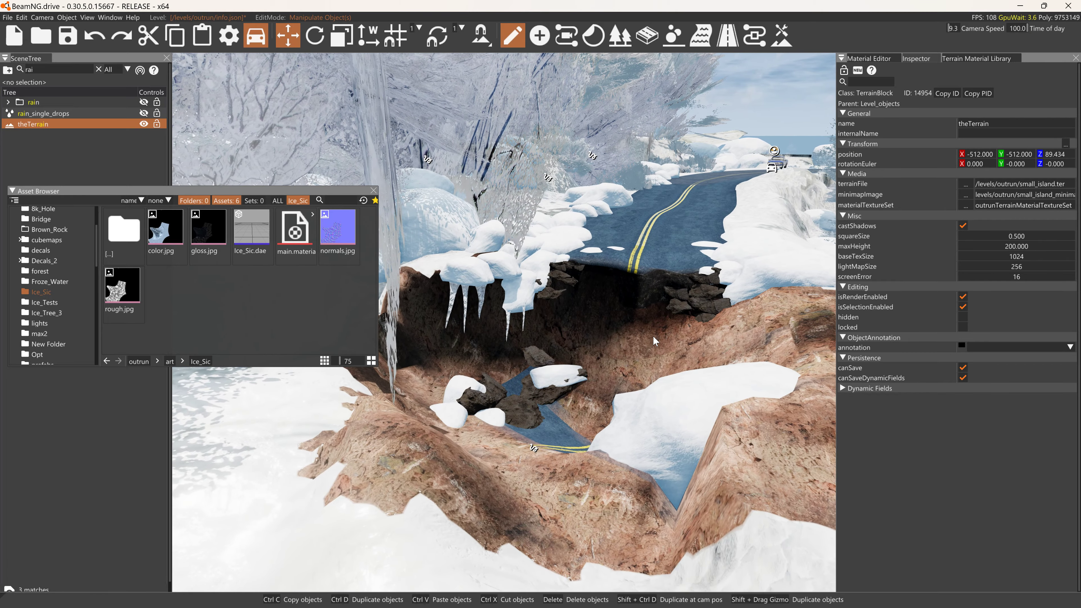
left_click(685, 306)
left_click_drag(683, 310, 601, 295)
key("2")
key("1")
key("3")
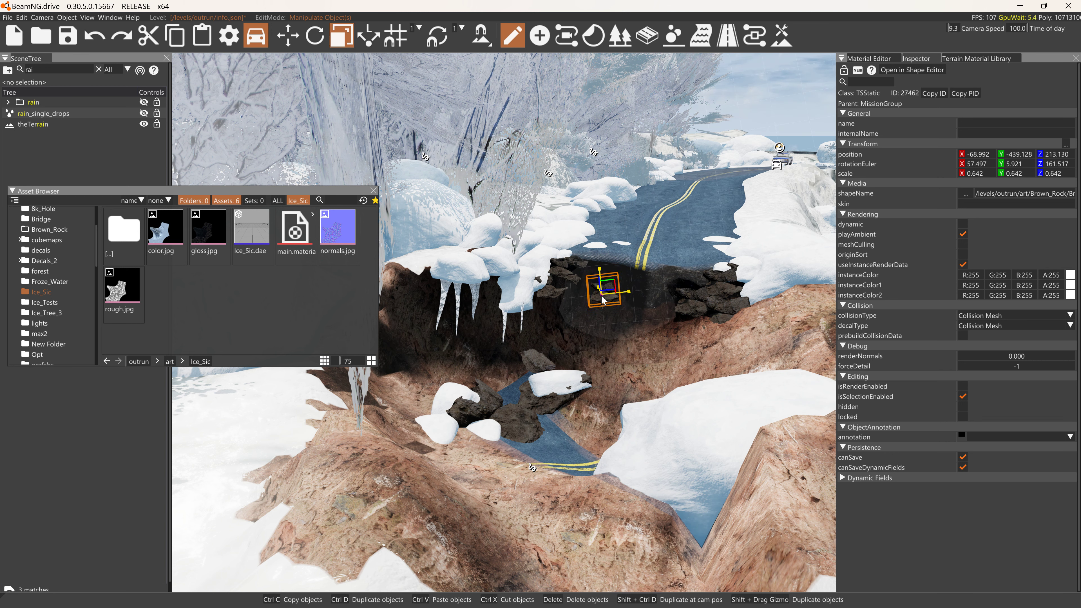
key("1")
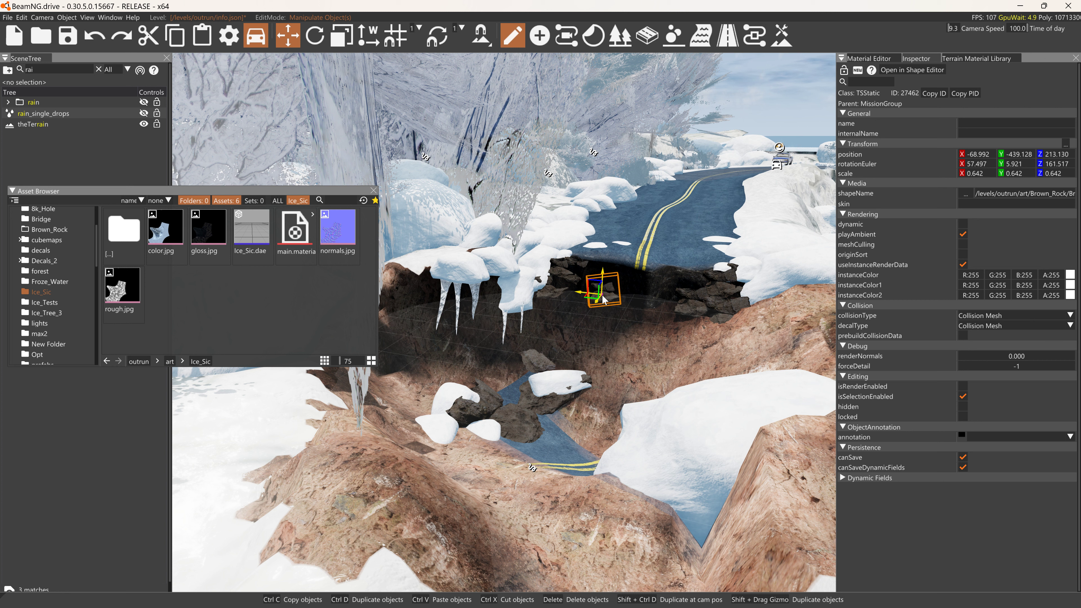
left_click_drag(592, 294, 556, 295)
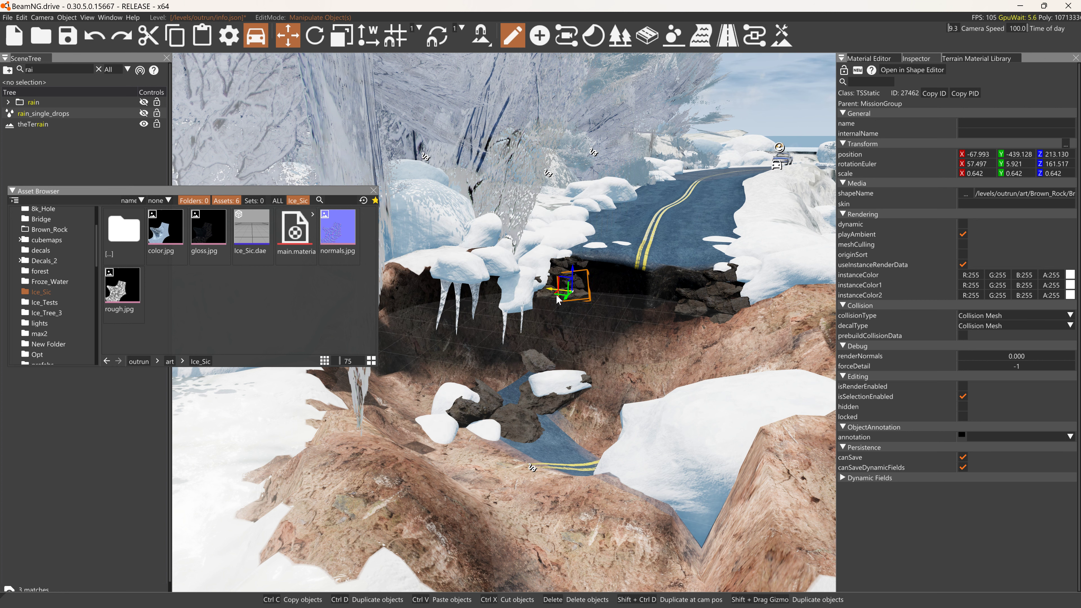
Scale the copied rock to about 1.245, rotate it to about 57.655, -2.546, 171.541, and shift it to about X -68.756.
key("3")
left_click_drag(572, 292, 595, 301)
key("2")
key("1")
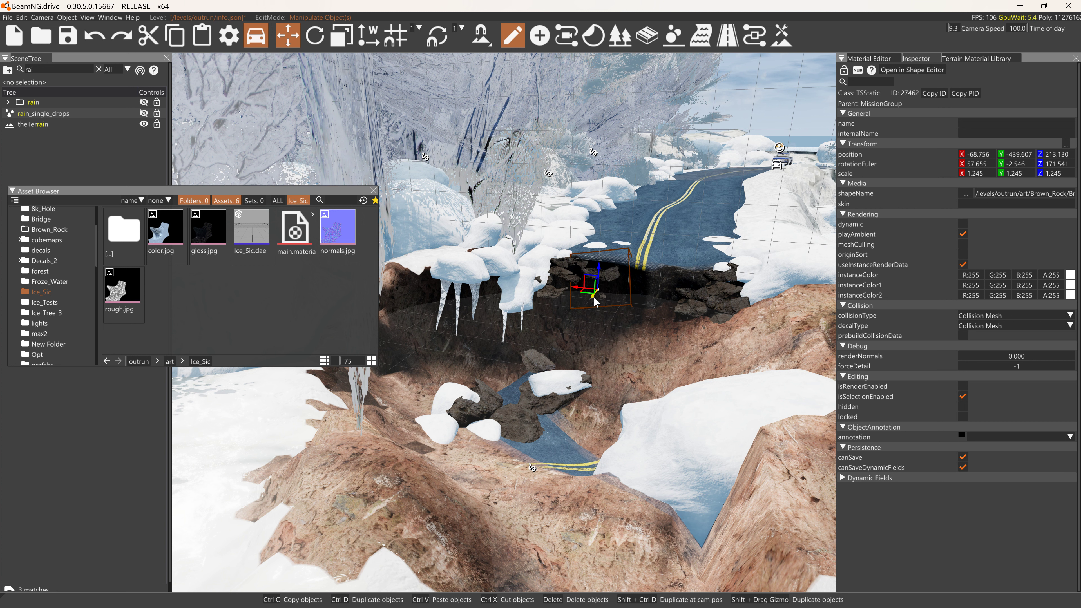
Try nudging the copied rock to about Y -439.663, Z 213.355 against the road edge, and deselect it.
left_click(596, 302)
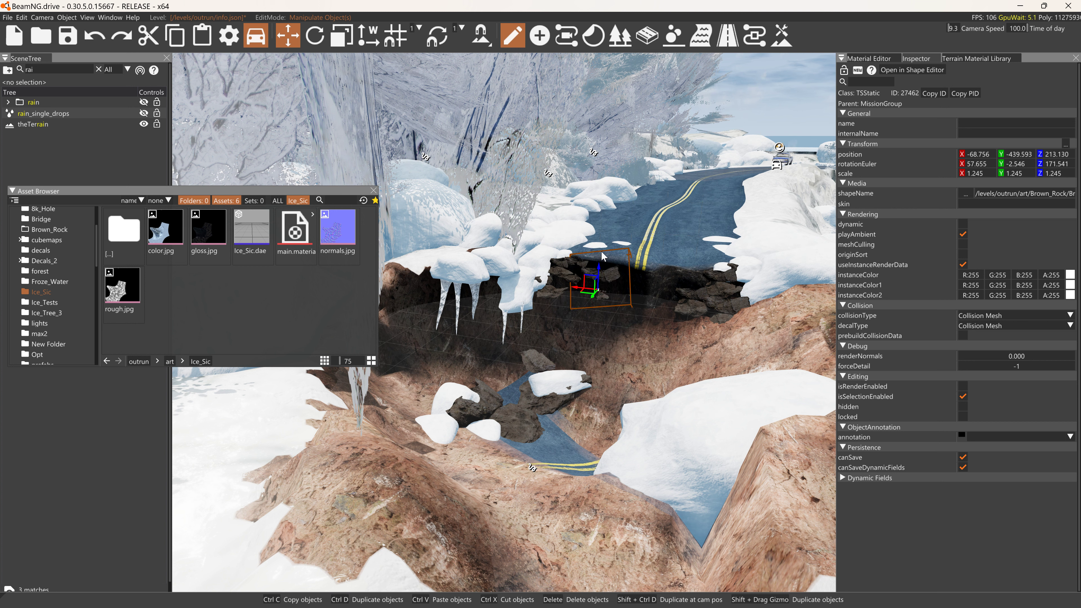
left_click(598, 298)
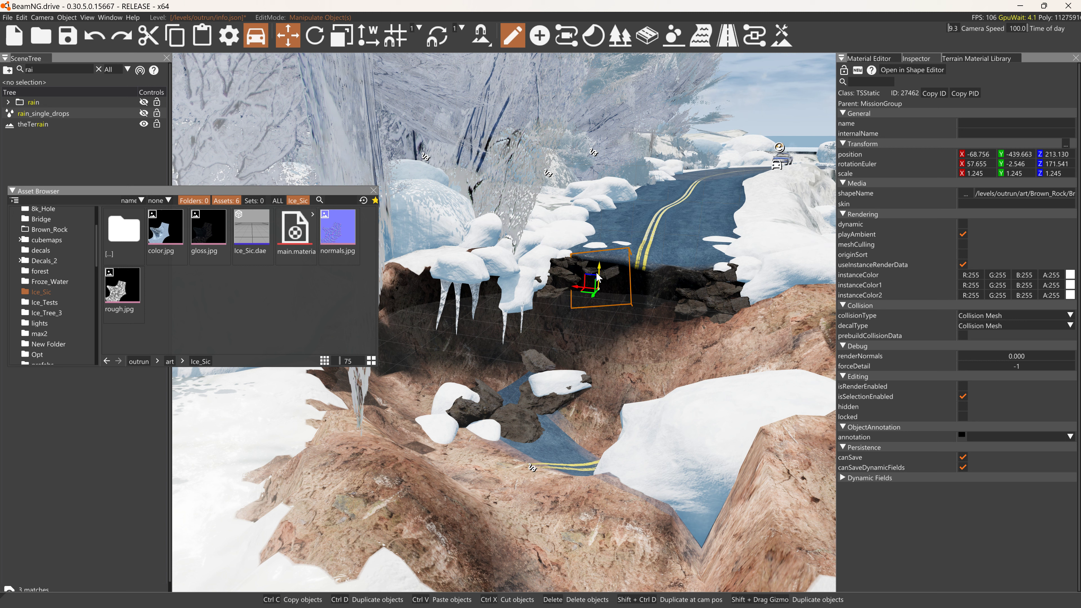
left_click(613, 307)
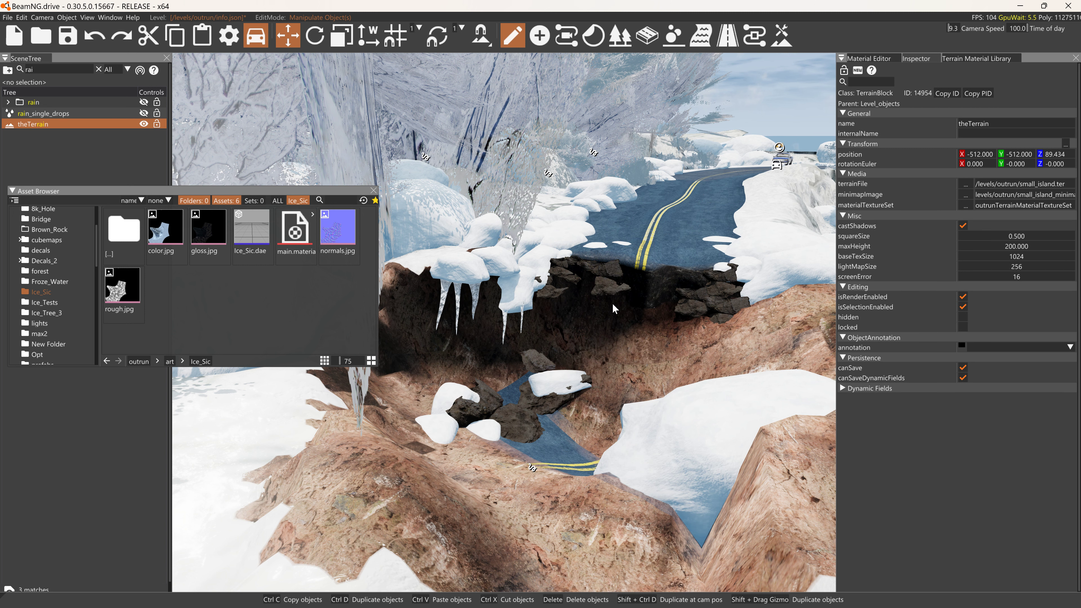
Try a different scale and rotation for the copied rock beneath the road edge, and deselect it.
left_click(606, 290)
key("2")
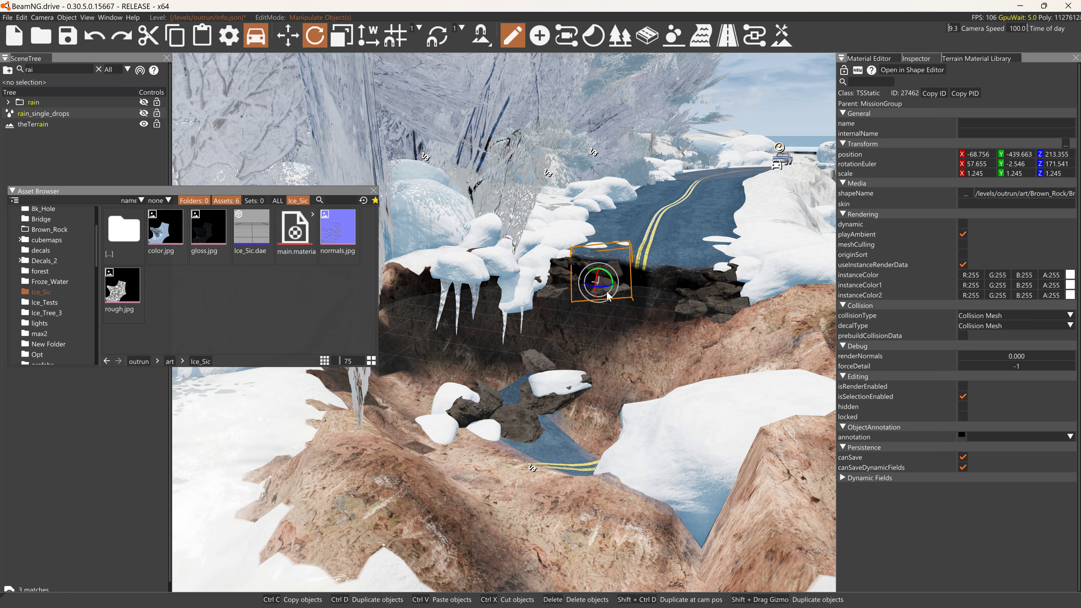
key("3")
mouse_move(601, 288)
left_mouse_down()
mouse_move(599, 275)
mouse_move(608, 288)
left_mouse_up()
key("1")
key("2")
left_click(627, 260)
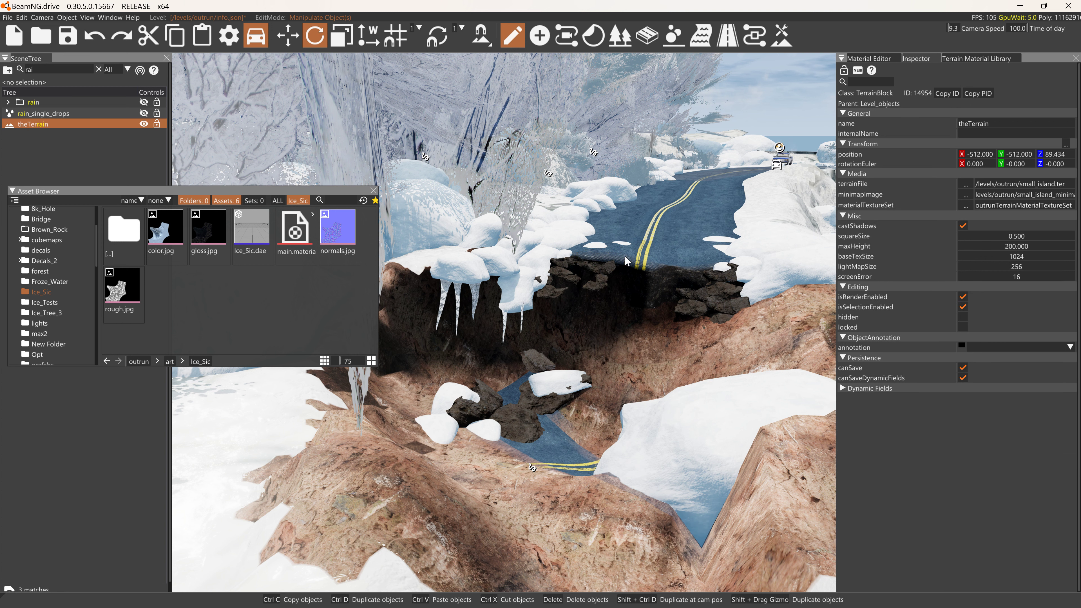
Try scaling the copied rock to about 1.095, shifting it, and turning it further.
left_click(606, 273)
key("3")
left_click_drag(601, 281, 601, 282)
key("1")
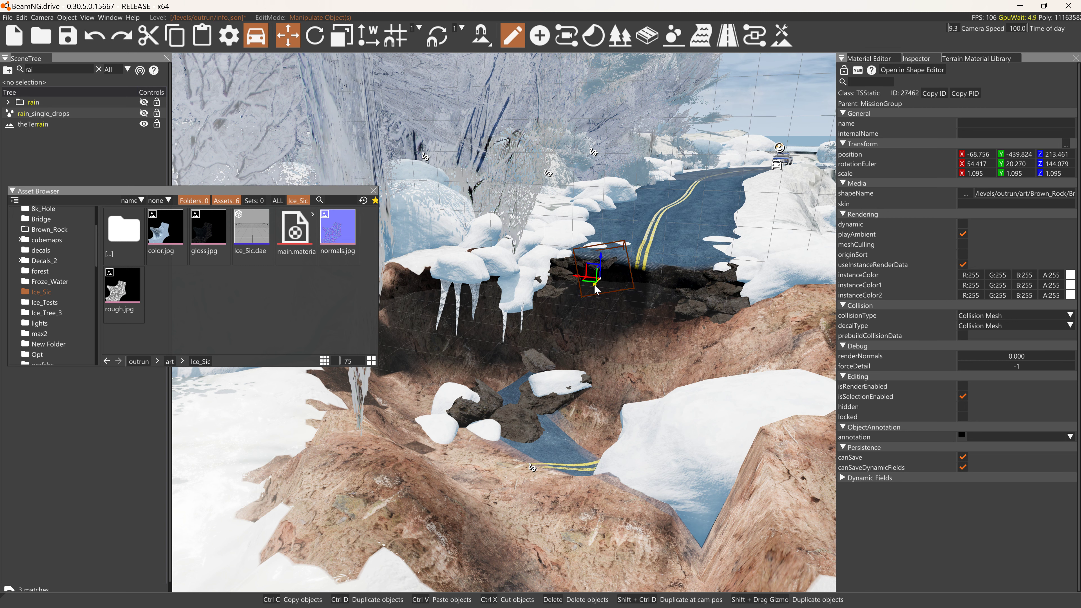
left_click_drag(594, 284, 605, 278)
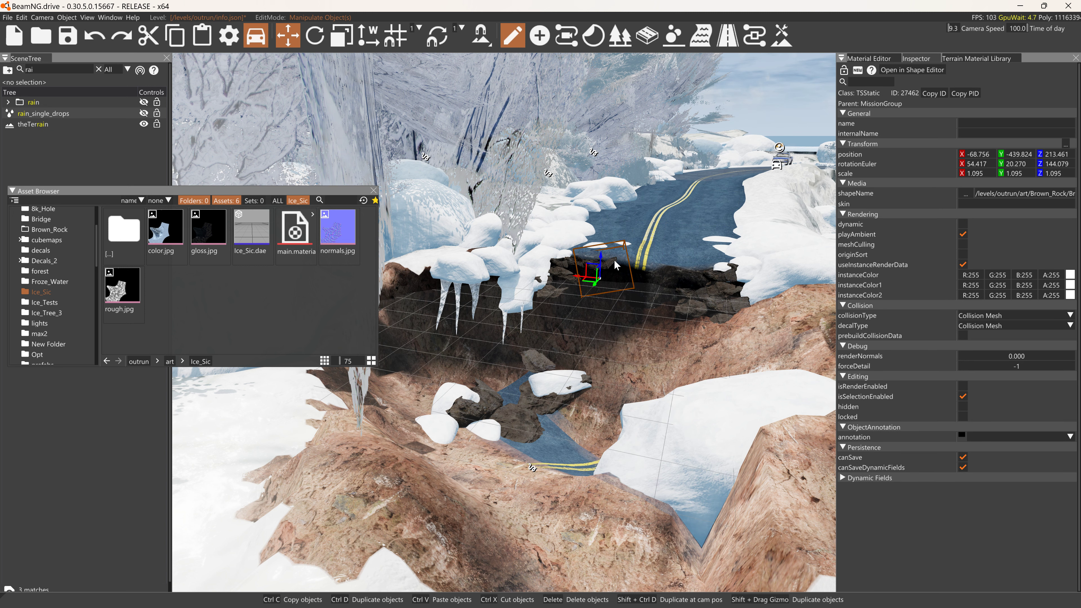
key("2")
left_click_drag(606, 262, 631, 241)
Deselect the copied rock and undo its recent move, scale and rotation changes.
left_click(658, 215)
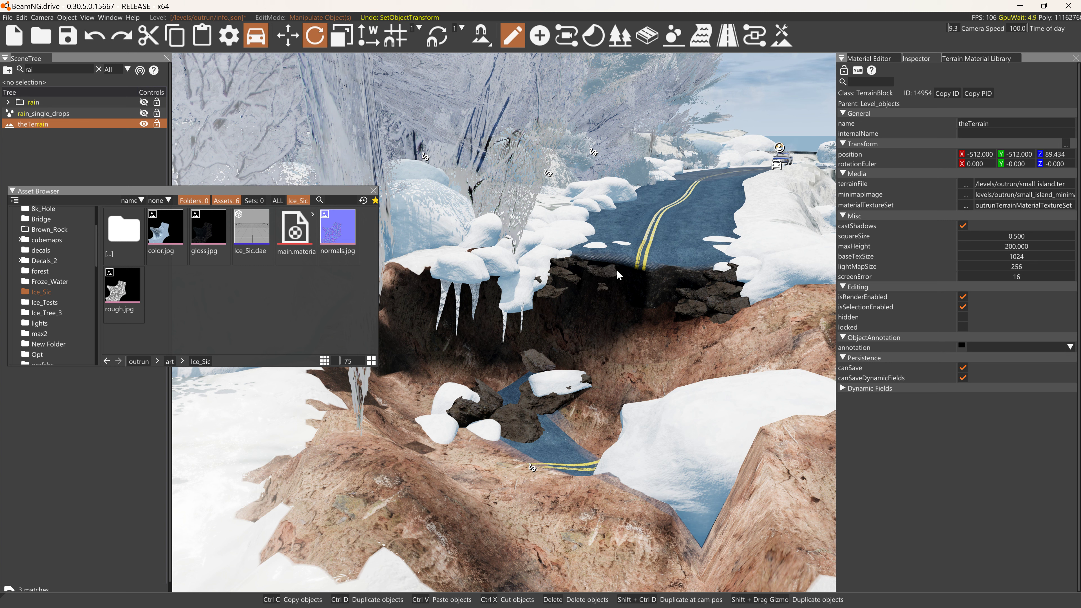
key("ctrl+z")
key("ctrl+z")
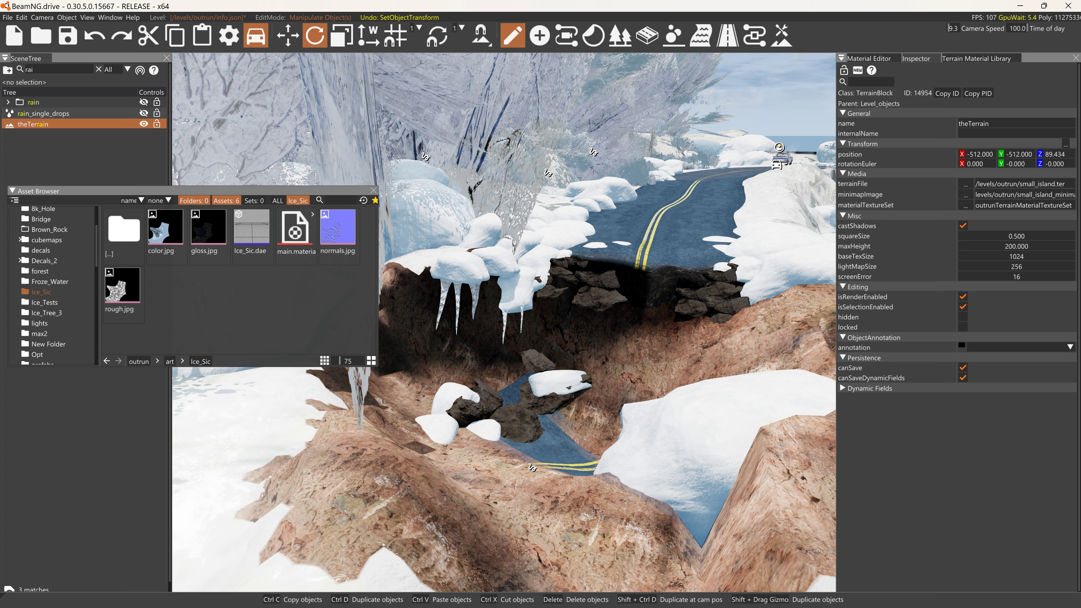
Scale the copied rock to about 0.953 and move it under the road edge to about X -67.550.
key("3")
left_click(600, 294)
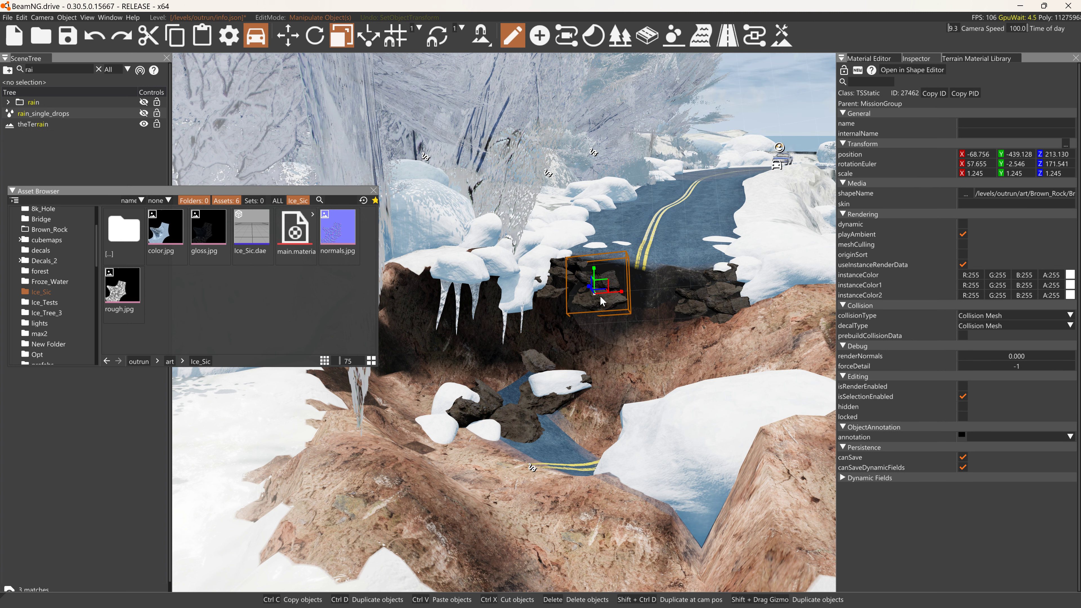
key("1")
left_click_drag(596, 305, 552, 296)
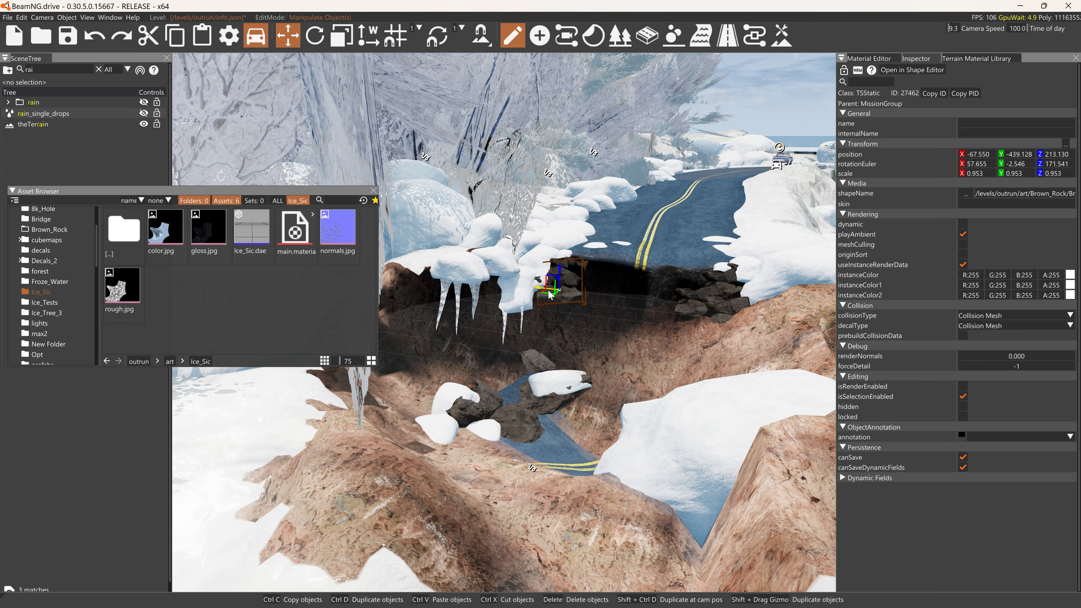
left_click(554, 300)
Examine the overlapping ice trees beside the collapsed section one by one to find the one forming the long hanging ice shape.
left_click(485, 242)
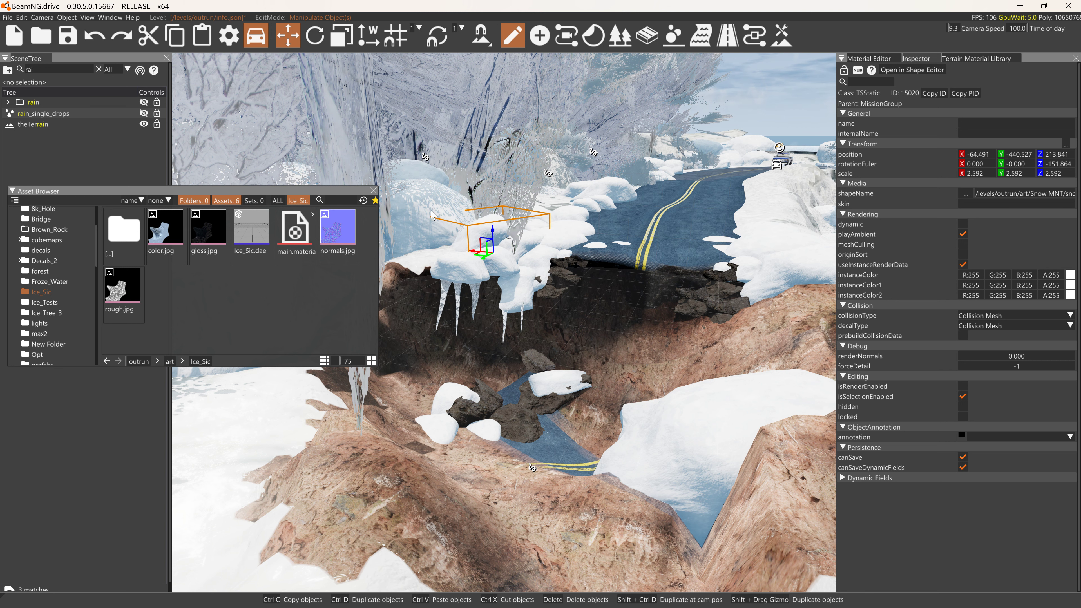
left_click(359, 161)
right_click_drag(424, 222, 341, 174)
left_click_drag(381, 448, 367, 450)
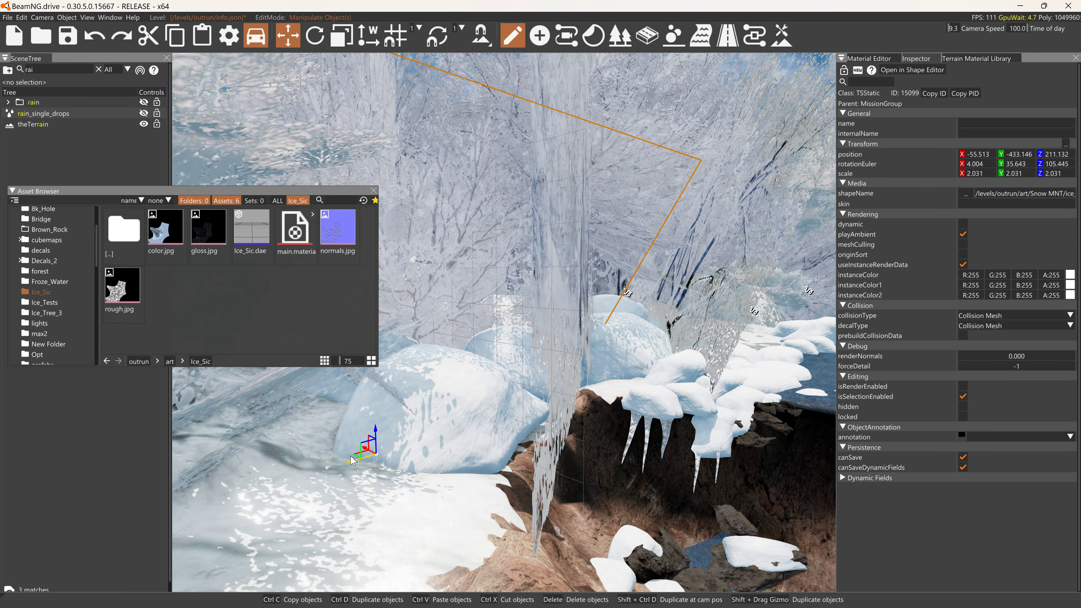
left_click(517, 214)
key("2")
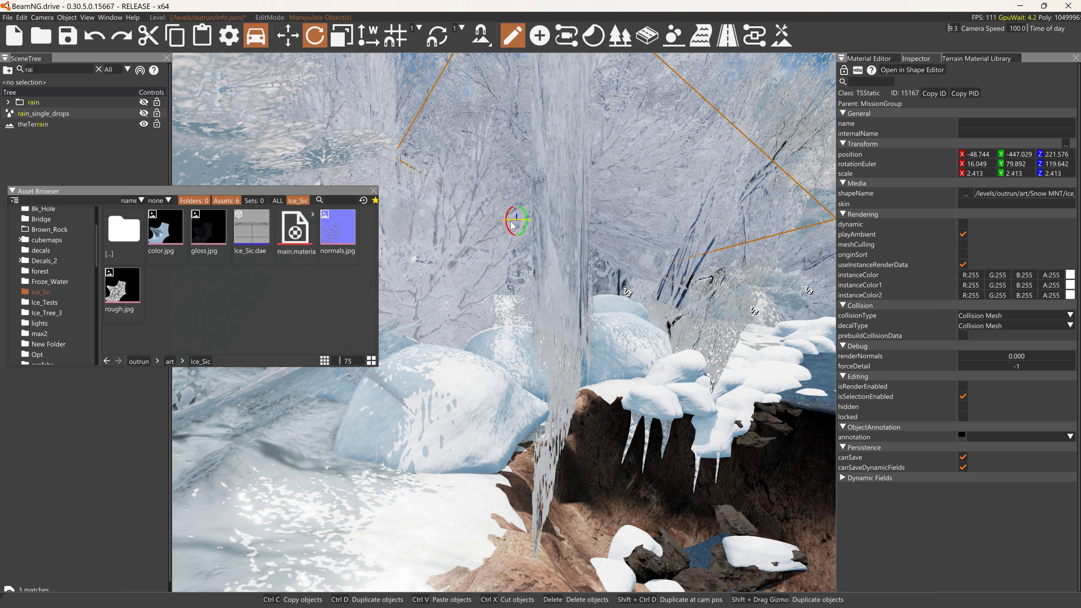
left_click(586, 77)
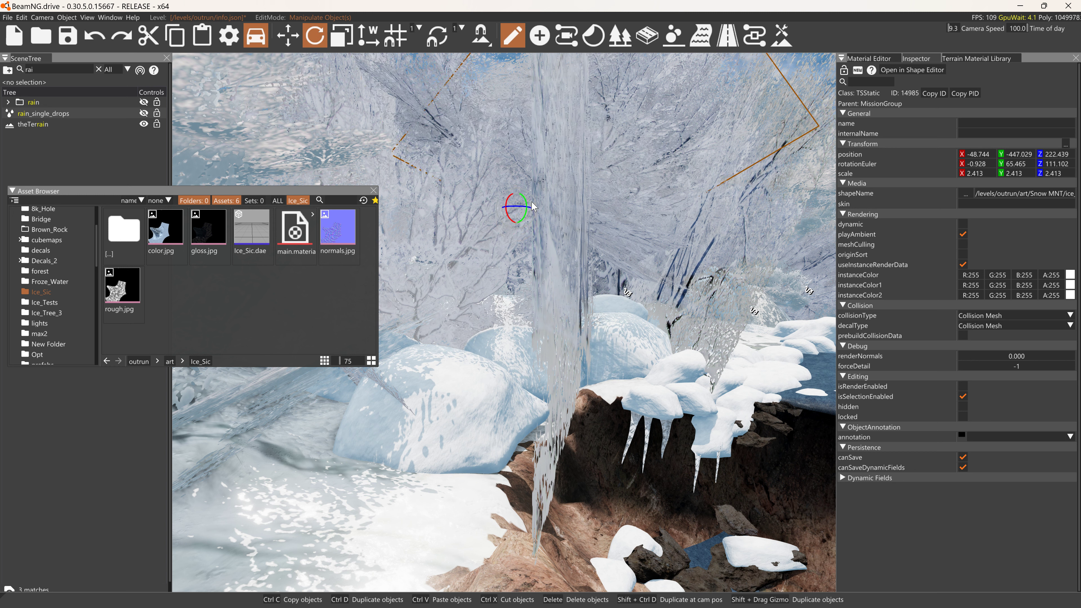
left_click(380, 459)
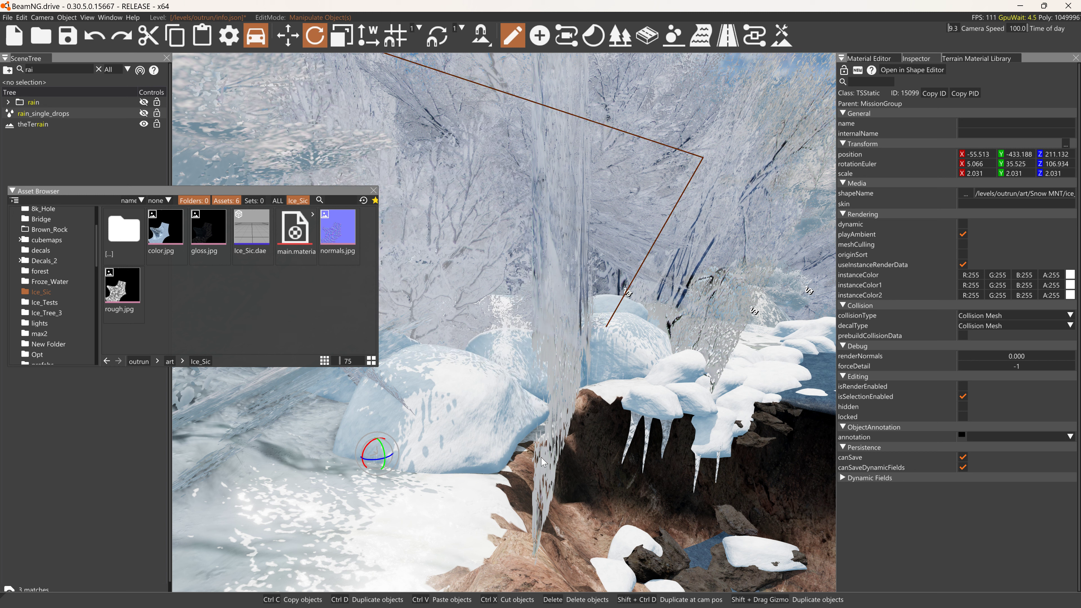
Select the objects around the lower tip of the long hanging ice shape with an area selection.
left_click(547, 472)
left_click(546, 489)
left_click(546, 519)
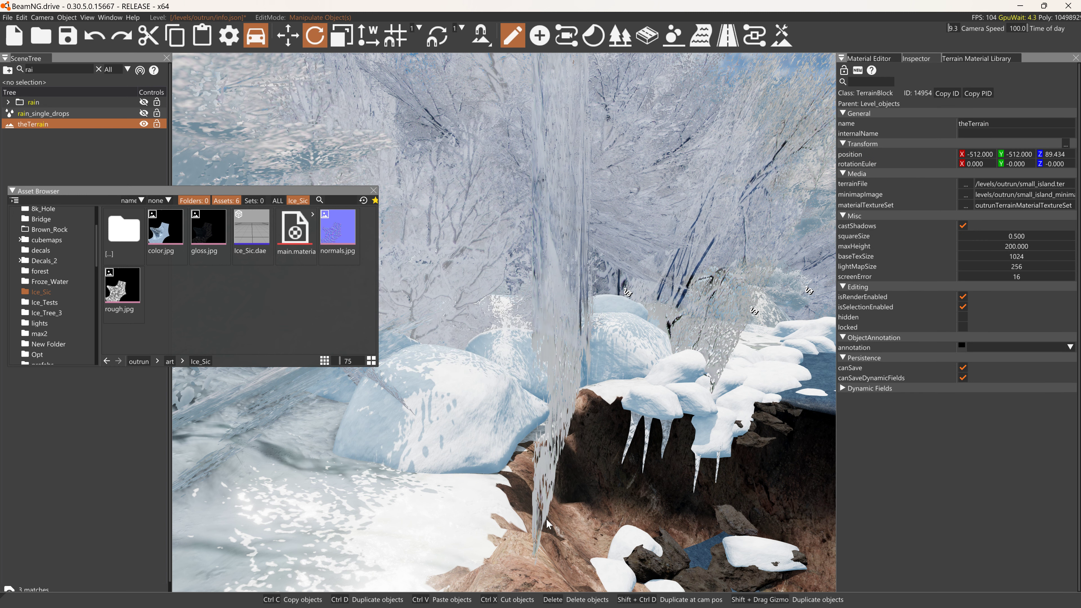
left_click(549, 553)
left_click(543, 557)
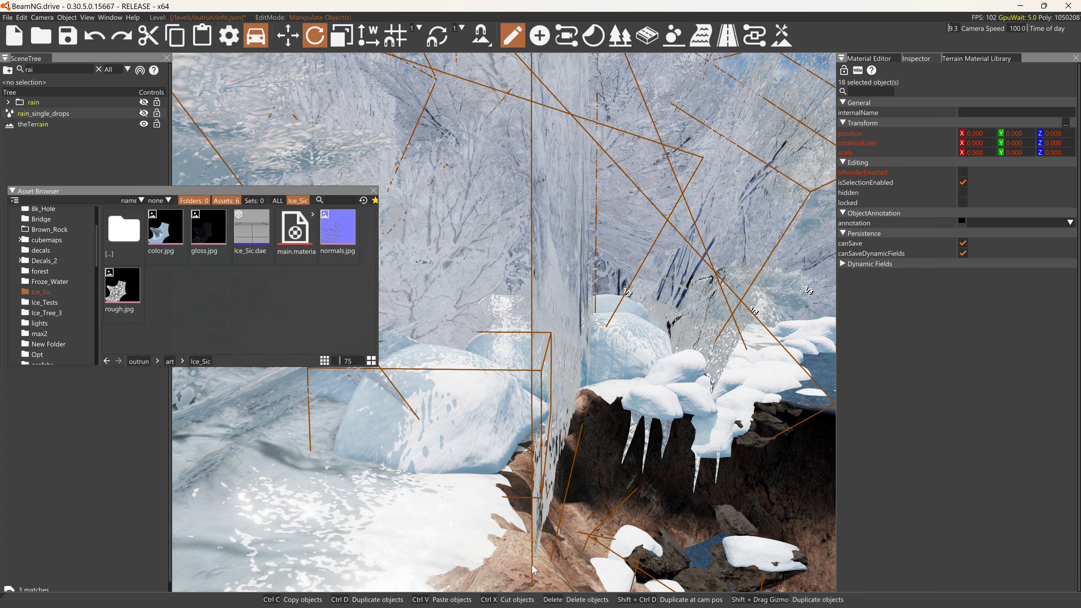
left_click(537, 555)
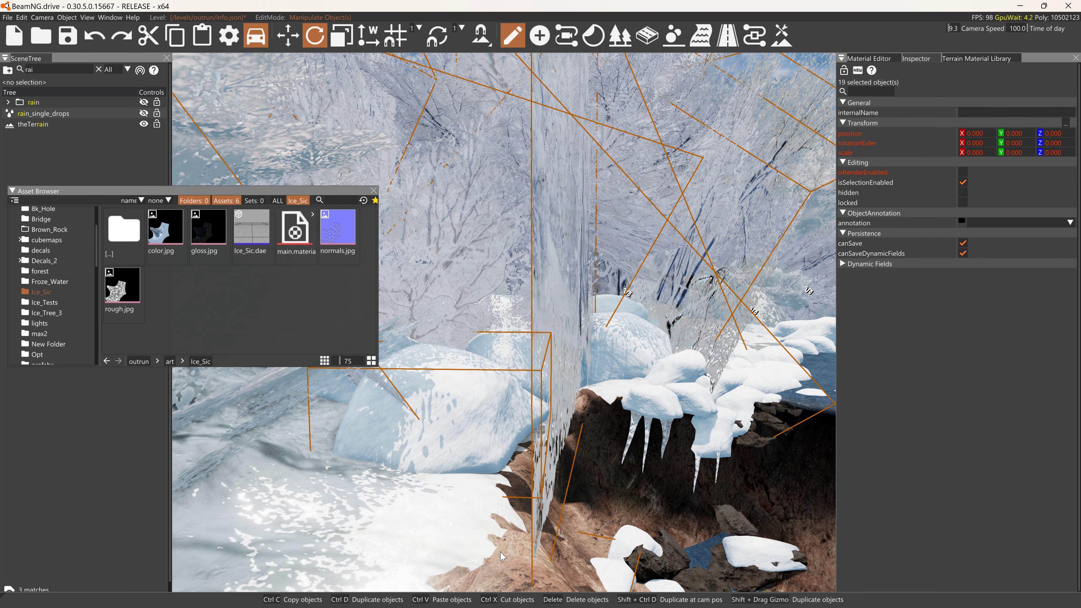
Clear the scene tree filter and check the selected ice_tree_2.dae entries one by one for the hanging ice shape.
left_click(99, 69)
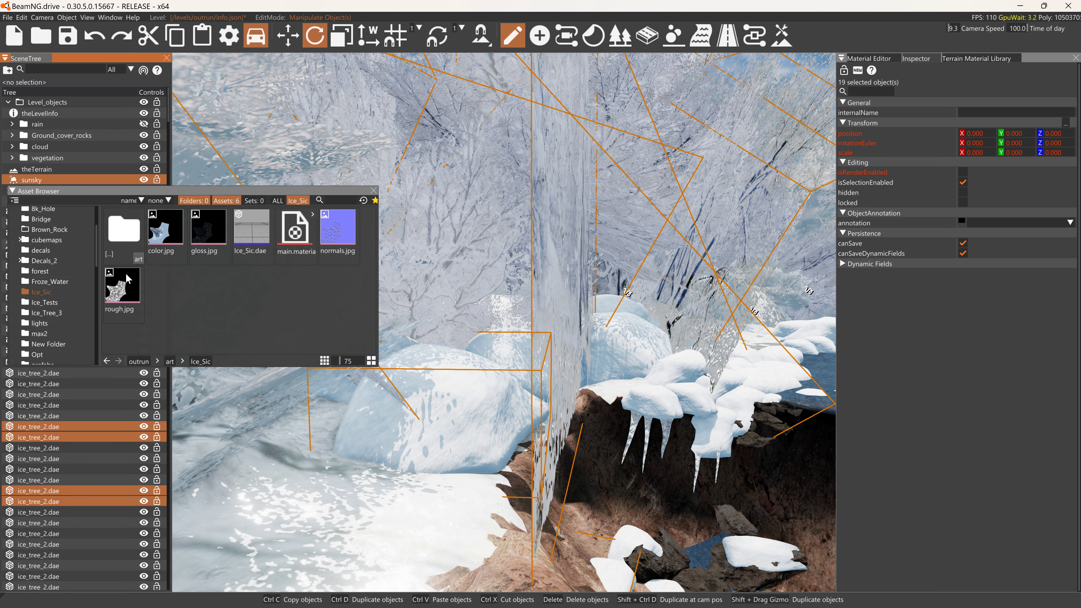
left_click(93, 491)
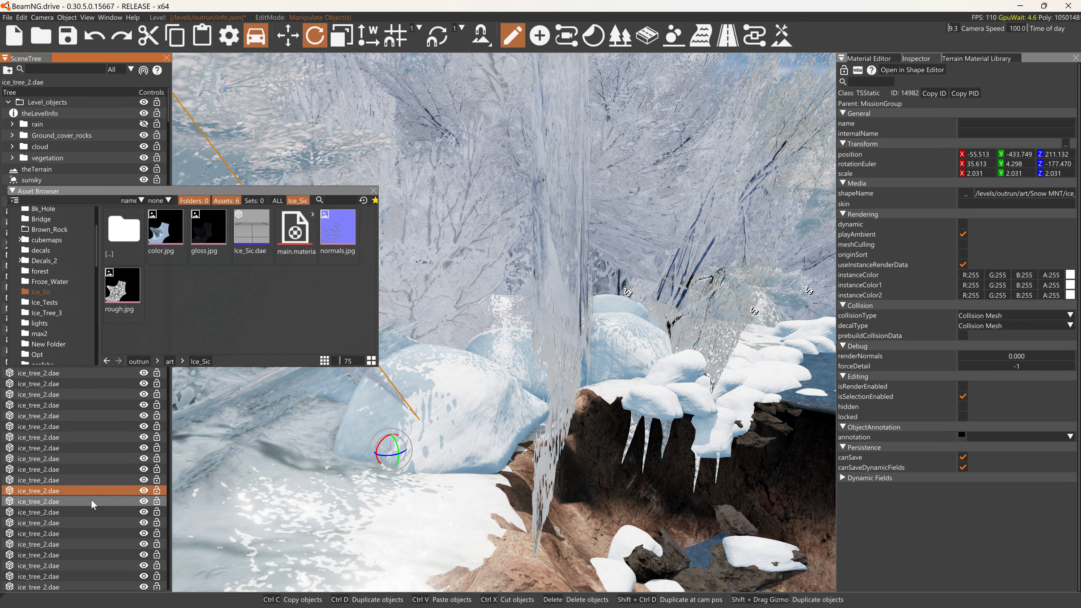
left_click(93, 502)
left_click(76, 469)
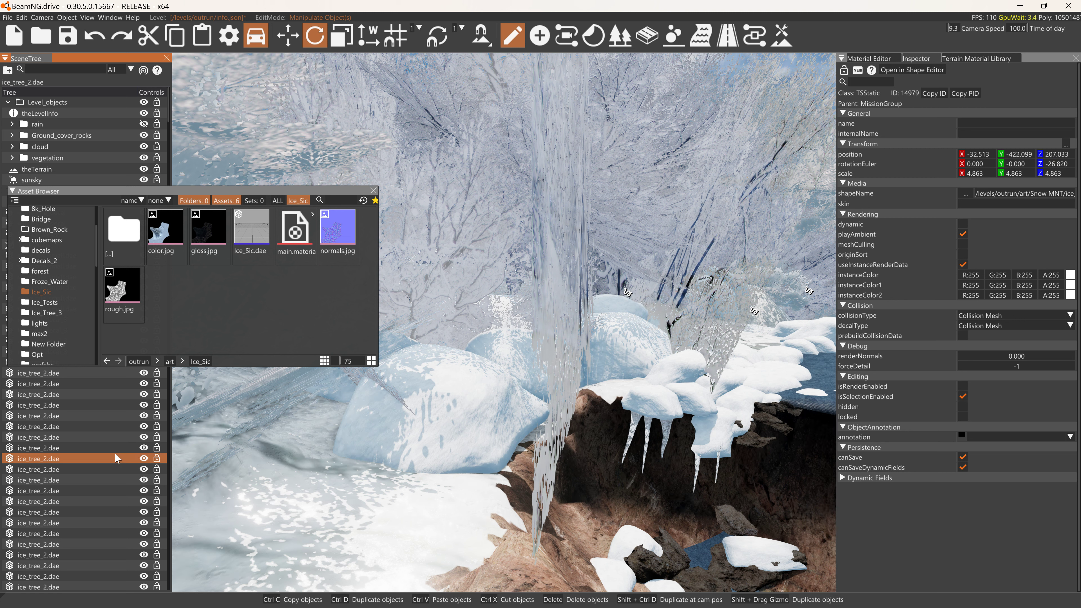
key("Escape")
left_click(103, 459)
left_click(106, 490)
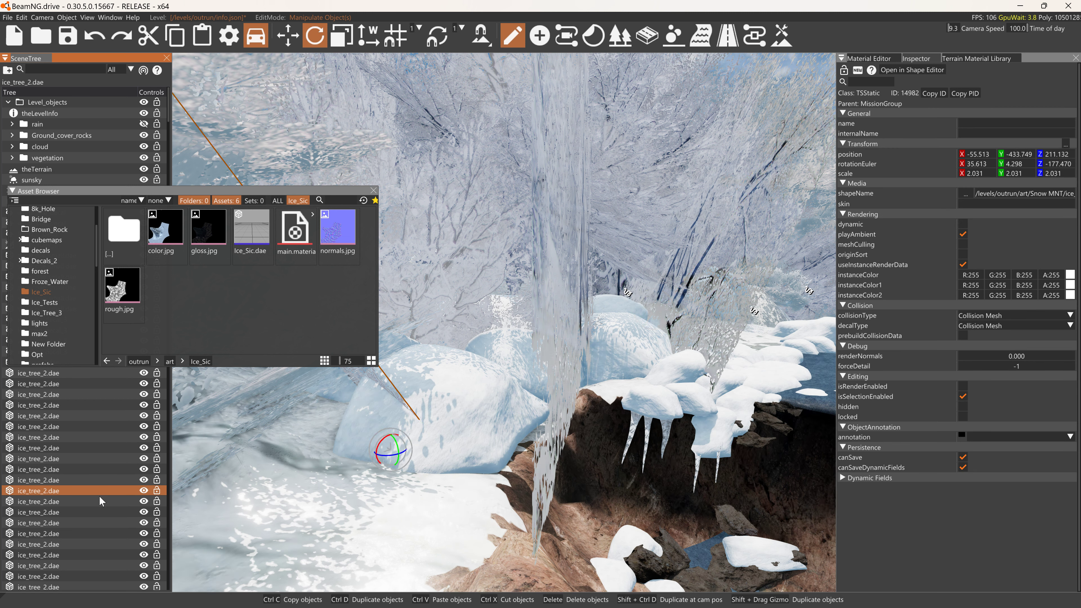
left_click(111, 512)
left_click(558, 388)
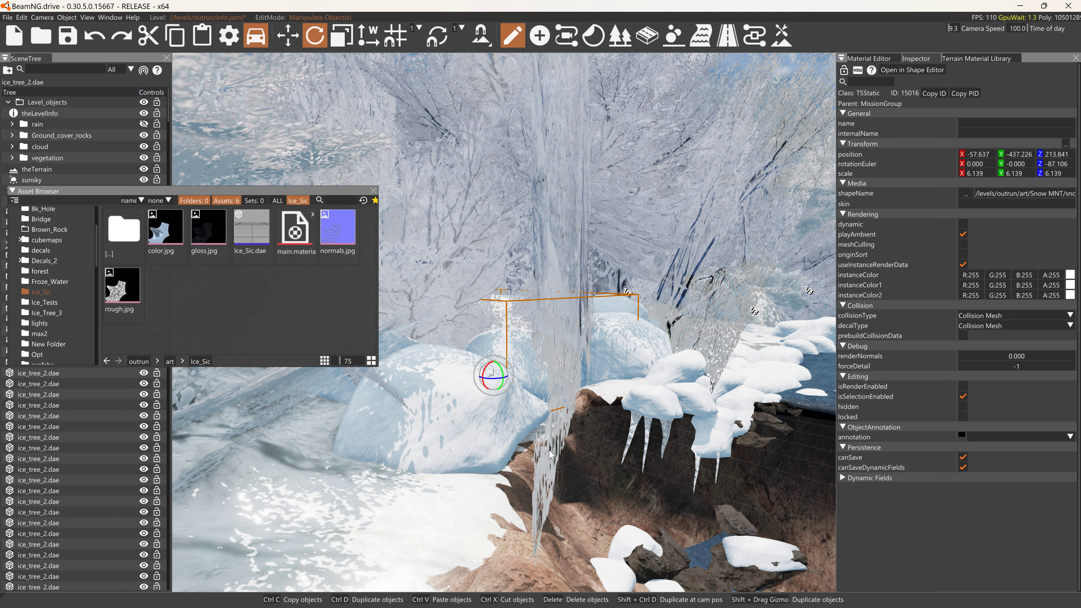
Reselect the objects around the hanging ice shape and rotate one selected ice_tree_2.dae to about 7.164, 35.209, 109.907.
left_click_drag(549, 451, 541, 460)
scroll(65, 486, "down", 10)
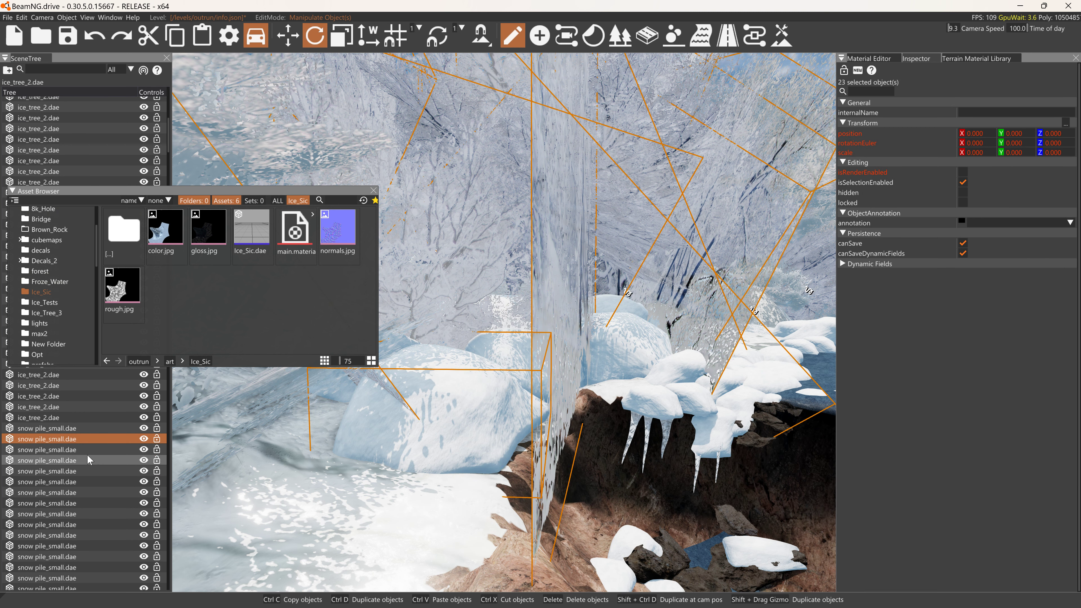
scroll(92, 462, "down", 10)
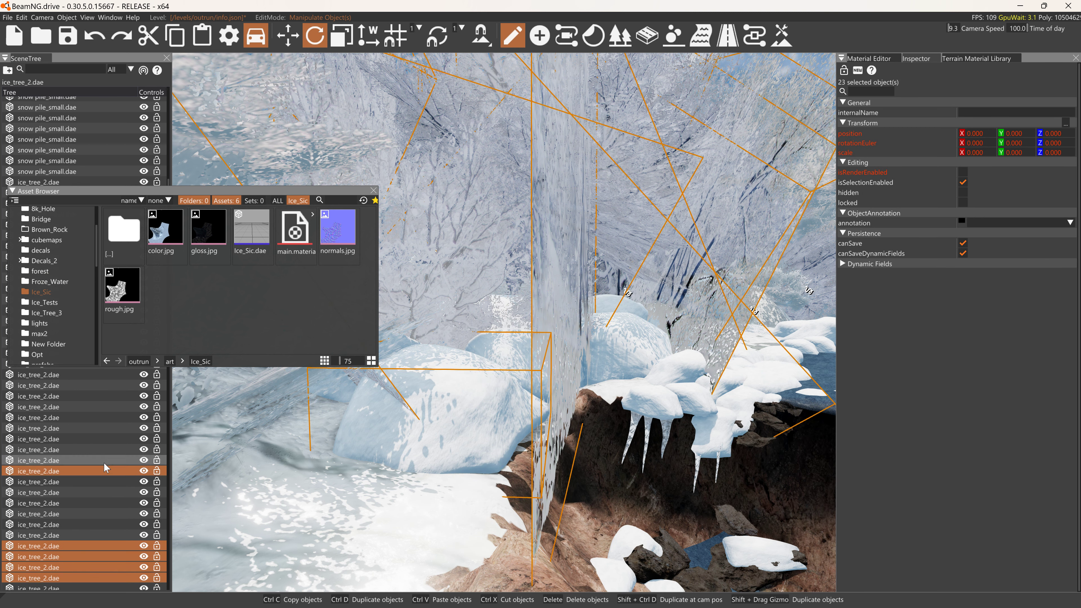
left_click(80, 471)
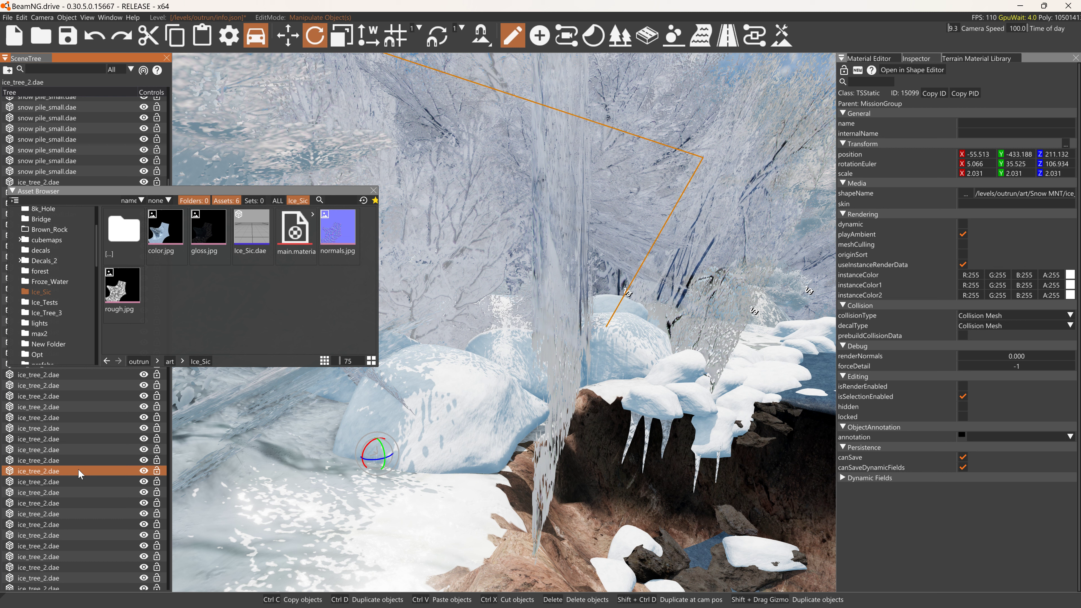
left_click_drag(391, 472, 380, 462)
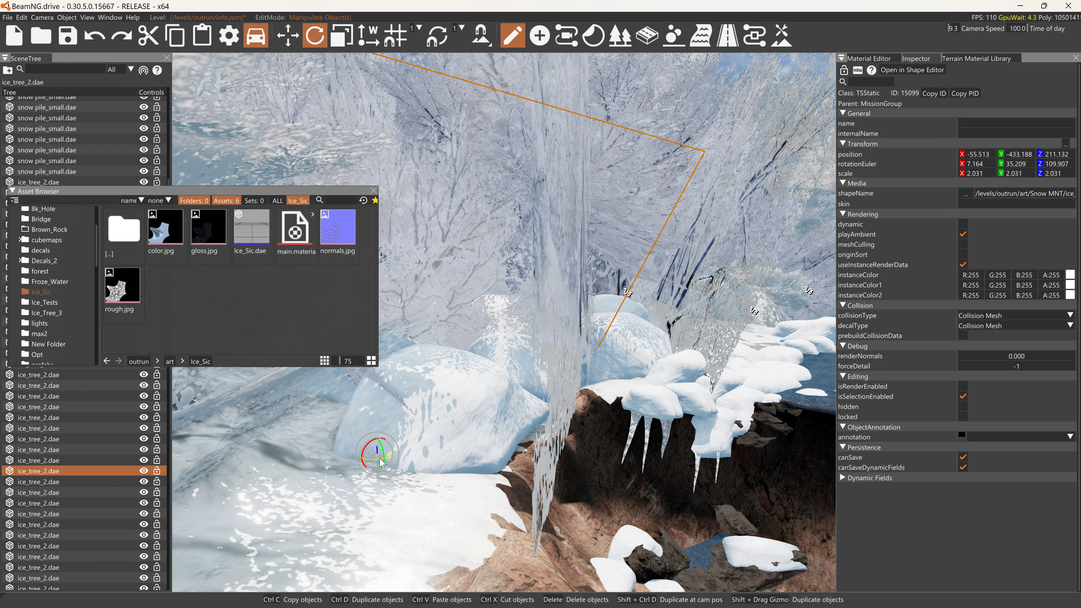
Check the remaining ice trees in the scene tree, area-selecting around the hanging ice shape again to locate its object.
left_click(94, 536)
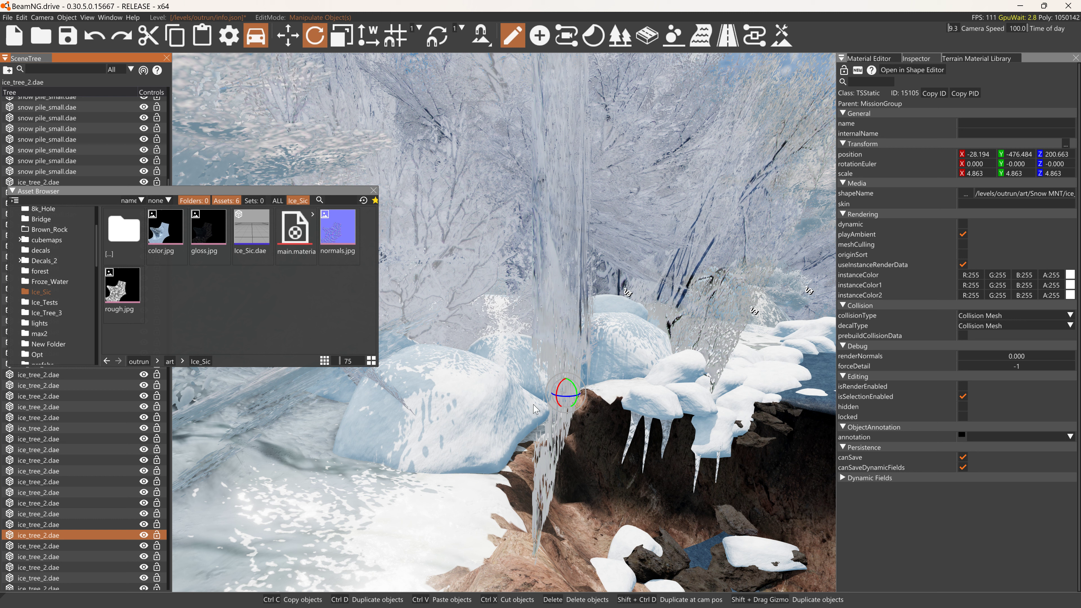
left_click(98, 545)
left_click(570, 374)
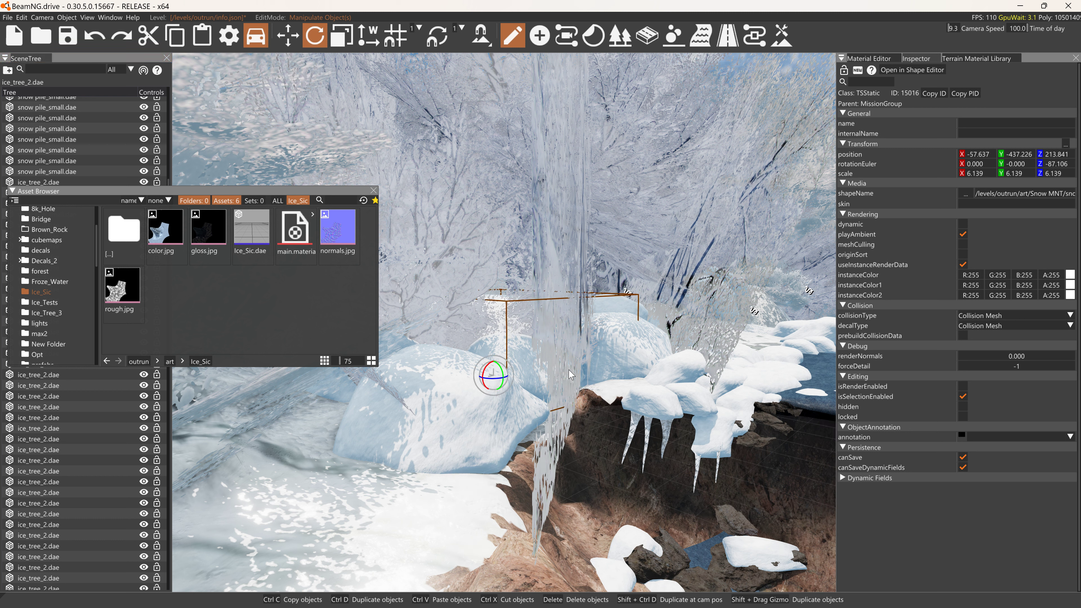
left_click_drag(544, 461, 544, 440)
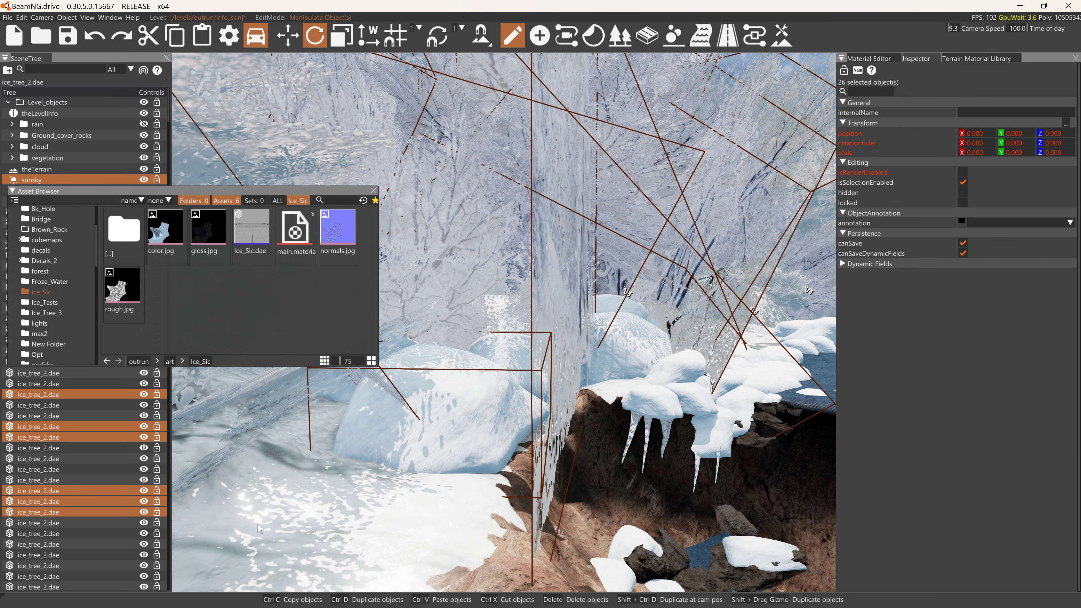
scroll(109, 506, "down", 7)
scroll(117, 503, "up", 5)
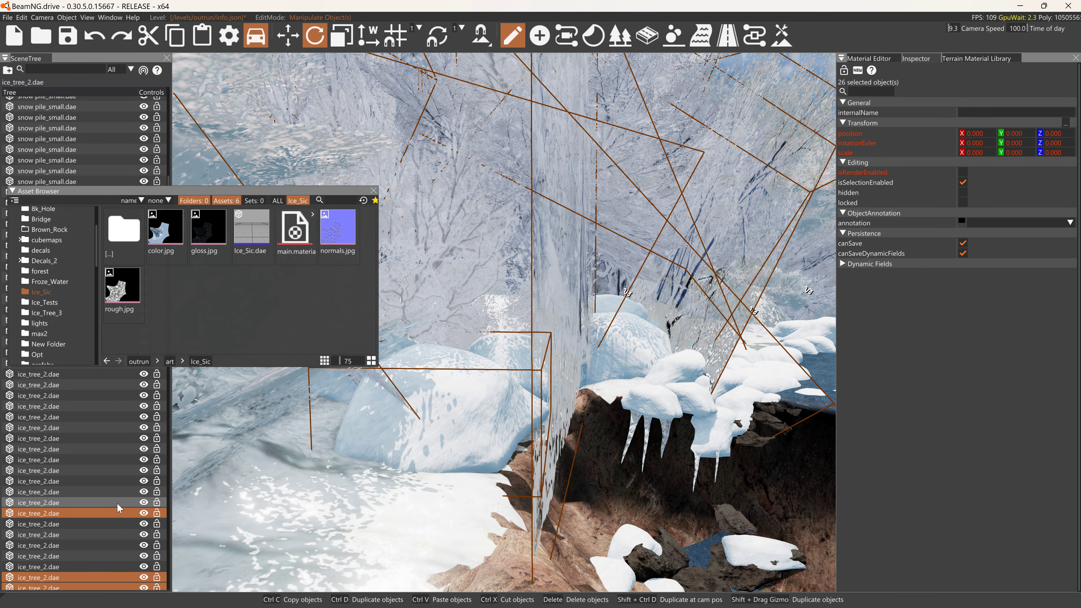
left_click(104, 409)
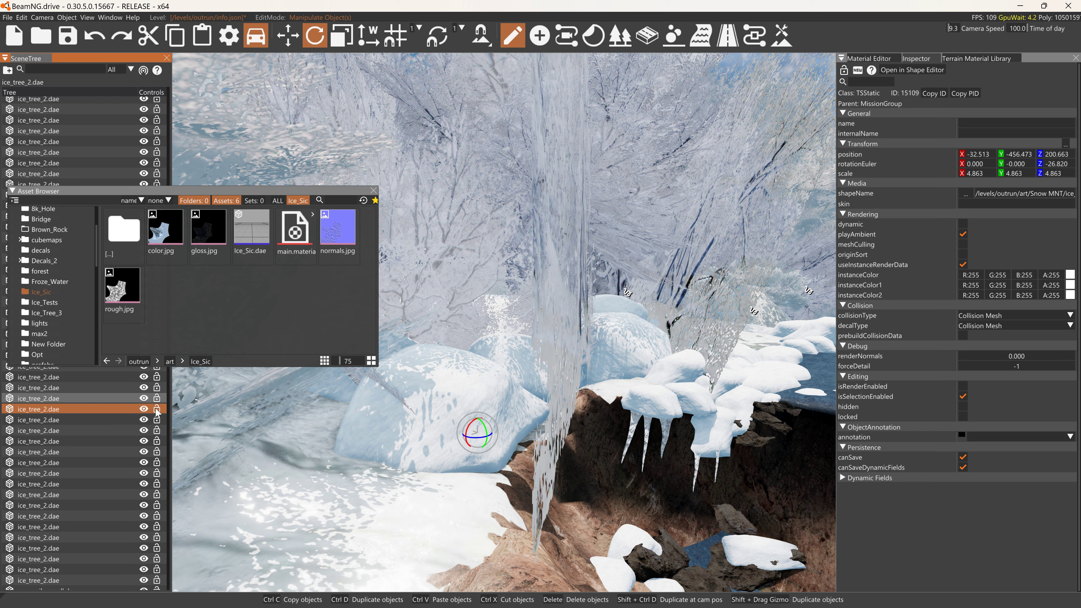
left_click_drag(537, 421, 554, 402)
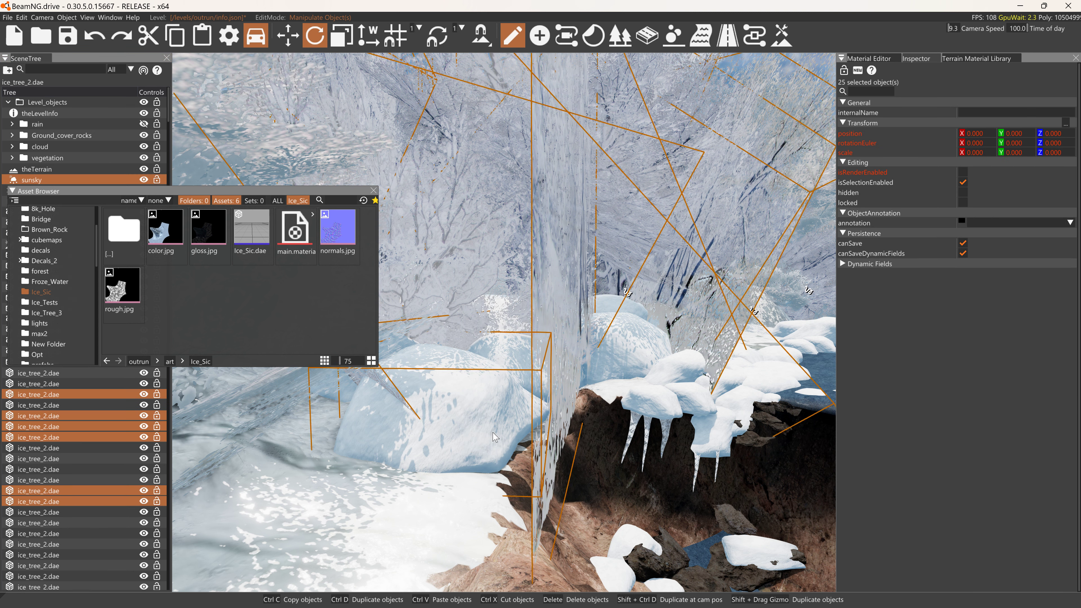
left_click(560, 393)
Duplicate the small snow clump twice along the pit's back edge, scaling the copies to about 2.261 and 3.768 and turning the larger to about -55.828.
right_click_drag(571, 429, 553, 465)
key("s")
key("d")
key("d")
right_click_drag(529, 464, 551, 428)
key("w")
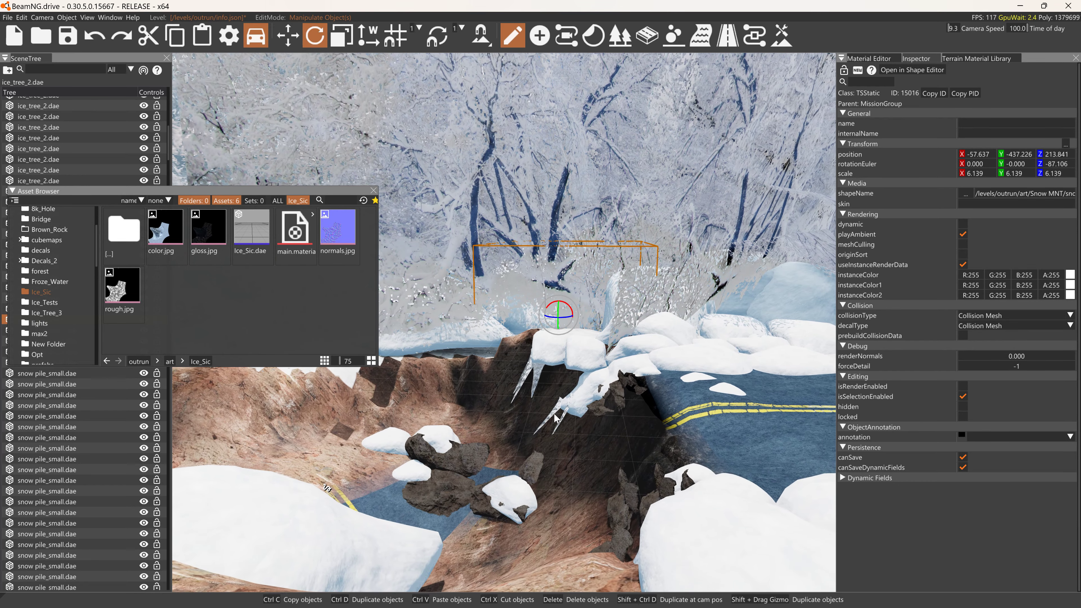
left_click(525, 375)
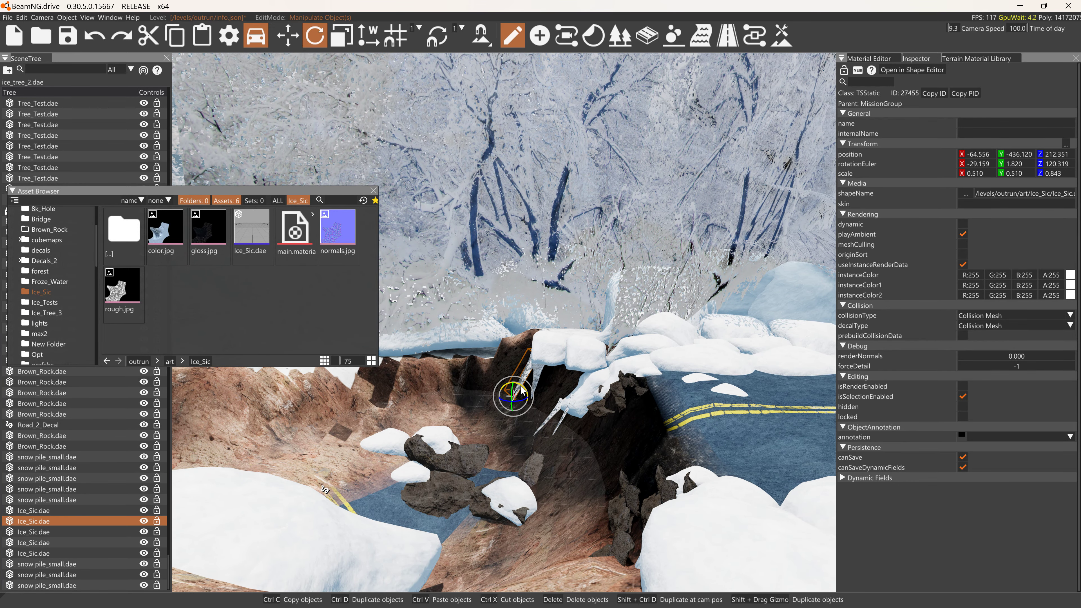
key("1")
left_click(502, 361)
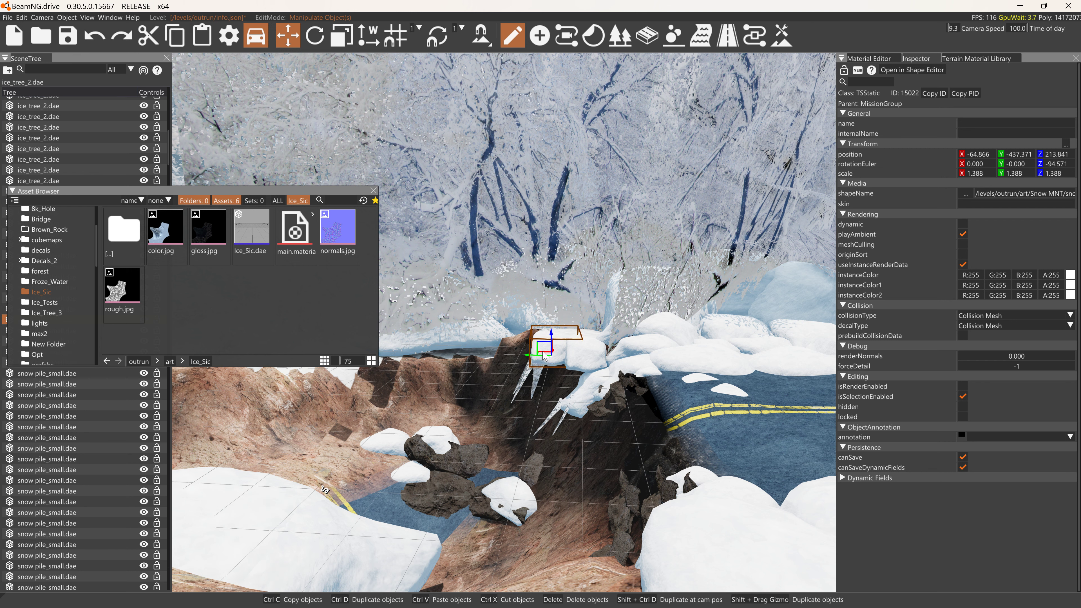
left_click_drag(503, 360, 475, 357)
key("3")
key("1")
key("3")
key("2")
key("1")
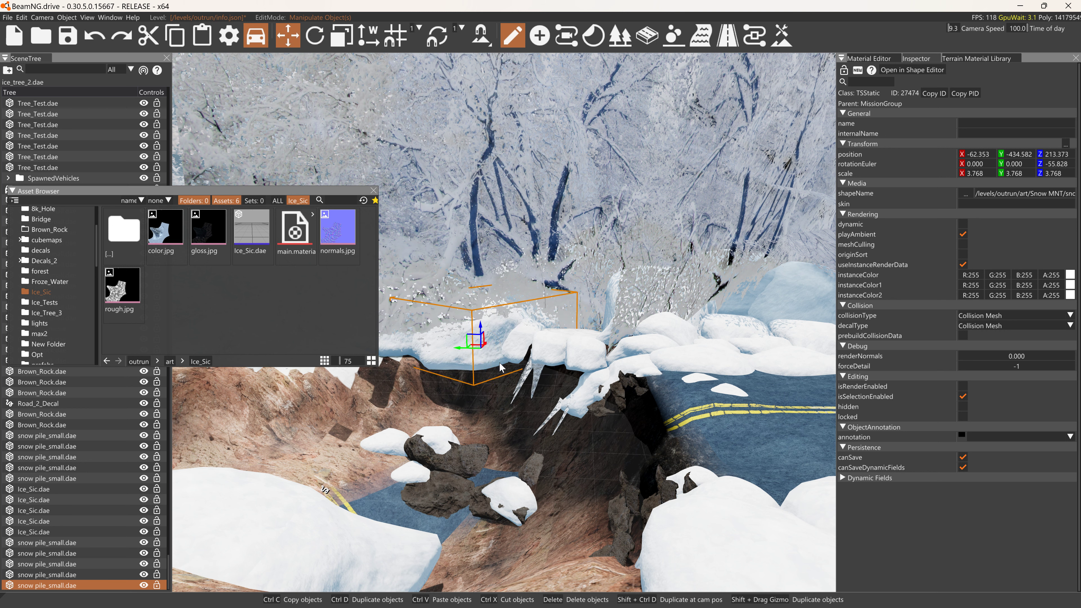
Move the thicker icicle to about Y -434.396 beneath the largest new snow clump and rotate it to hang upright.
left_click(527, 373)
left_click_drag(512, 390, 440, 404)
key("2")
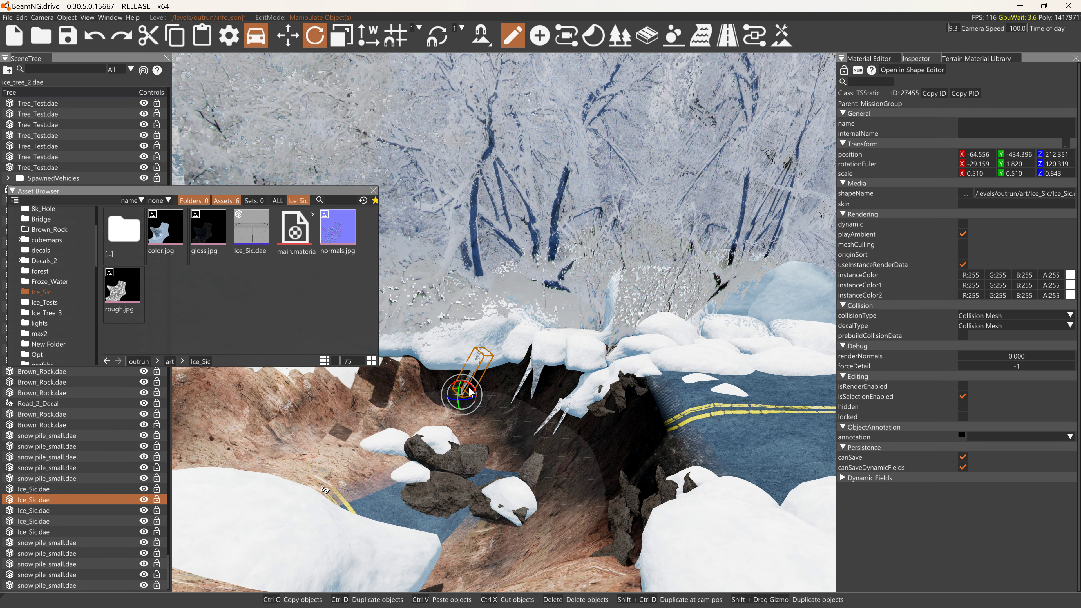
mouse_move(473, 390)
left_mouse_down()
mouse_move(461, 402)
mouse_move(464, 386)
mouse_move(469, 401)
left_mouse_up()
key("1")
left_click(465, 393)
key("ctrl+z")
key("ctrl+z")
Rotate the thin icicle to about -6.350, -23.345, 98.765 and move it to about X -64.428, Y -435.929 beneath the snow edge.
left_click(513, 332)
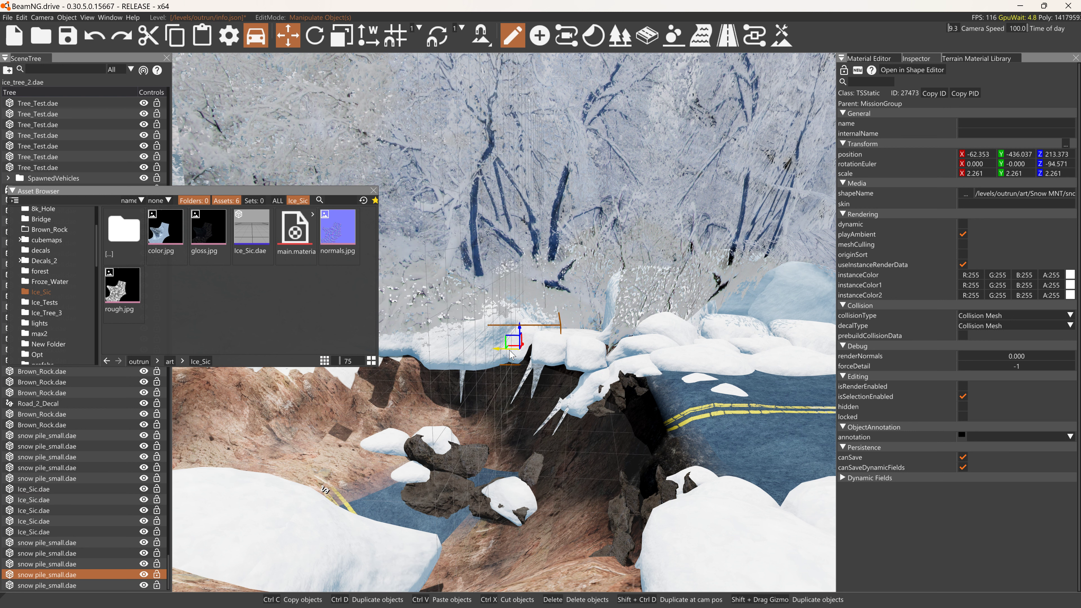
left_click(531, 376)
key("2")
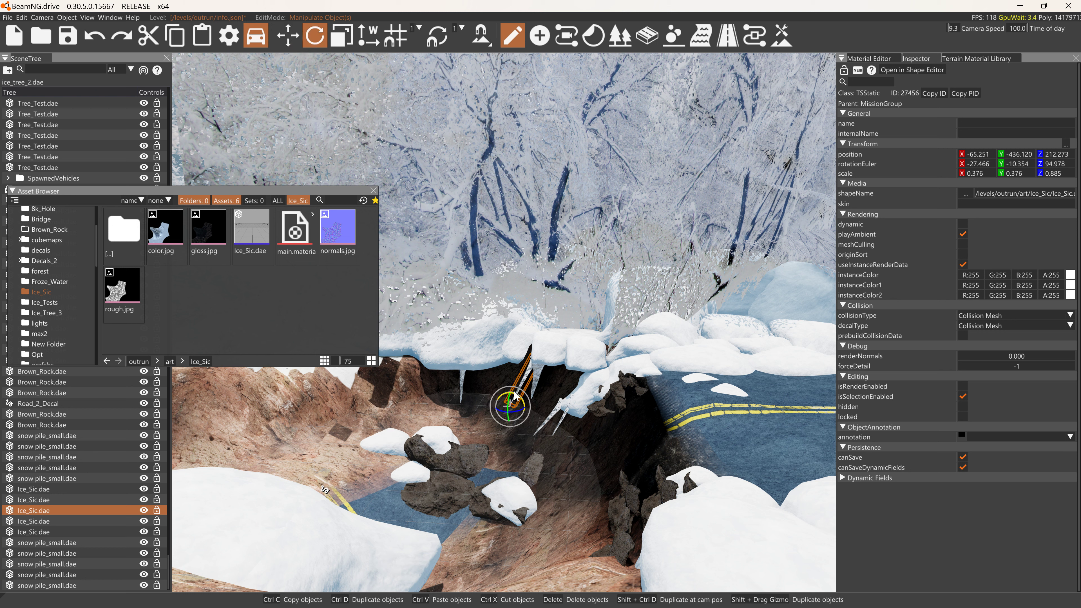
mouse_move(515, 398)
left_mouse_down()
mouse_move(514, 384)
mouse_move(519, 393)
mouse_move(496, 397)
left_mouse_up()
key("1")
key("2")
key("1")
key("2")
key("1")
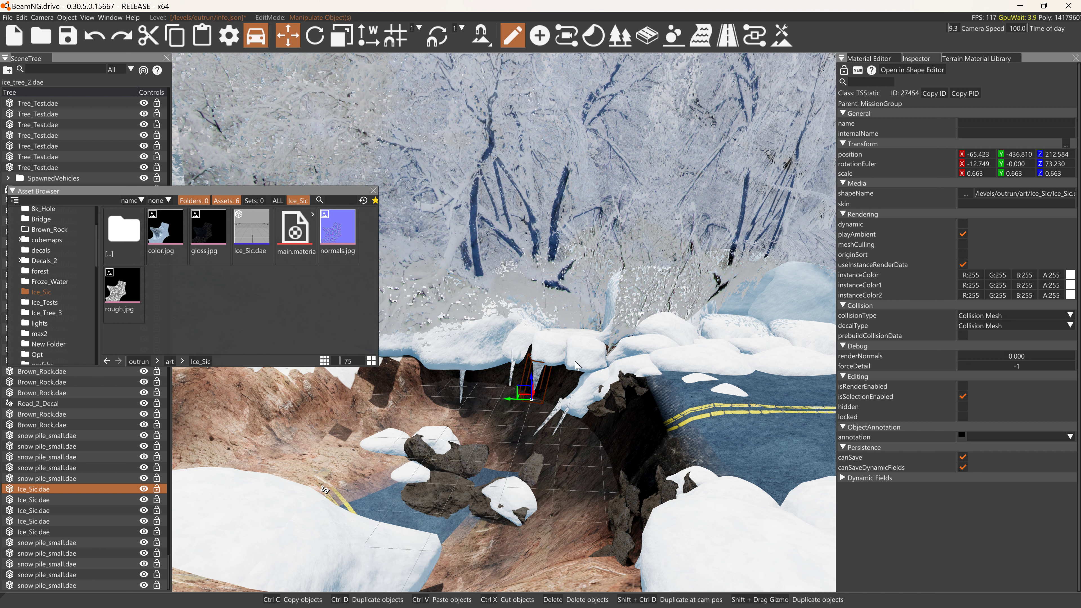
Scale the thin icicle down to about 0.305, 0.305, 0.717 and raise it to about Z 212.361.
left_click(568, 352)
left_click(514, 373)
key("2")
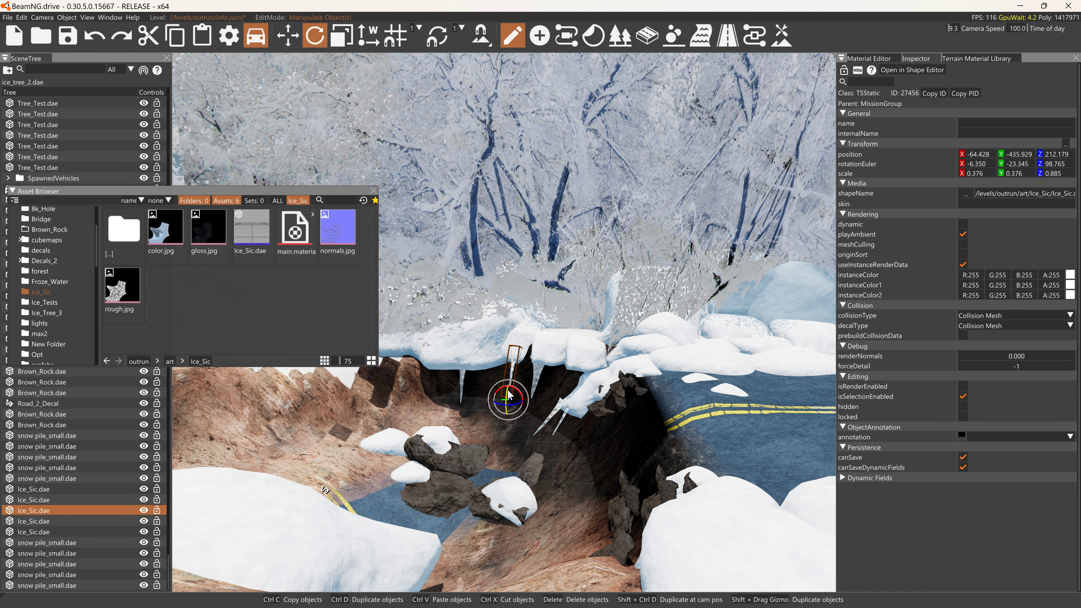
key("3")
left_click_drag(510, 403, 509, 383)
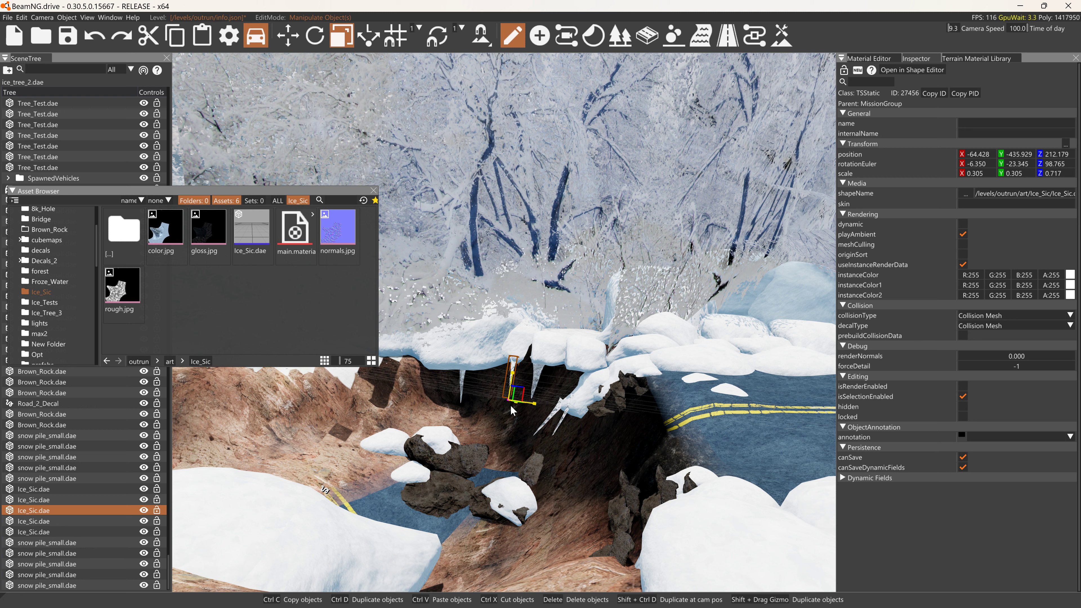
key("1")
key("2")
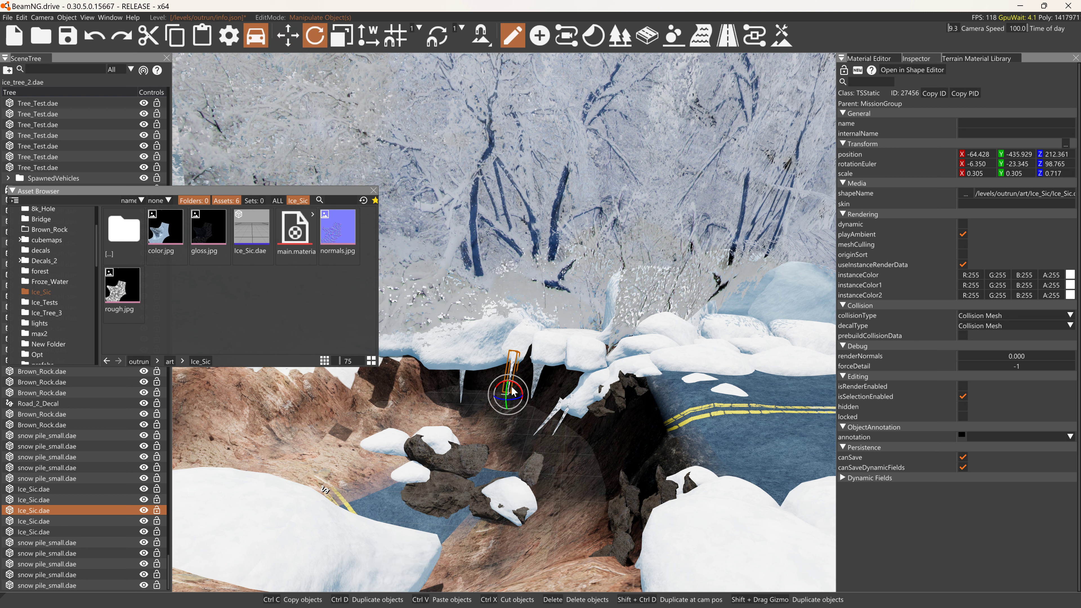
left_click(523, 347)
key("1")
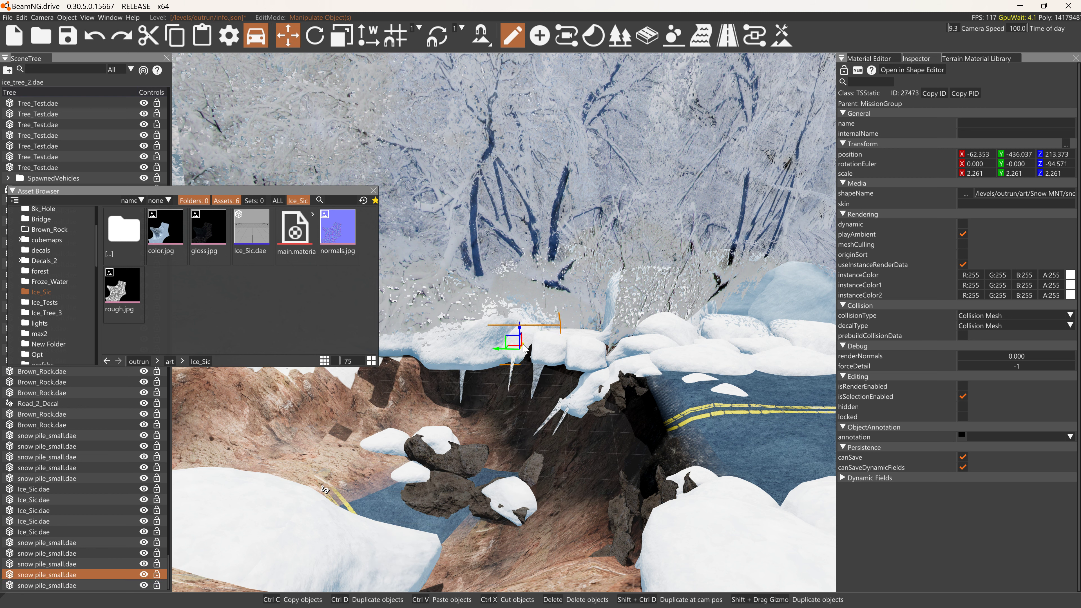
left_click(606, 339)
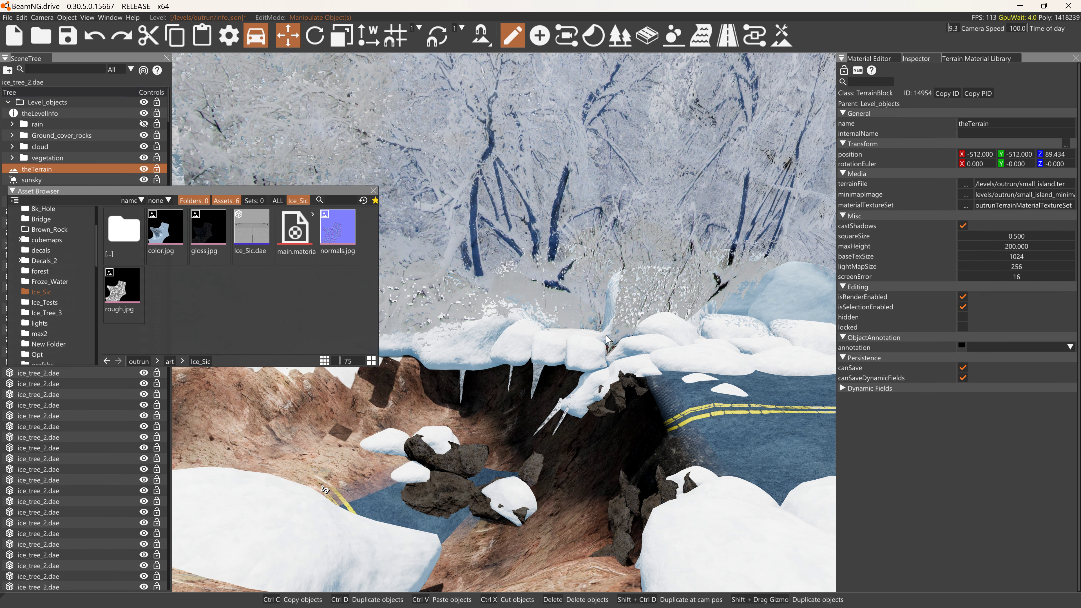
Delete the two slanted icicles hanging from the low snow clump beside the broken road edge.
key("w")
left_click(476, 417)
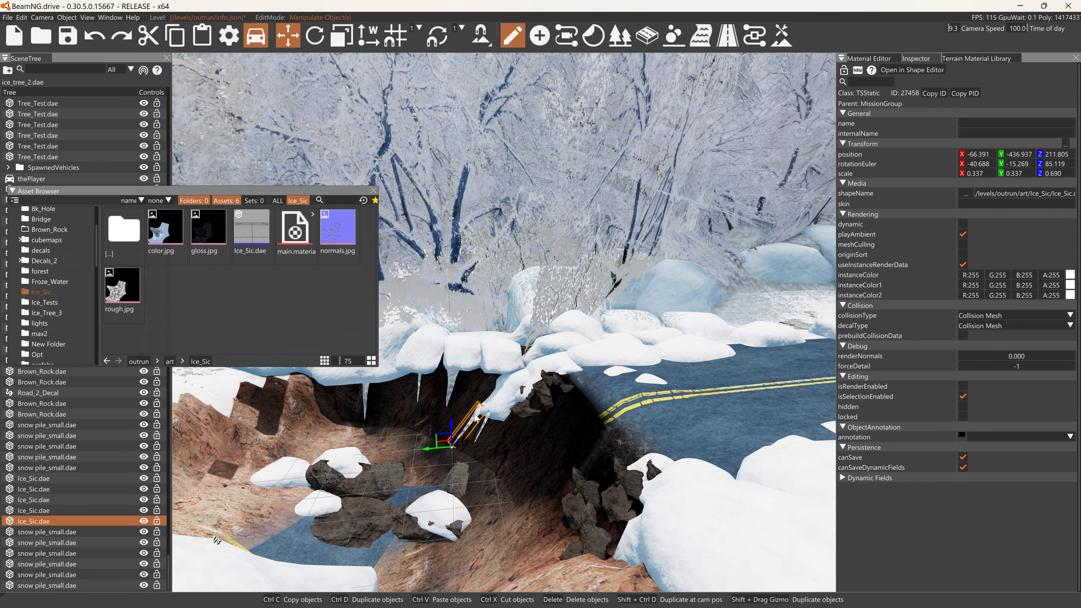
key("Delete")
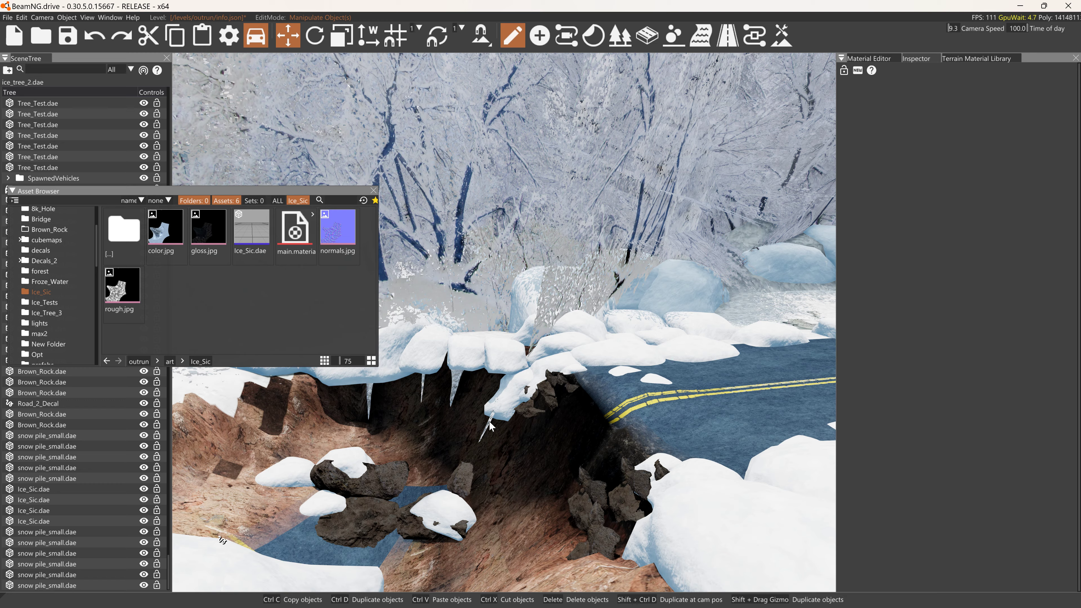
left_click(490, 426)
key("Delete")
Duplicate the small 1.388-scale snow clump along the pit's rim to about X -64.438, Y -436.961.
key("w")
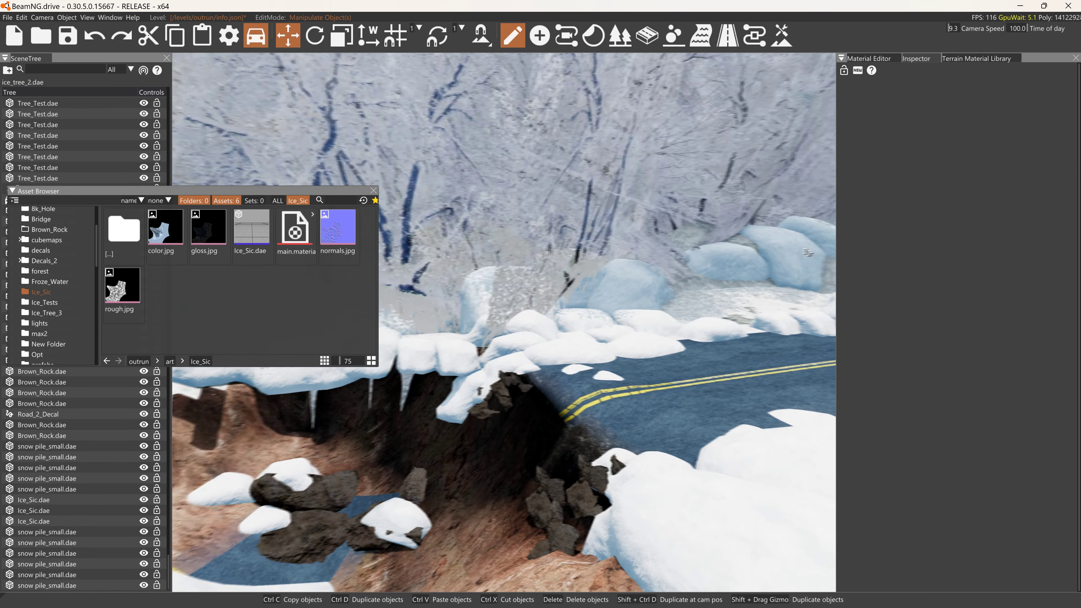
key("w")
key("a")
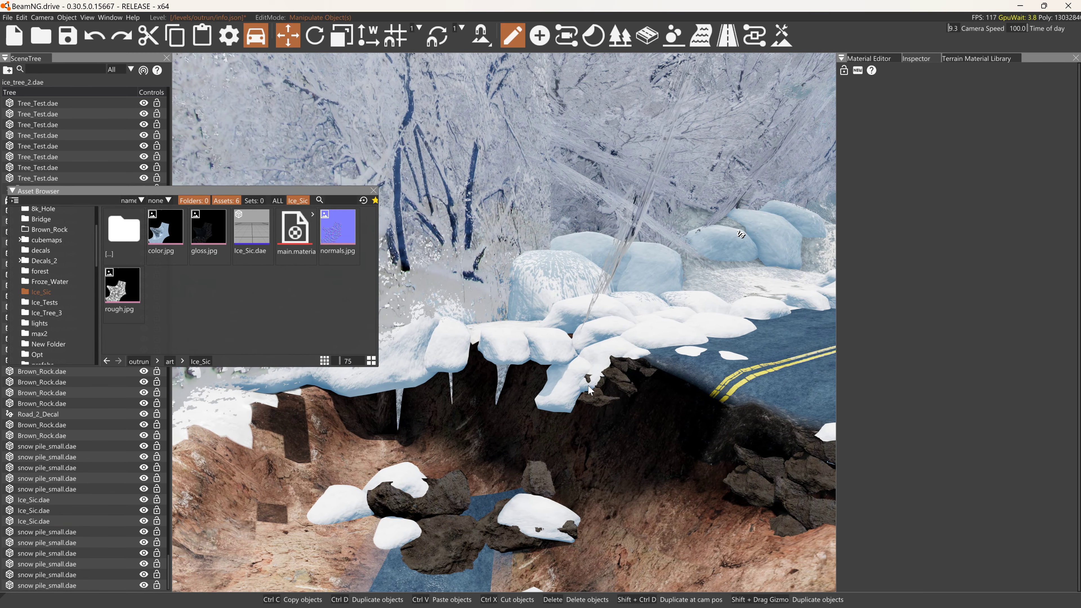
left_click(615, 364)
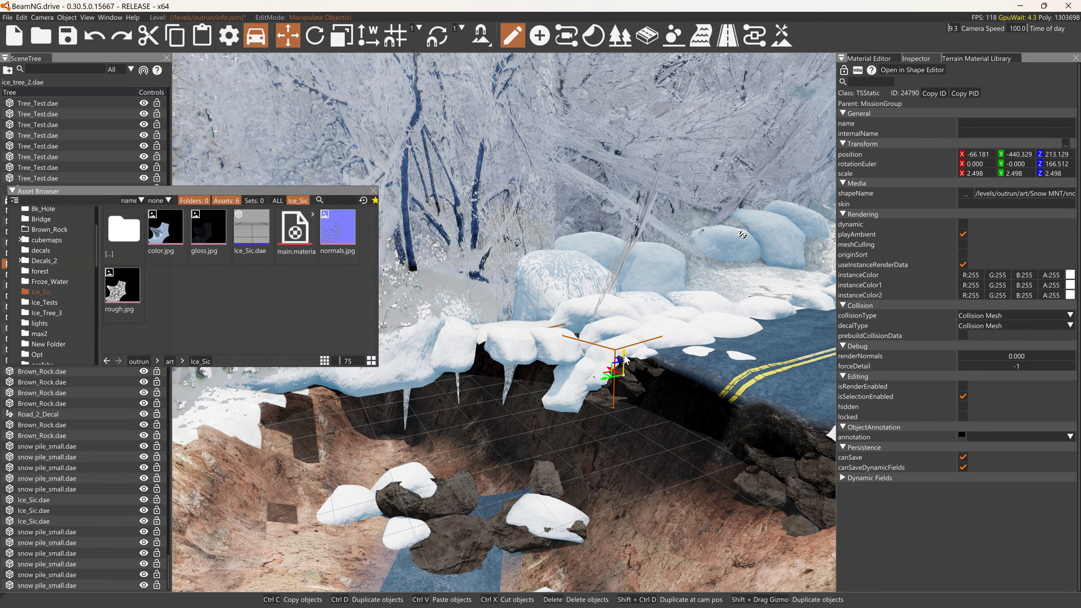
left_click_drag(624, 356, 624, 356)
left_click(554, 356)
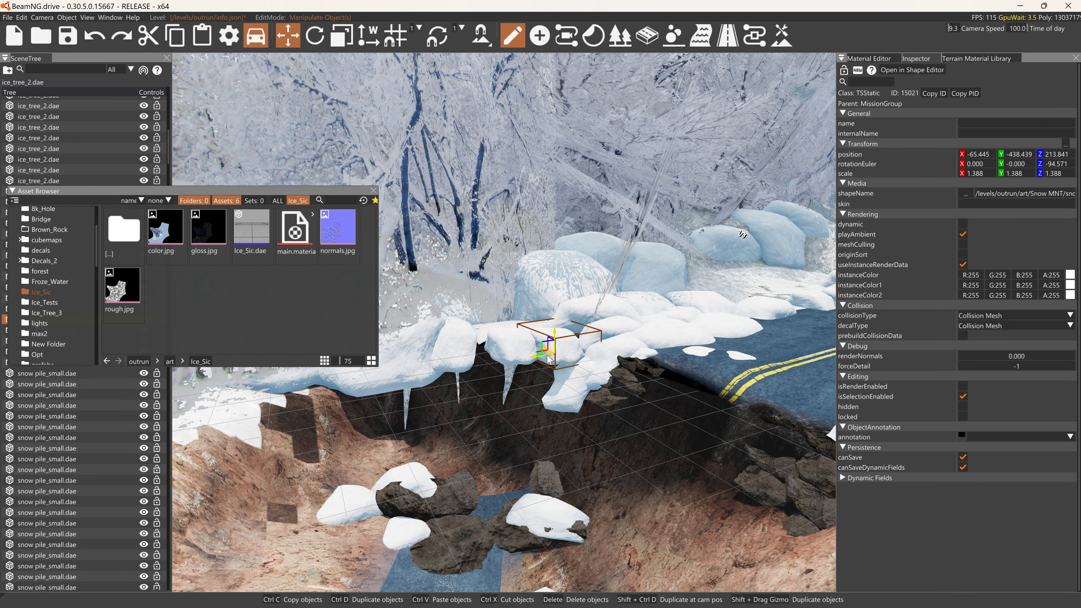
left_click_drag(555, 356, 479, 355)
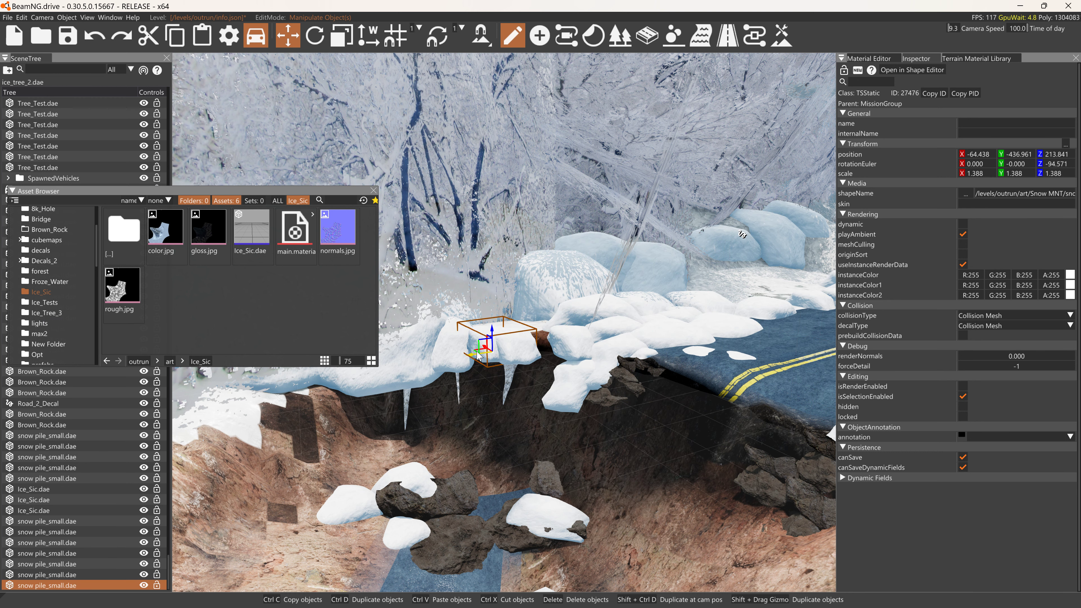
Rotate the thin icicle at the pit's edge to about -6.350, -7.170, 98.765 and shift it to about X -64.203, Y -435.667.
key("w")
right_click_drag(521, 411, 574, 410)
key("s")
left_click(394, 396)
key("2")
mouse_move(393, 416)
left_mouse_down()
mouse_move(405, 404)
mouse_move(374, 418)
left_mouse_up()
key("1")
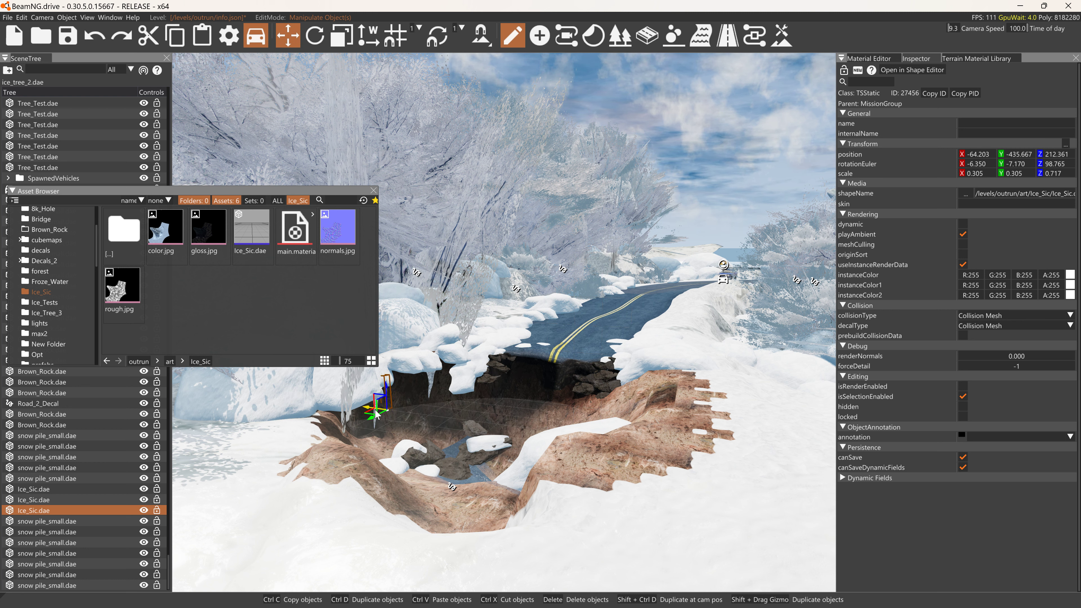
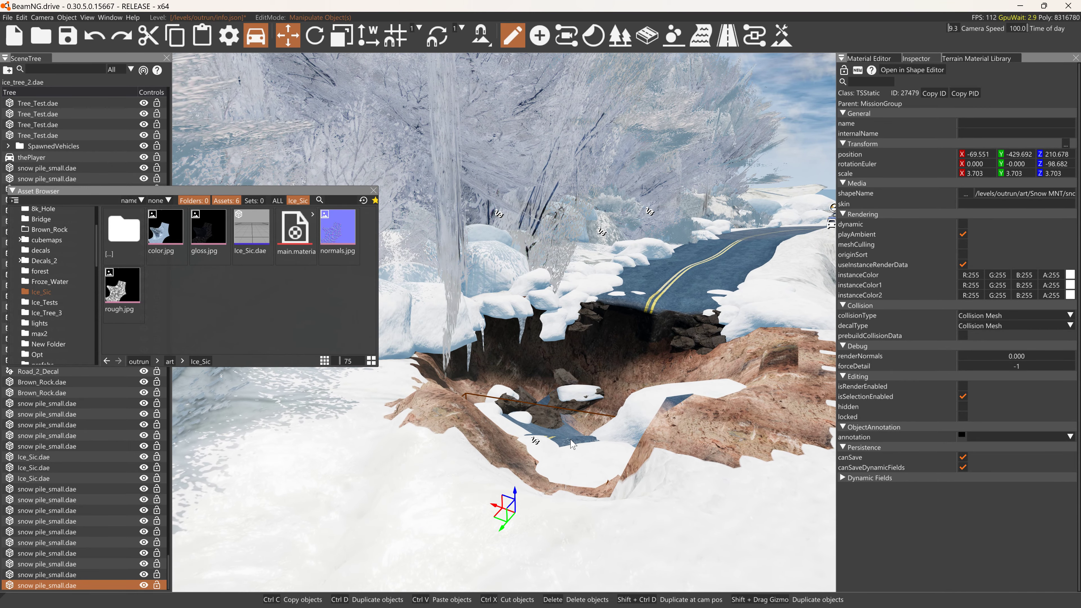
Try repositioning the near node of the road decal on the pit floor and undo the node move.
left_click(727, 36)
left_click(536, 440)
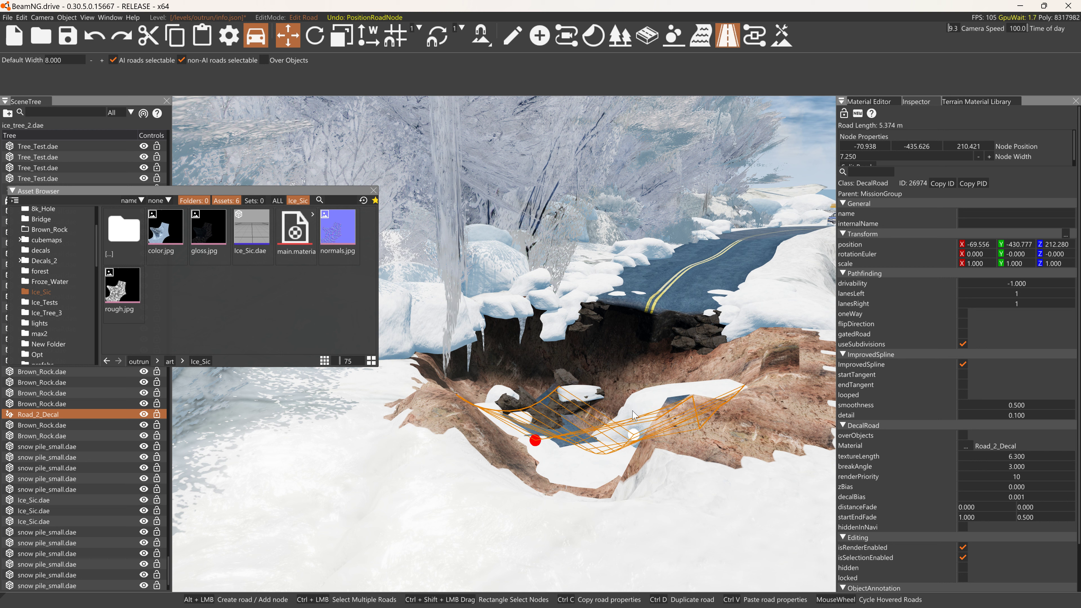
left_click(625, 377)
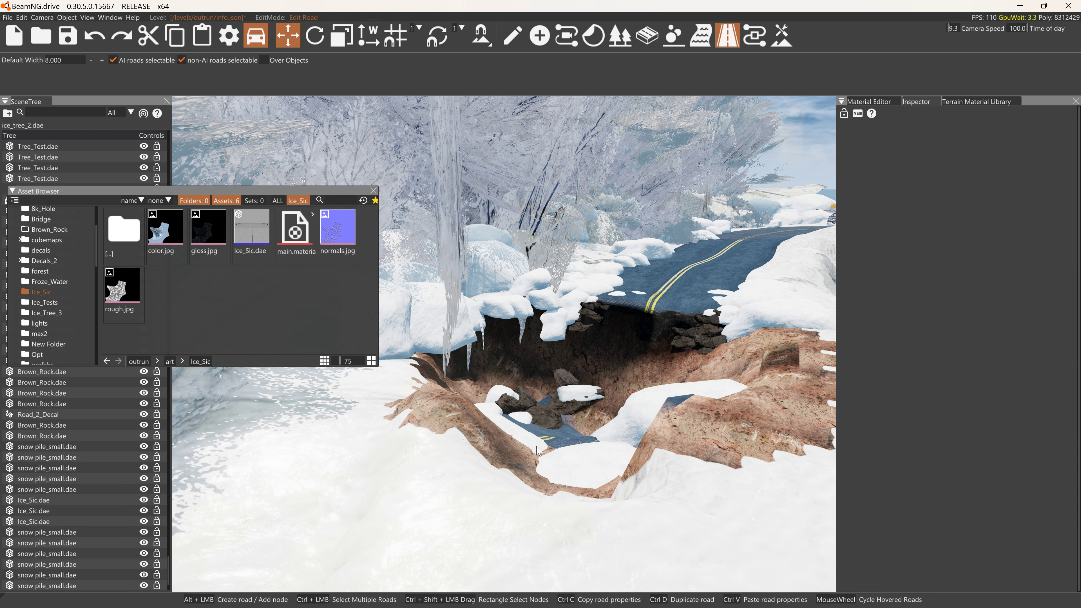
key("ctrl+z")
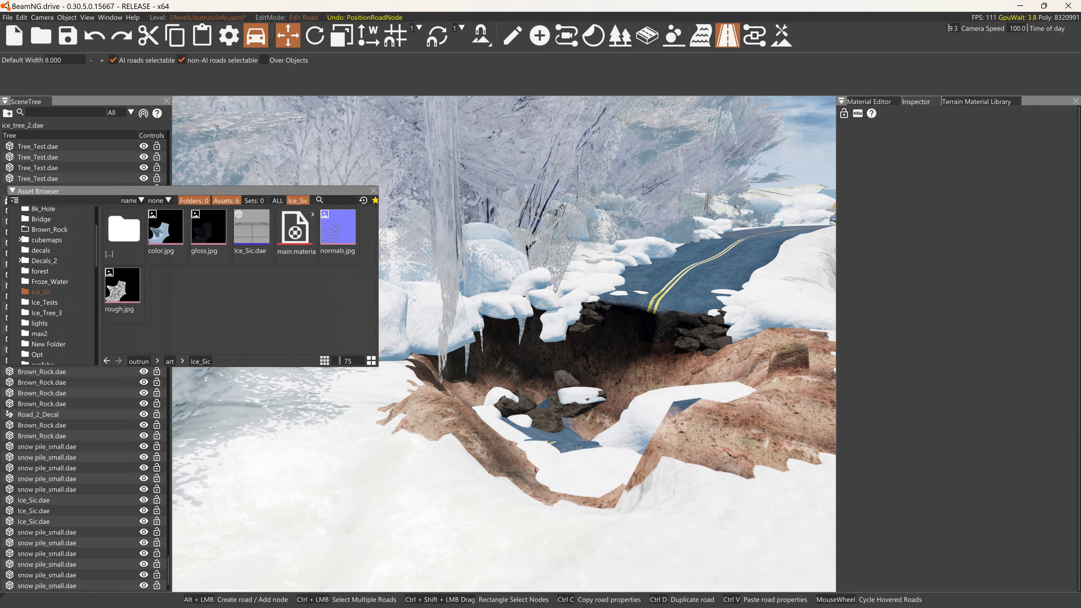
Duplicate the 1.388-scale snow clump from the rim onto the rocks in the pit, at about X -66.908, Y -436.387, Z 210.529.
key("w")
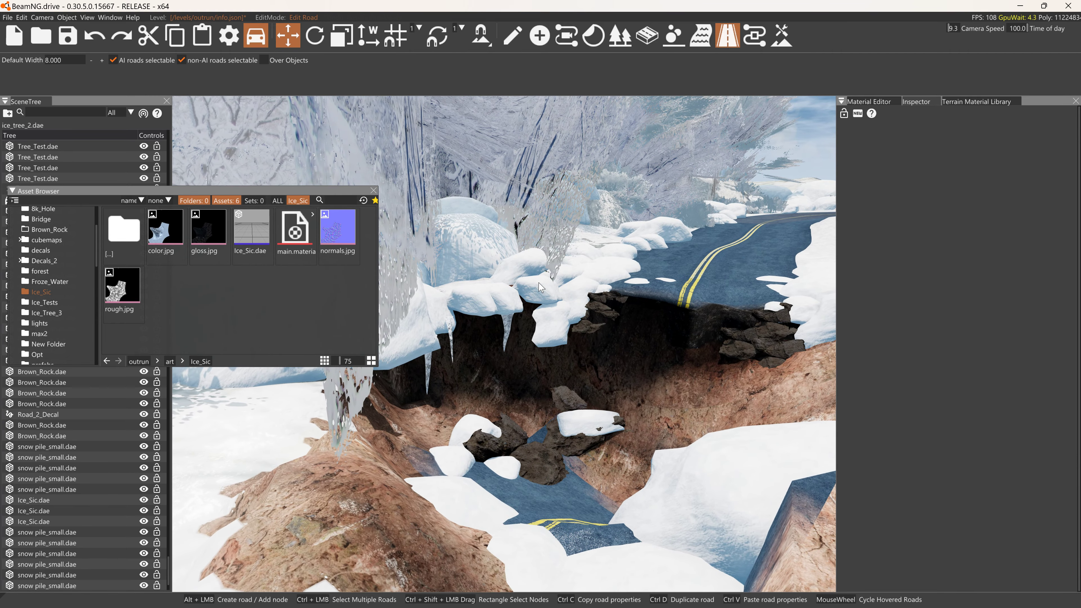
left_click(513, 34)
left_click(532, 294)
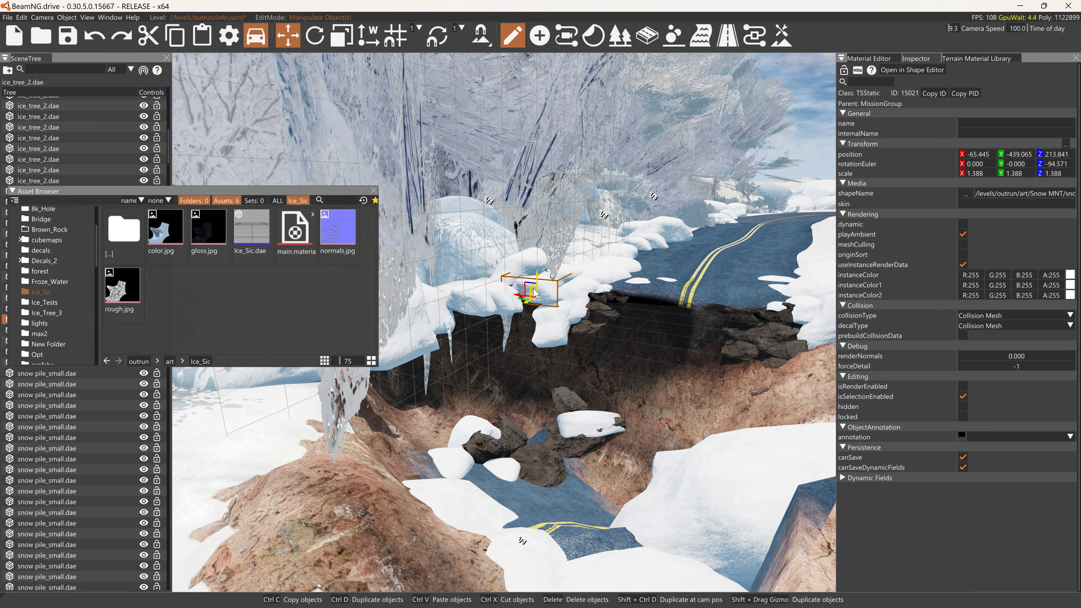
left_click_drag(532, 294, 531, 445)
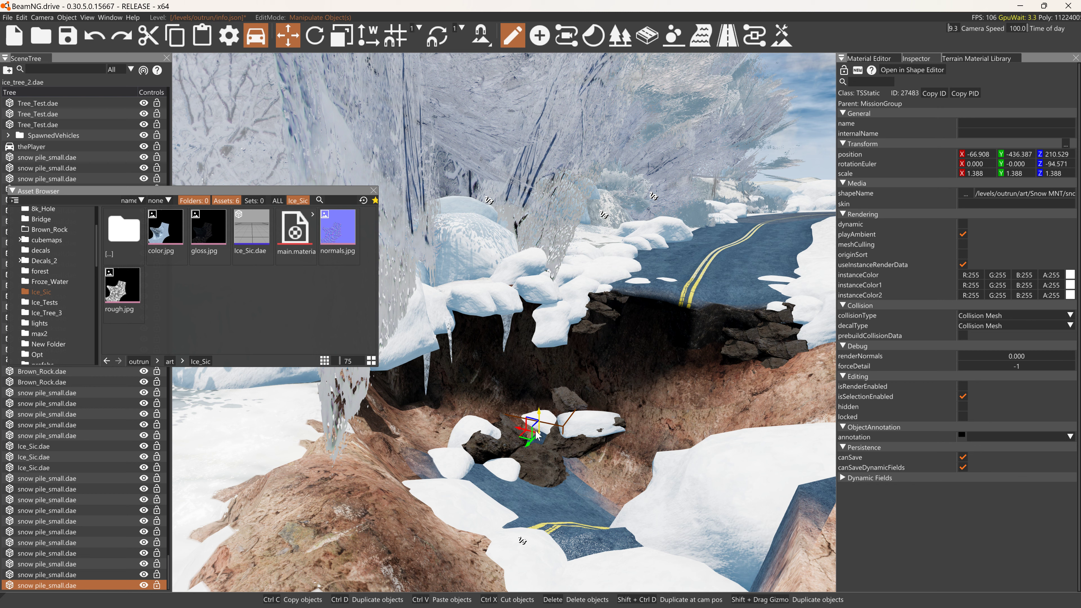
left_click(620, 494)
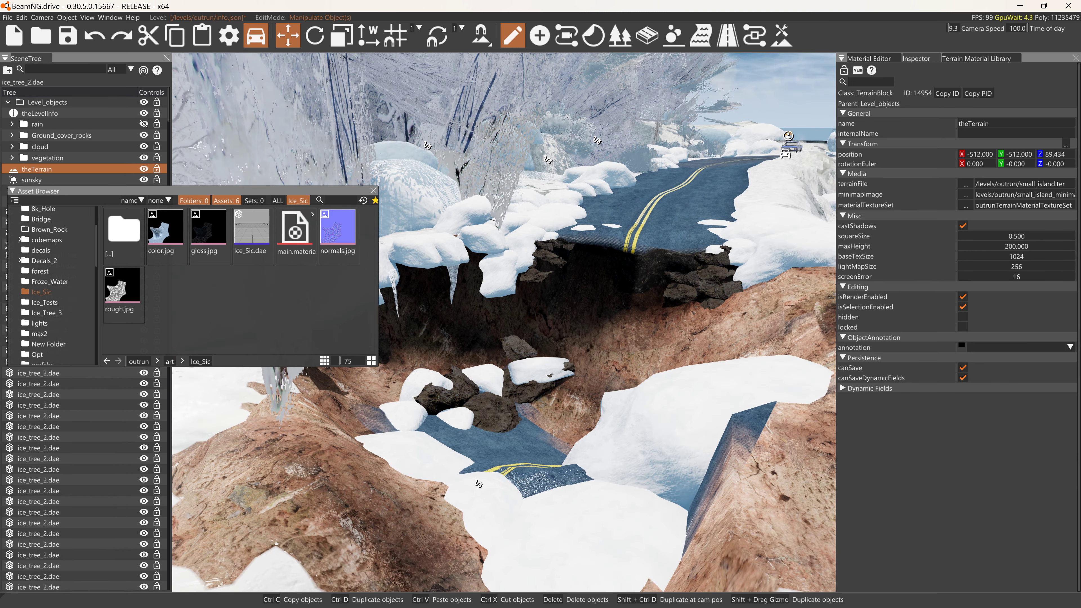
Create a water block in the pit at about X -69.468, Y -434.665 and raise it to about Z 210.878.
key("w")
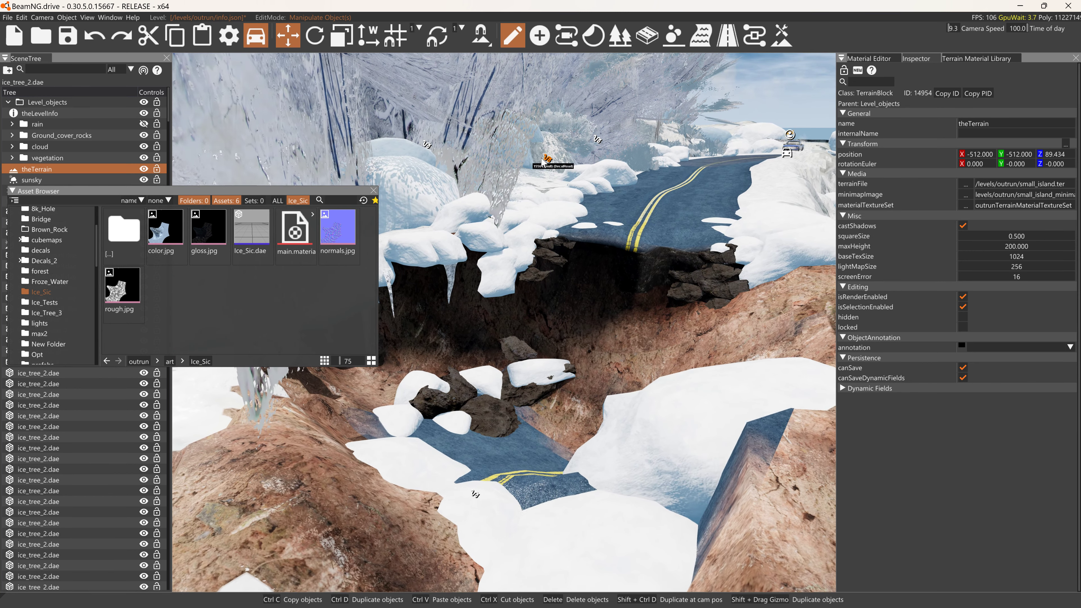
left_click(373, 190)
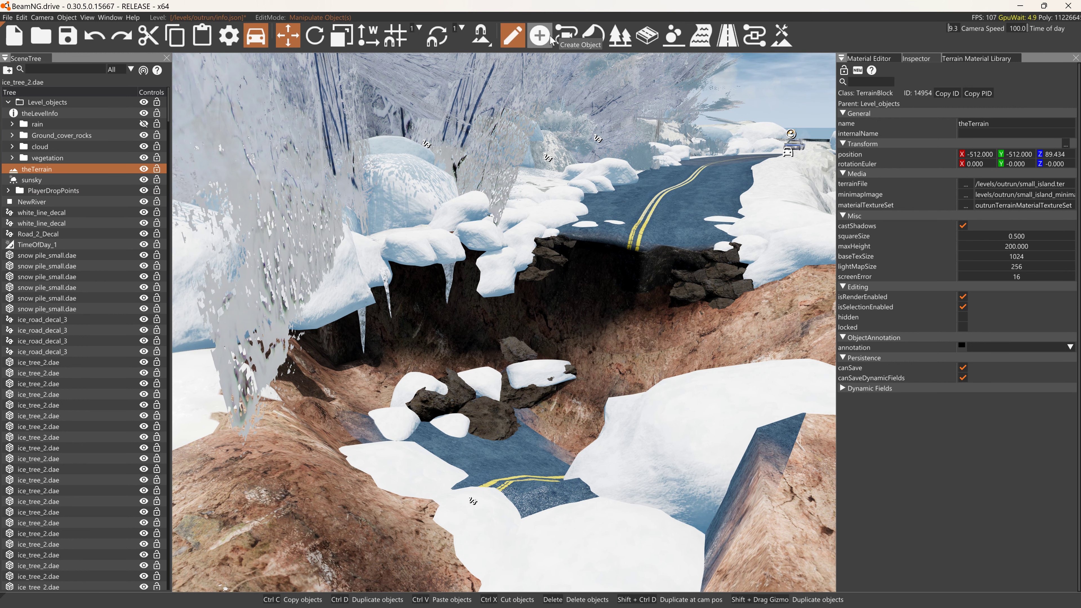
left_click(540, 35)
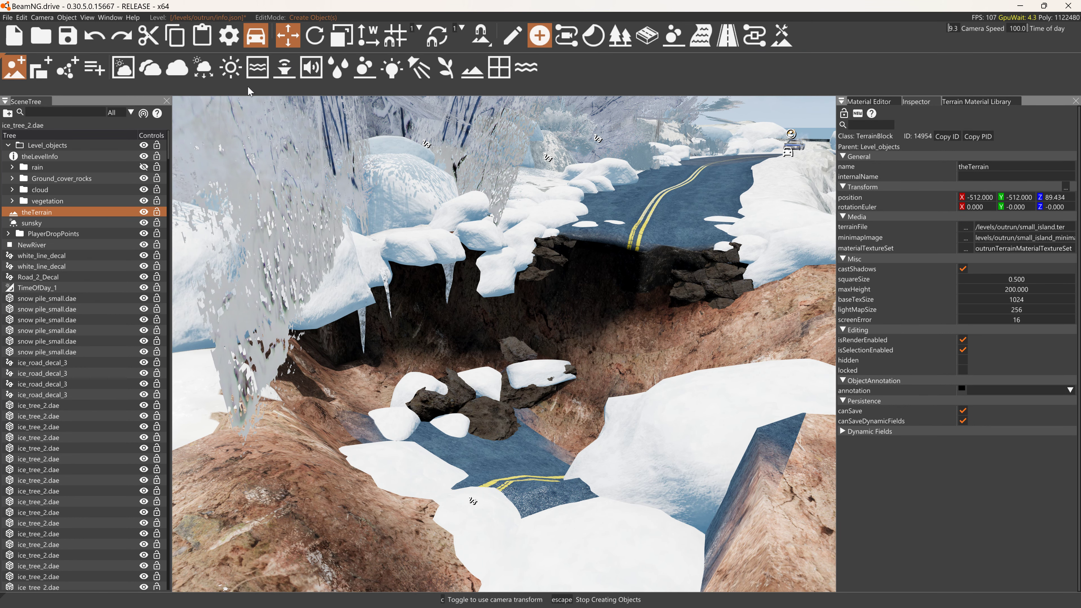
left_click(257, 67)
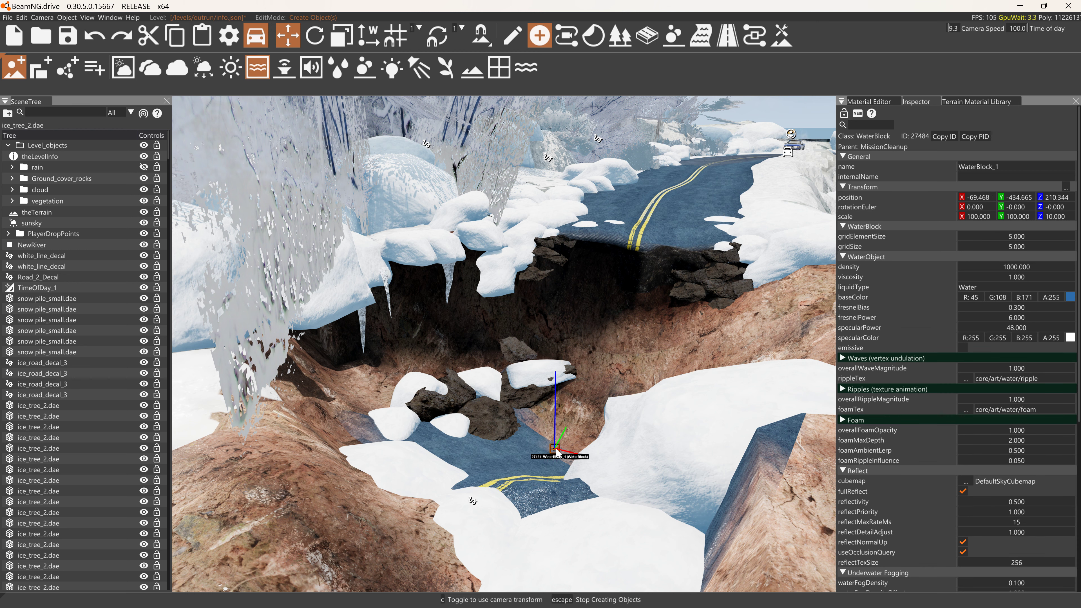
left_click(557, 450)
mouse_move(553, 432)
left_mouse_down()
mouse_move(556, 398)
mouse_move(557, 417)
left_mouse_up()
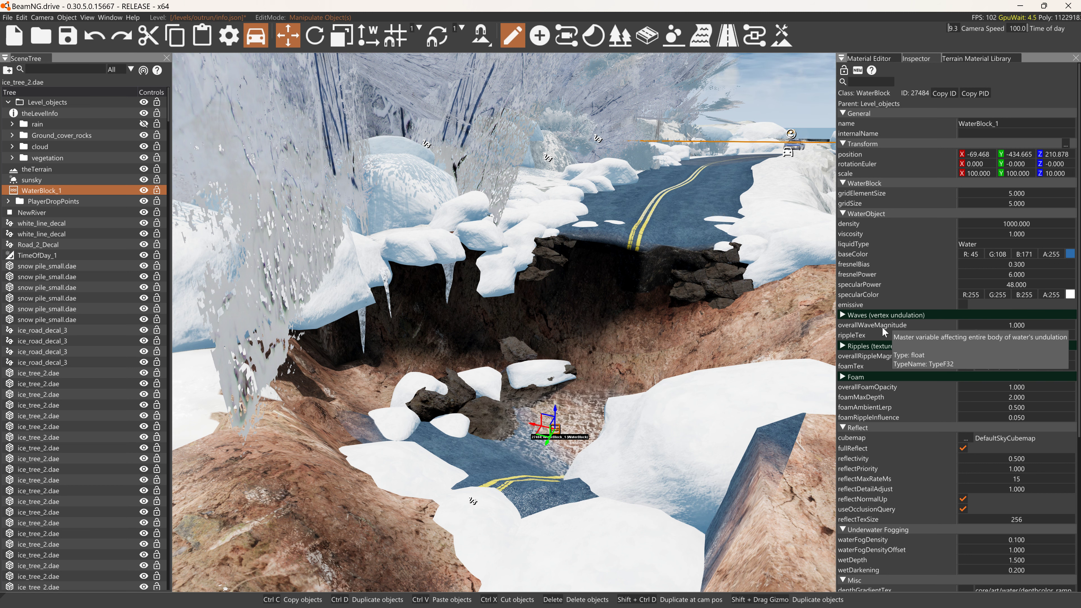
Set the rippleSpeed of all three ripple layers of the water block to 0.
left_click(846, 347)
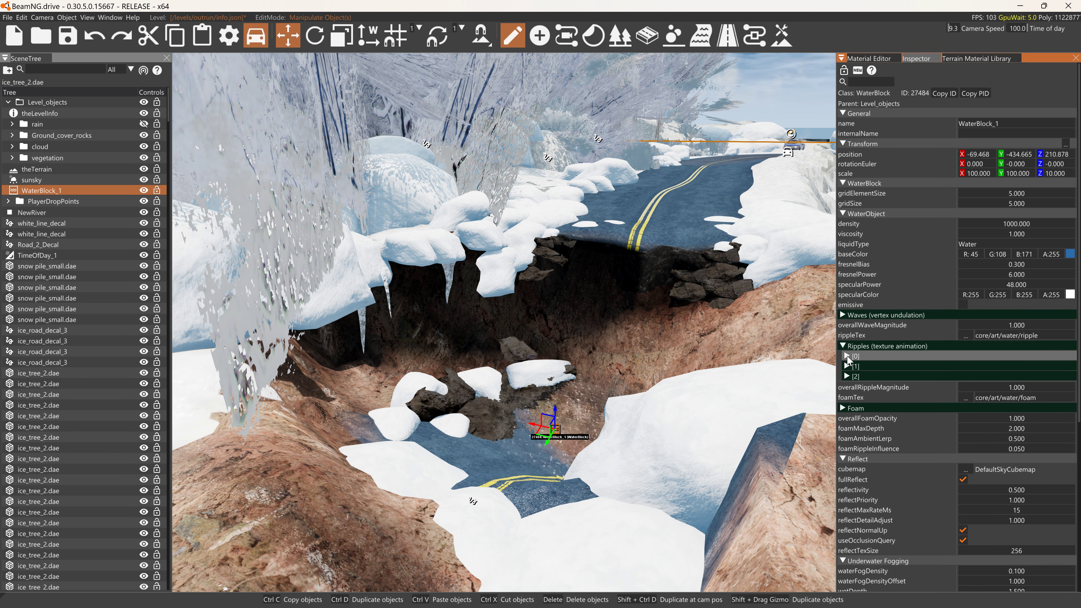
left_click(847, 356)
double_click(1019, 377)
type("0")
key("Return")
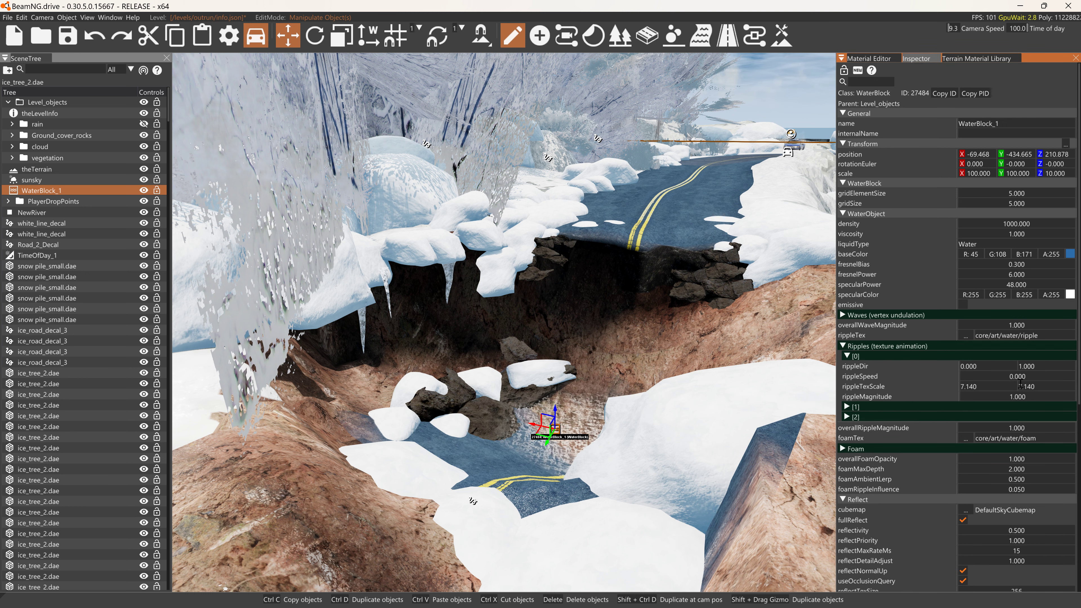
left_click(855, 407)
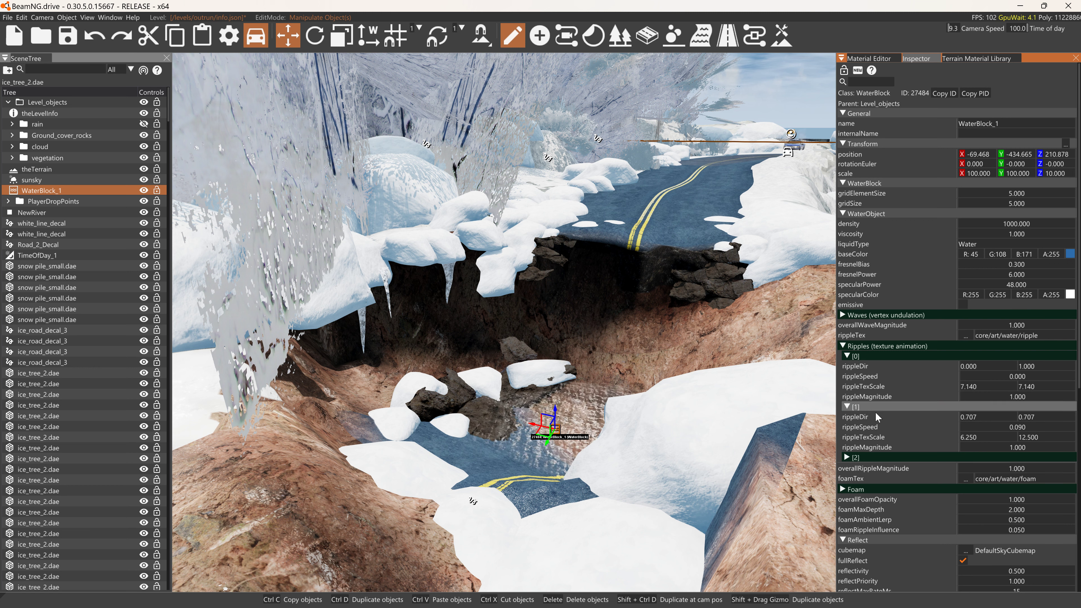
double_click(1019, 427)
type("0")
key("Return")
left_click(869, 458)
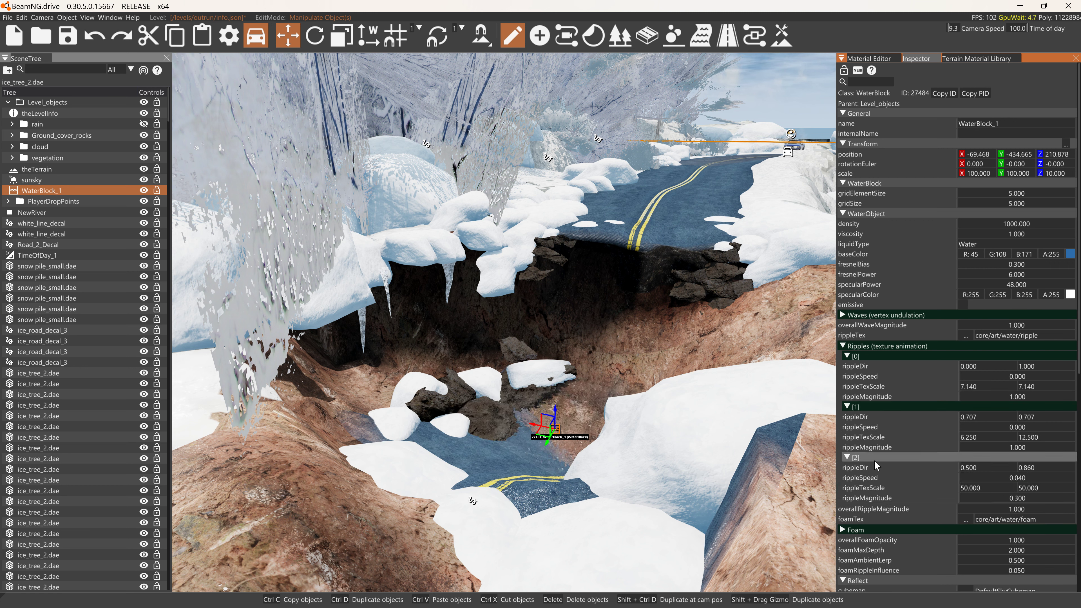
double_click(1032, 478)
type("0")
key("Return")
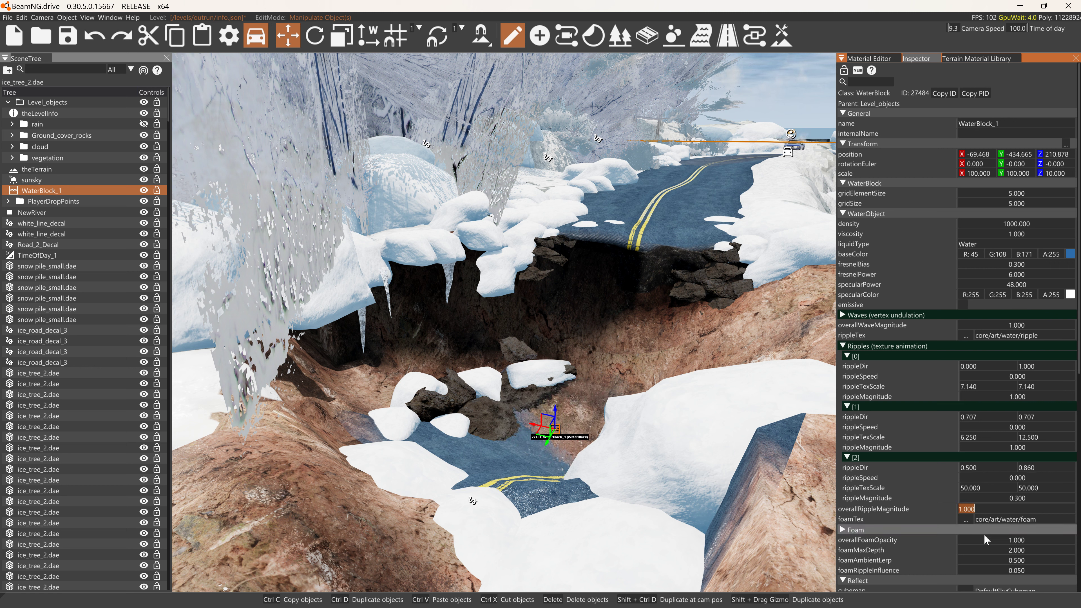
Set the water block's overallWaveMagnitude to 0, reflectivity to 1.200, waterFogDensity to 2.900 and waterFogDensityOffset to 0.300.
scroll(1003, 545, "down", 2)
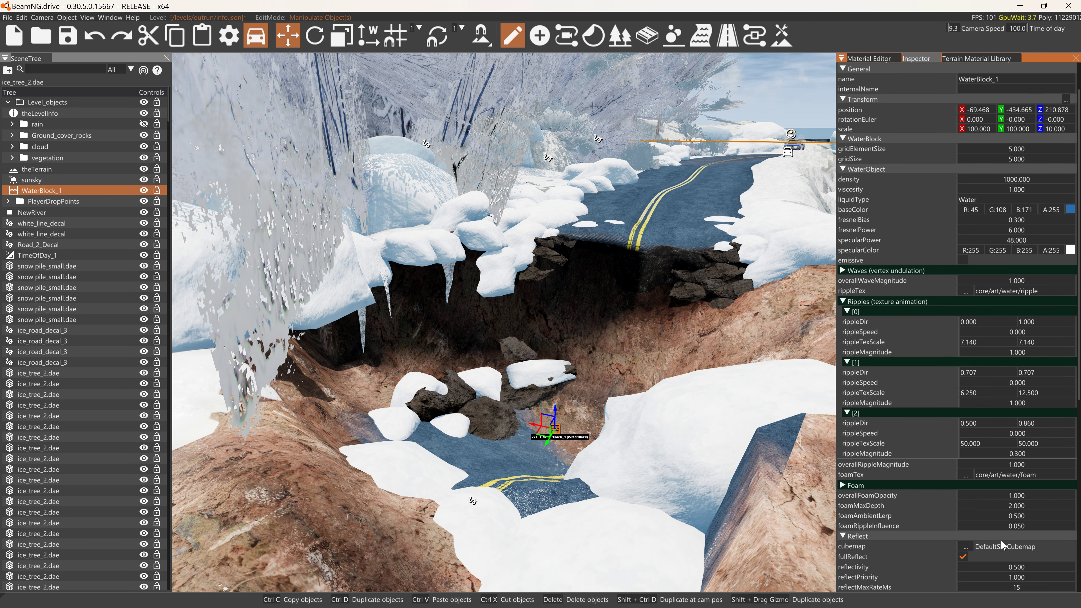
double_click(1007, 278)
type("0")
key("Return")
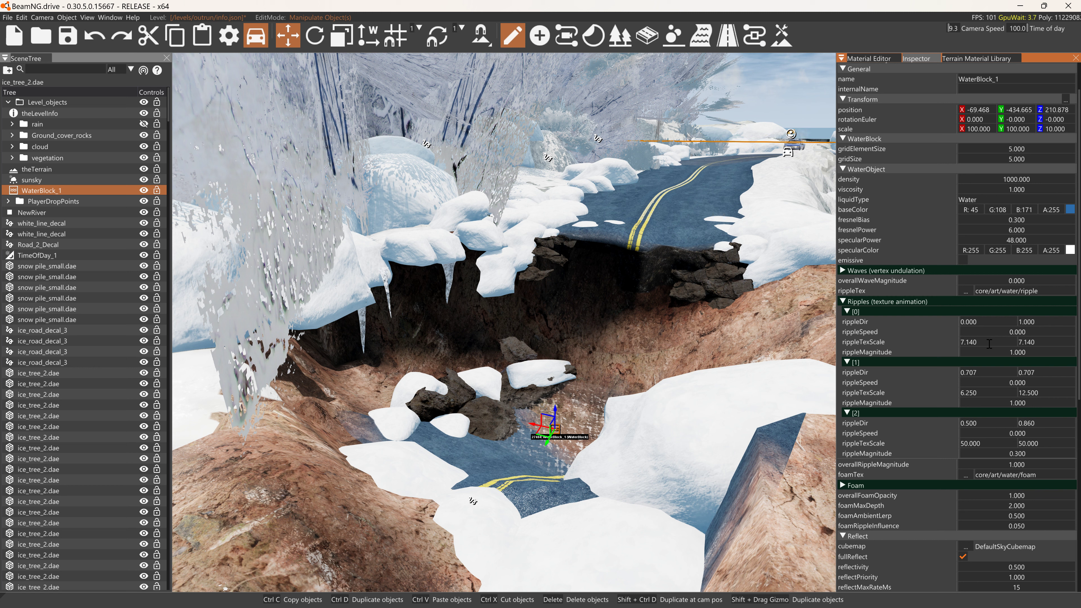
scroll(1012, 492, "down", 6)
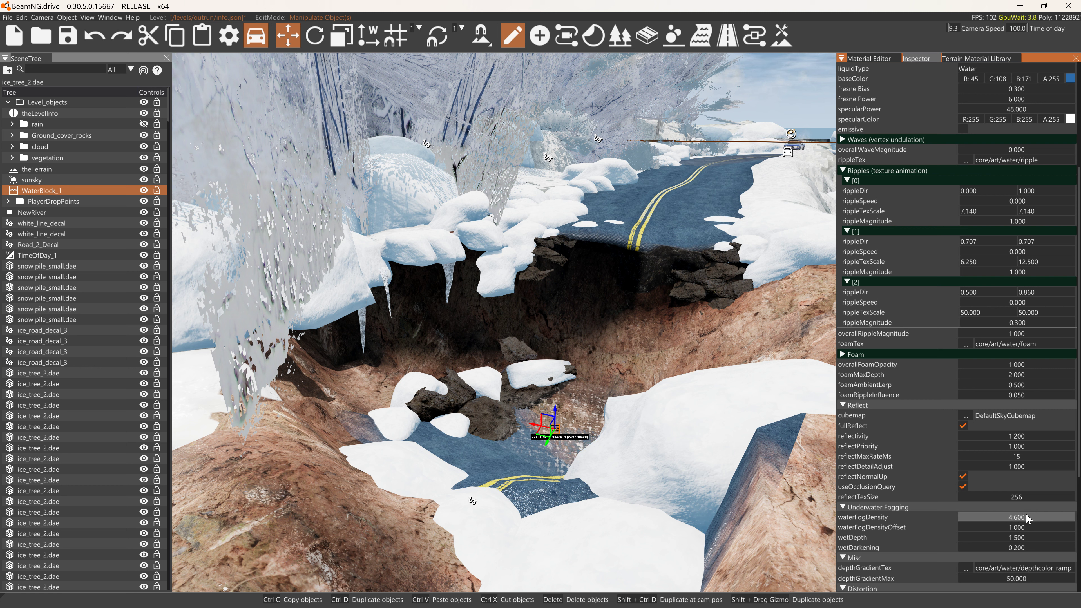
left_click_drag(1016, 527, 1014, 525)
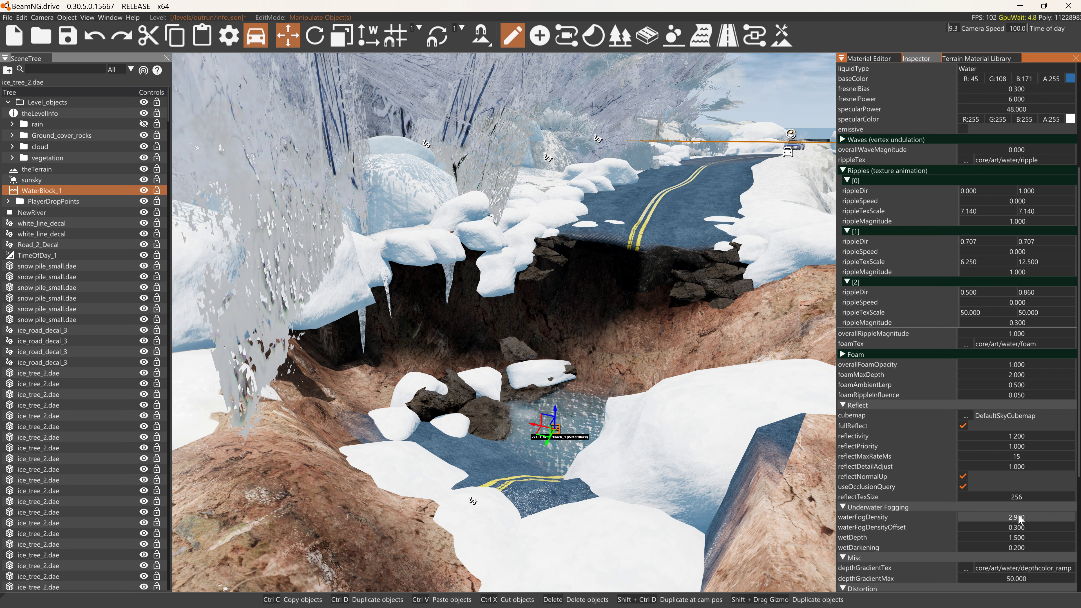
Set the water block's reflectTexSize to 1024, and ripple layer 2's first rippleTexScale value to 10 and rippleMagnitude to -1.800.
double_click(1014, 496)
type("10")
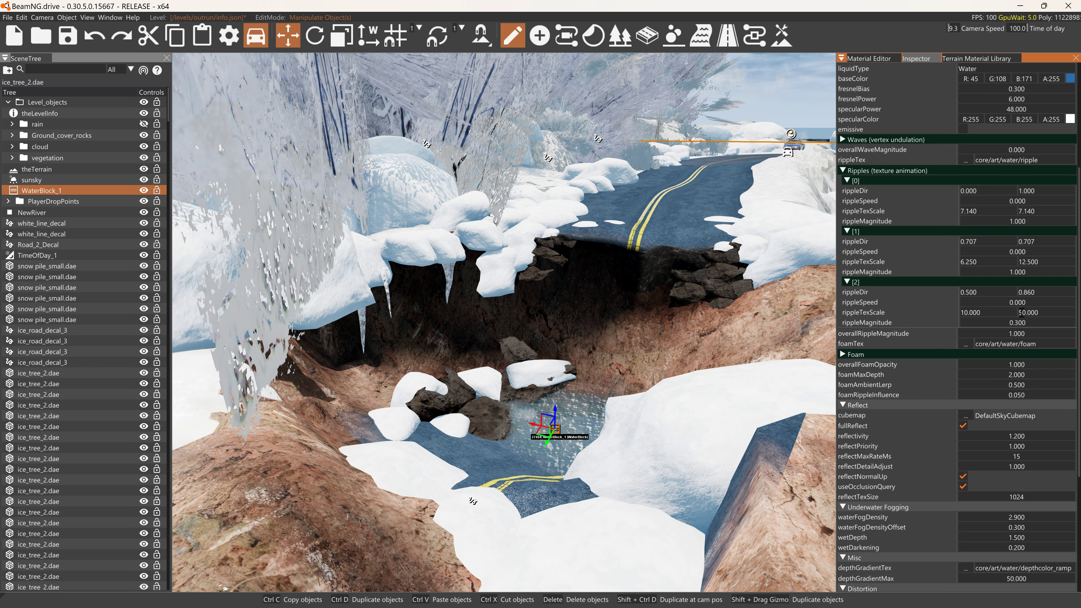
mouse_move(1024, 322)
left_mouse_down()
mouse_move(1041, 322)
mouse_move(1018, 322)
left_mouse_up()
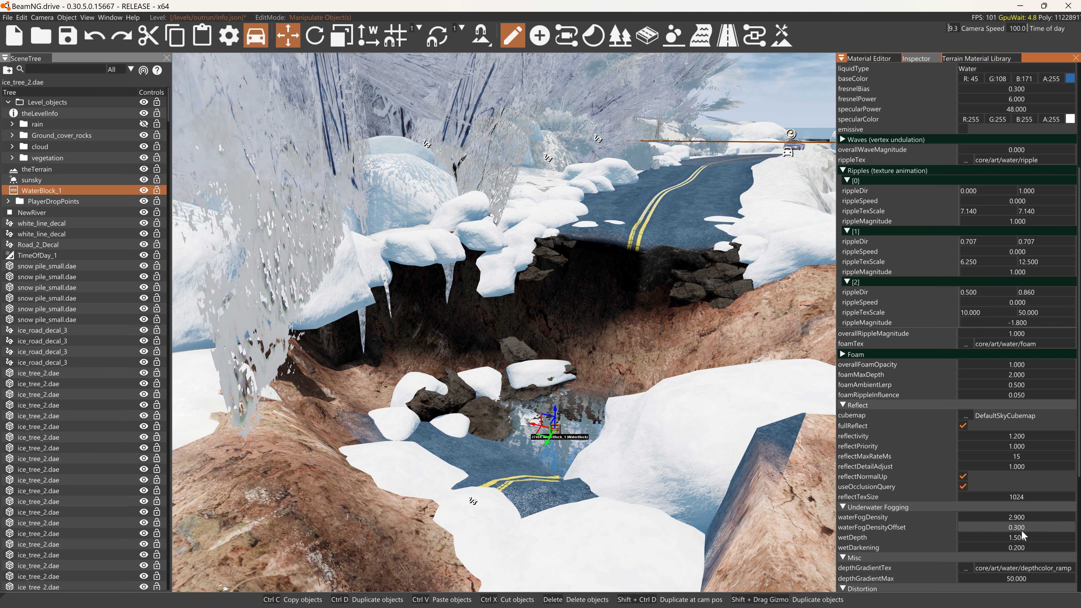
Set the water block's distortEndDist to 18.200 and distortFullDepth to 2.100, and lower its reflectivity to 0.400.
scroll(1021, 530, "down", 3)
mouse_move(1017, 489)
left_mouse_down()
mouse_move(1005, 486)
mouse_move(1014, 476)
mouse_move(1042, 477)
mouse_move(982, 478)
mouse_move(1027, 479)
left_mouse_up()
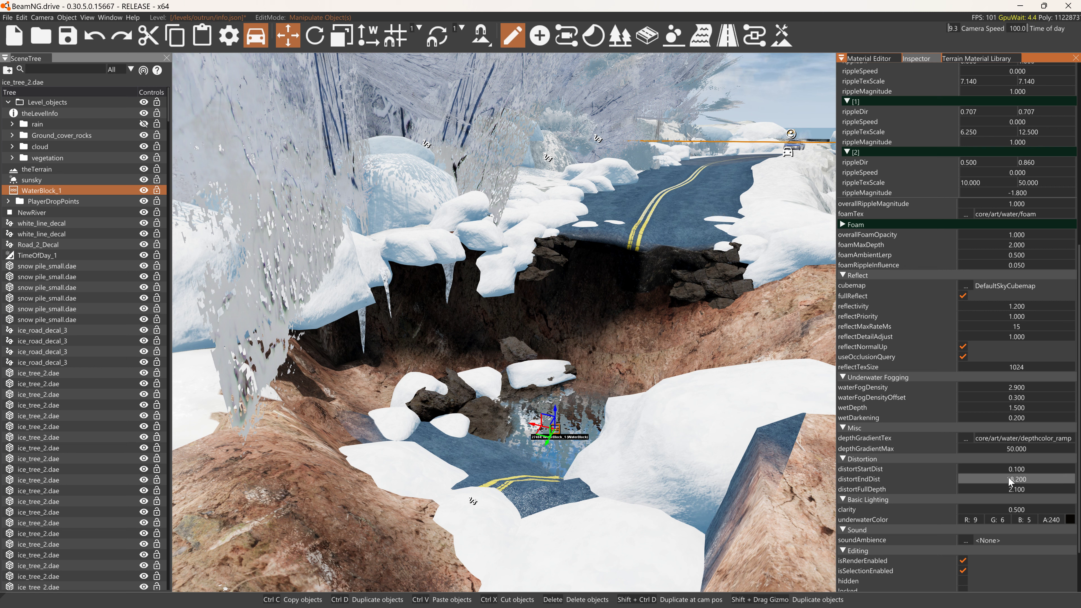
left_click_drag(1014, 305, 1010, 306)
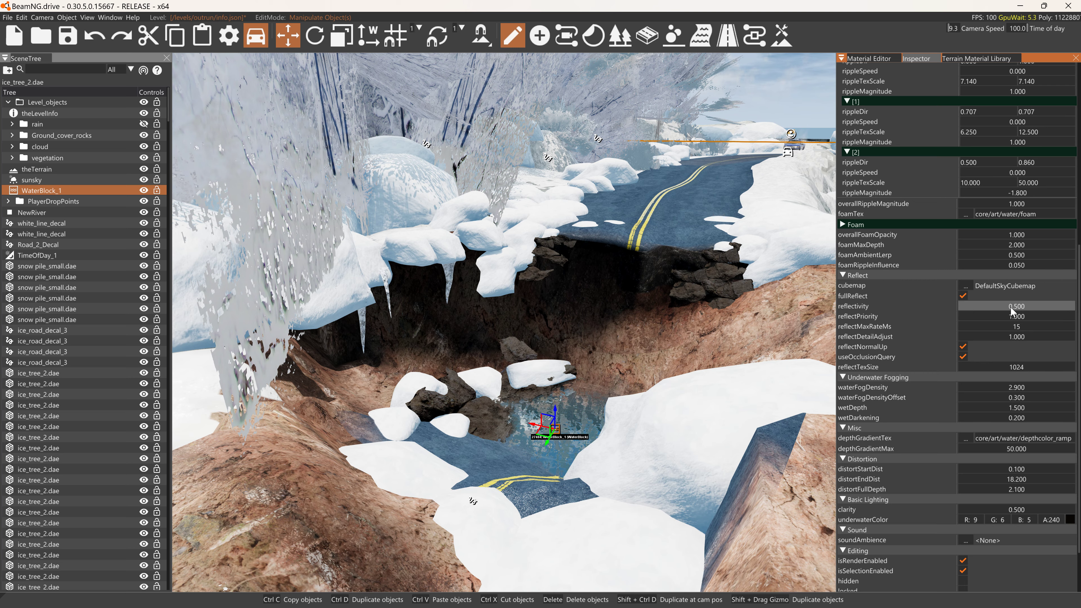
Examine the water surface close up from several angles where it meets the rocks and the sunken road.
scroll(730, 442, "up", 5)
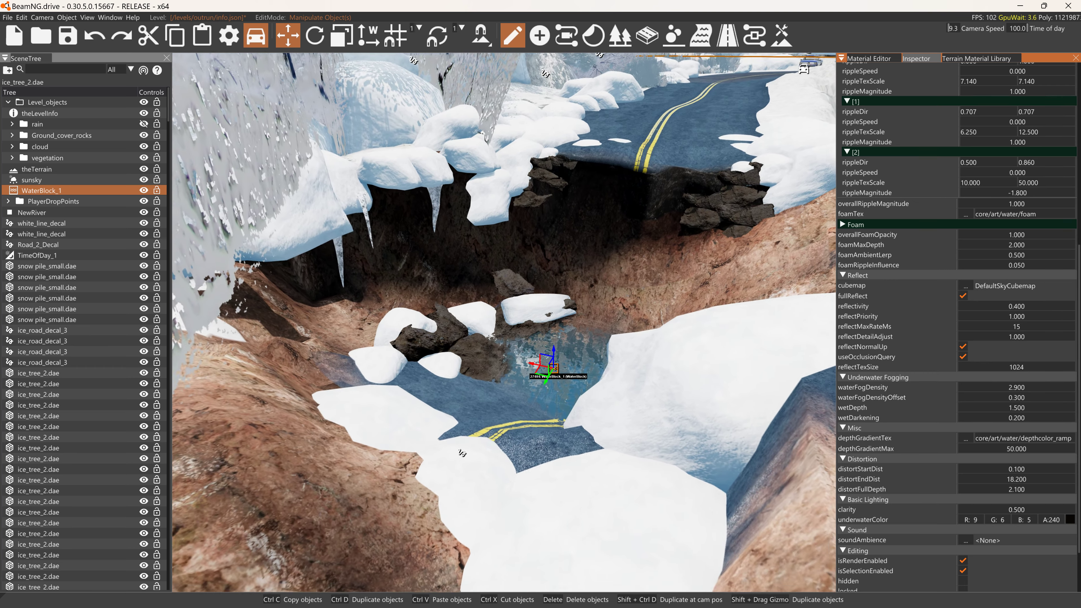
scroll(730, 442, "up", 6)
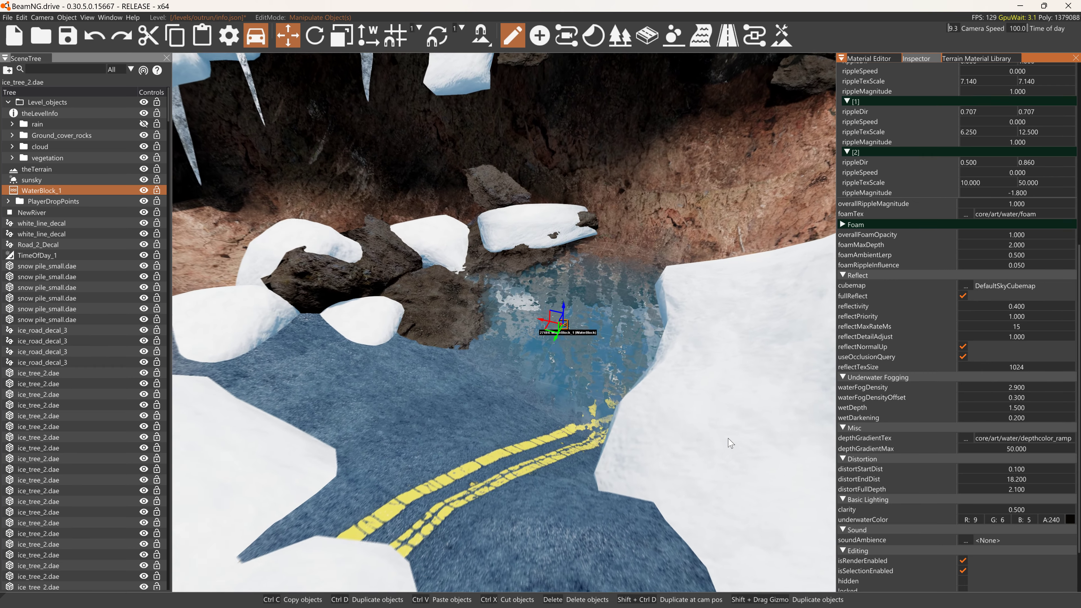
scroll(730, 443, "up", 8)
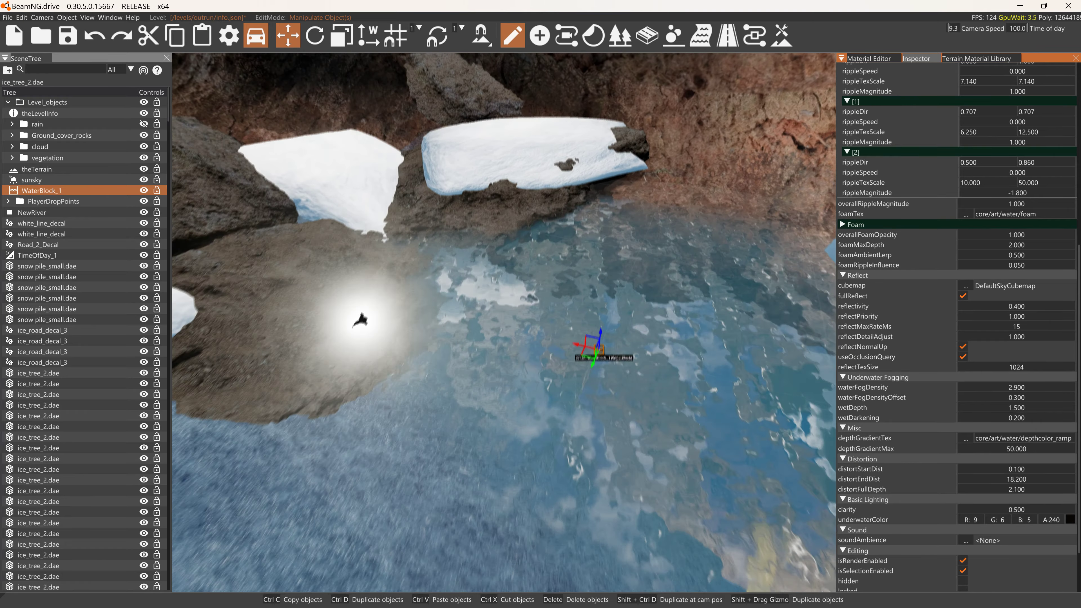
key("s")
key("d")
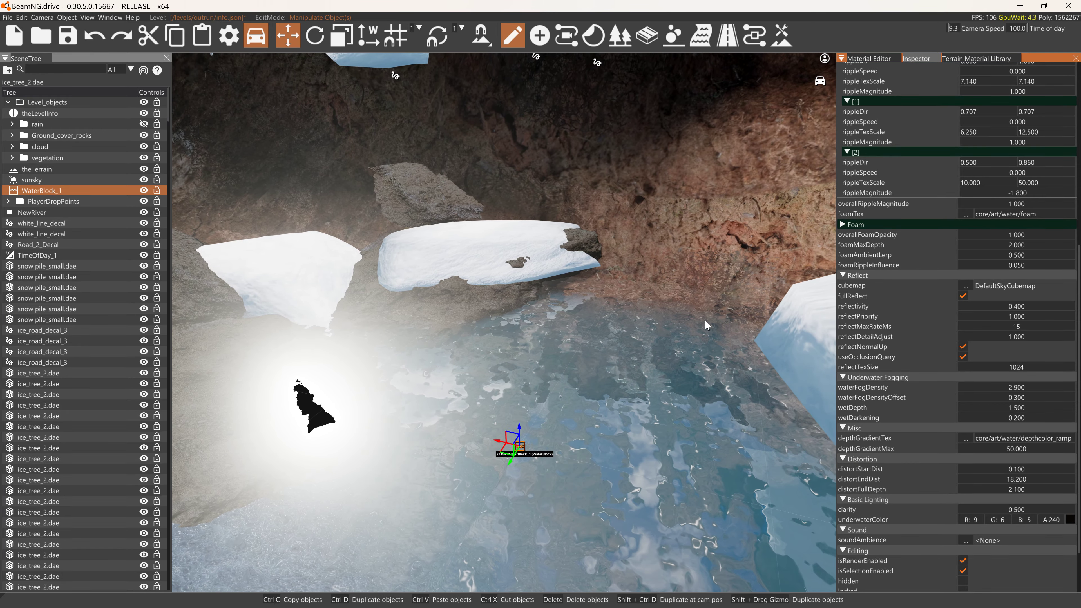
key("a")
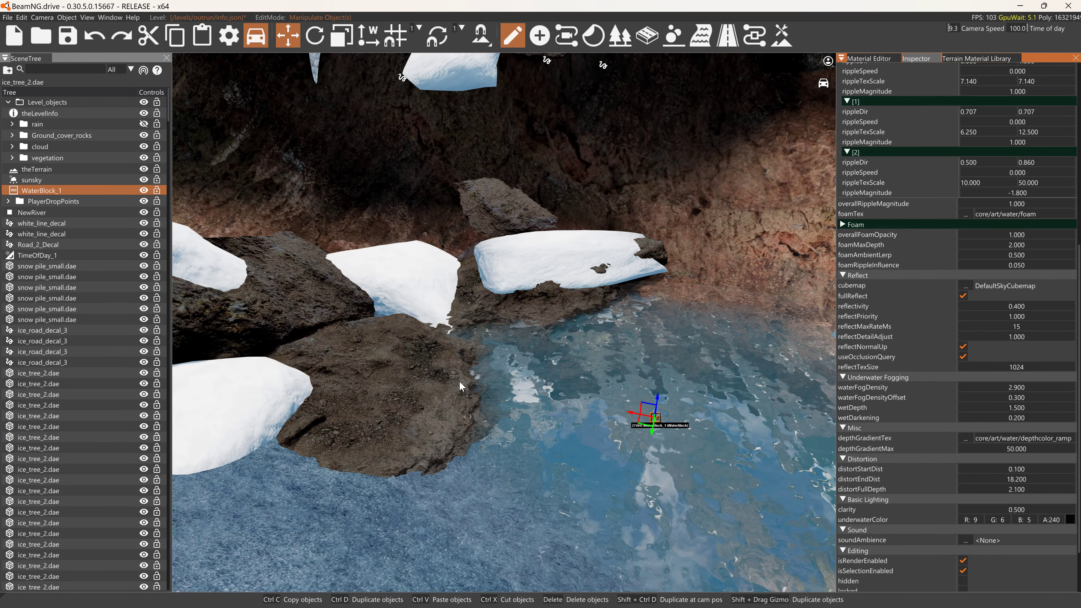
key("d")
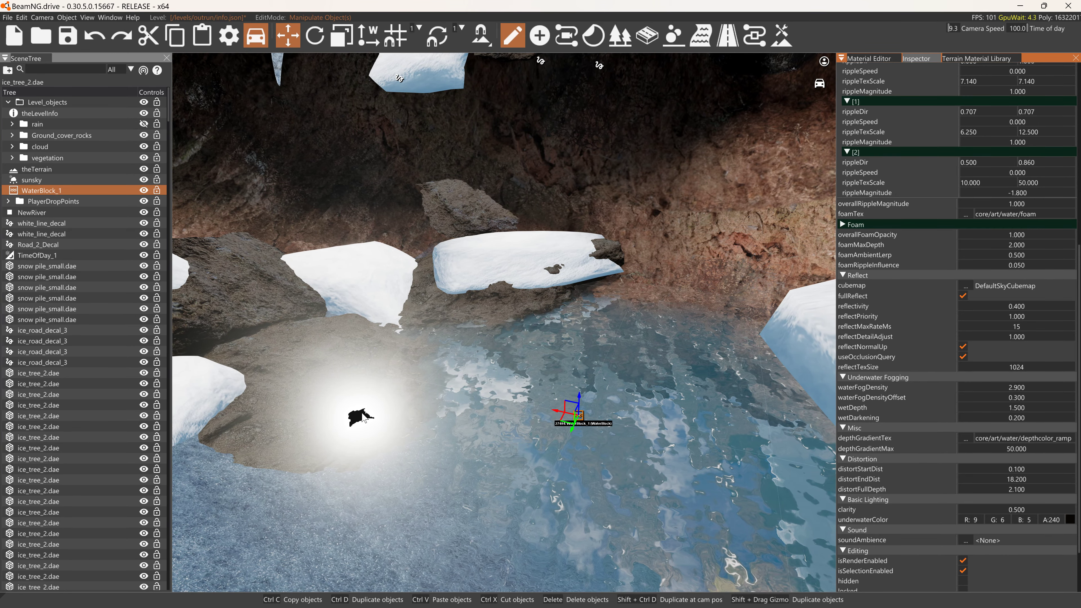
Try a fresnelBias of 1.300 and a specularPower of 48.900 on the water block, and undo the changes.
scroll(916, 179, "up", 10)
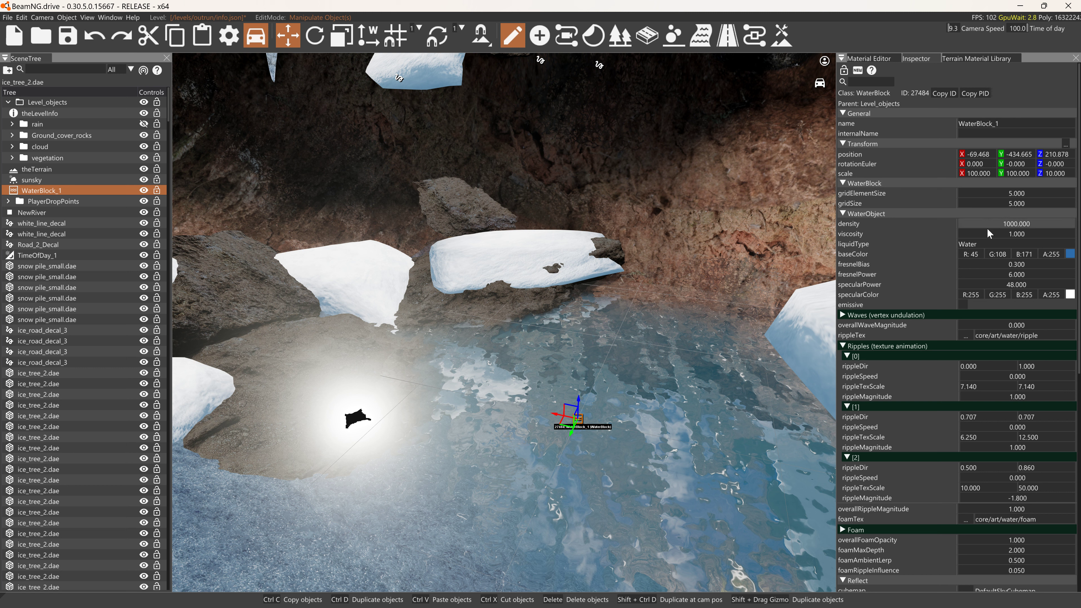
left_click_drag(977, 275, 1008, 283)
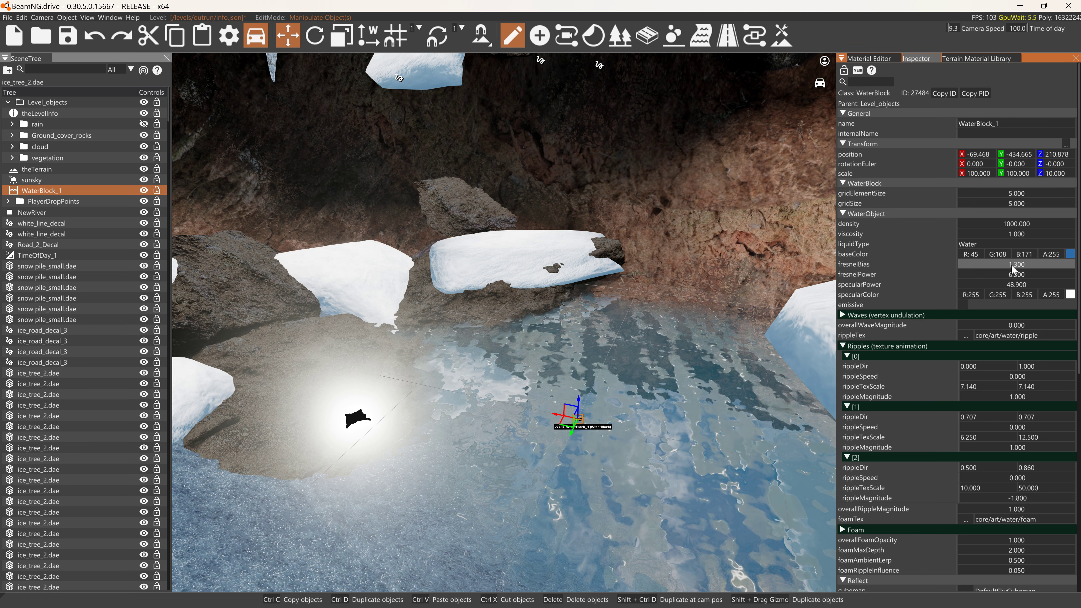
key("ctrl+z")
key("ctrl+z")
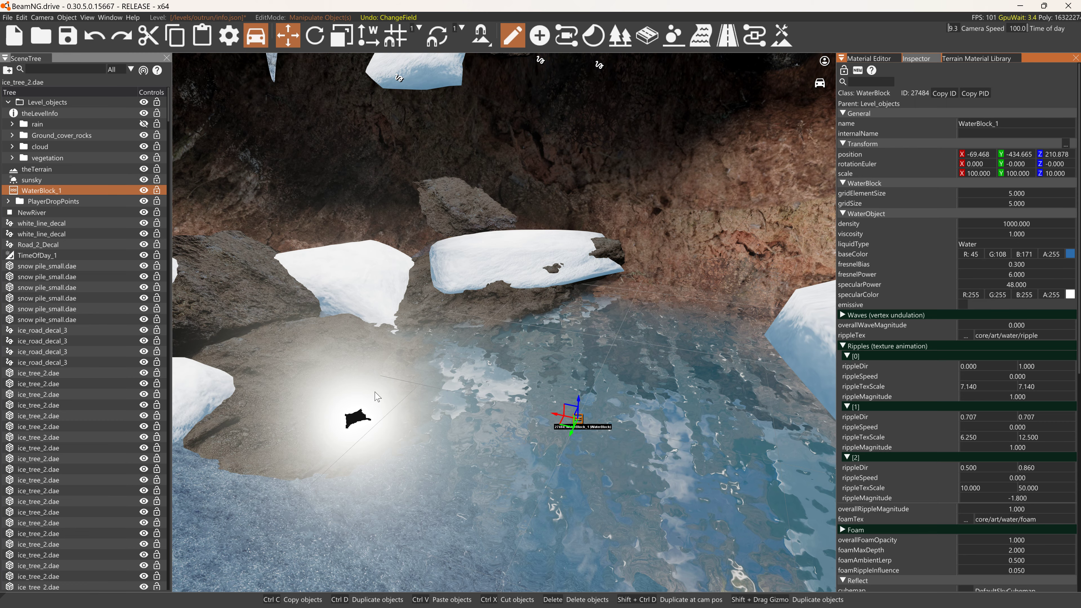
Select the sunken road's decal road and bring up its Road_2_Decal material for editing.
right_click(438, 384)
key("s")
key("w")
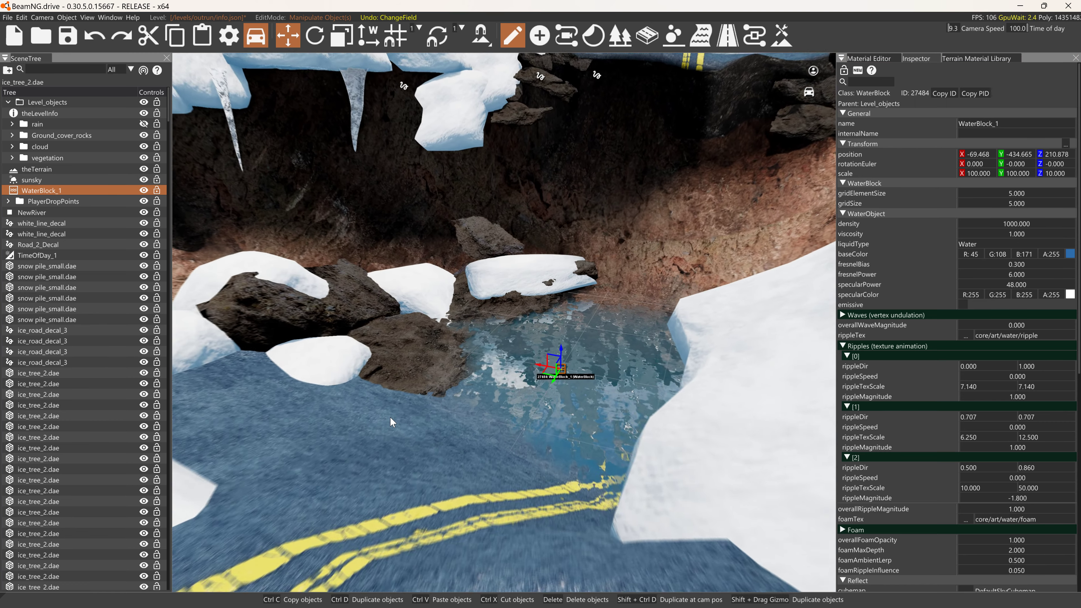
left_click(730, 42)
key("a")
left_click(389, 422)
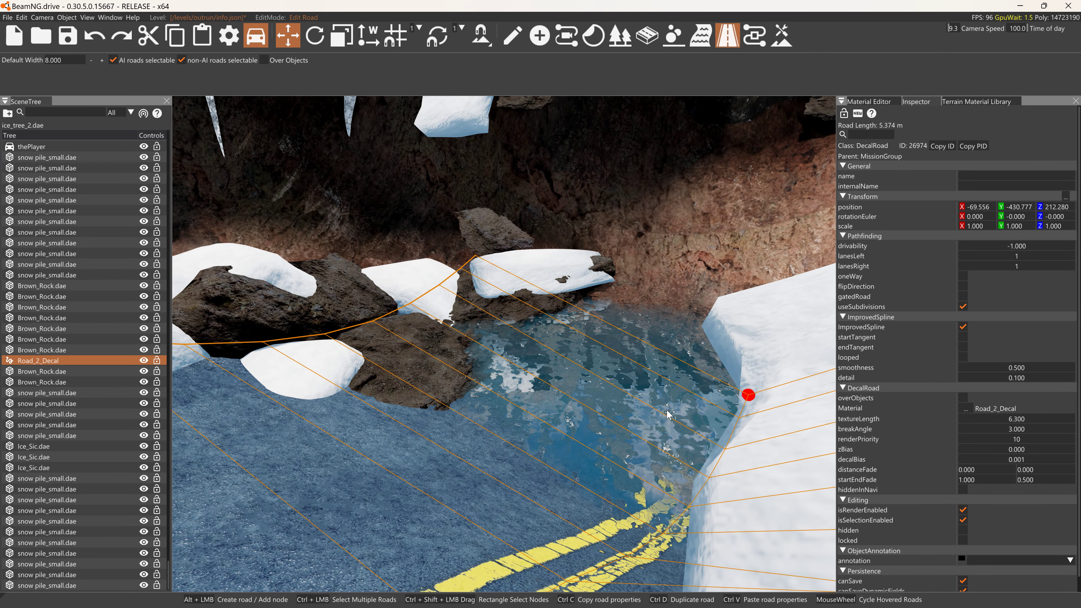
left_click(859, 103)
left_click(902, 151)
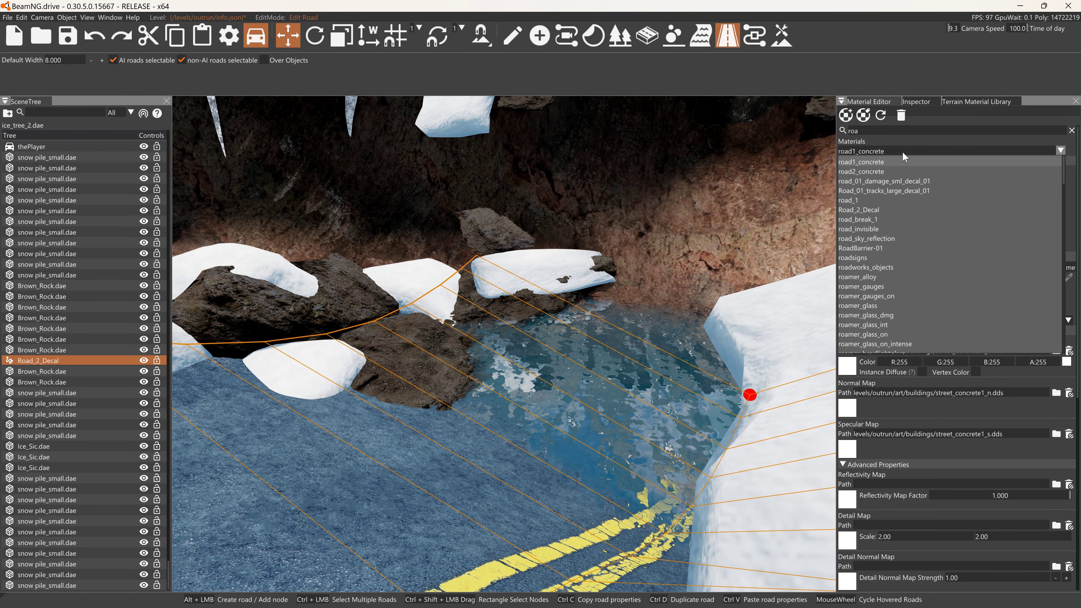
left_click(875, 213)
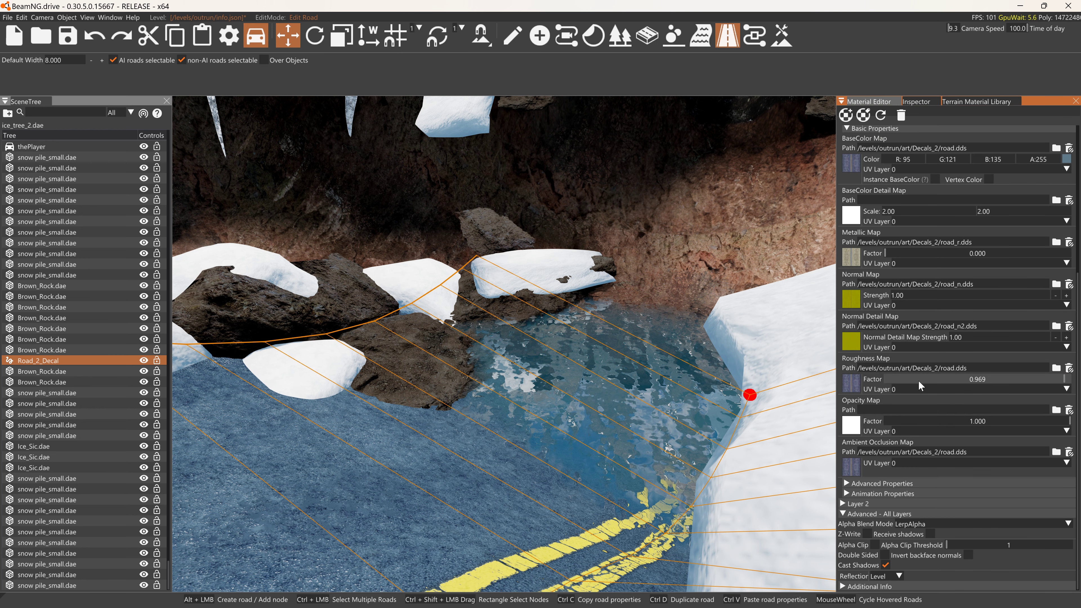
Raise the Road_2_Decal material's Roughness Map factor to 1.000 and check the road surface at the waterline.
left_click_drag(919, 381, 1070, 381)
key("f")
mouse_move(504, 344)
right_mouse_down()
mouse_move(504, 332)
mouse_move(490, 344)
mouse_move(490, 323)
mouse_move(504, 337)
right_mouse_up()
key("w")
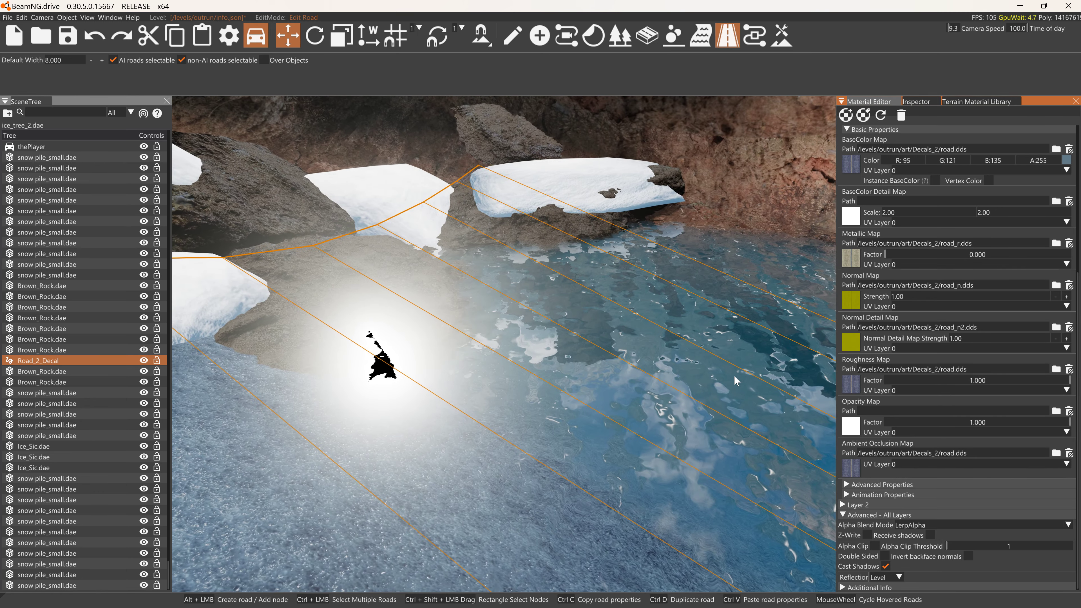
left_click_drag(936, 380, 1063, 382)
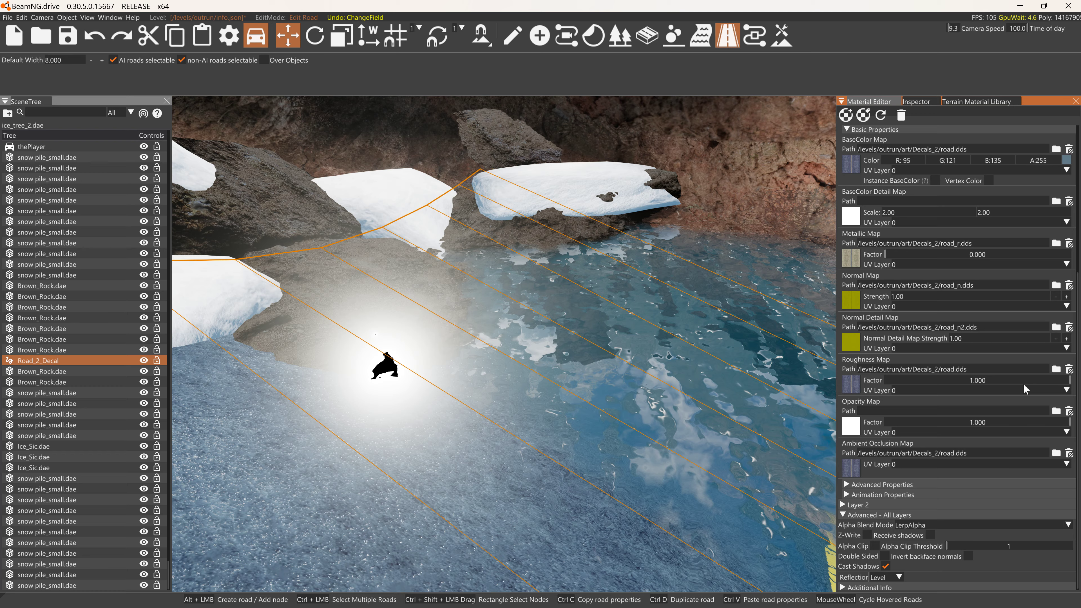
Select the brown rock at the water's edge and set its material's Roughness Factor to 0.853.
right_click_drag(808, 369, 659, 359)
left_click(513, 36)
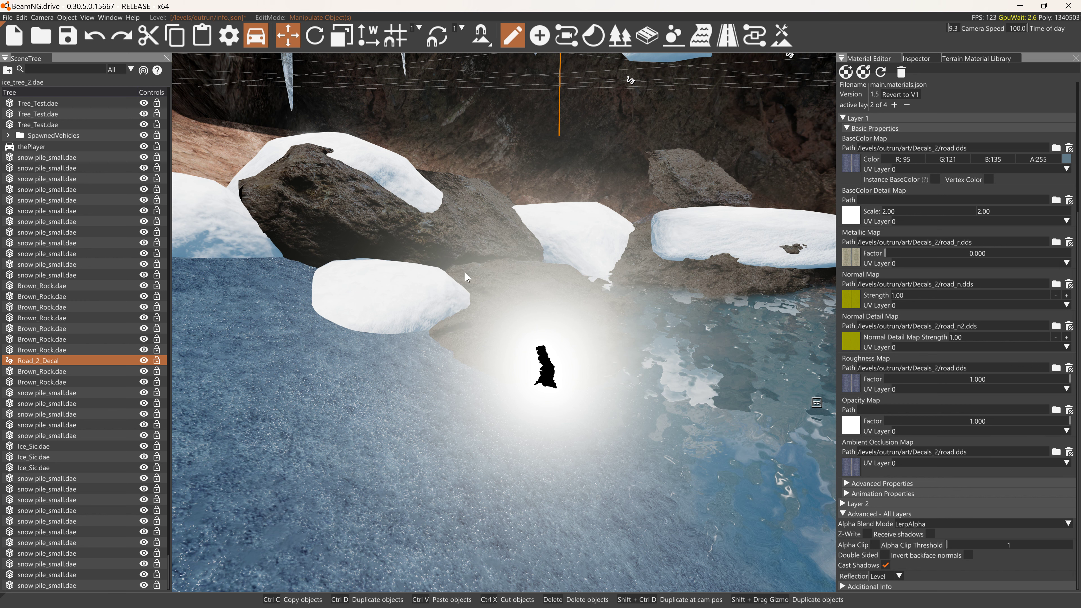
left_click(505, 290)
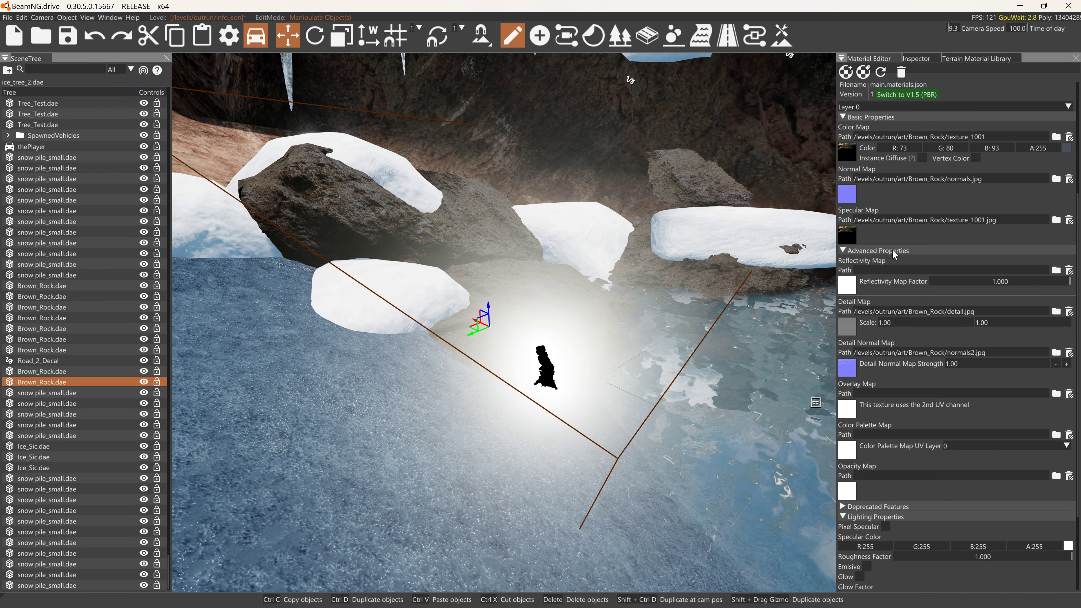
scroll(996, 428, "down", 3)
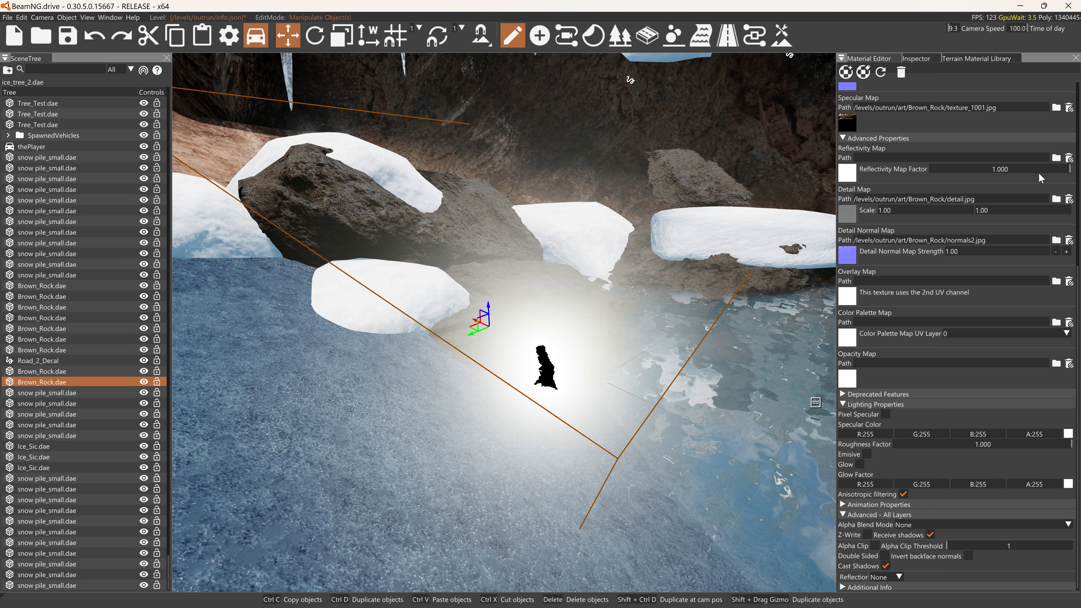
left_click_drag(1021, 445, 1046, 445)
key("s")
right_click_drag(677, 389, 727, 371)
key("s")
key("w")
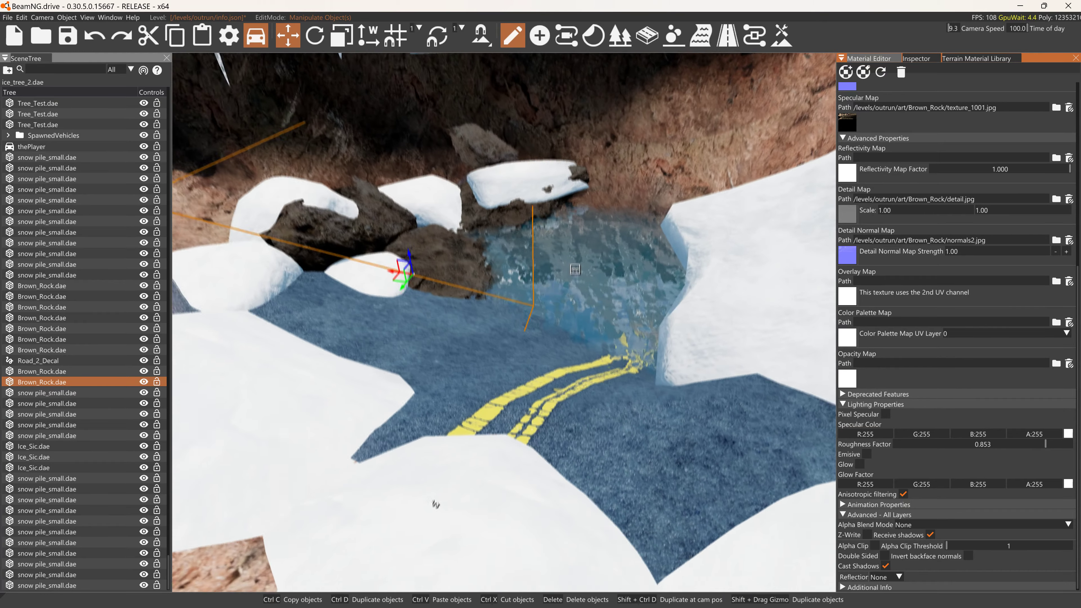
Raise the water block to a Z position of 210.977 and tilt it to 1.369 about X.
key("s")
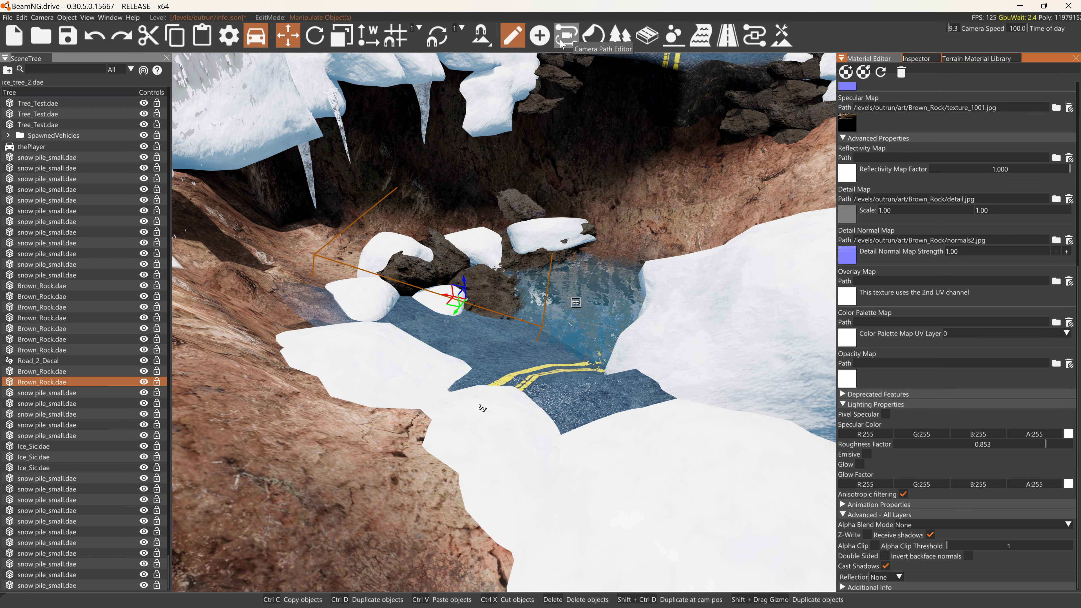
left_click(576, 303)
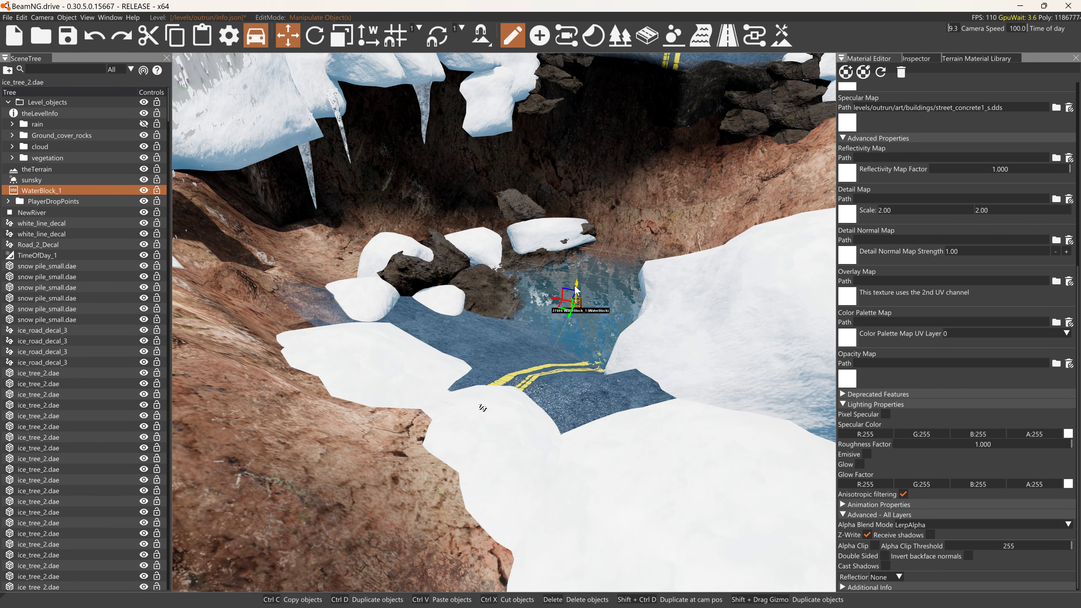
left_click_drag(576, 294, 581, 277)
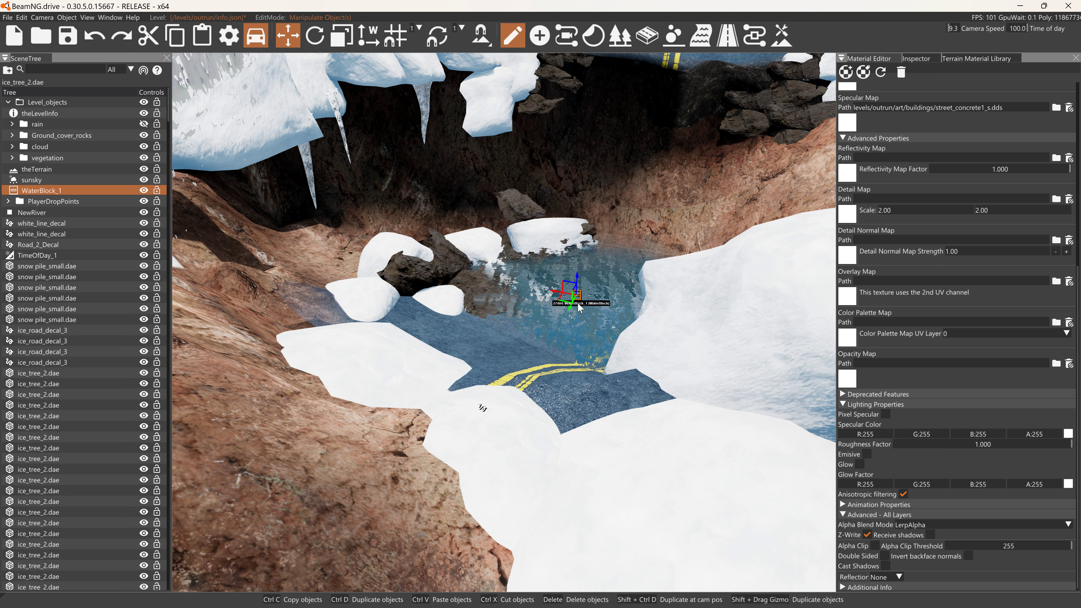
key("2")
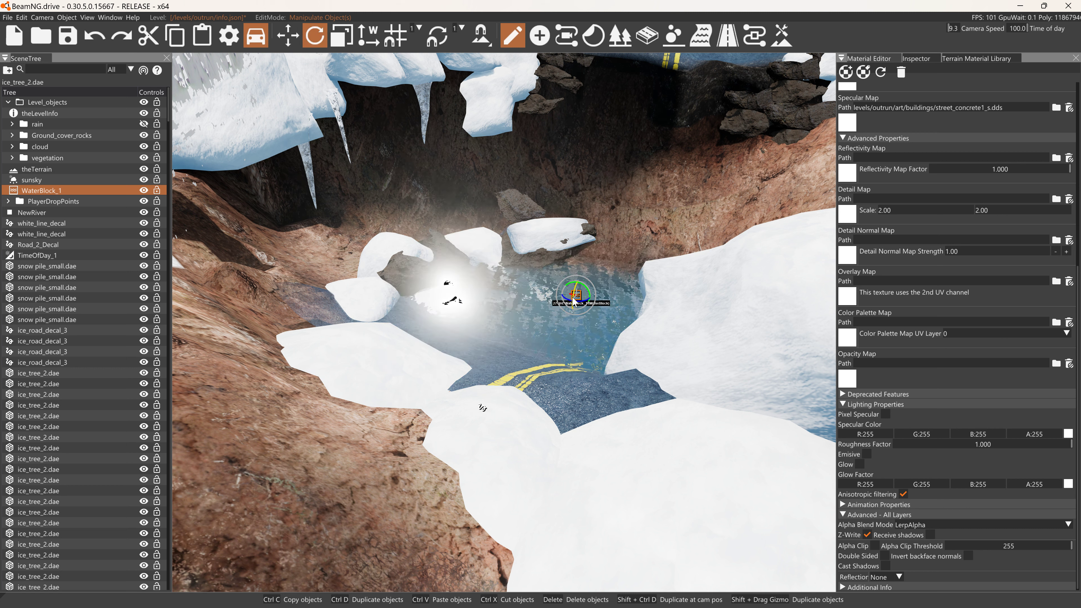
key("1")
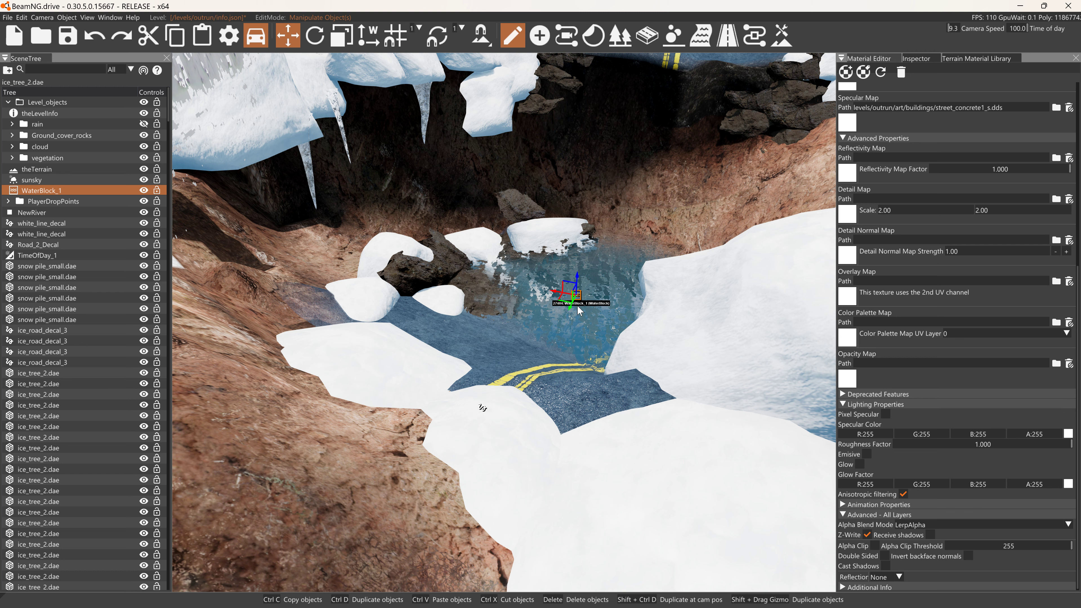
left_click_drag(578, 285, 579, 288)
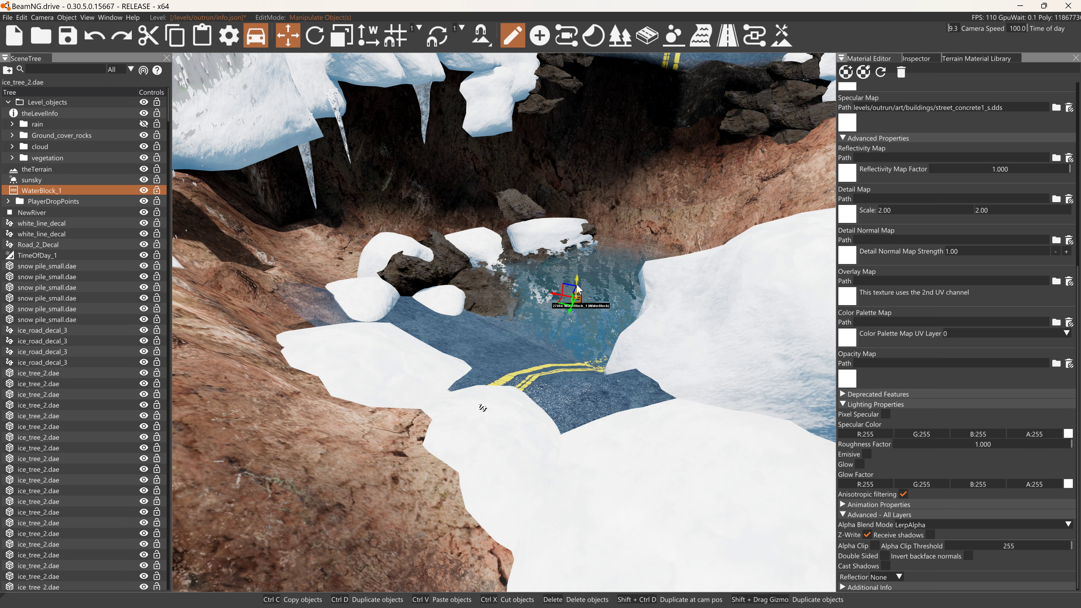
right_click_drag(611, 289, 634, 192)
key("w")
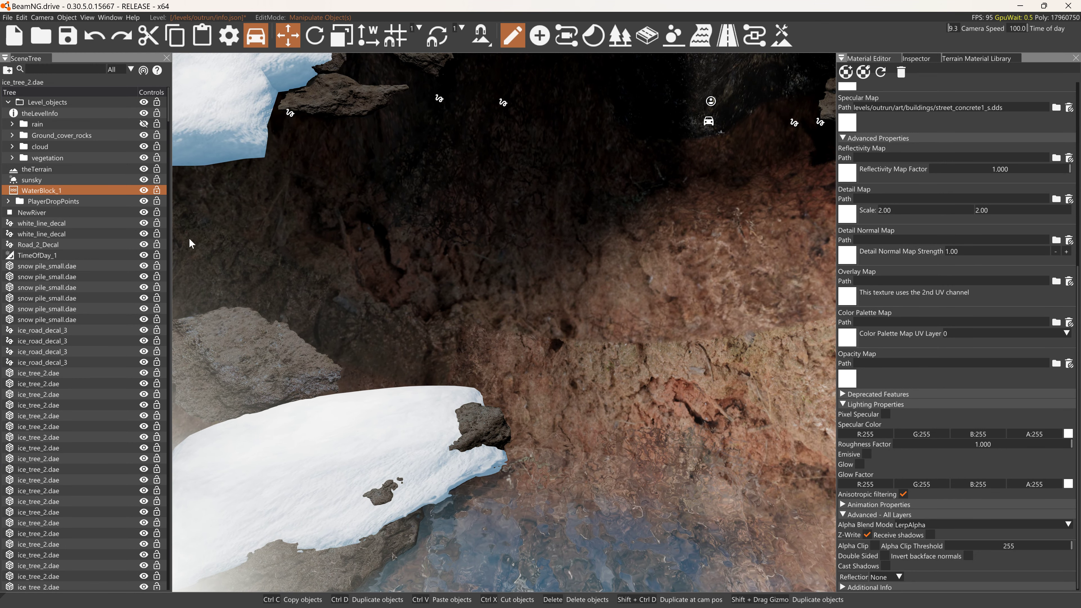
Leave the level editor to check how the pickup sits in the pit's water.
key("F11")
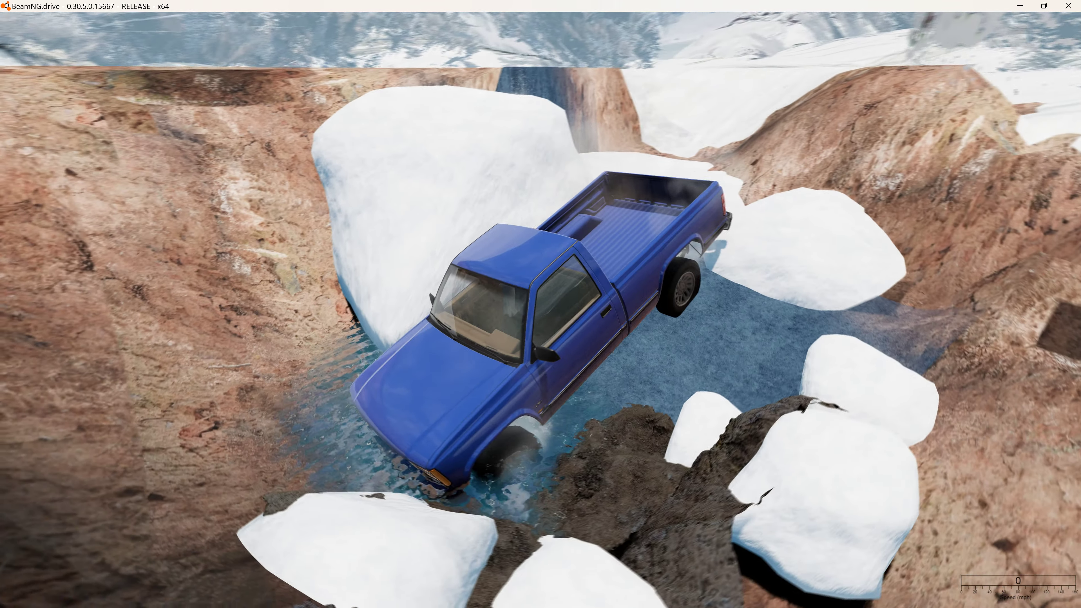
key("alt+Tab")
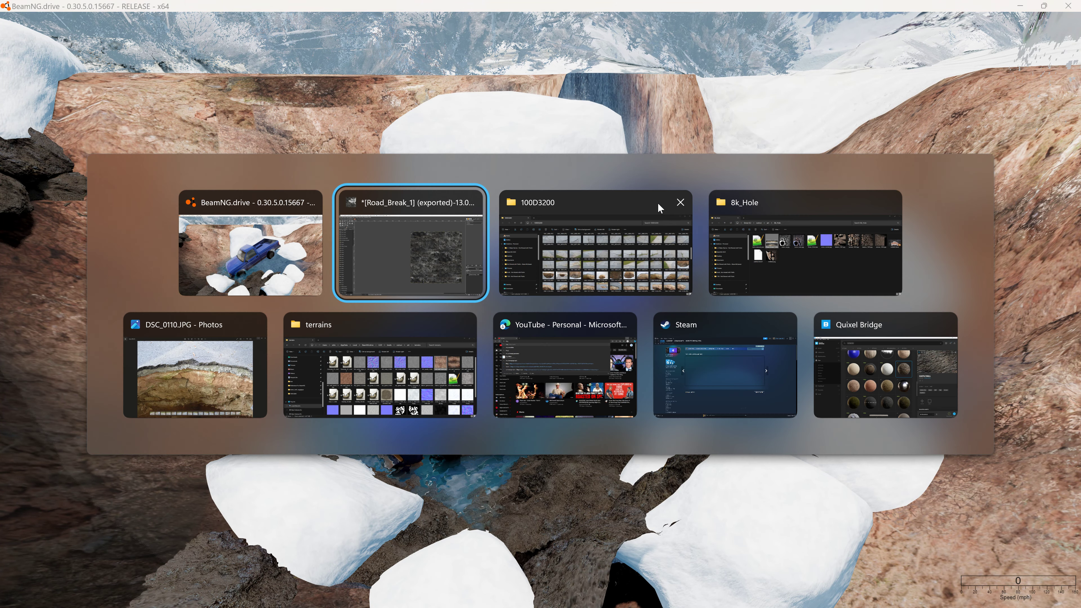
left_click(277, 197)
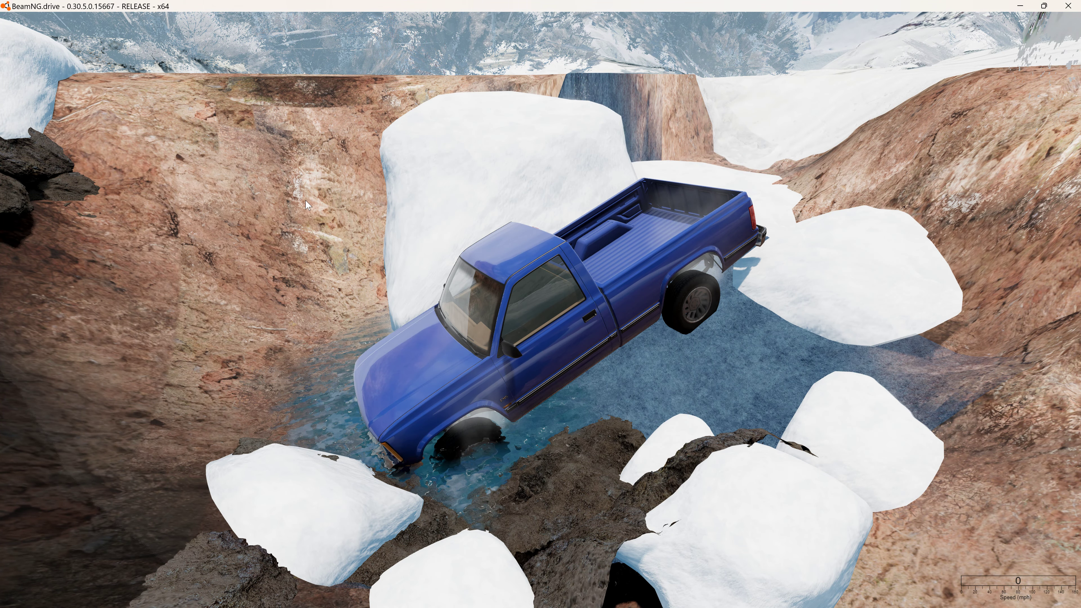
Return to the level editor and set the water block's density to 100000.
key("F11")
right_click_drag(307, 205, 689, 194)
key("d")
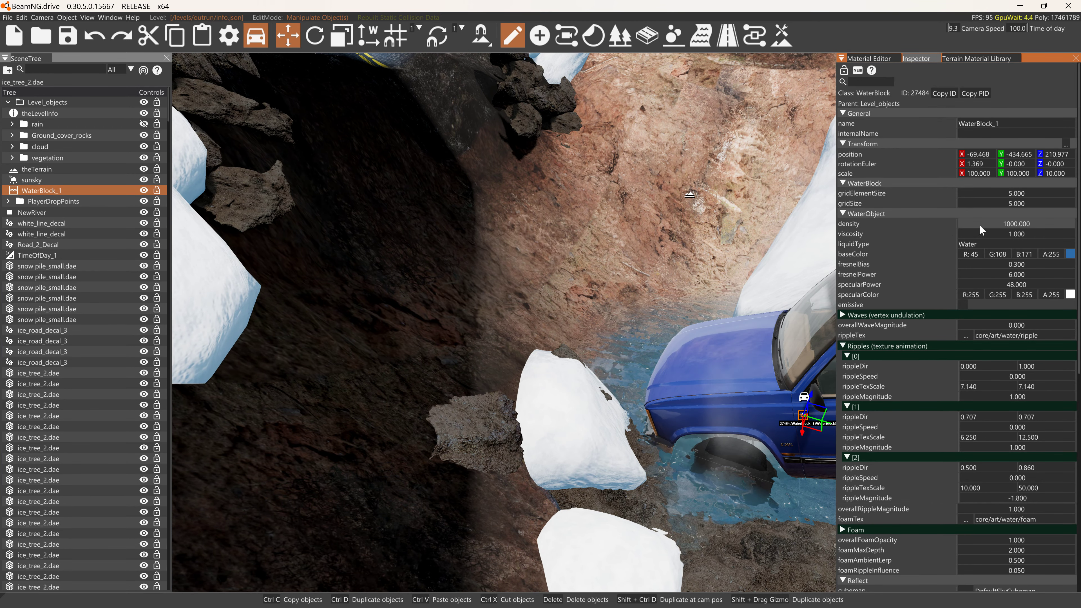
double_click(1003, 224)
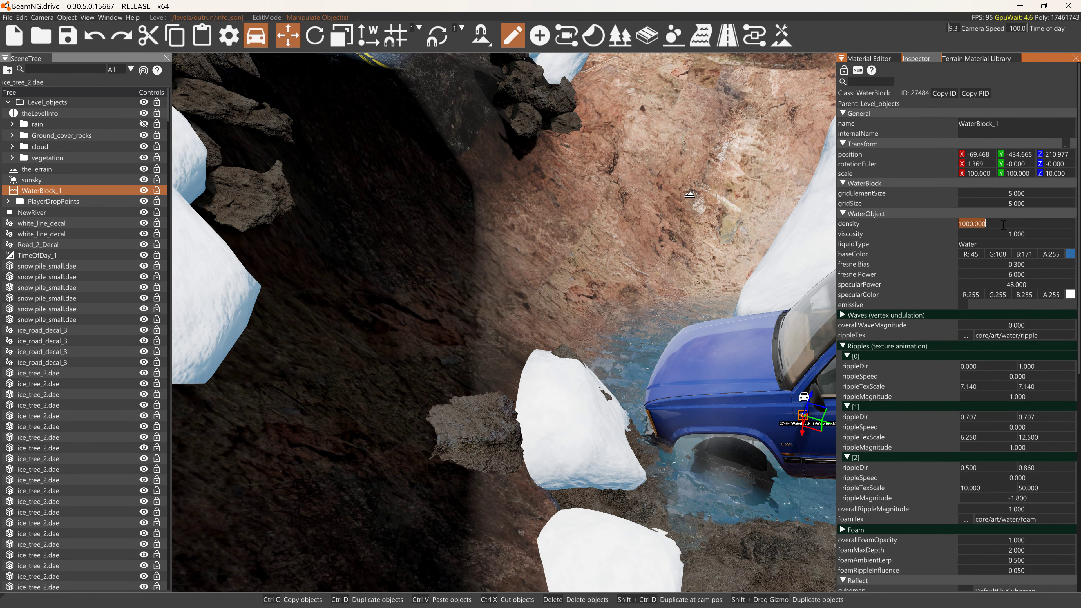
type("100000")
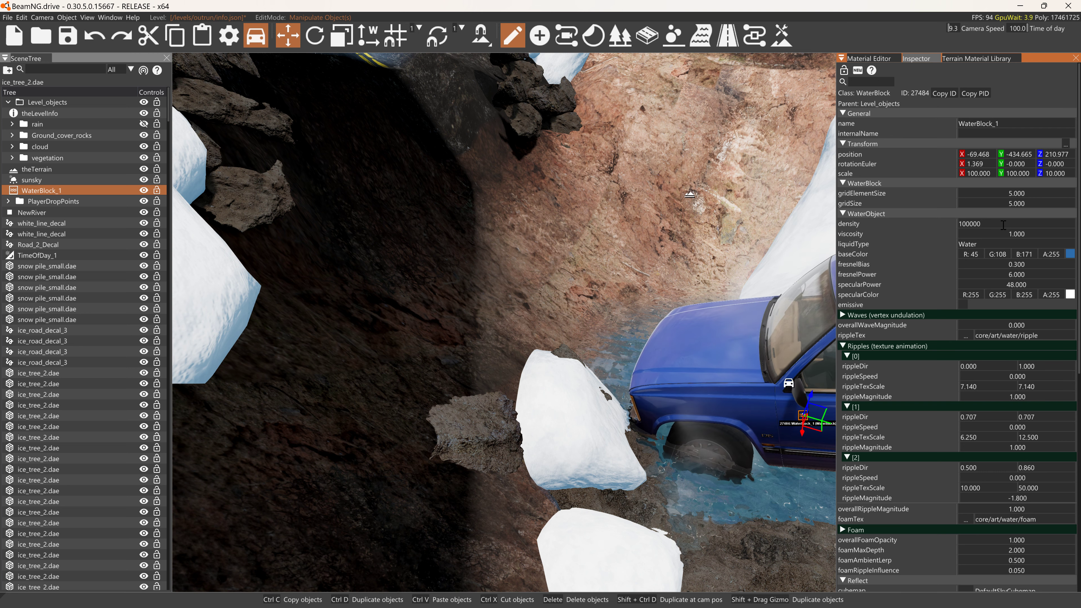
key("Return")
Try raising the water block around the pickup, and undo the move.
right_click_drag(658, 387, 659, 387)
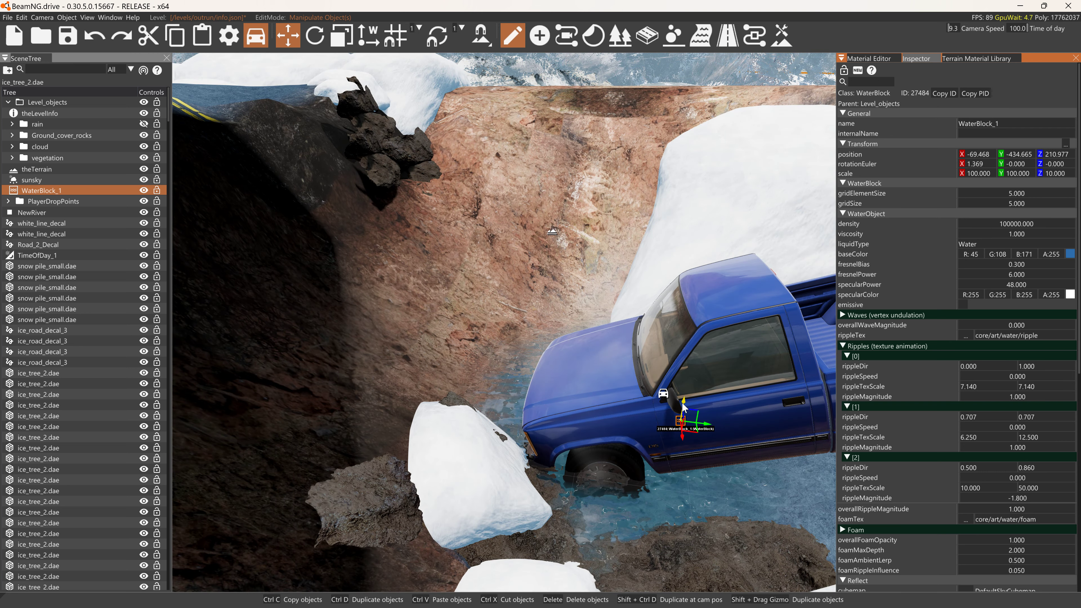
left_click_drag(683, 408, 682, 392)
key("ctrl+z")
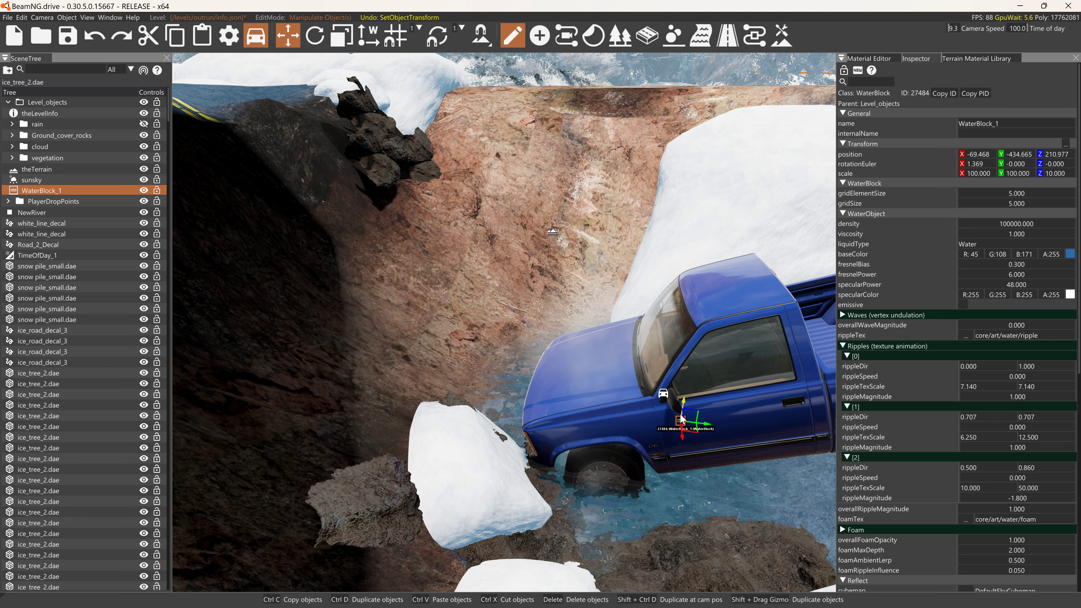
Select the pickup and look over its position in the pit from the opposite side.
left_click(660, 323)
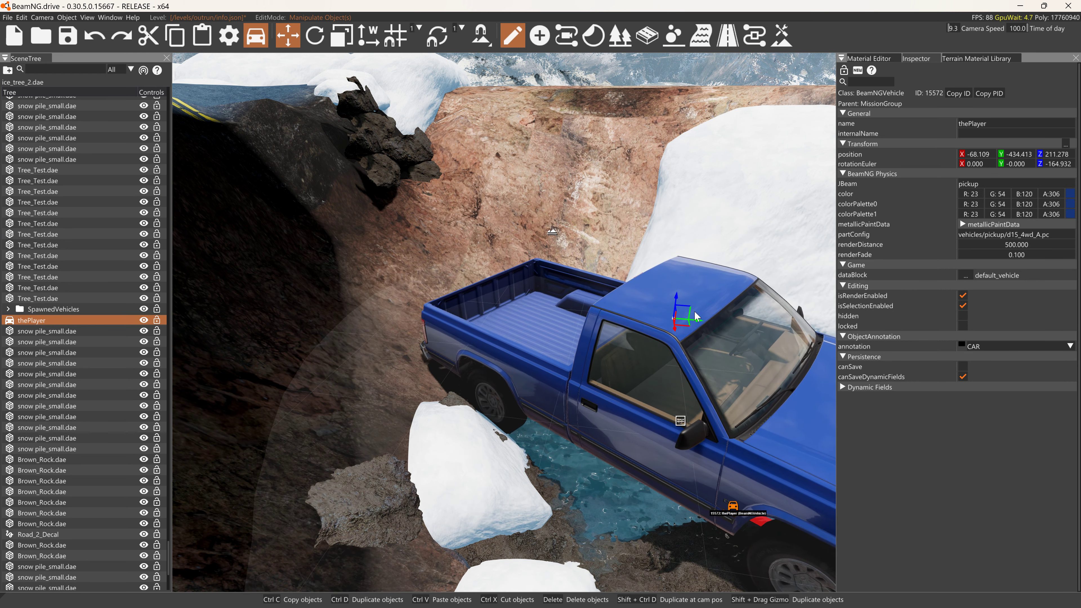
right_click_drag(694, 311, 383, 303)
key("d")
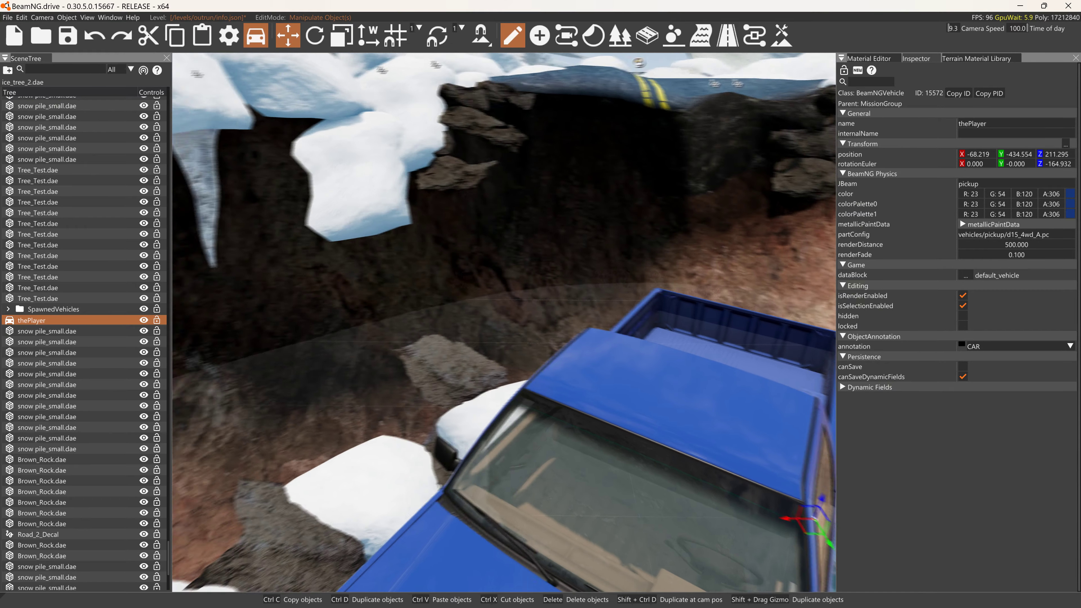
key("s")
right_click_drag(554, 303, 626, 349)
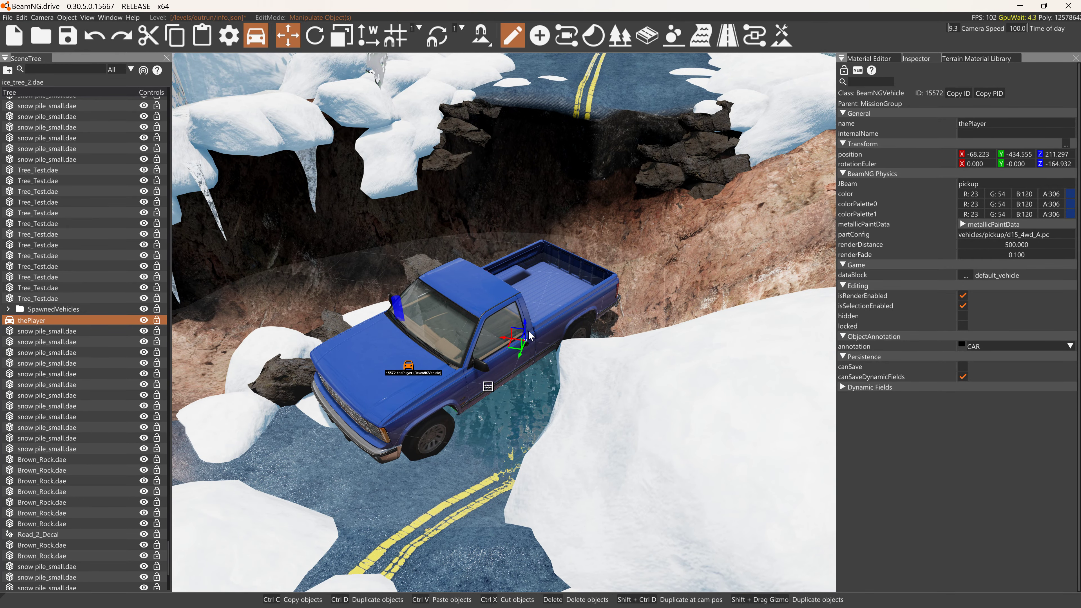
Try lifting the water block to a Z position of about 211.306, and undo the move.
left_click(488, 386)
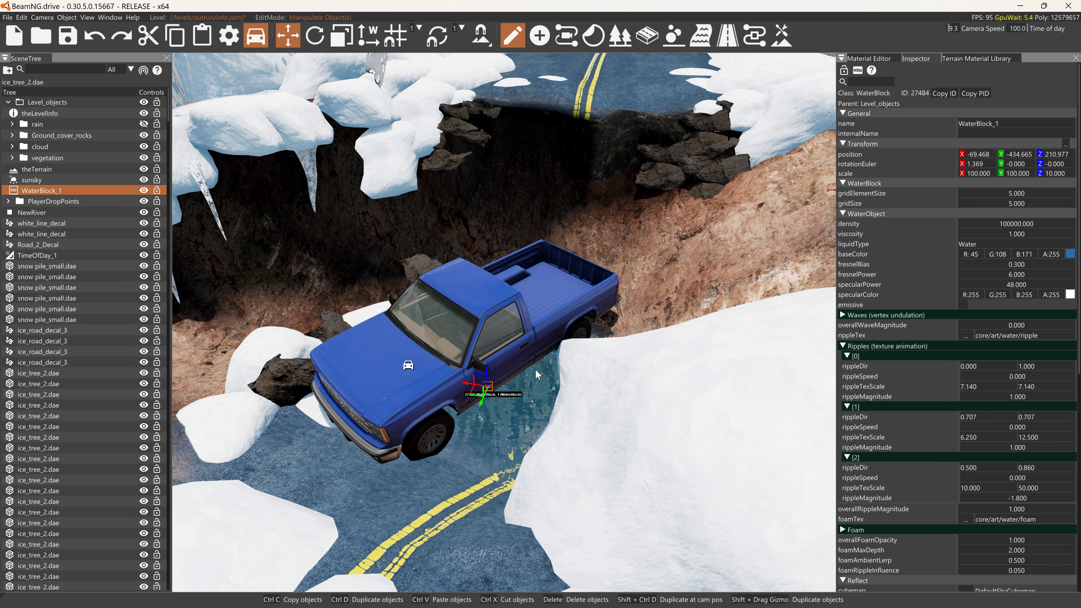
left_click_drag(488, 374, 472, 298)
key("ctrl+z")
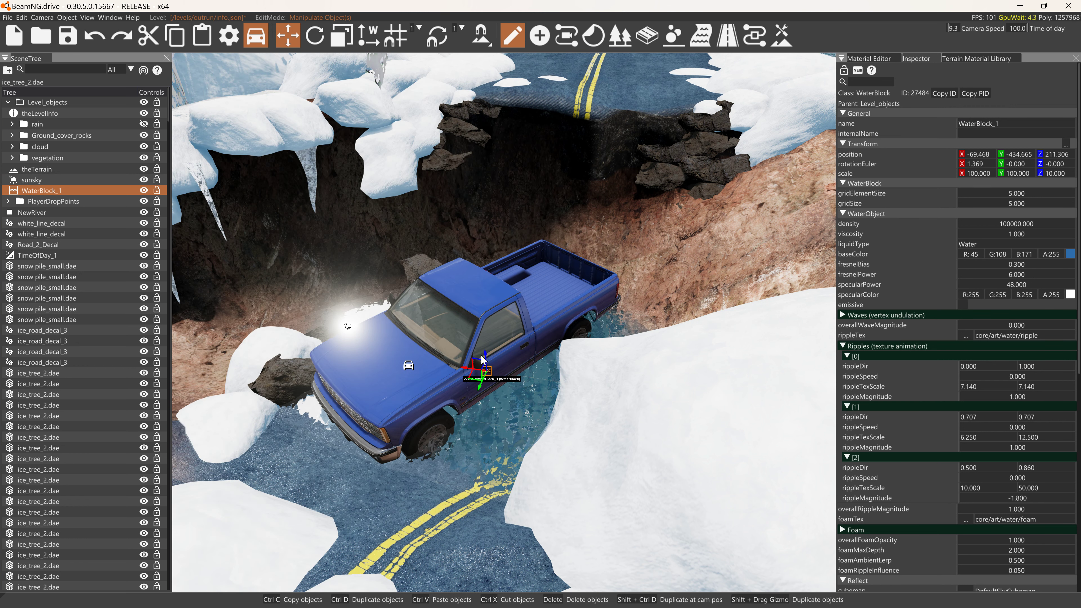
Select the pickup and shift it to a different spot above the water in the pit.
left_click(415, 369)
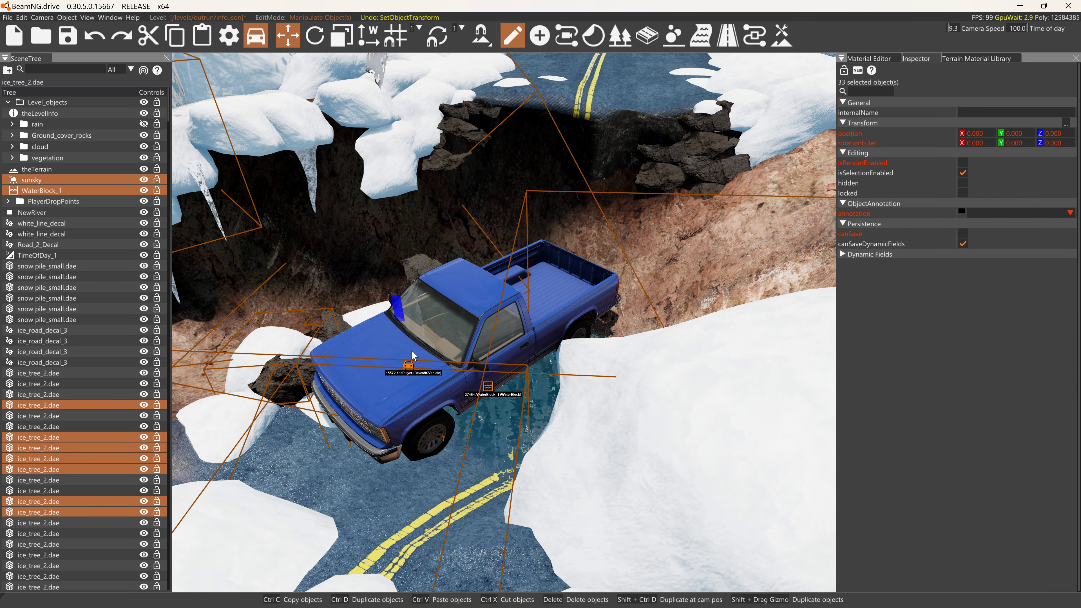
left_click_drag(412, 370, 392, 284)
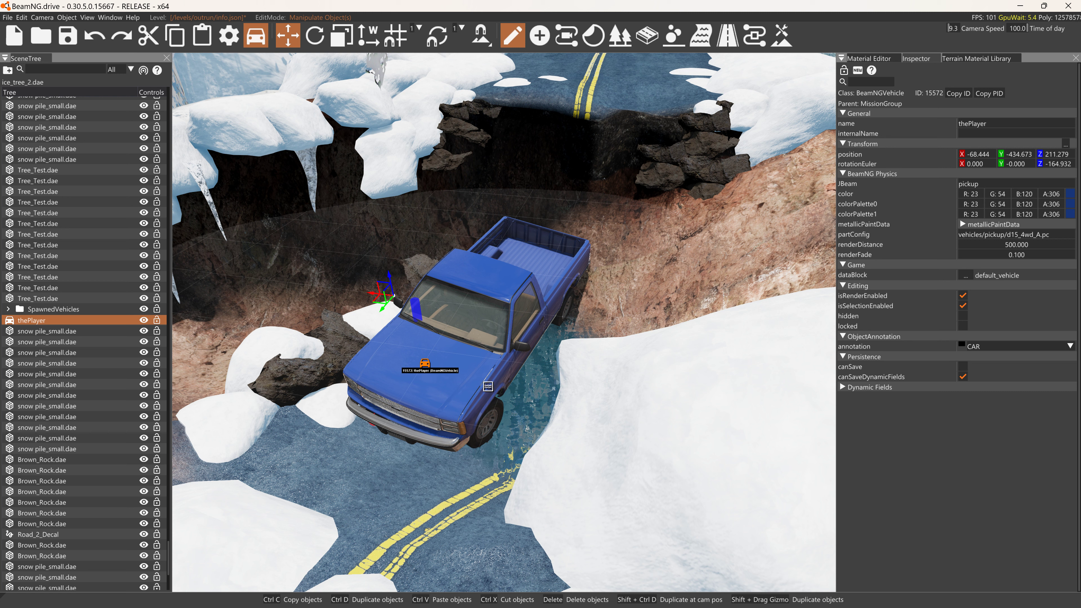
Move the pickup out of the pit onto the intact road beyond it, at a Z position of about 214.484.
key("XF86AudioRaiseVolume")
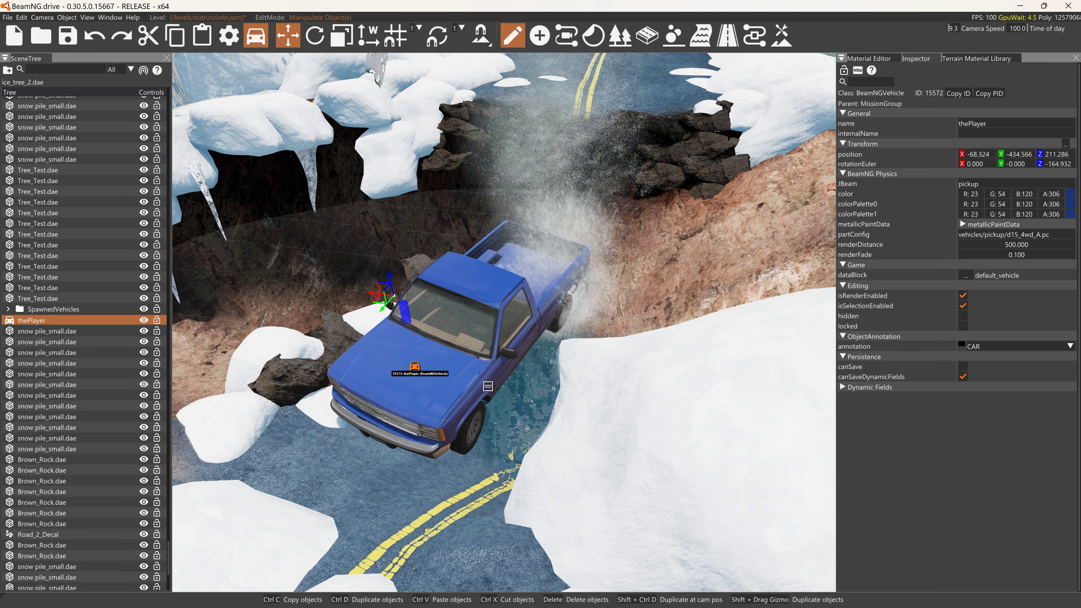
right_click_drag(724, 256, 298, 212)
key("w")
key("w")
key("w")
key("w")
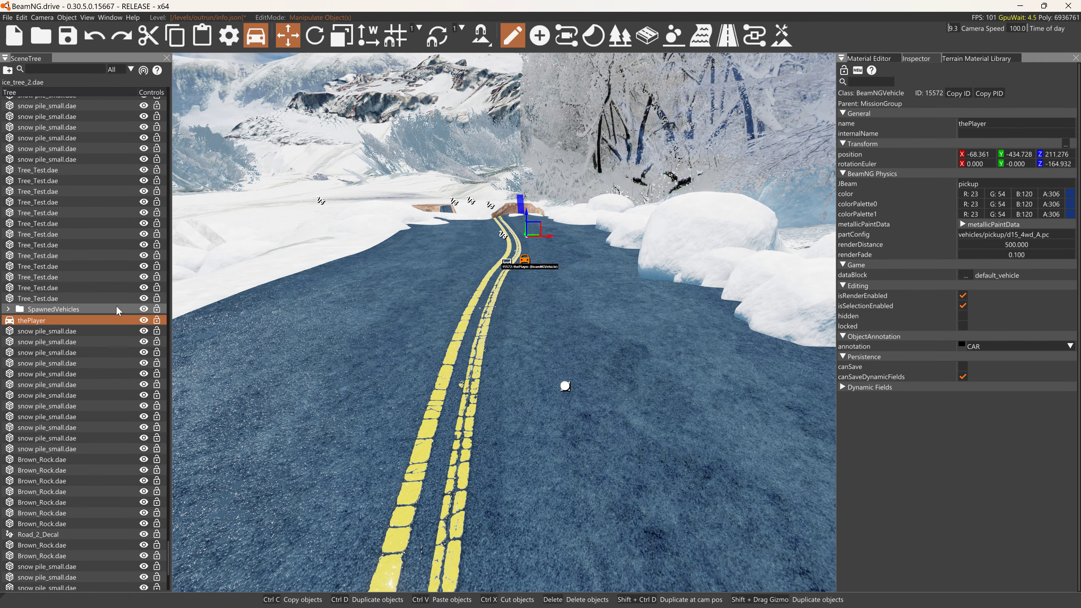
right_click(113, 318)
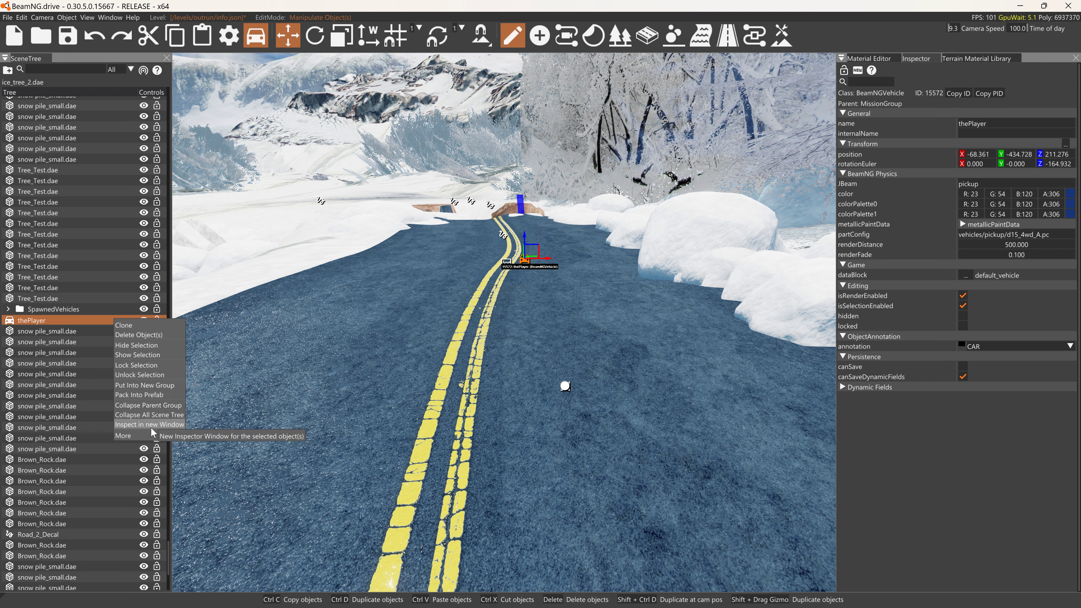
left_click(202, 436)
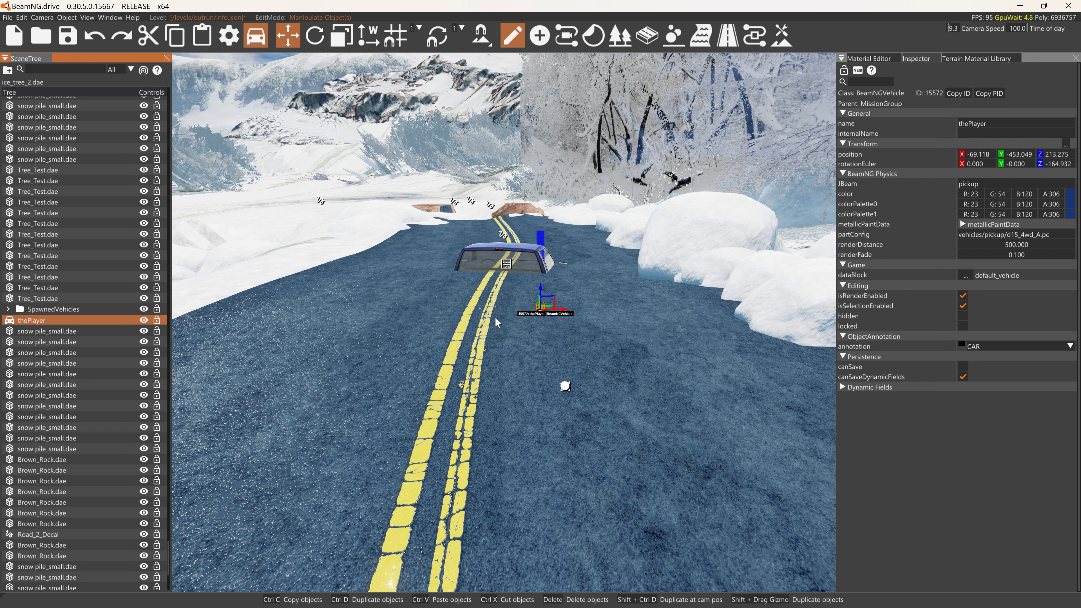
left_click_drag(545, 257, 545, 217)
Examine the pit and the glare on its water surface from several angles, facing the broken road edge.
key("w")
right_click_drag(545, 217, 554, 149)
key("a")
key("s")
key("w")
key("s")
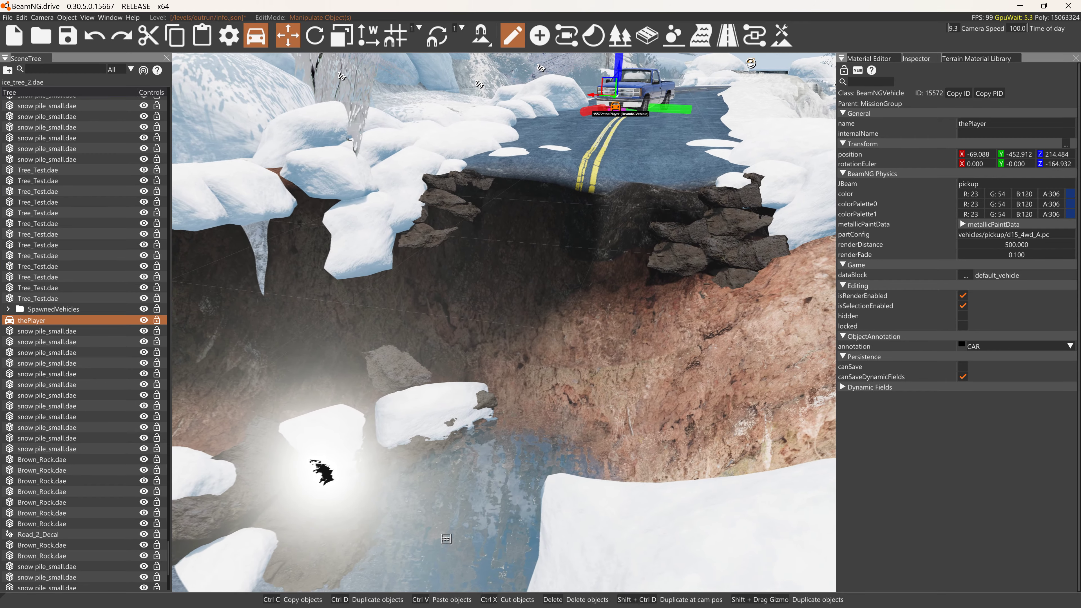
key("d")
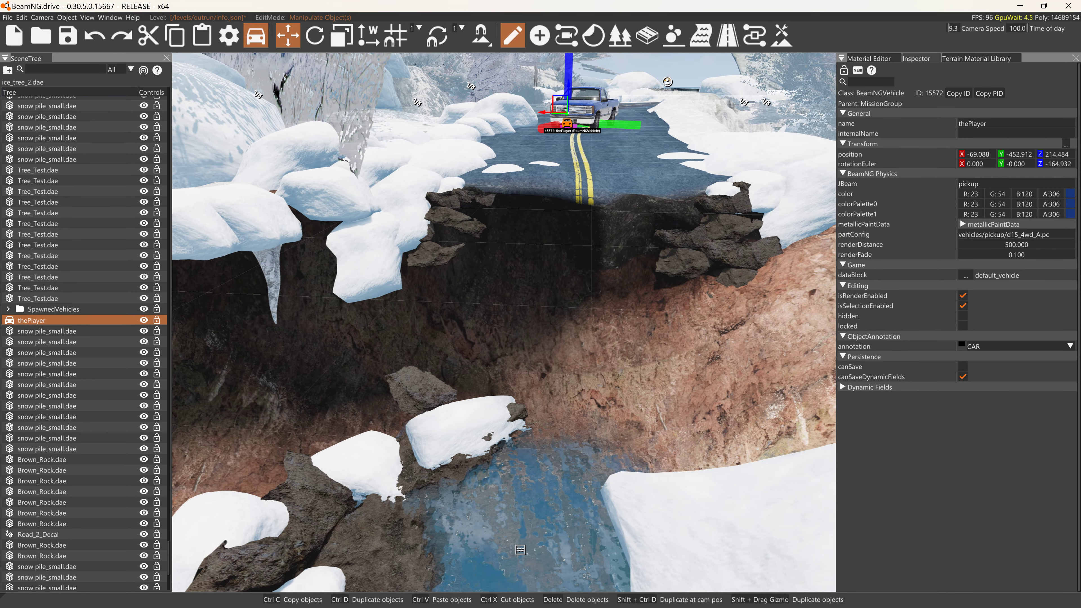
Adjust the Bloom settings in the renderer components, and check the Light Rays and Depth of Field settings.
left_click(108, 18)
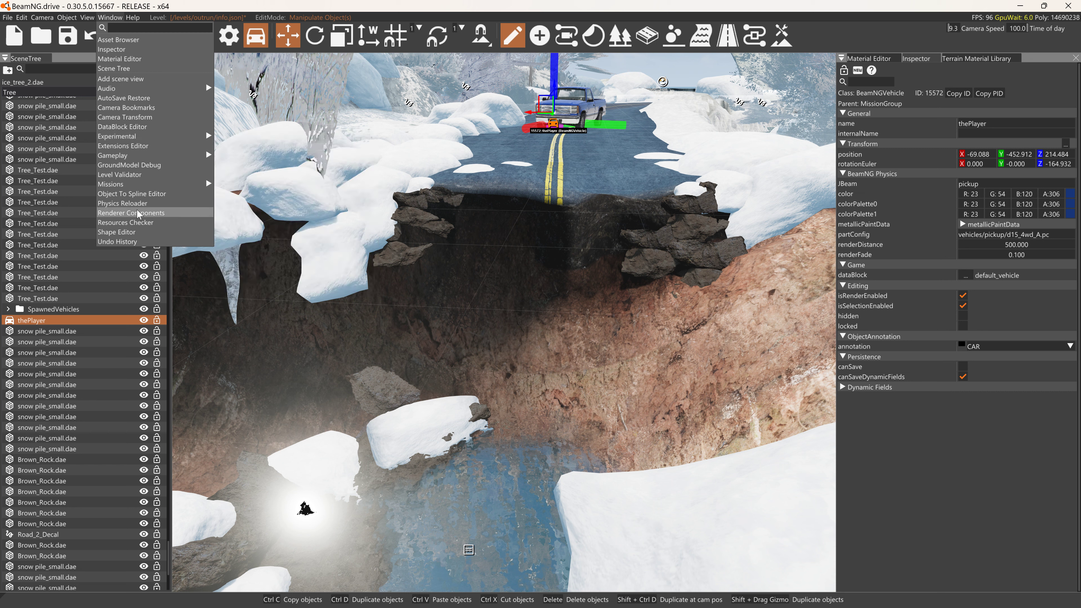
left_click(138, 213)
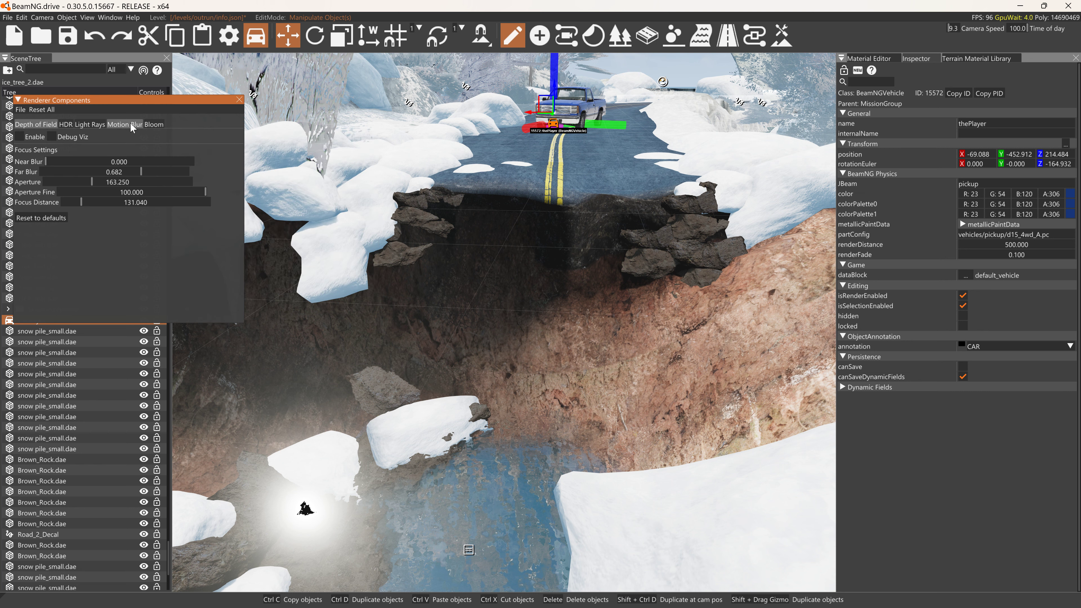
left_click(148, 123)
left_click_drag(121, 142, 150, 146)
left_click_drag(73, 151, 122, 149)
left_click(90, 125)
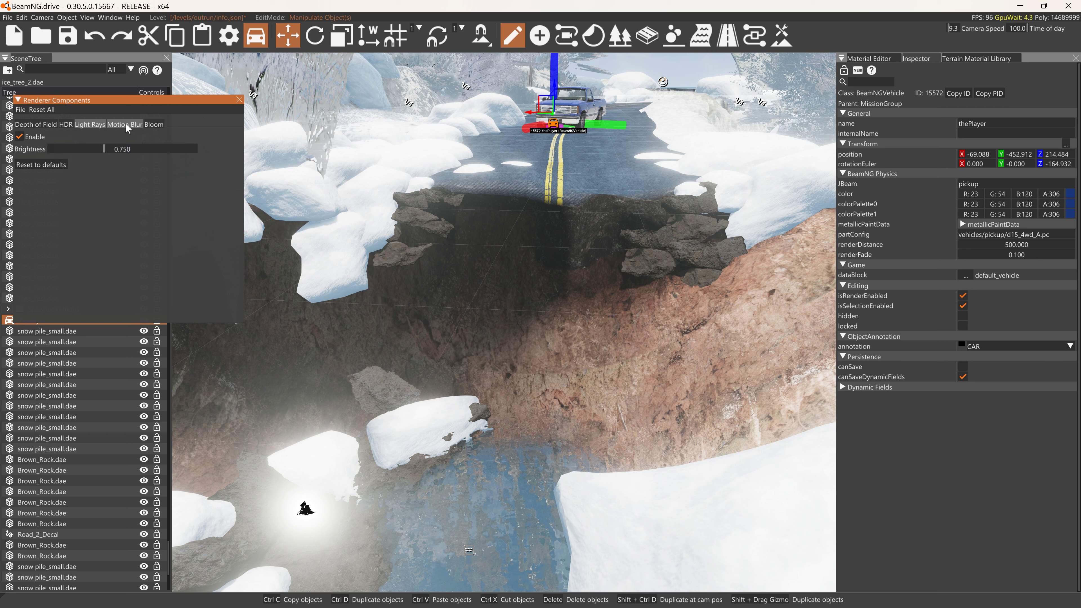
left_click(29, 124)
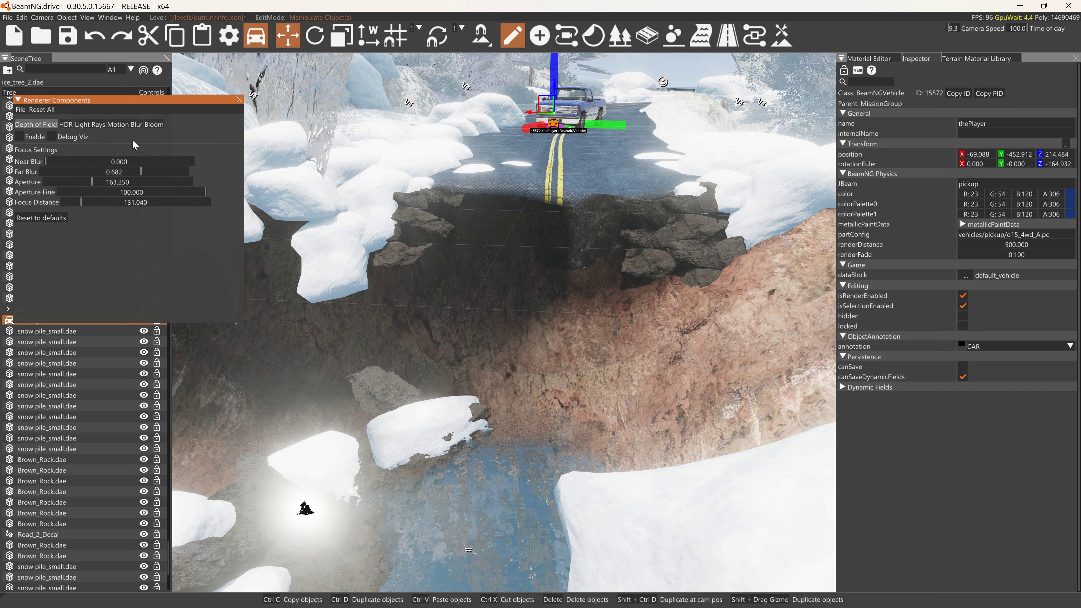
left_click(239, 100)
Set the time of day to about 90.7 while overlooking the whole collapsed road section.
key("s")
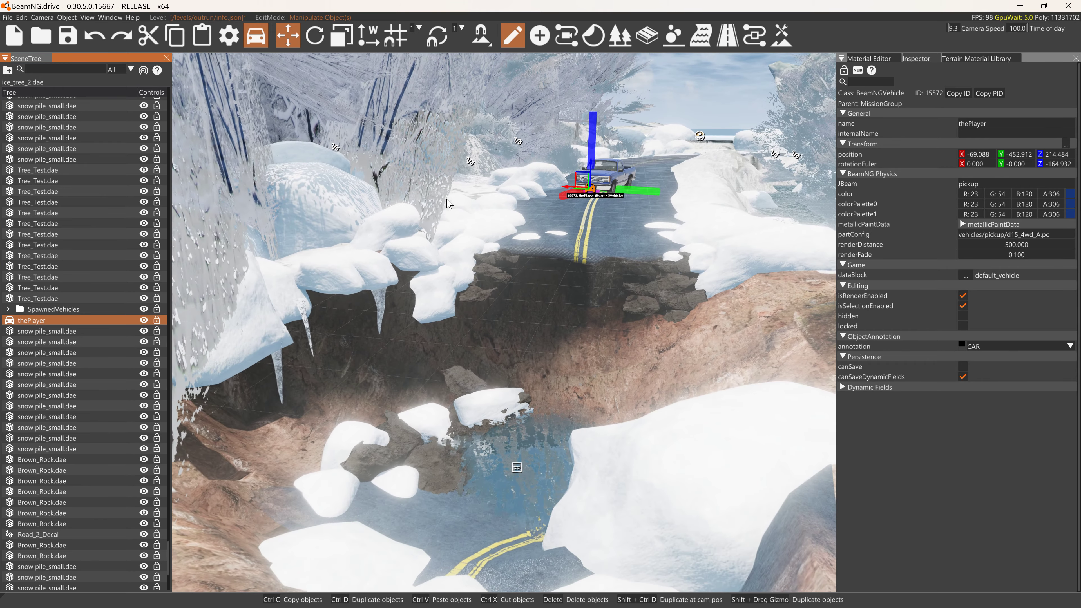
key("d")
right_click_drag(447, 199, 432, 188)
key("s")
key("a")
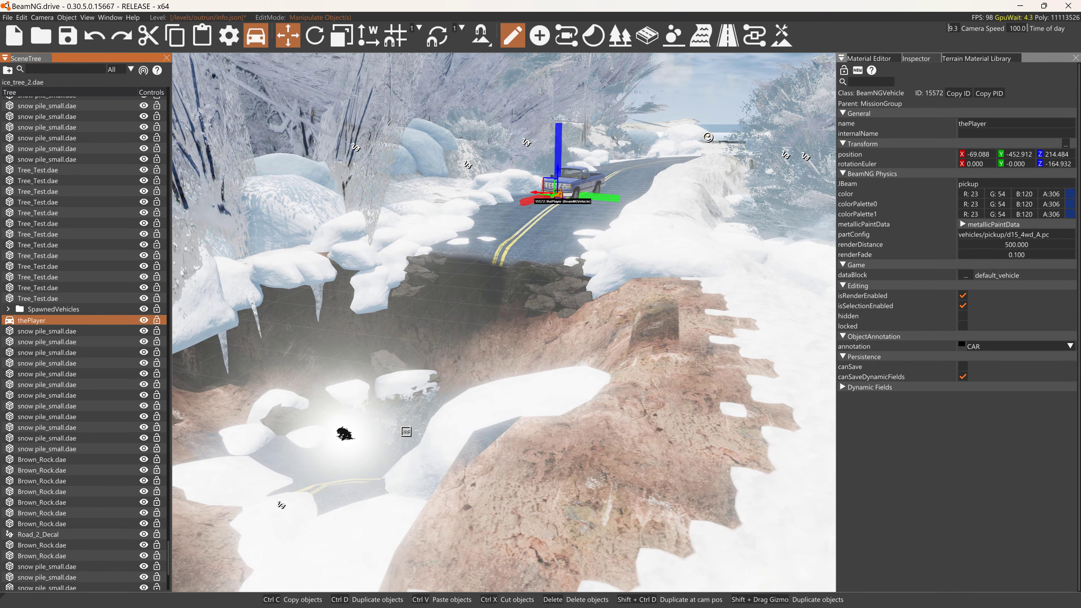
mouse_move(1020, 26)
left_mouse_down()
mouse_move(1005, 26)
mouse_move(1028, 33)
left_mouse_up()
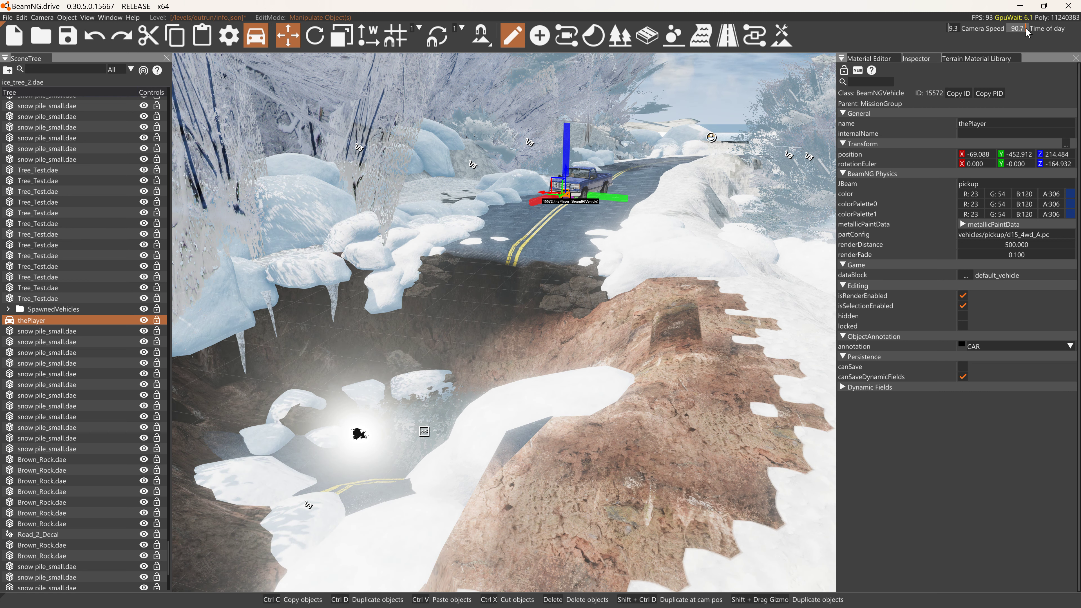
Try the Depth of Field effect with an aperture of about 219.074, and disable the effect again.
left_click(111, 17)
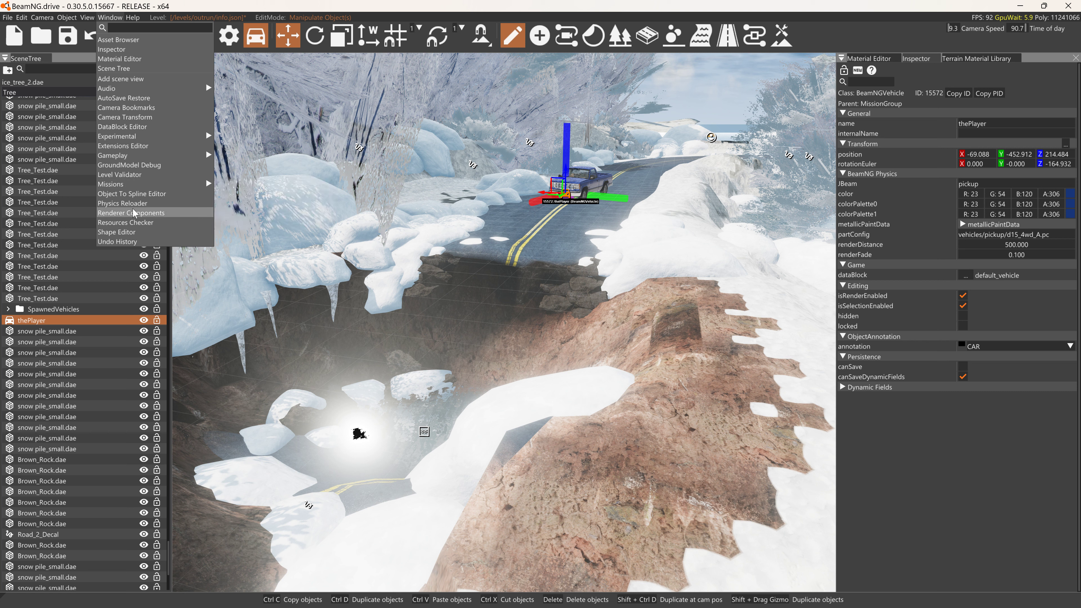
left_click(134, 213)
left_click(19, 136)
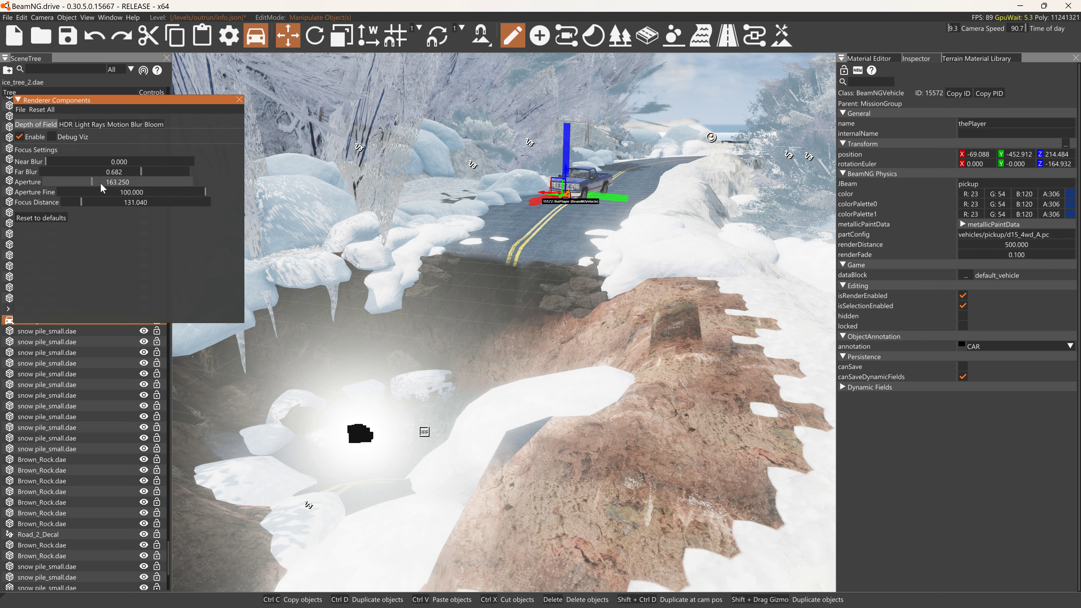
left_click_drag(148, 187, 107, 182)
left_click(19, 137)
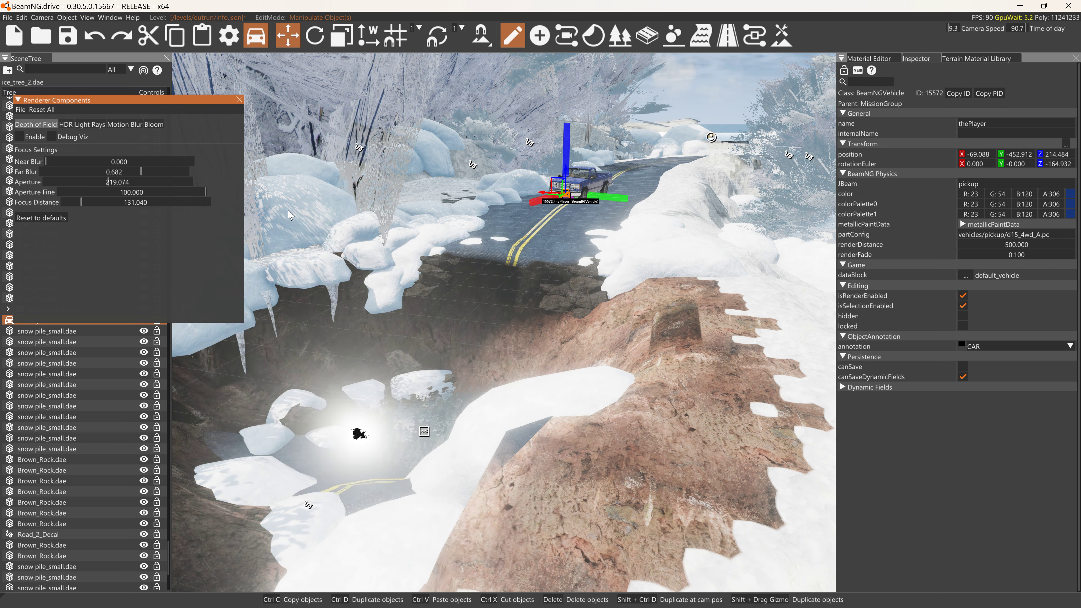
left_click(240, 101)
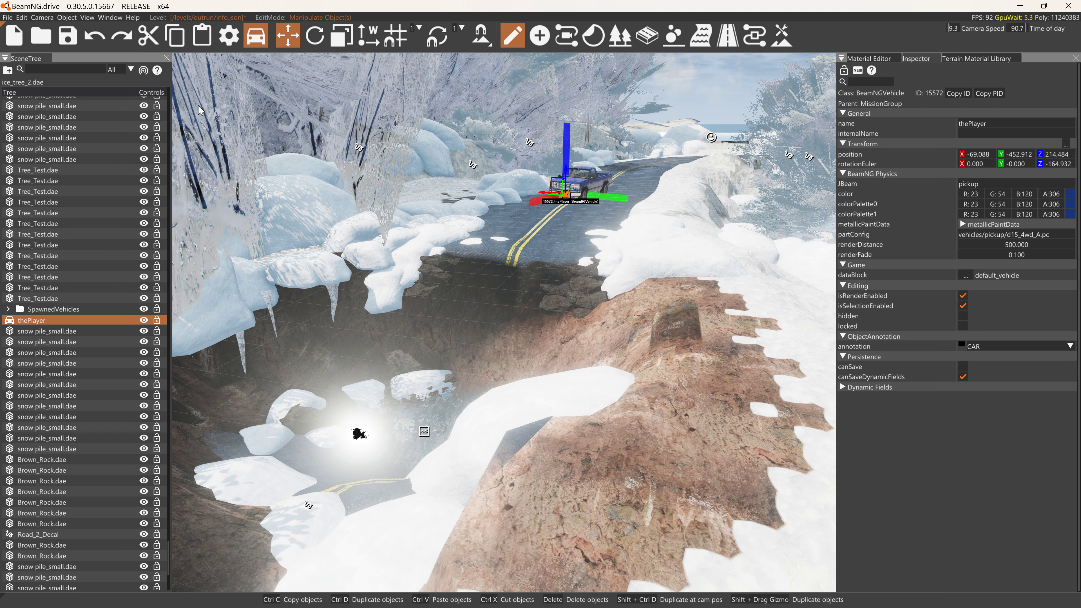
Find the sunsky object in the scene and set its azimuth to about 55.396.
type("sun")
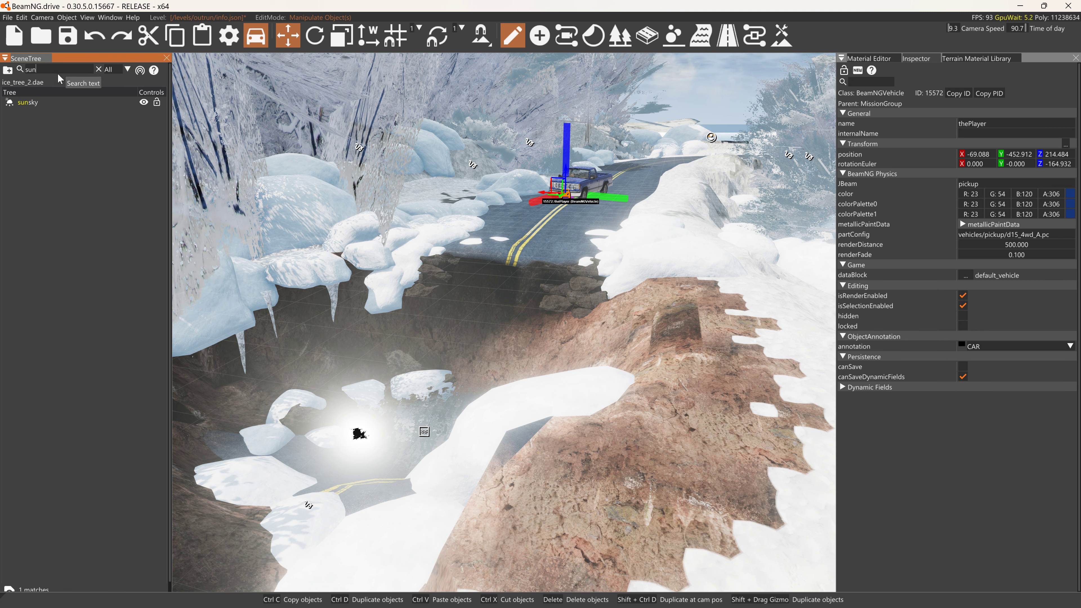
left_click(19, 103)
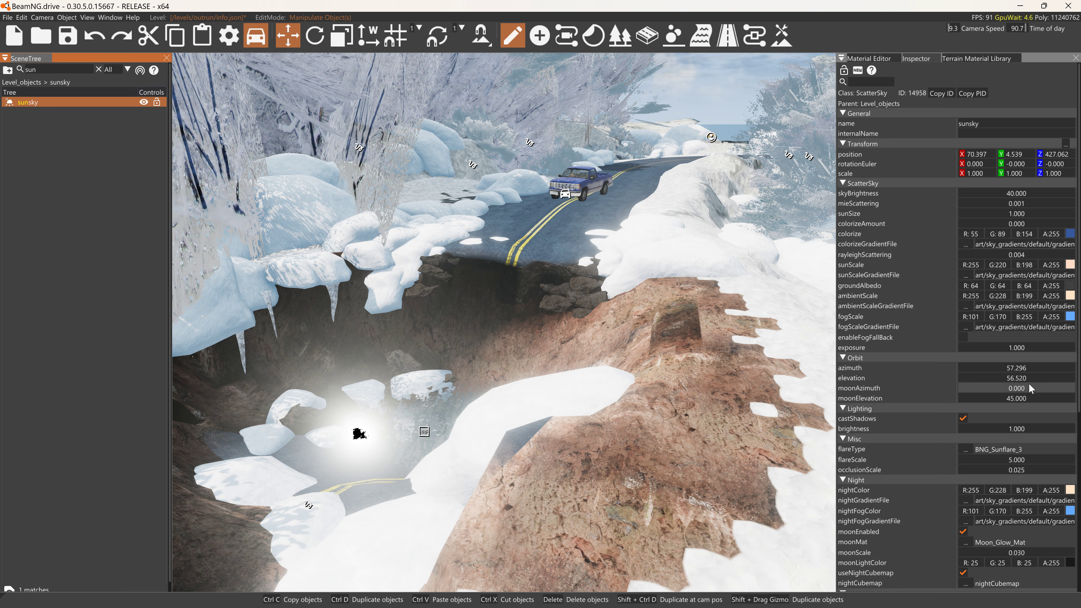
left_click(1021, 367)
left_click_drag(1022, 365, 1012, 367)
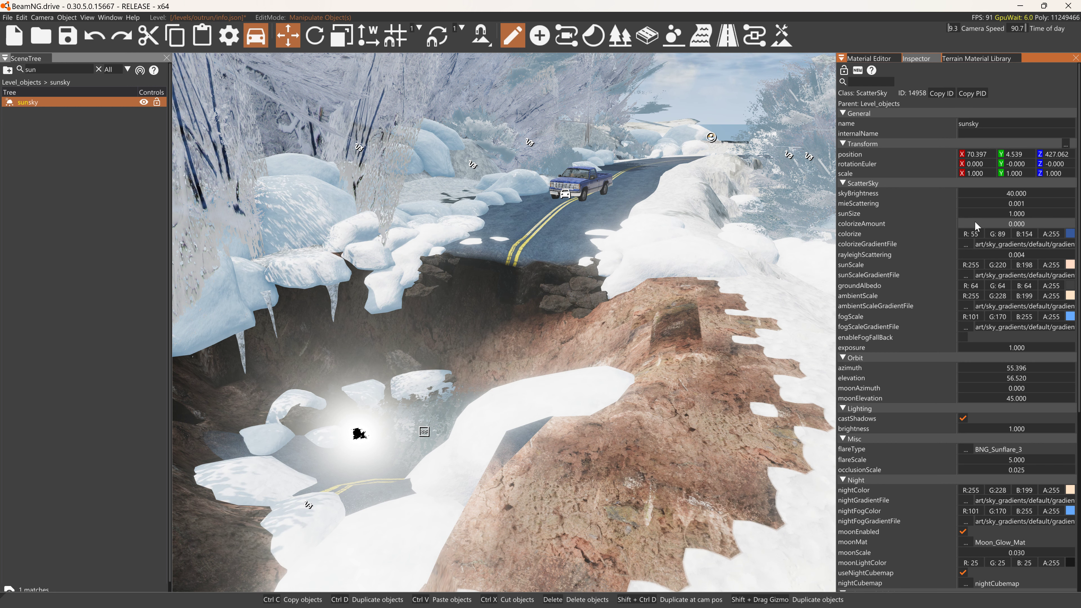
scroll(974, 220, "down", 5)
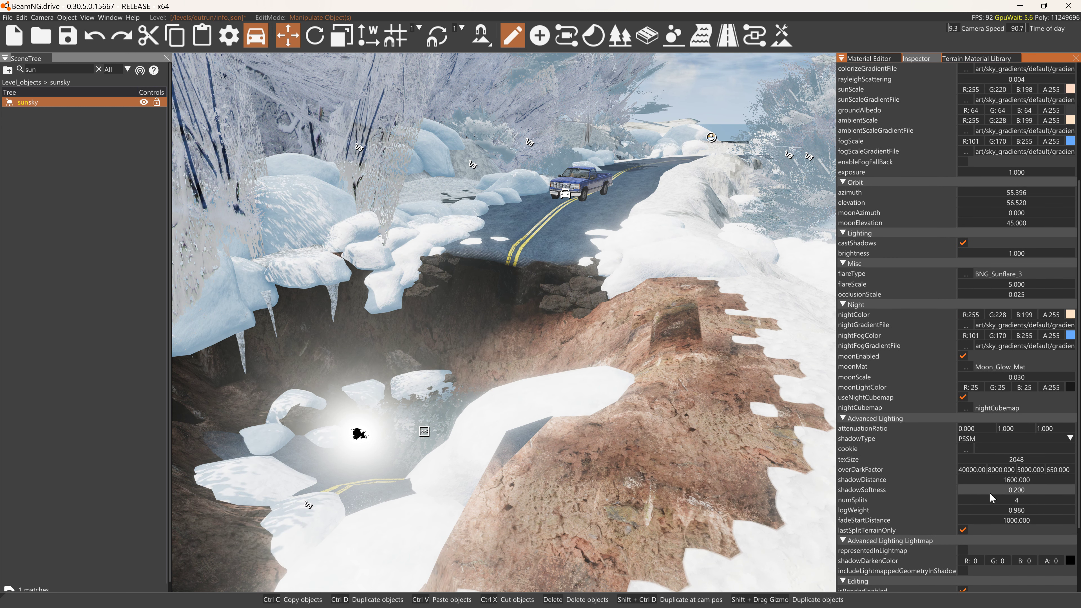
mouse_move(988, 493)
left_mouse_down()
mouse_move(1016, 489)
mouse_move(1002, 487)
left_mouse_up()
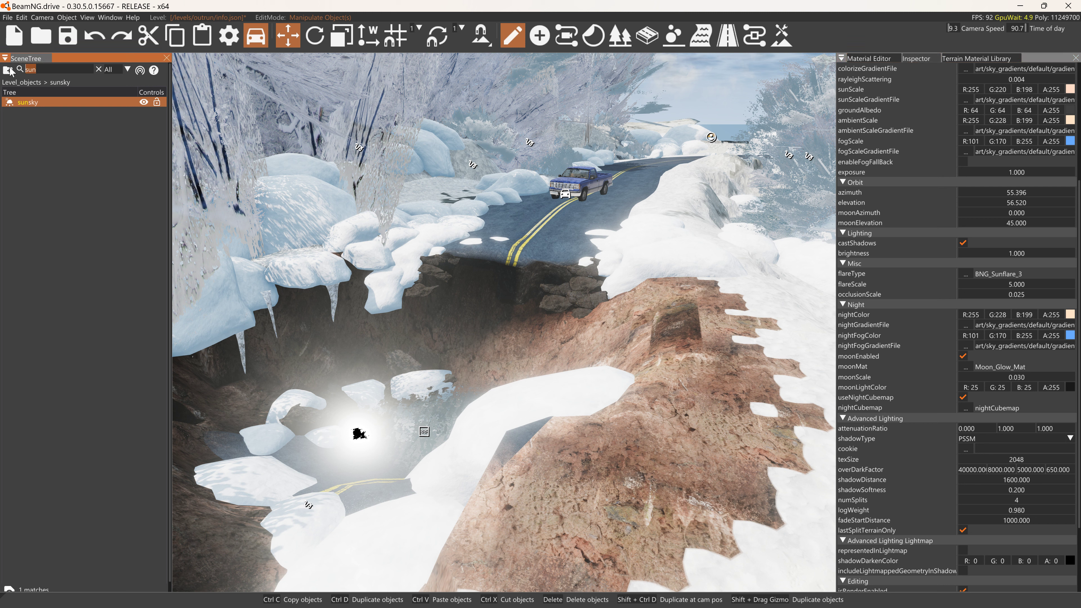
Try a fogDensityOffset of -1 on theLevelInfo, and set the value back to 2.
type("inf")
key("Return")
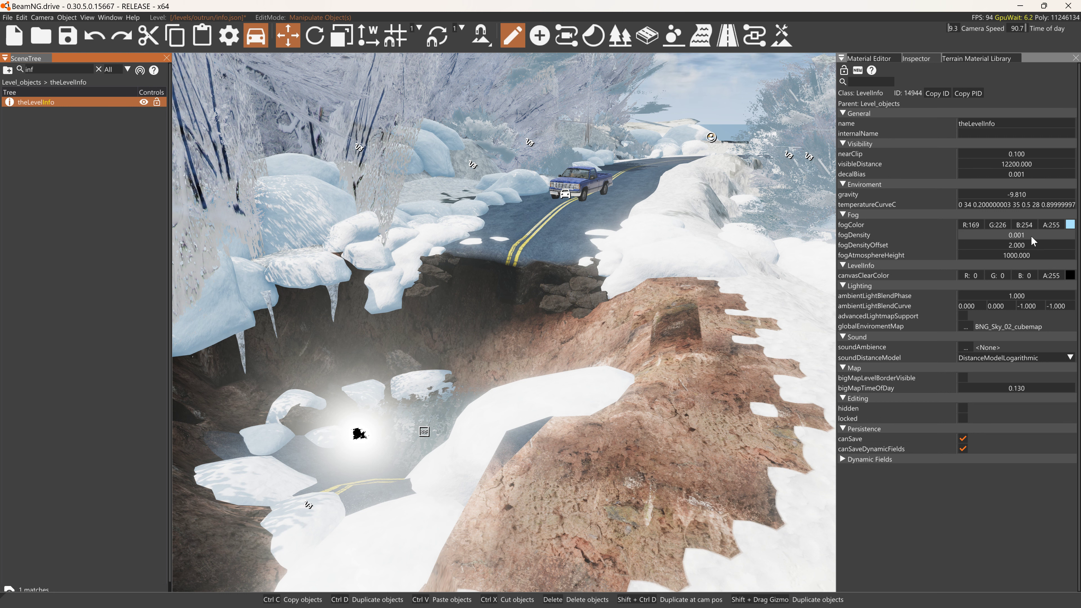
left_click_drag(1024, 236, 1008, 234)
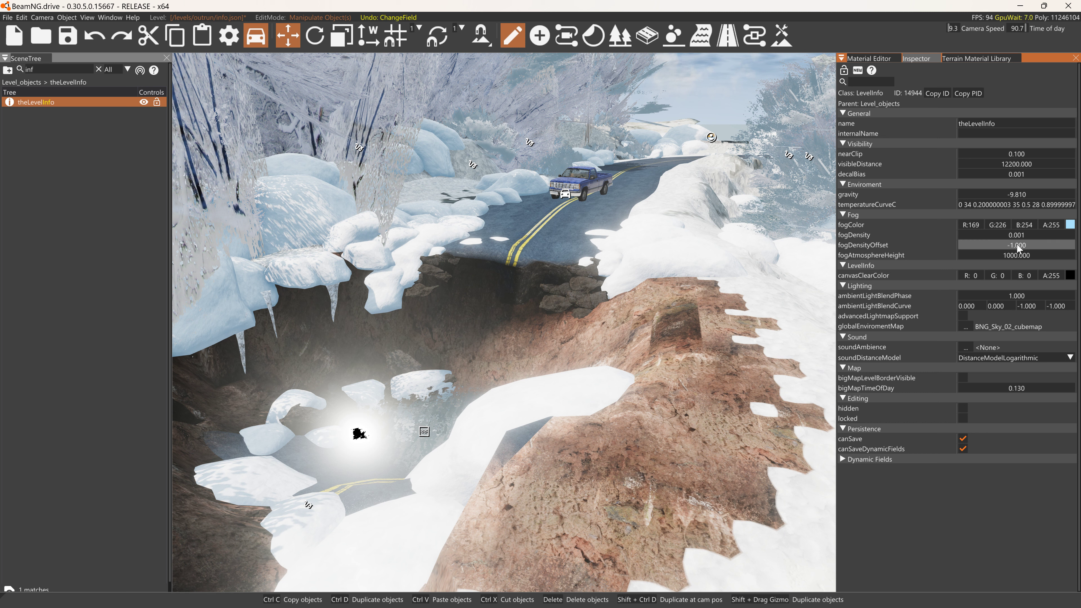
double_click(1017, 245)
type("2")
key("Return")
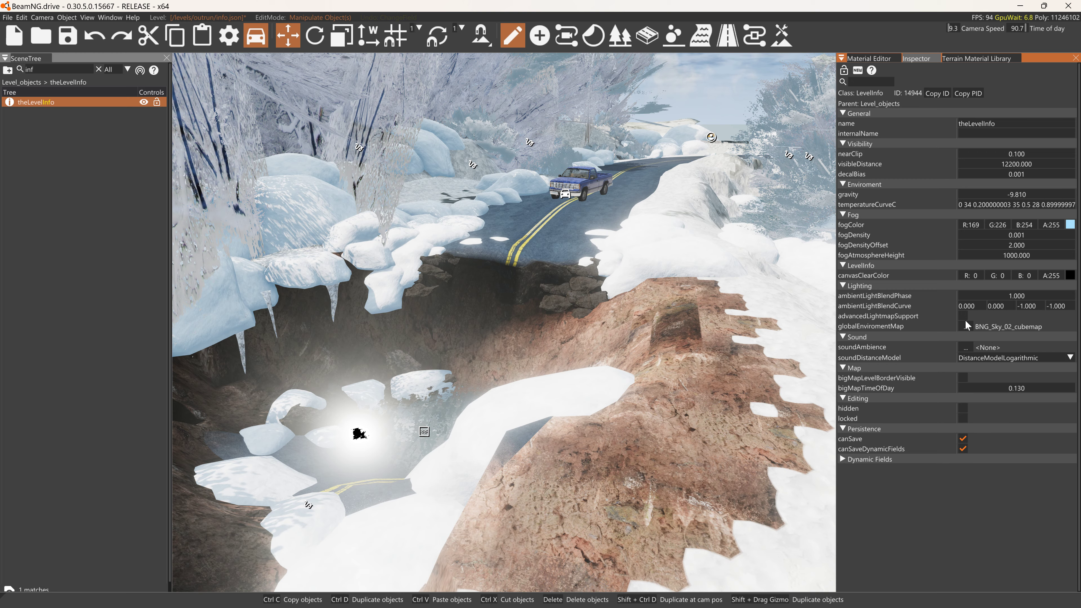
Raise the water block in the pit to a Z position of about 212.196.
key("s")
right_click_drag(687, 262, 555, 262)
key("w")
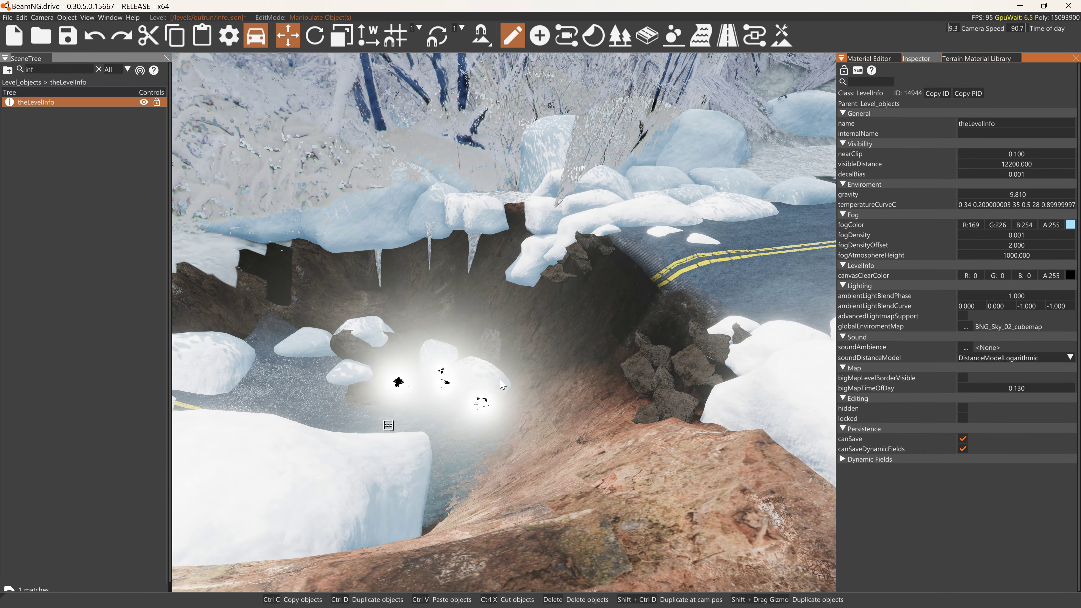
left_click(428, 420)
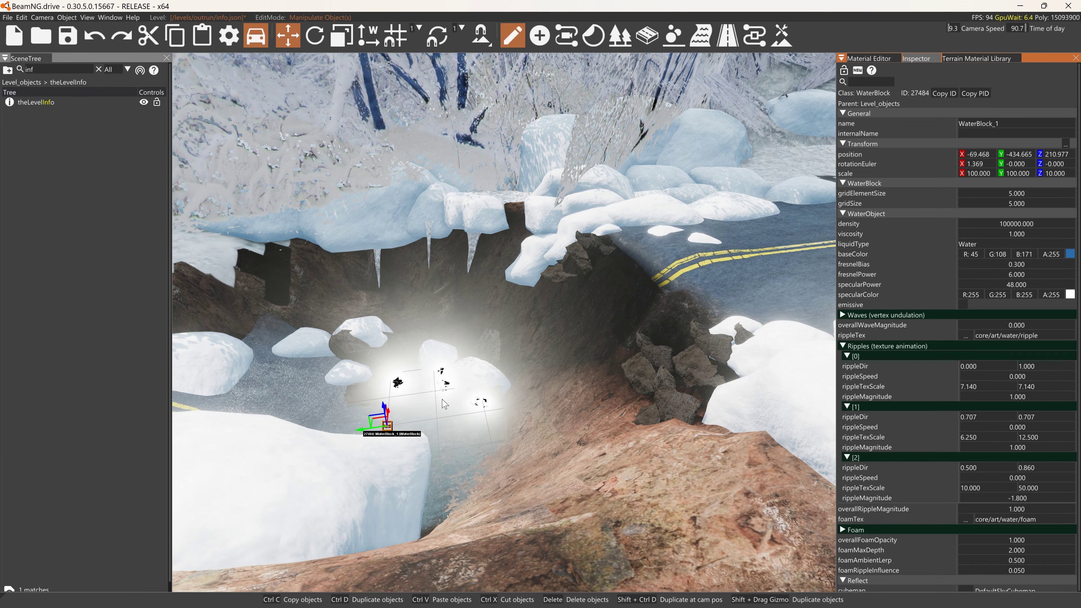
right_click_drag(428, 421, 418, 435)
left_click_drag(350, 453, 314, 383)
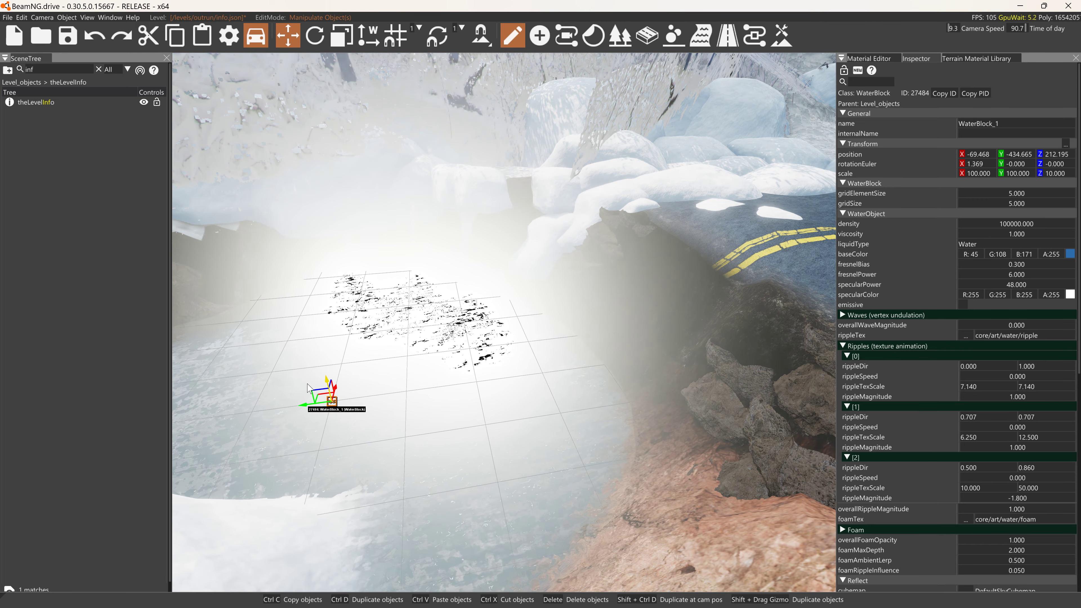
key("a")
right_click_drag(418, 389, 208, 360)
key("d")
key("d")
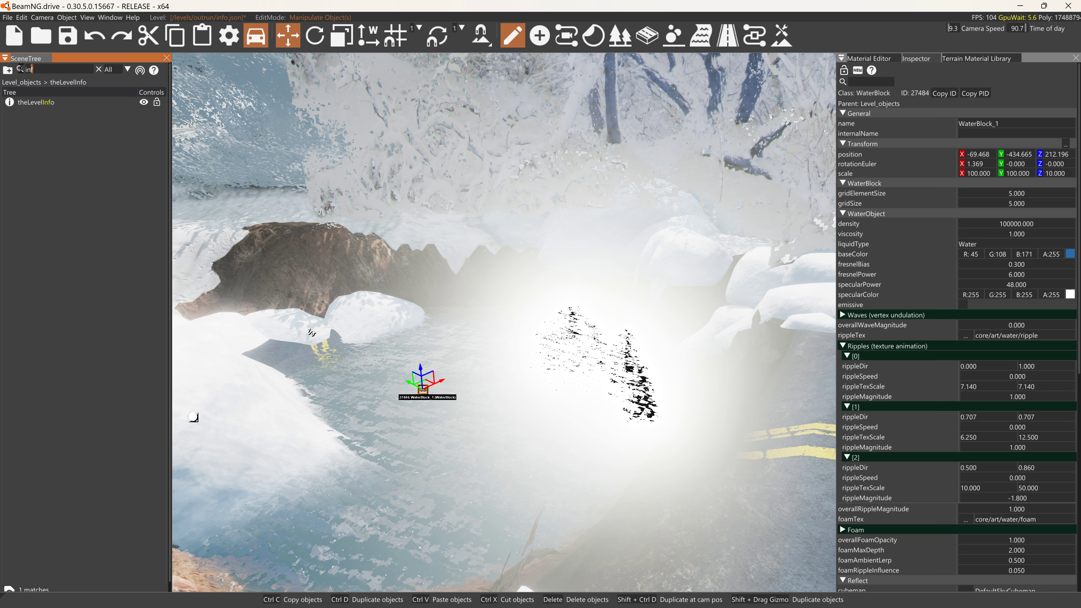
Find the cloud objects in the scene, try hiding clouds_1, clouds_2 and clouds_3, and show them again.
key("BackSpace")
key("BackSpace")
key("BackSpace")
type("clo")
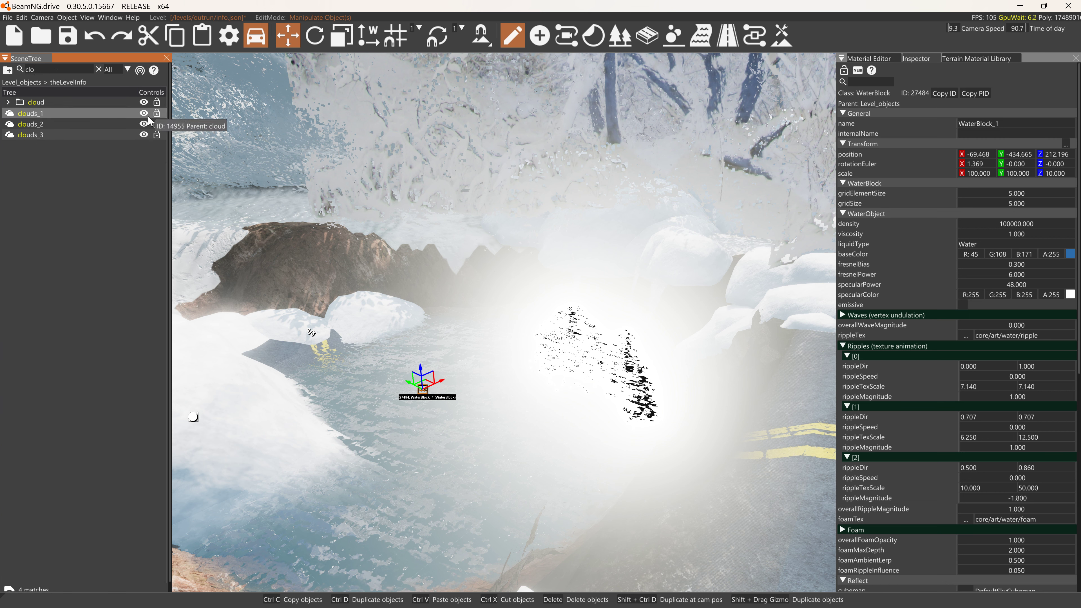
left_click(144, 123)
left_click(143, 134)
left_click(143, 134)
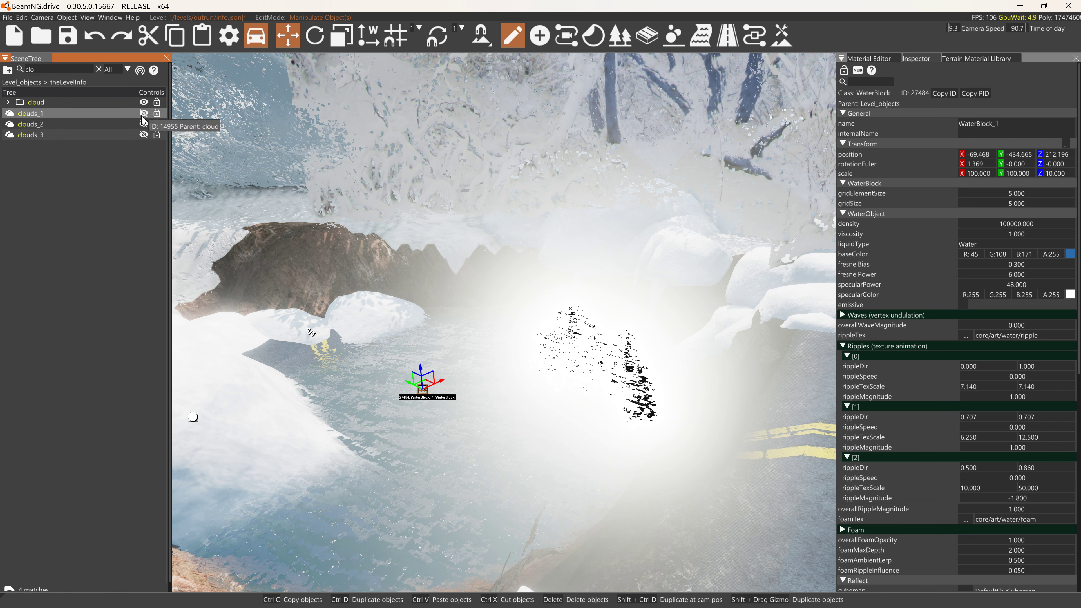
left_click(144, 124)
left_click(144, 113)
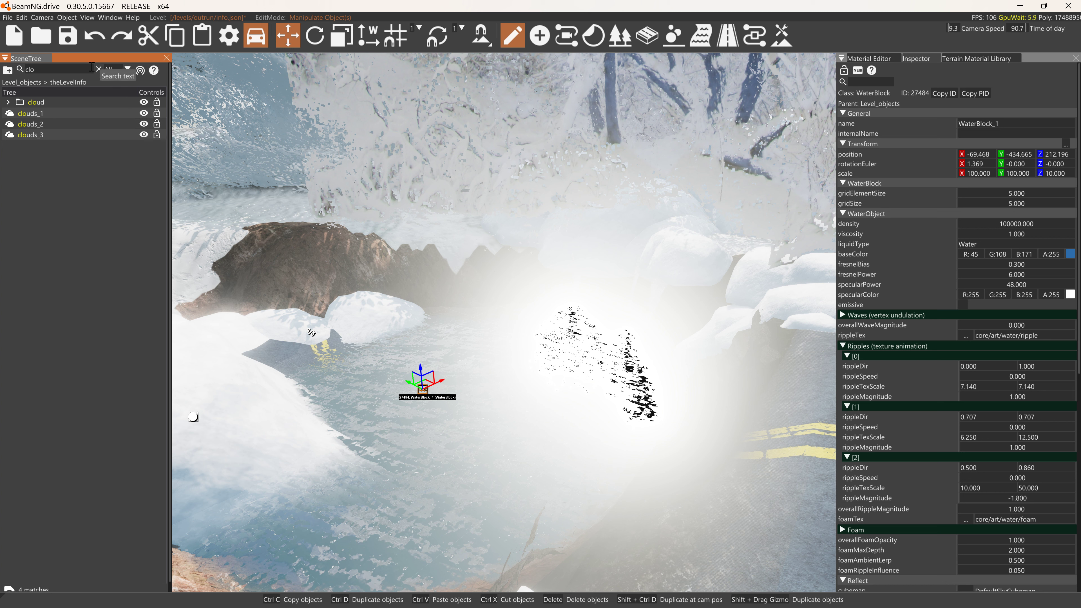
Clear the scene tree search and examine the glare on the raised water block's surface.
key("BackSpace")
key("BackSpace")
key("BackSpace")
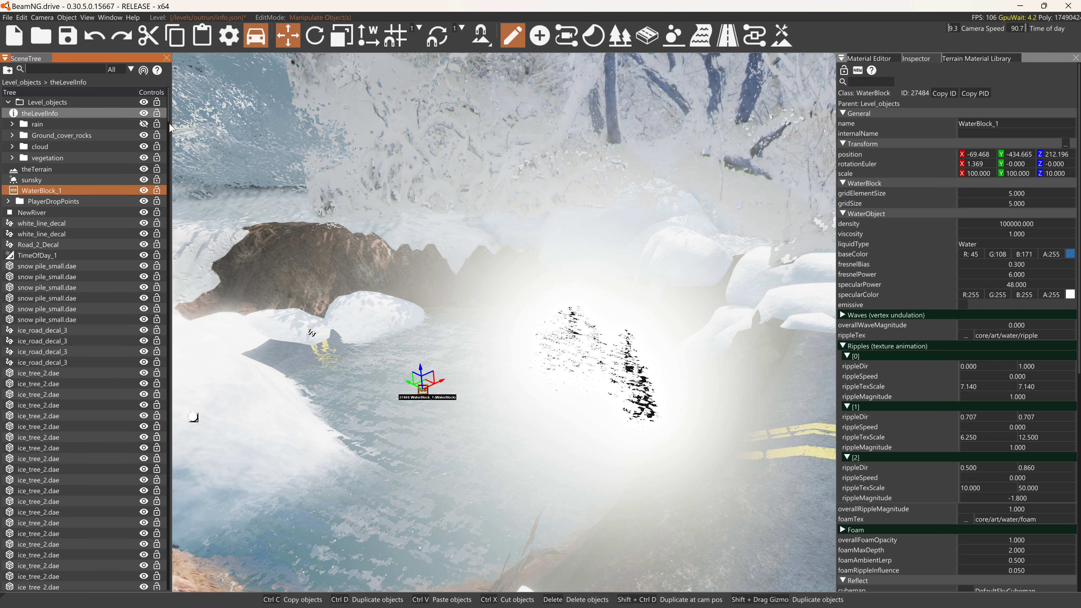
left_click(585, 358)
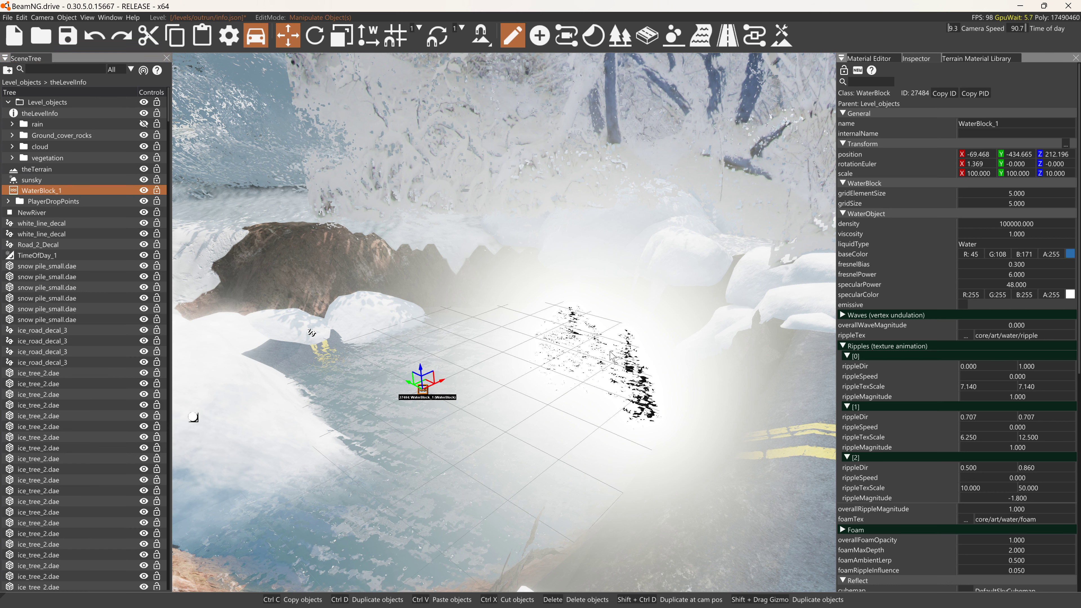
right_click_drag(697, 340, 655, 342)
key("a")
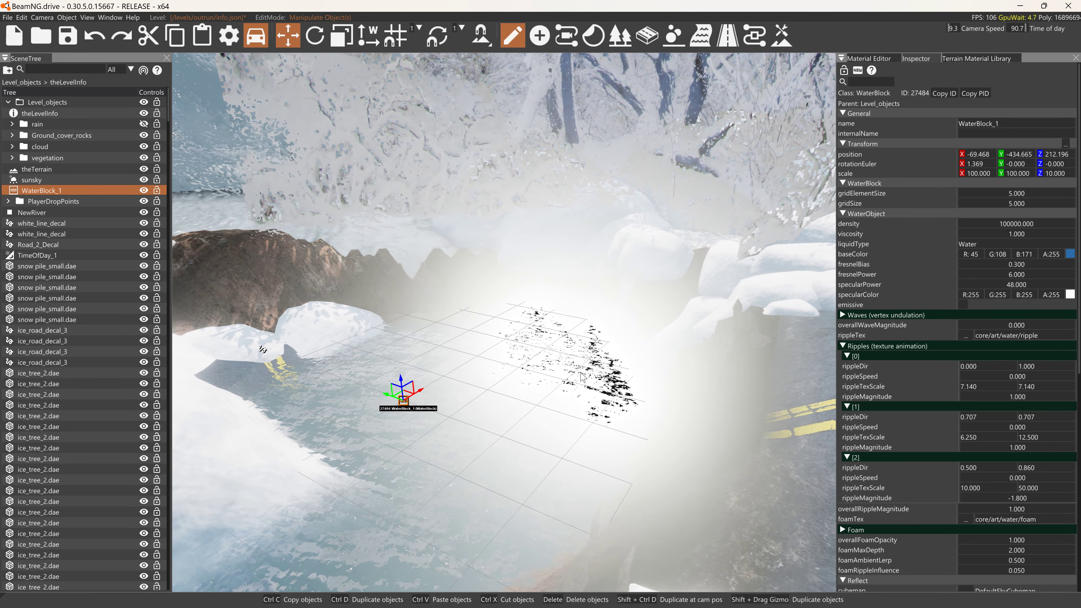
Lower the water block slightly to a Z position of 212.095, then try a negative reflectivity on it and undo that change.
left_click_drag(403, 384, 404, 390)
left_click(784, 36)
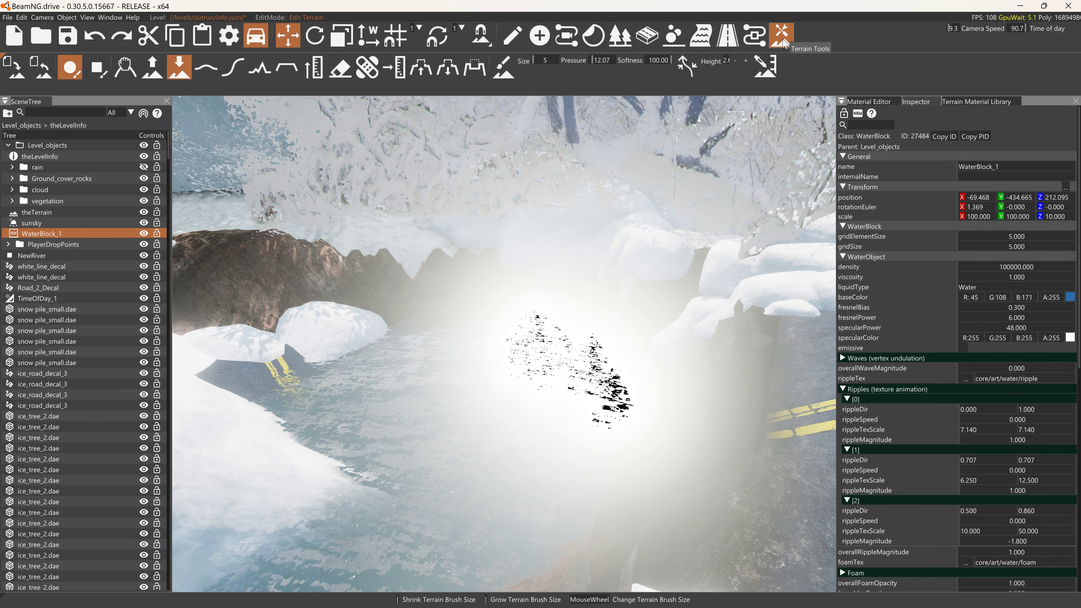
scroll(1023, 481, "down", 3)
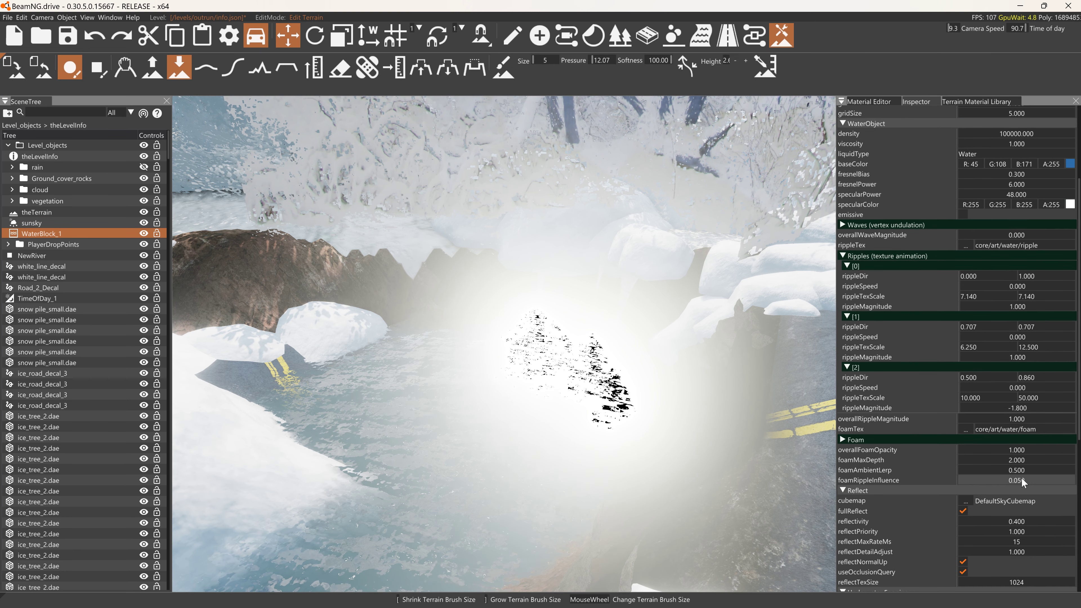
left_click_drag(1022, 523, 1019, 525)
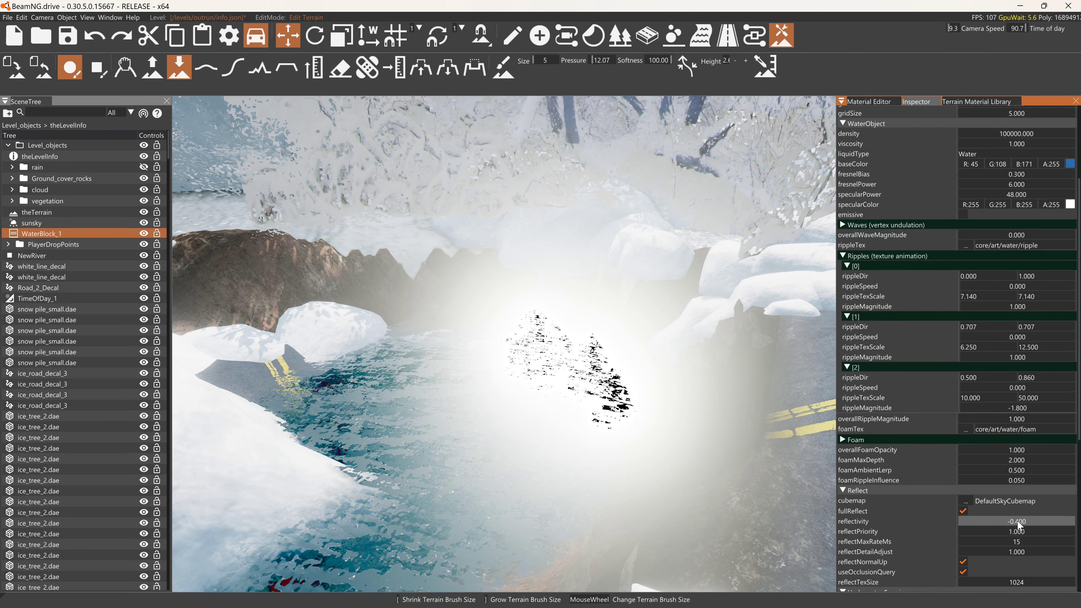
key("ctrl+z")
Try changing the water block's waterFogDensity, reflectNormalUp and overallRippleMagnitude (to 0.100), restoring each one.
scroll(1026, 511, "down", 4)
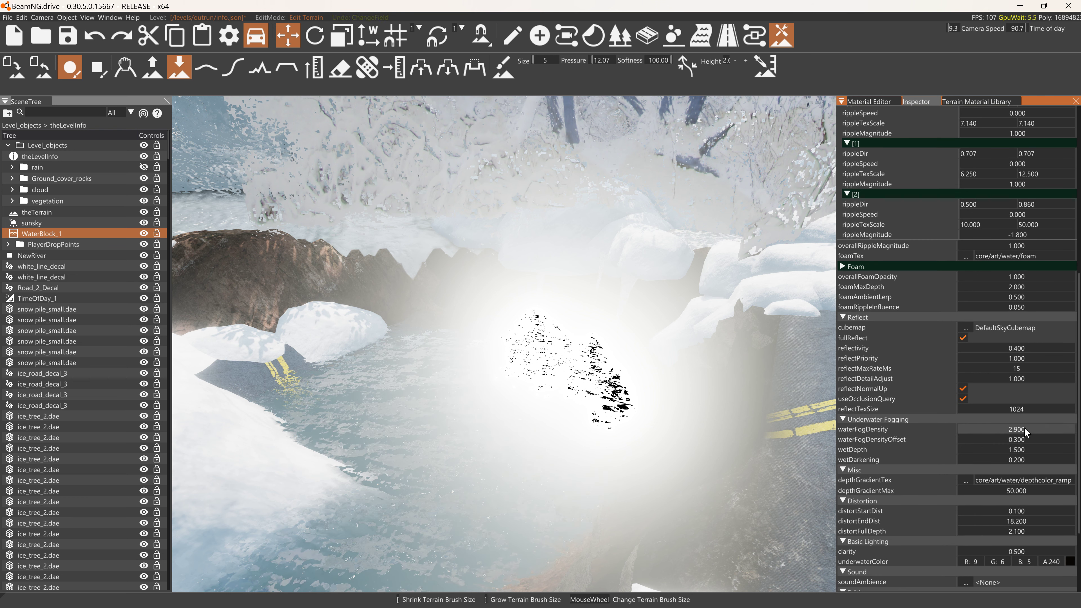
left_click_drag(1026, 432, 986, 432)
key("ctrl+z")
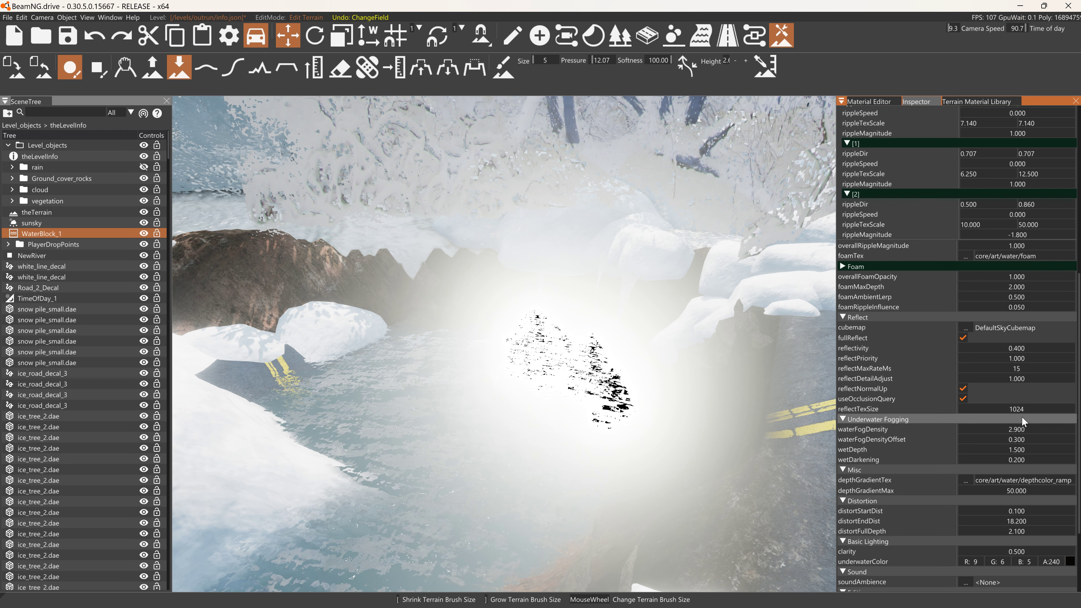
left_click(962, 388)
left_click(963, 389)
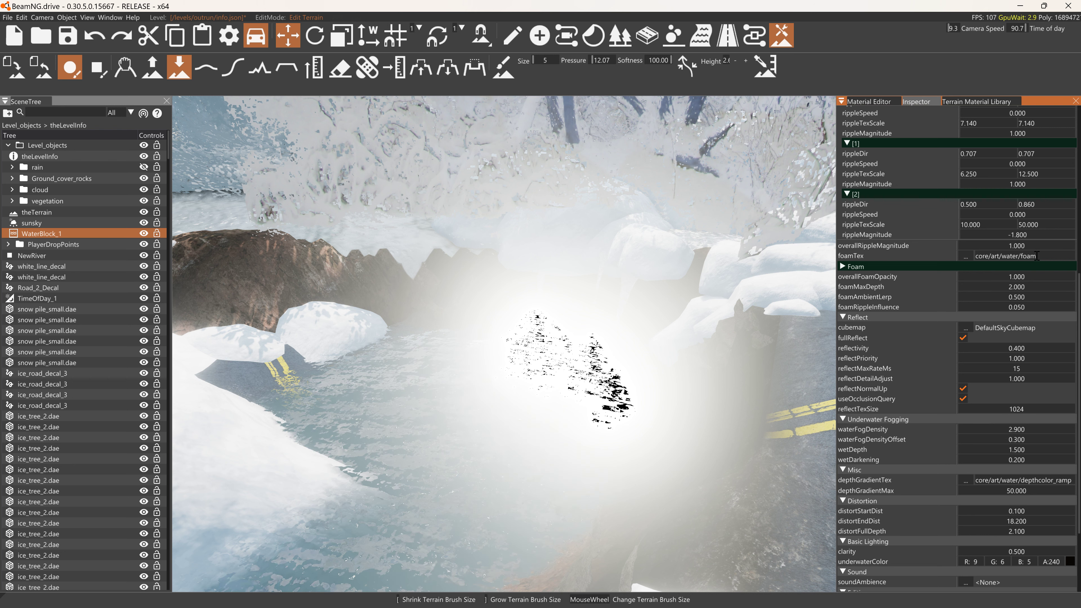
mouse_move(1022, 246)
left_mouse_down()
mouse_move(1000, 246)
mouse_move(1014, 247)
left_mouse_up()
key("ctrl+z")
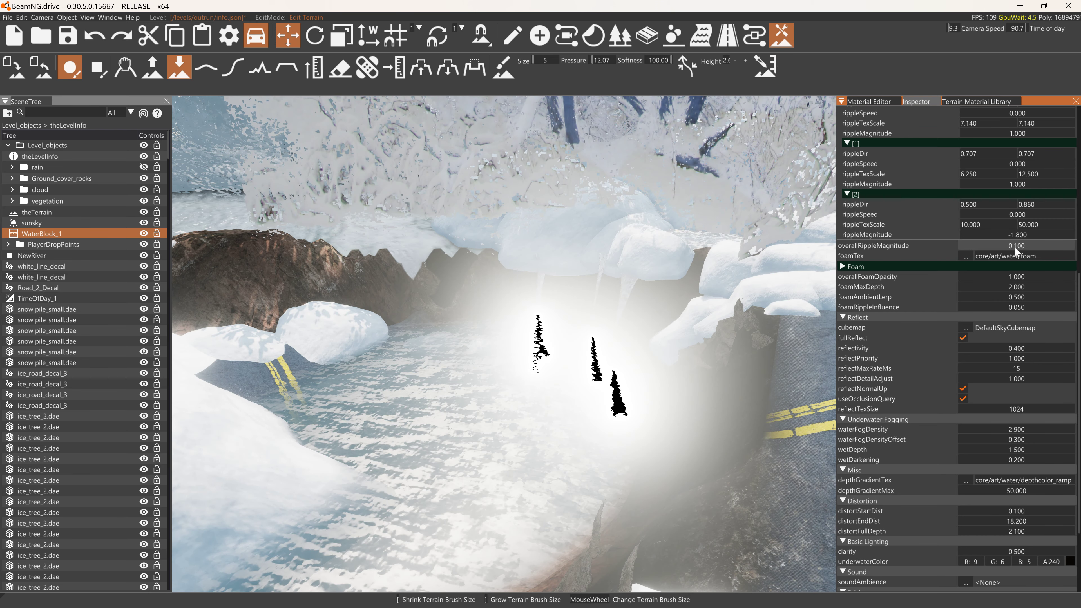
Delete the WaterBlock_1 object from the collapsed road's pit.
key("s")
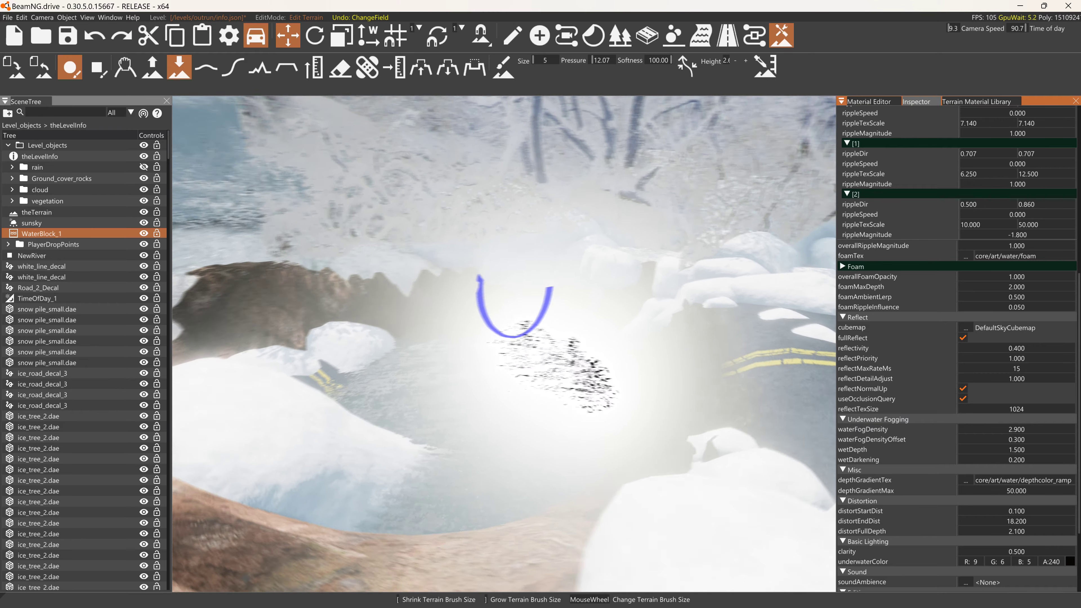
right_click_drag(521, 324, 604, 324)
key("a")
right_click_drag(489, 315, 494, 338)
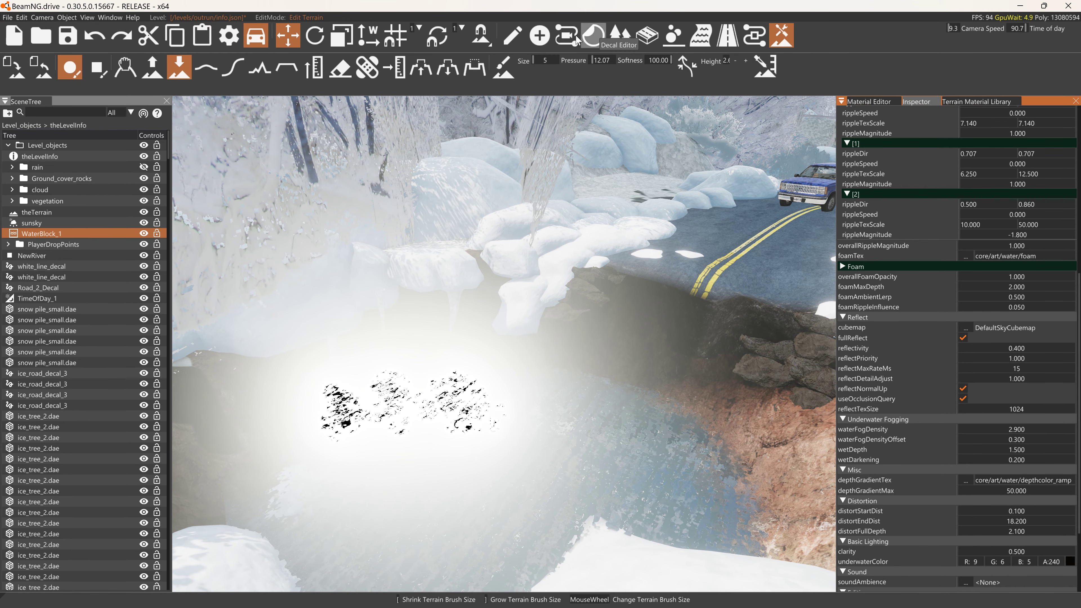
left_click(512, 35)
key("Delete")
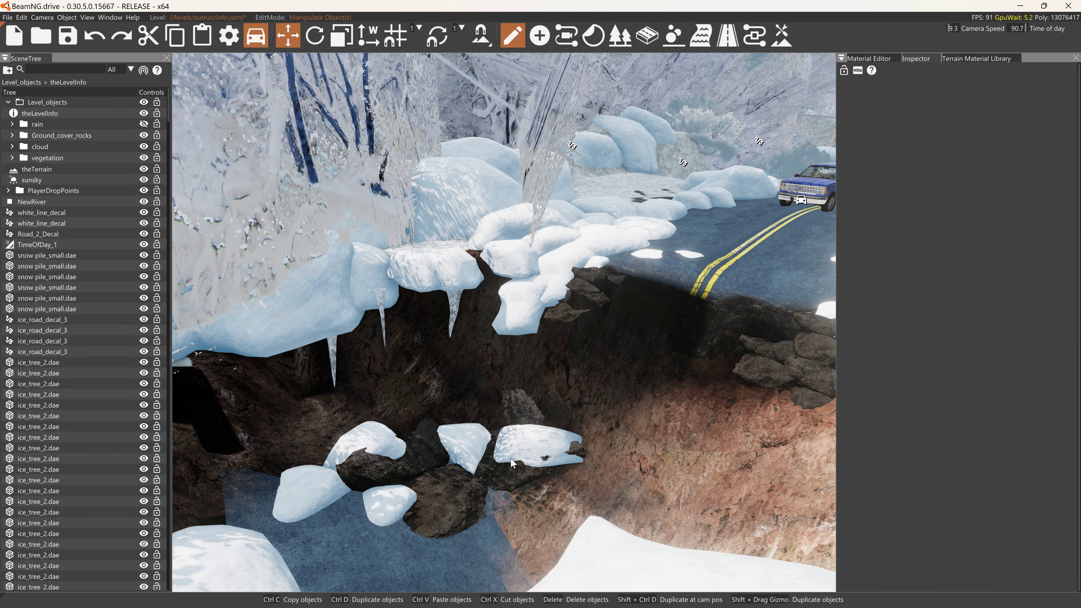
Drive the blue pickup along the snowy road toward the edge of the collapsed pit.
mouse_move(546, 393)
right_mouse_down()
mouse_move(575, 343)
mouse_move(528, 477)
mouse_move(489, 515)
mouse_move(555, 374)
right_mouse_up()
key("s")
key("w")
key("s")
key("s")
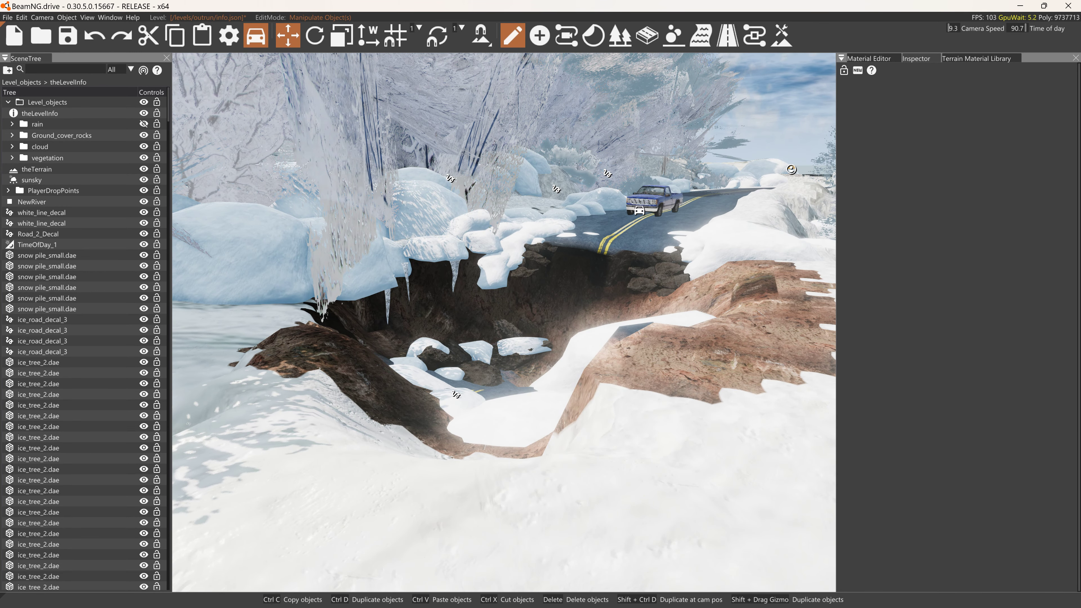
key("Up")
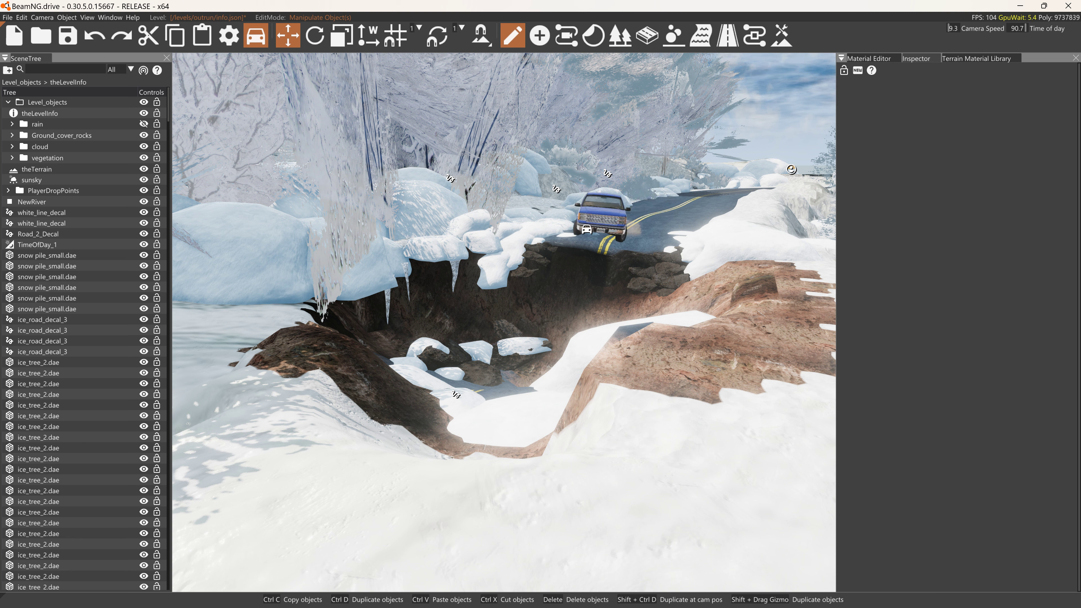